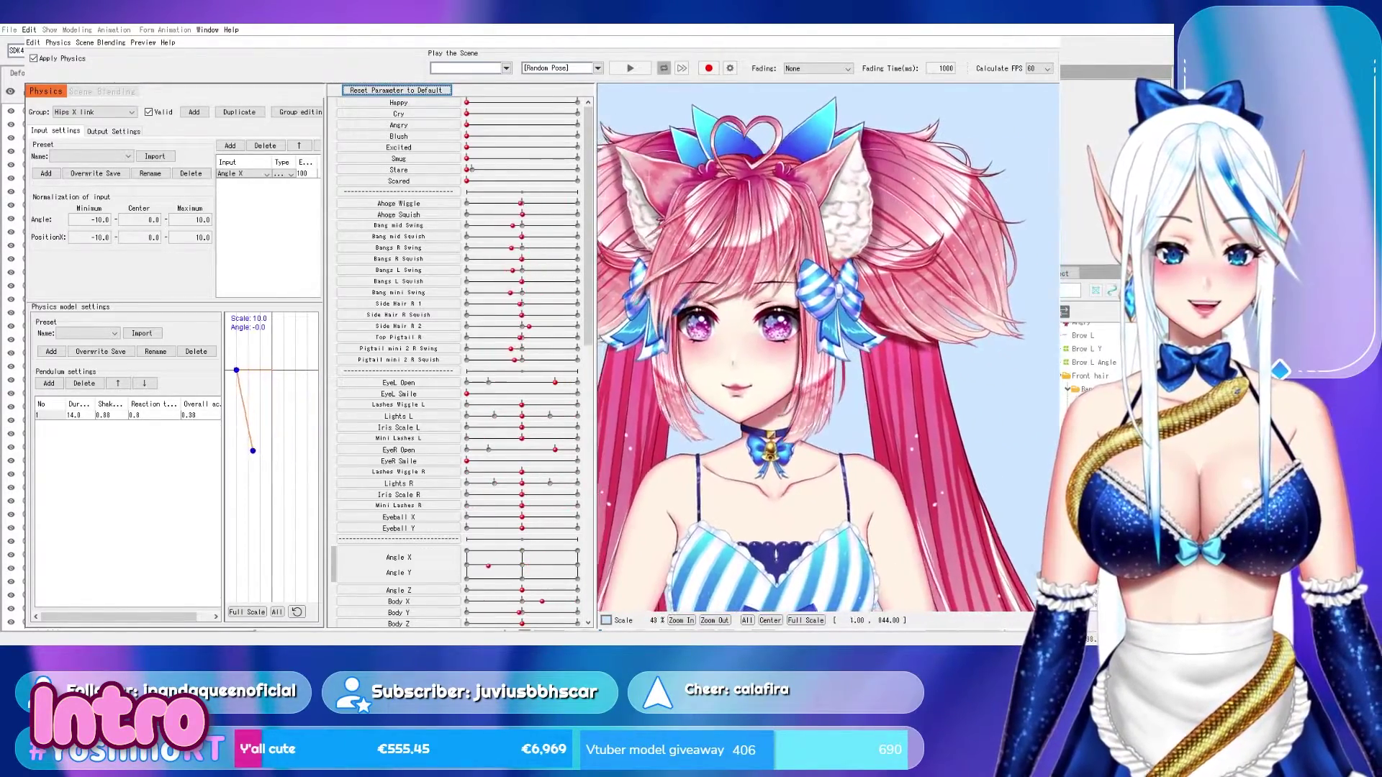
# Preview the hair physics motion on the whole model and in a close-up of the face.
pyautogui.scroll(-6, 808, 280)
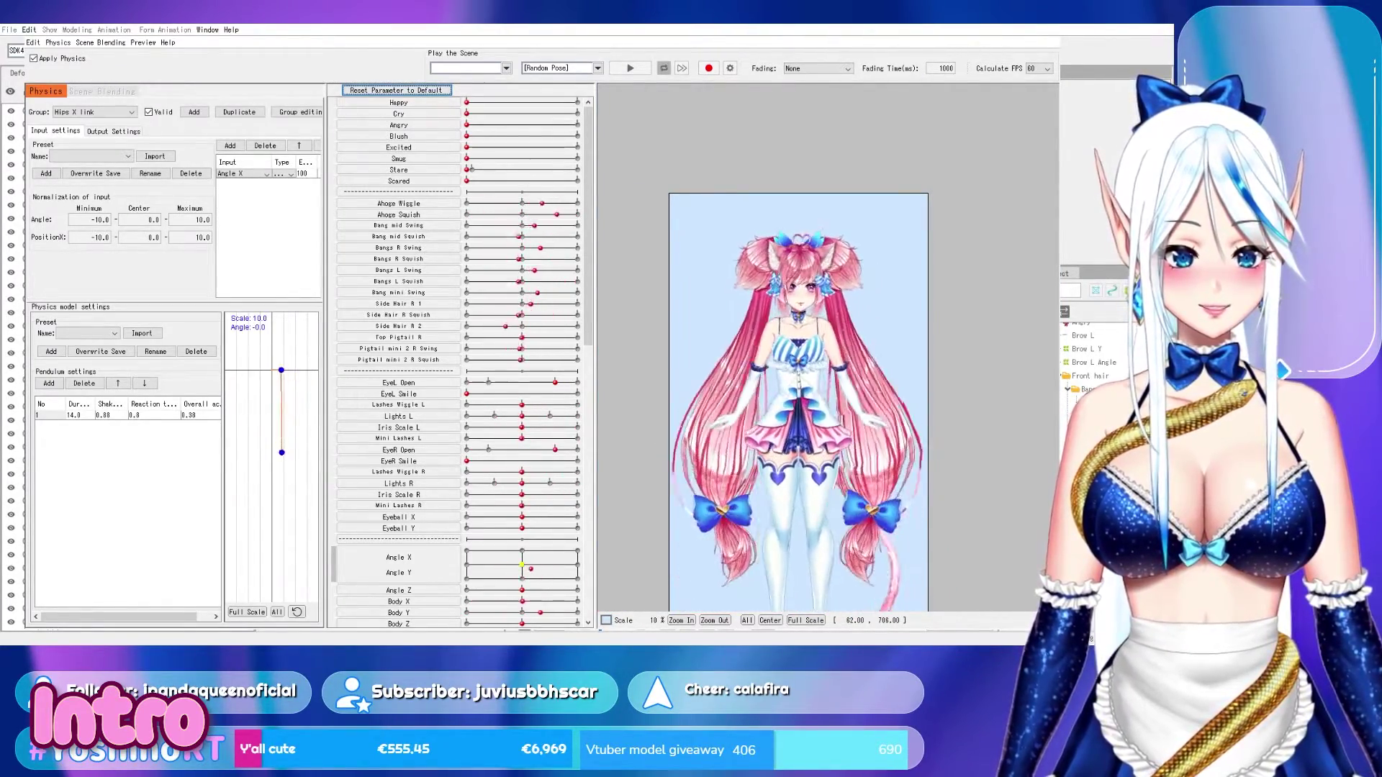
pyautogui.scroll(6, 798, 302)
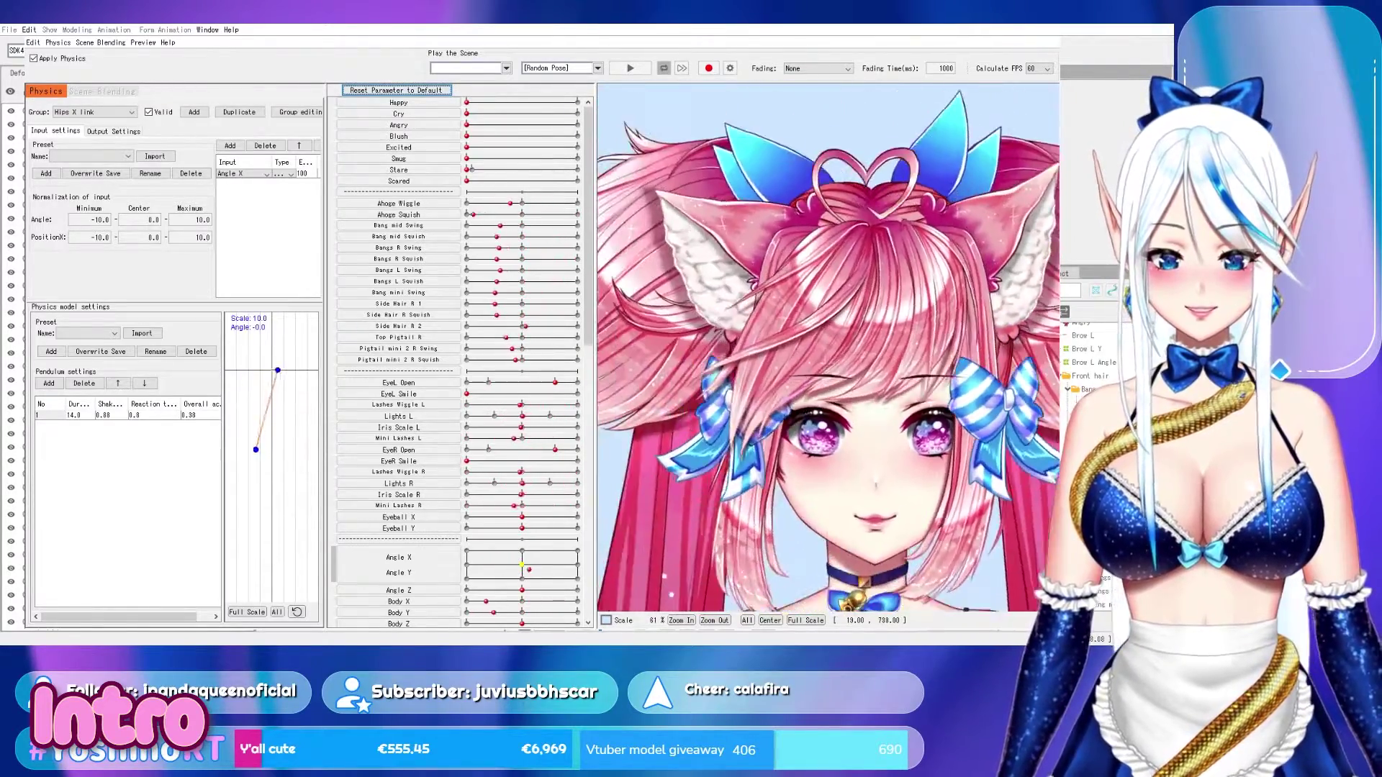
pyautogui.scroll(-2, 827, 346)
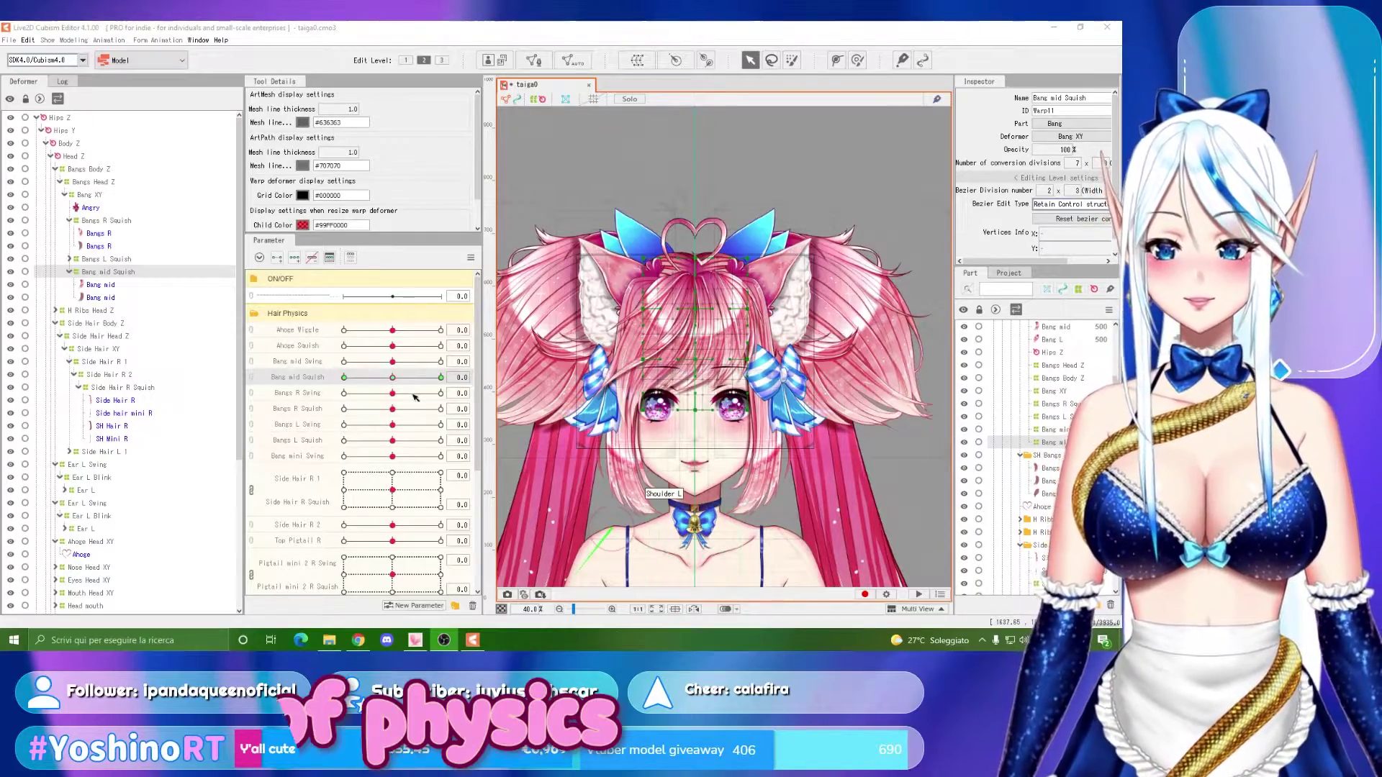
# Preview the Bang mid Squish parameter, and the Bang mid Swing parameter with both Bang mid meshes selected.
pyautogui.moveTo(393, 377); pyautogui.dragTo(346, 380)
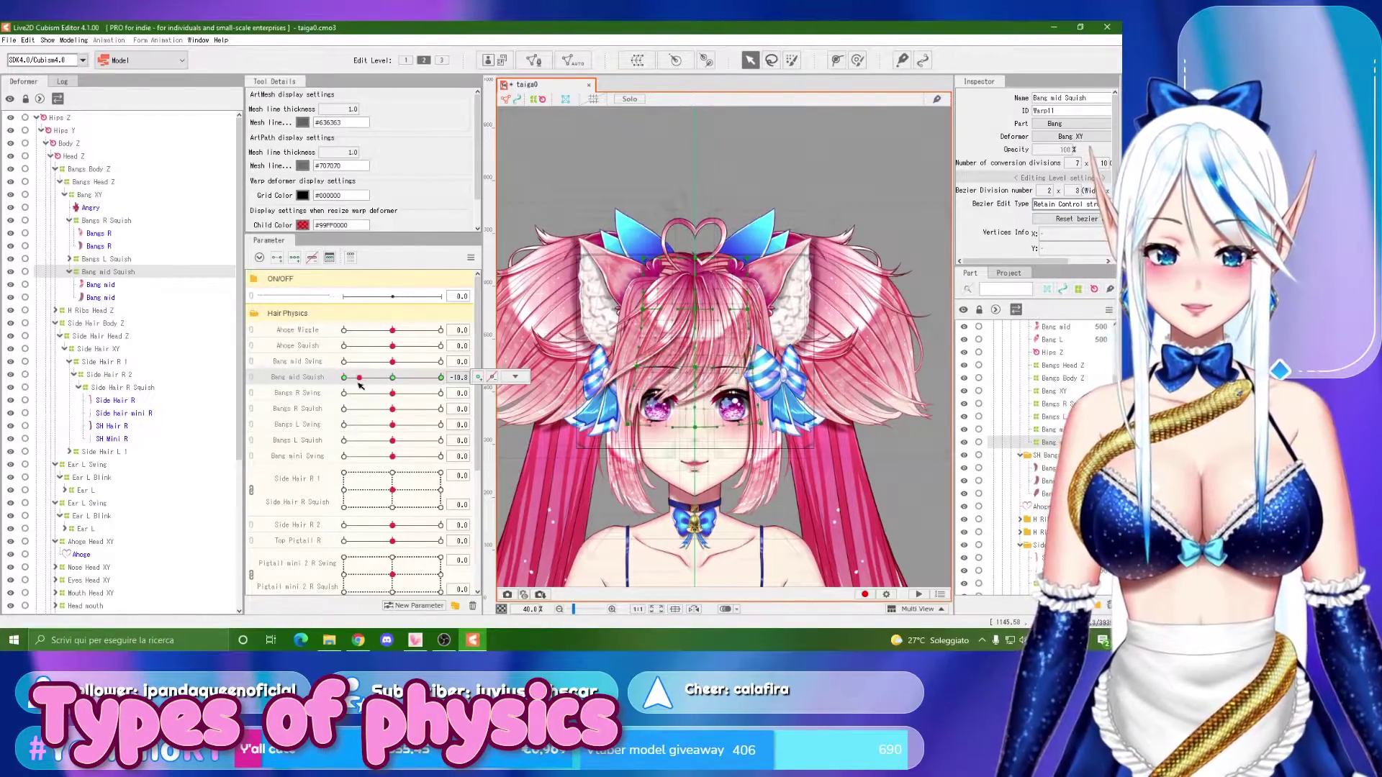
pyautogui.scroll(2, 710, 337)
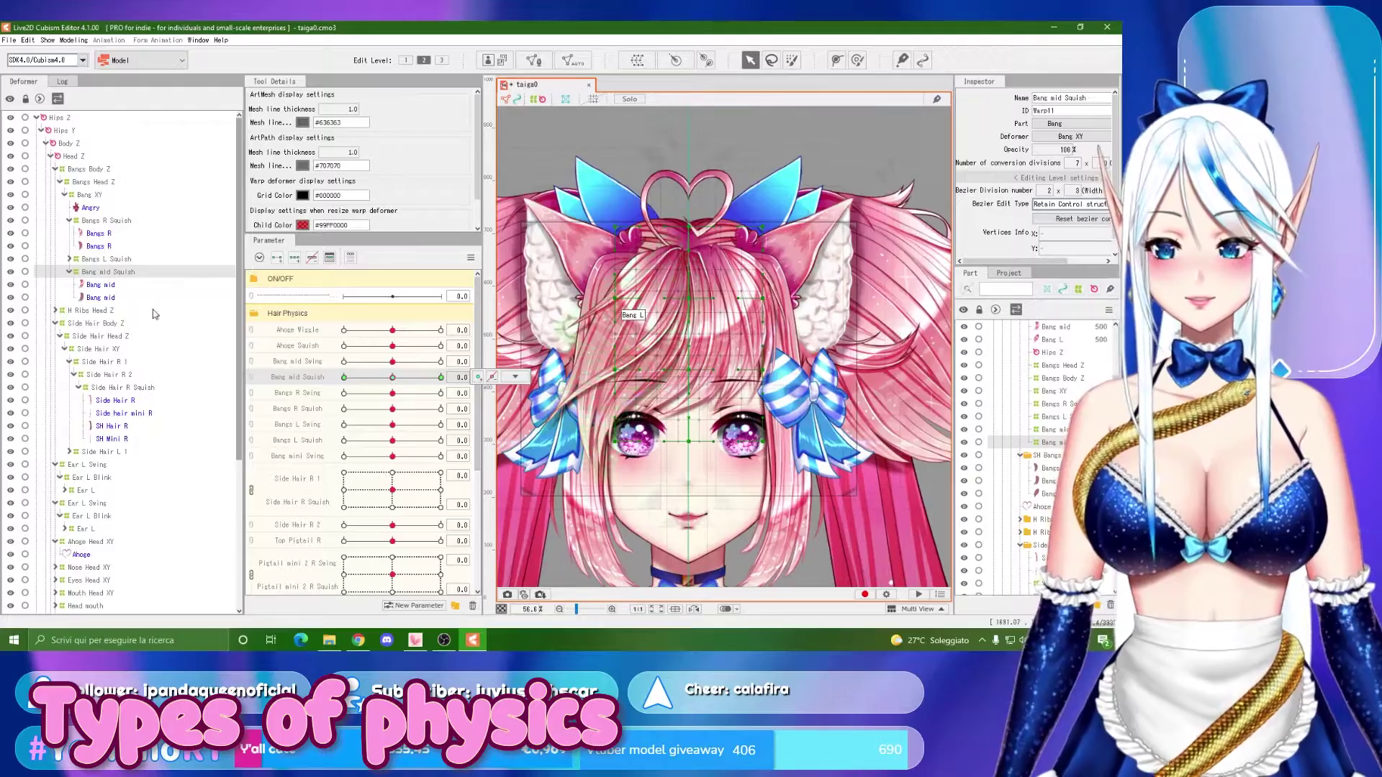
pyautogui.click(123, 288)
pyautogui.keyDown('ctrl'); pyautogui.click(123, 297); pyautogui.keyUp('ctrl')
pyautogui.scroll(1, 702, 328)
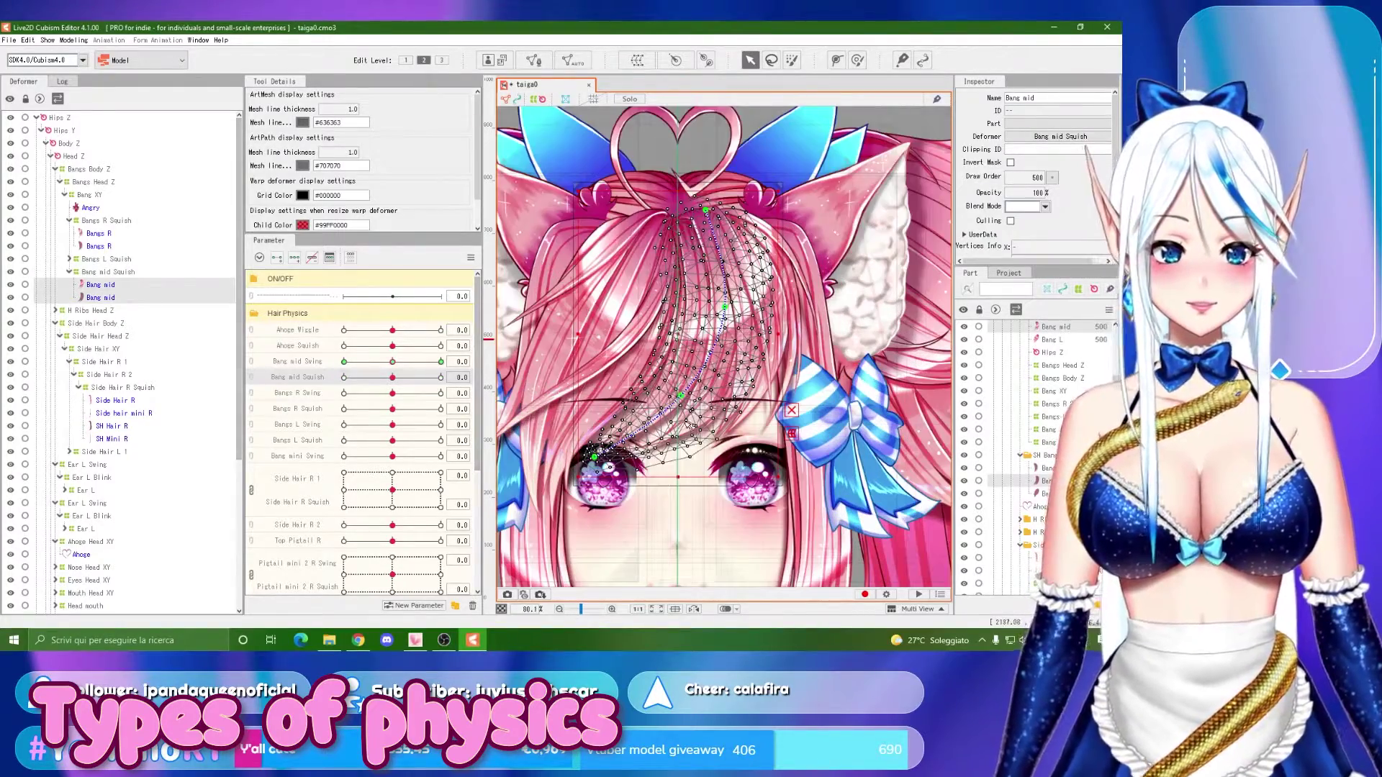
pyautogui.moveTo(387, 361)
pyautogui.mouseDown()
pyautogui.moveTo(363, 362)
pyautogui.moveTo(426, 363)
pyautogui.moveTo(374, 364)
pyautogui.moveTo(395, 364)
pyautogui.mouseUp()
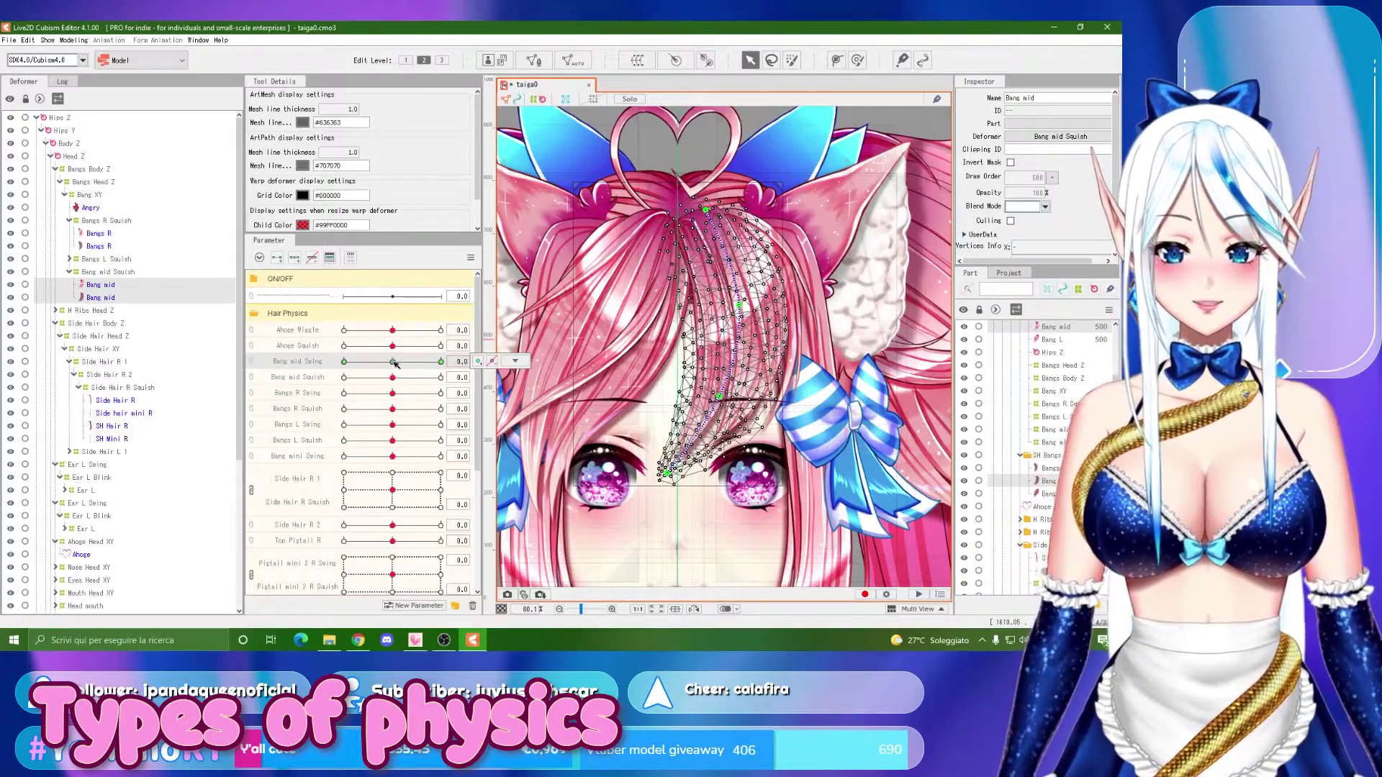
# Select the Side Hair R 1 and Side Hair R 2 deformers together, starting from the Side Hair R mesh.
pyautogui.scroll(-2, 692, 295)
pyautogui.click(741, 439)
pyautogui.scroll(1, 742, 421)
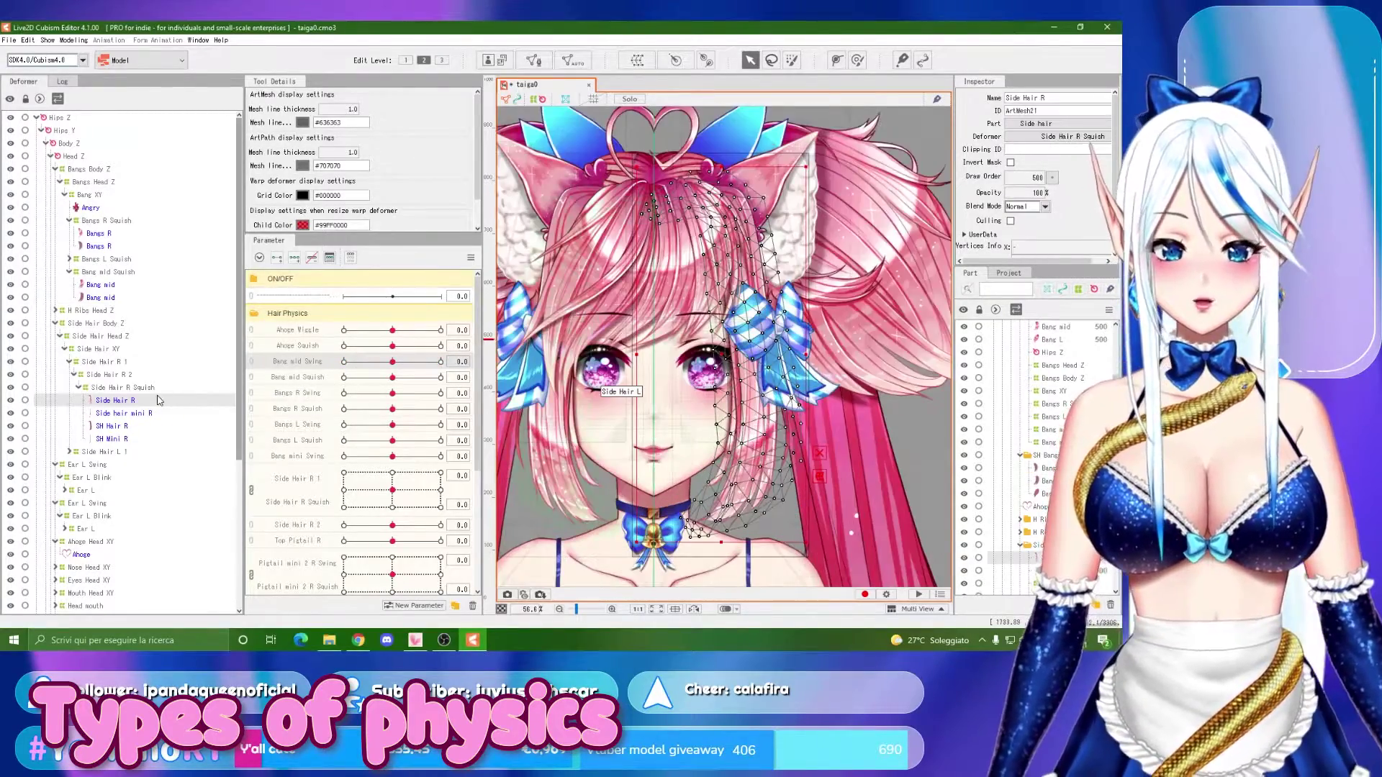
pyautogui.click(121, 375)
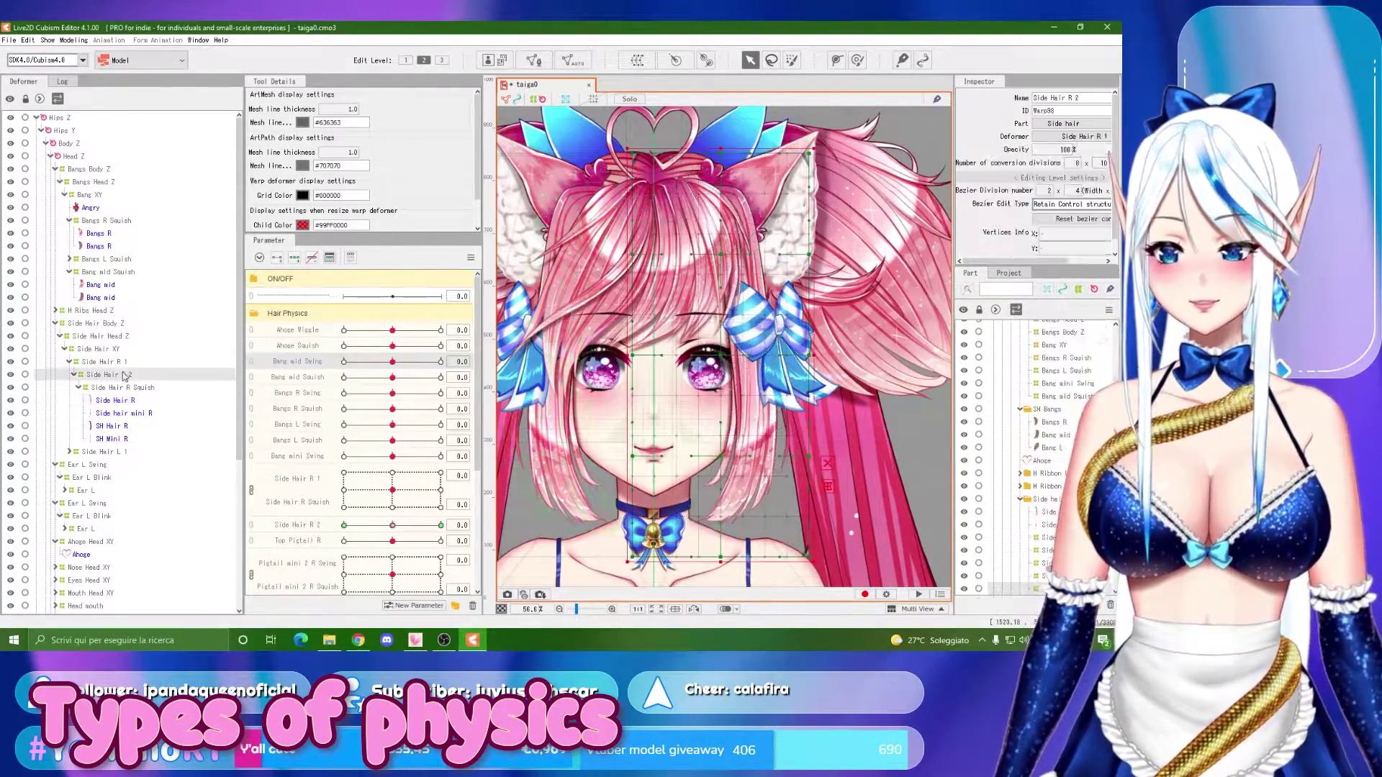
pyautogui.click(127, 367)
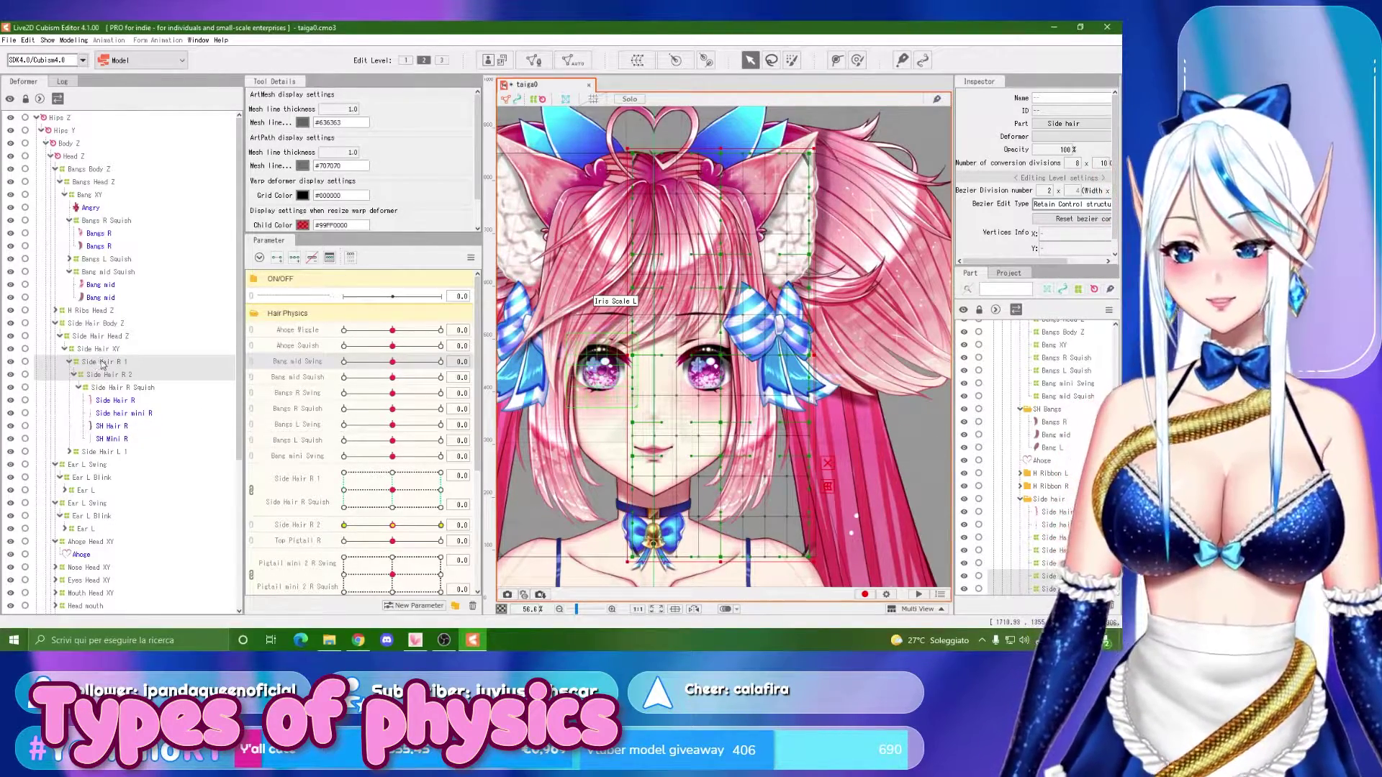
# Separate the combined Side Hair R 1 and Side Hair R Squish parameters and place Side Hair R 1 directly above Side Hair R 2.
pyautogui.scroll(-3, 344, 447)
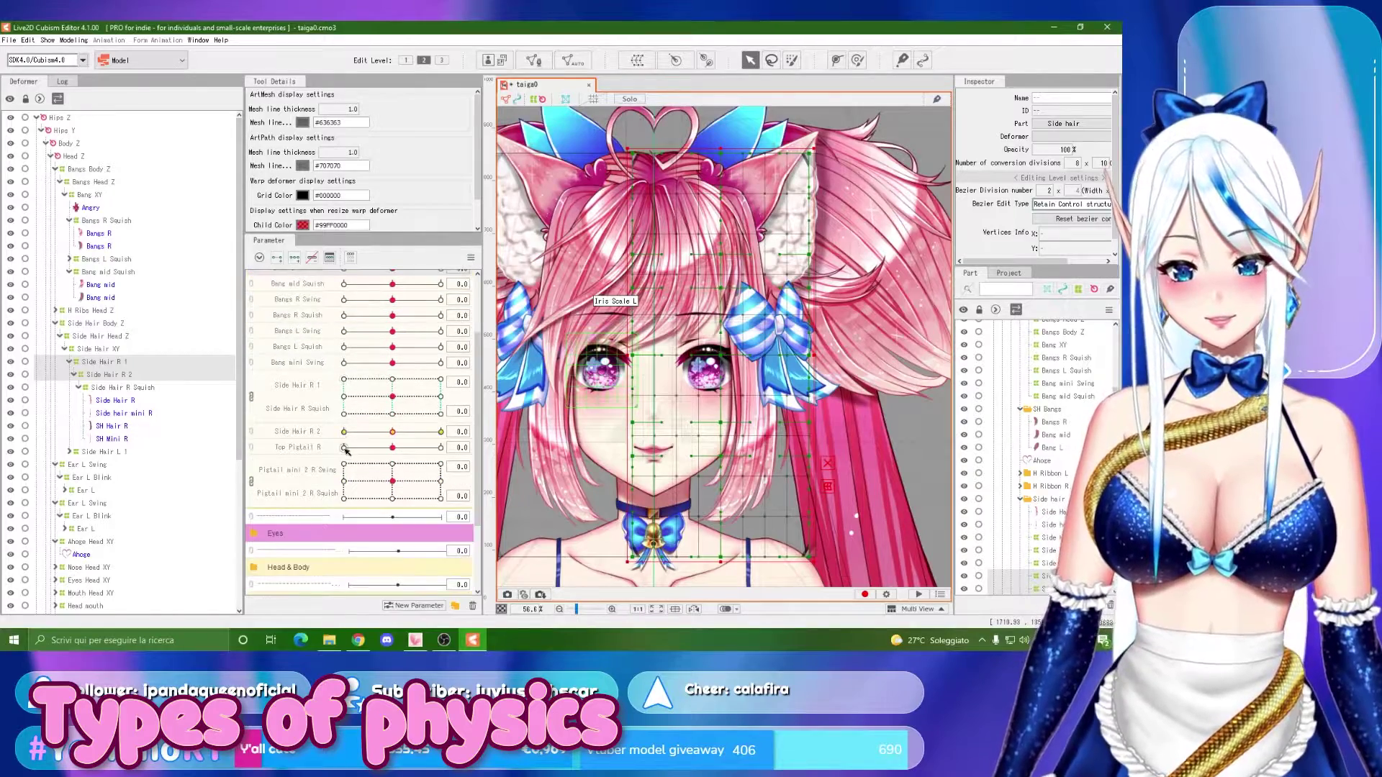
pyautogui.click(251, 396)
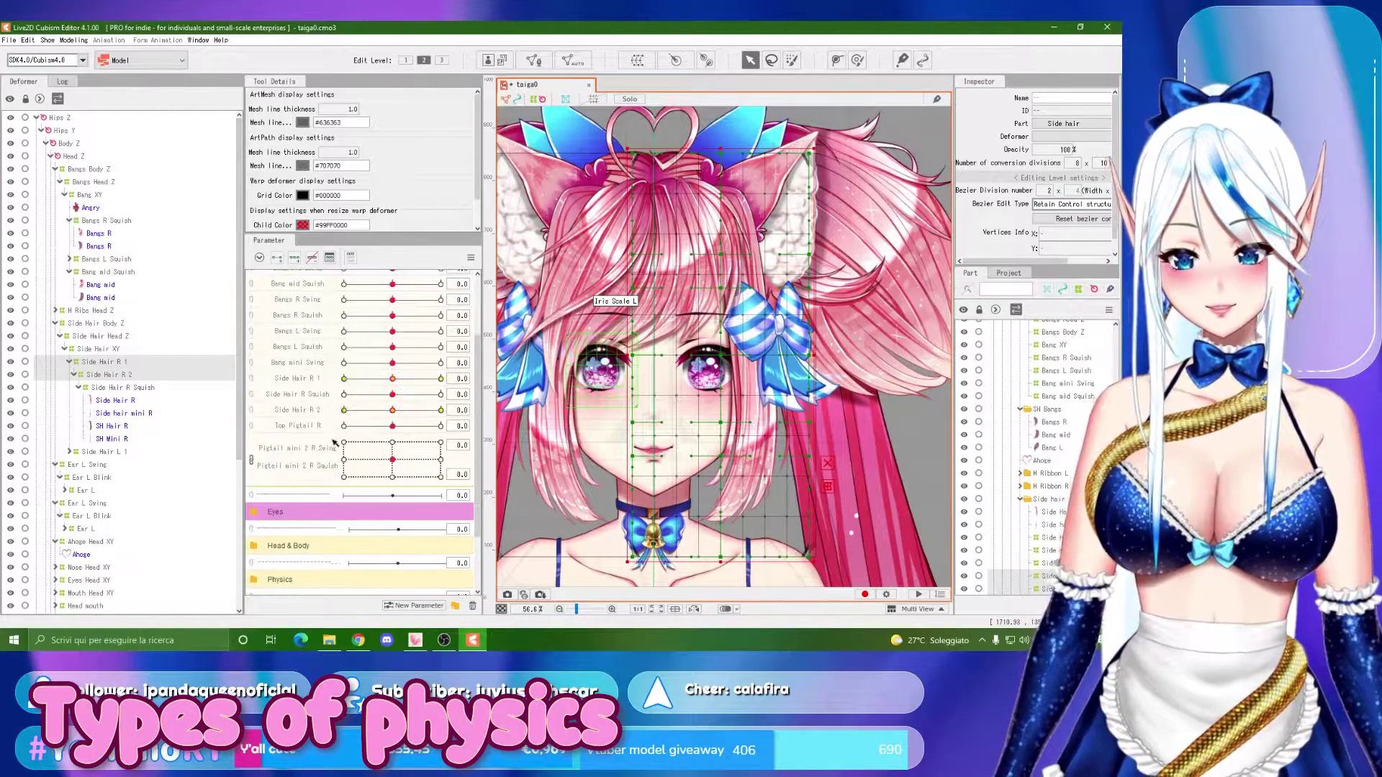
pyautogui.moveTo(320, 382); pyautogui.dragTo(261, 398)
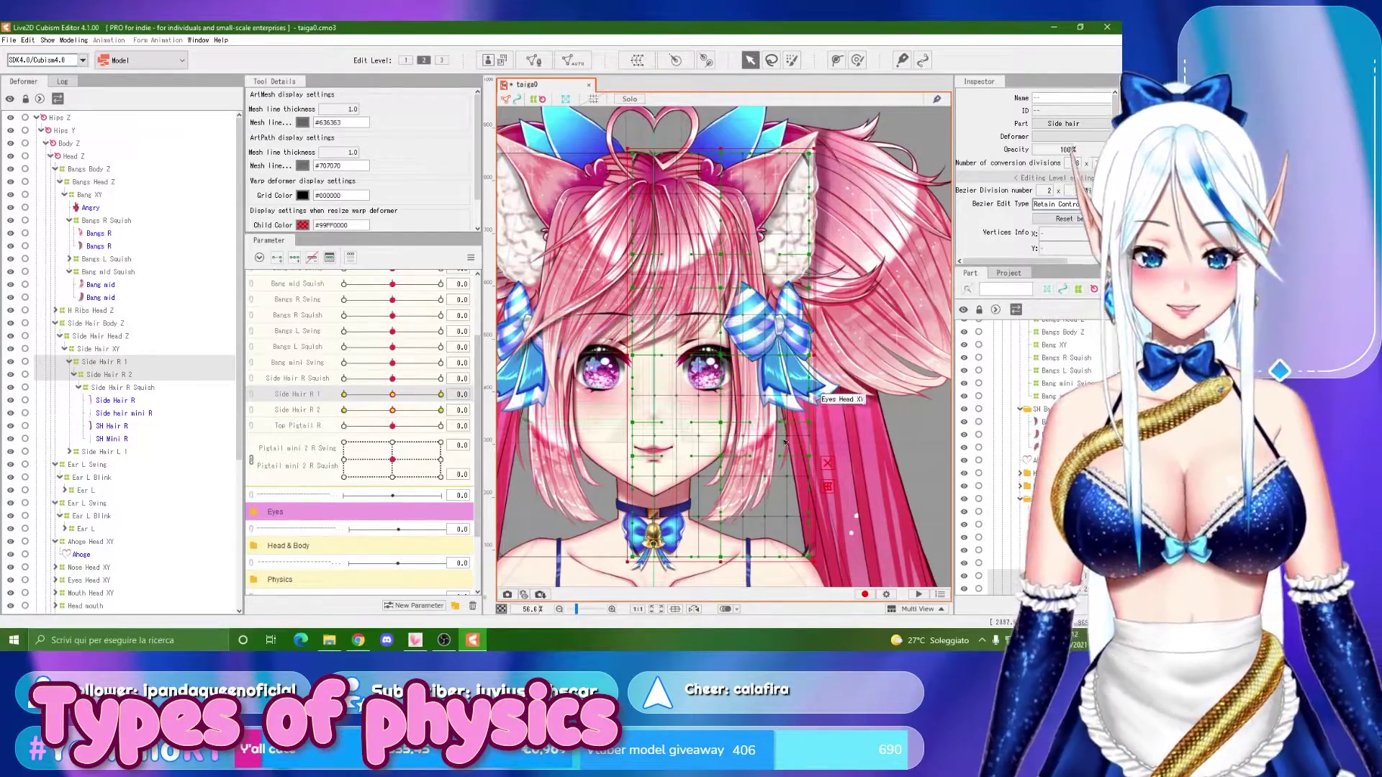
# Combine the Side Hair R 1 and Side Hair R 2 parameters, test the combined slider, and separate them again.
pyautogui.click(252, 396)
pyautogui.moveTo(393, 414)
pyautogui.mouseDown()
pyautogui.moveTo(353, 421)
pyautogui.moveTo(374, 395)
pyautogui.moveTo(405, 430)
pyautogui.moveTo(386, 413)
pyautogui.mouseUp()
pyautogui.click(251, 413)
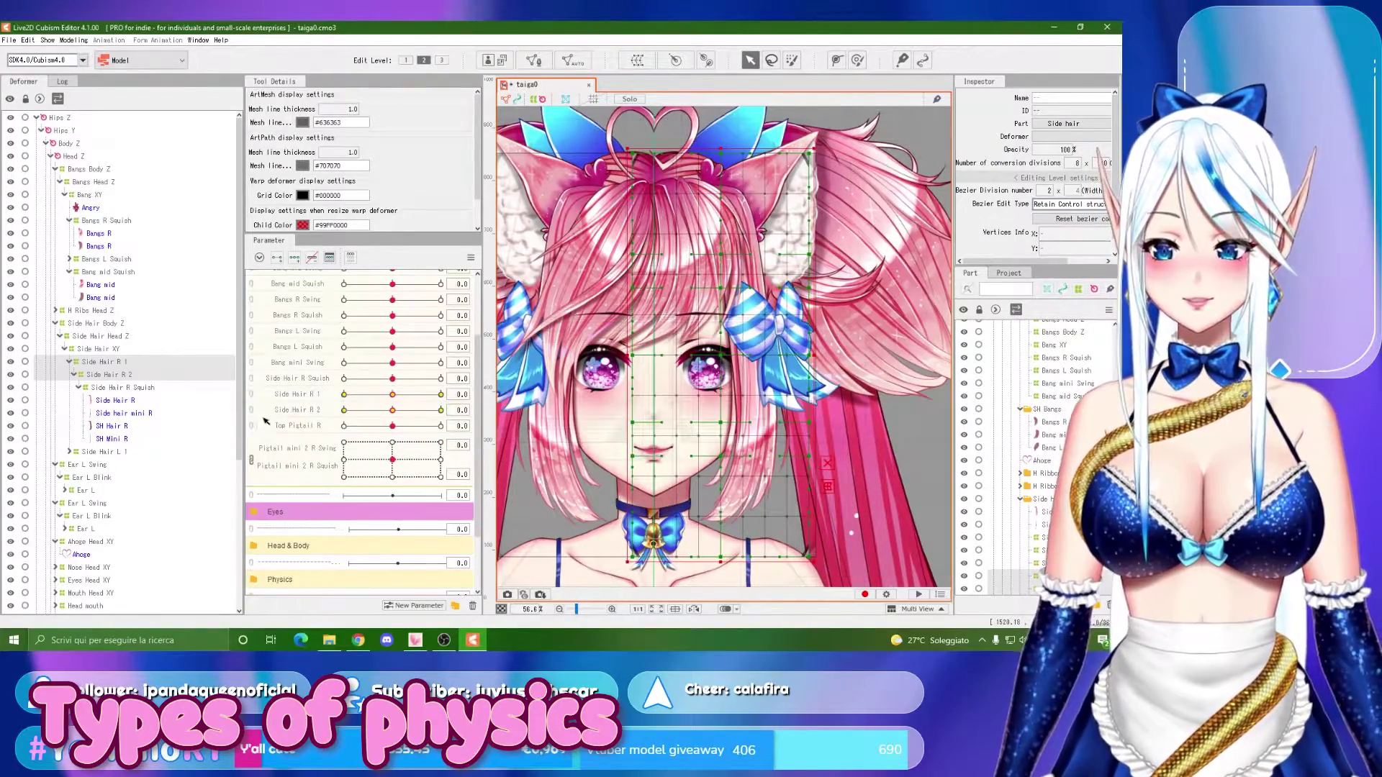
# Select both Bang mid meshes and return to their Bang mid Swing parameter at its default.
pyautogui.scroll(-2, 702, 426)
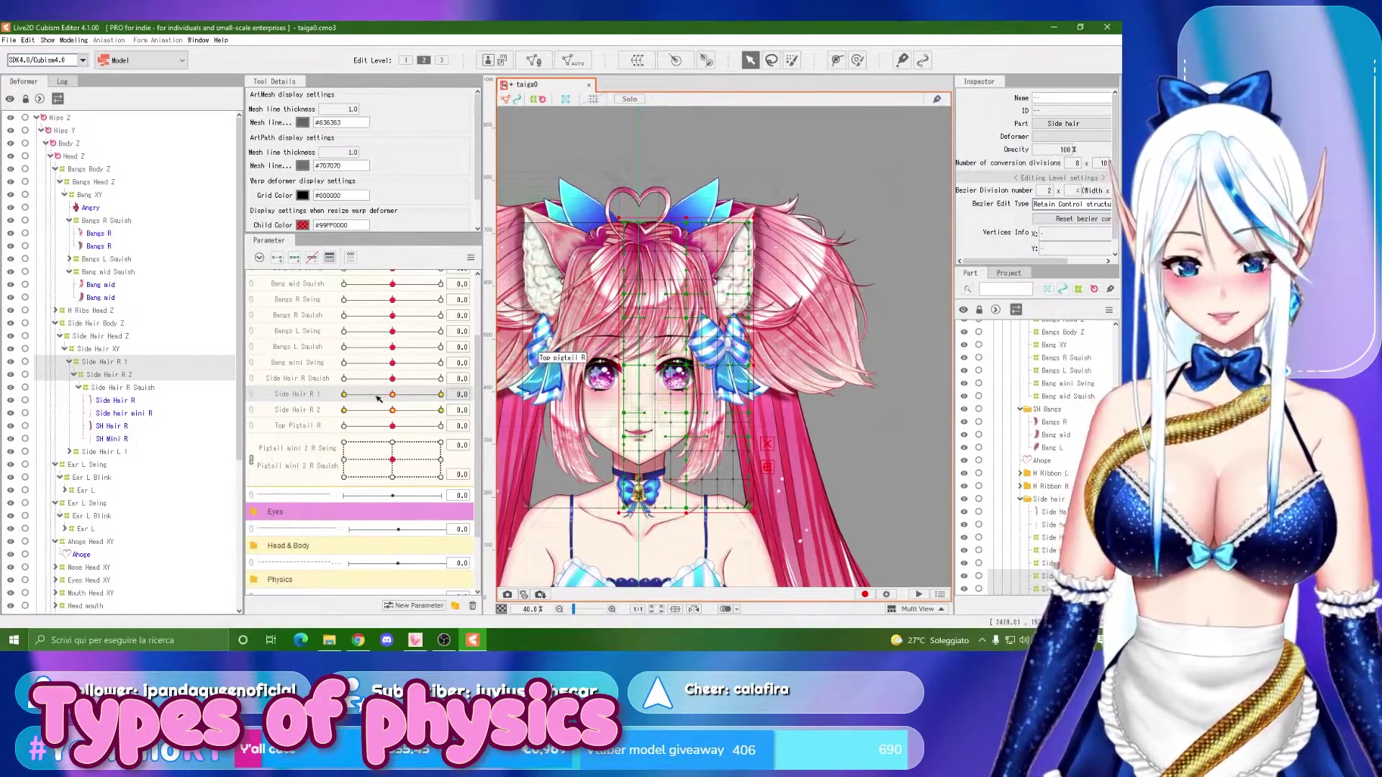
pyautogui.click(103, 301)
pyautogui.keyDown('ctrl'); pyautogui.click(105, 287); pyautogui.keyUp('ctrl')
pyautogui.scroll(2, 586, 275)
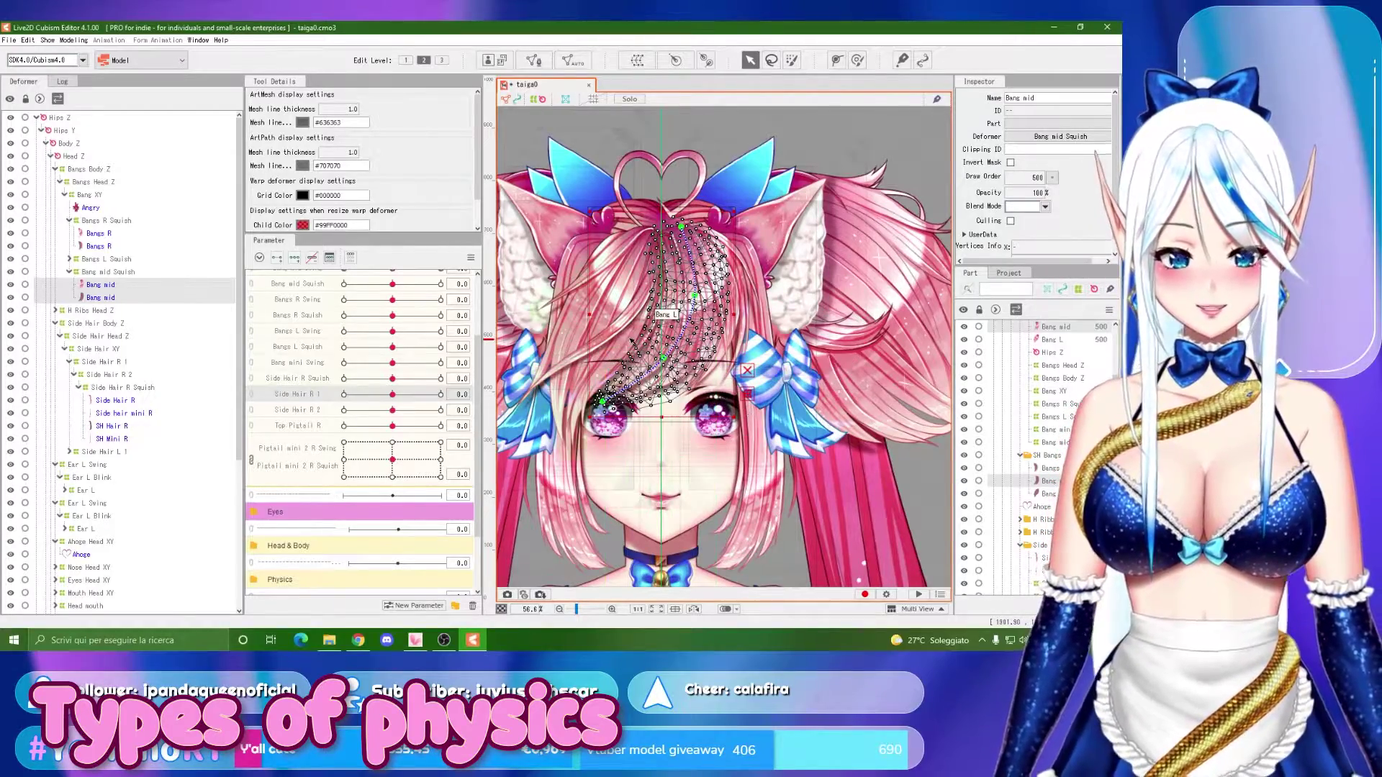
pyautogui.scroll(2, 639, 346)
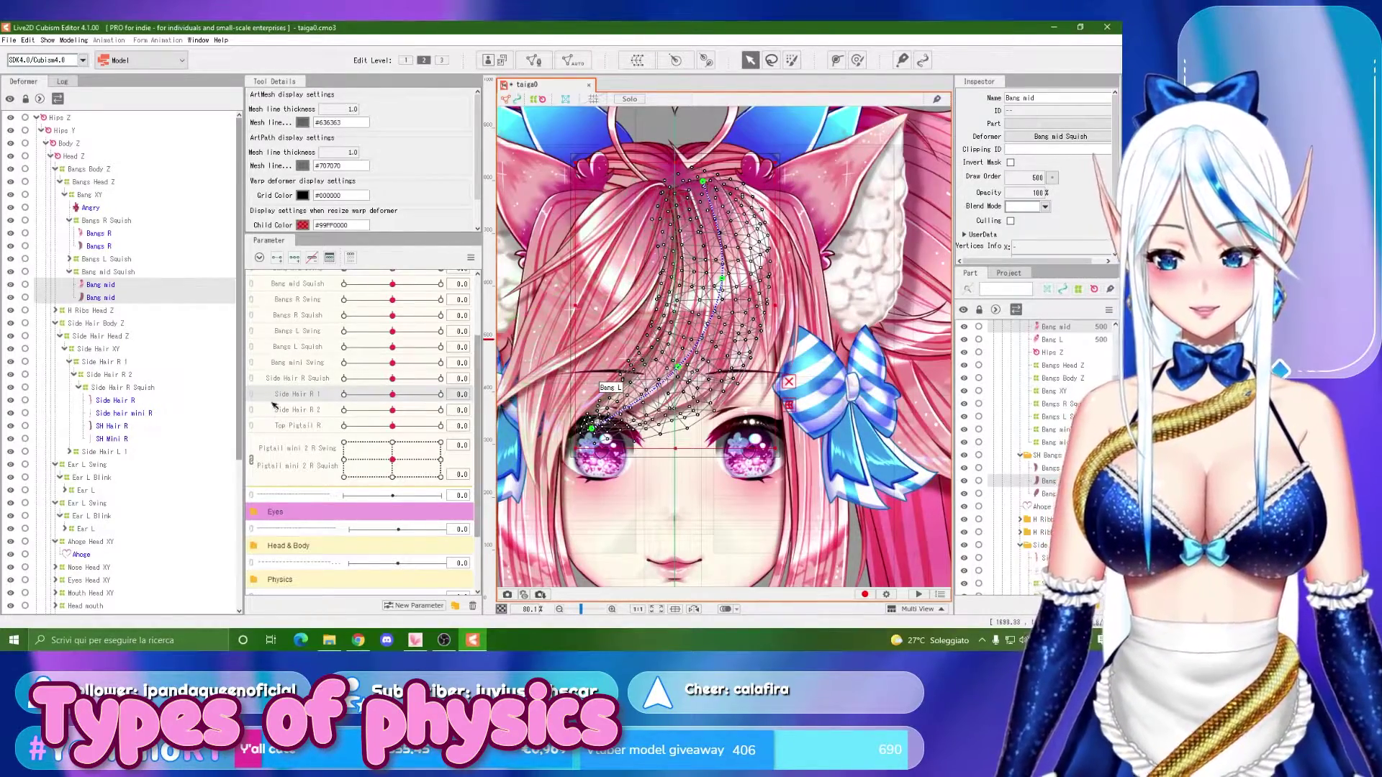
pyautogui.scroll(3, 256, 406)
pyautogui.click(392, 360)
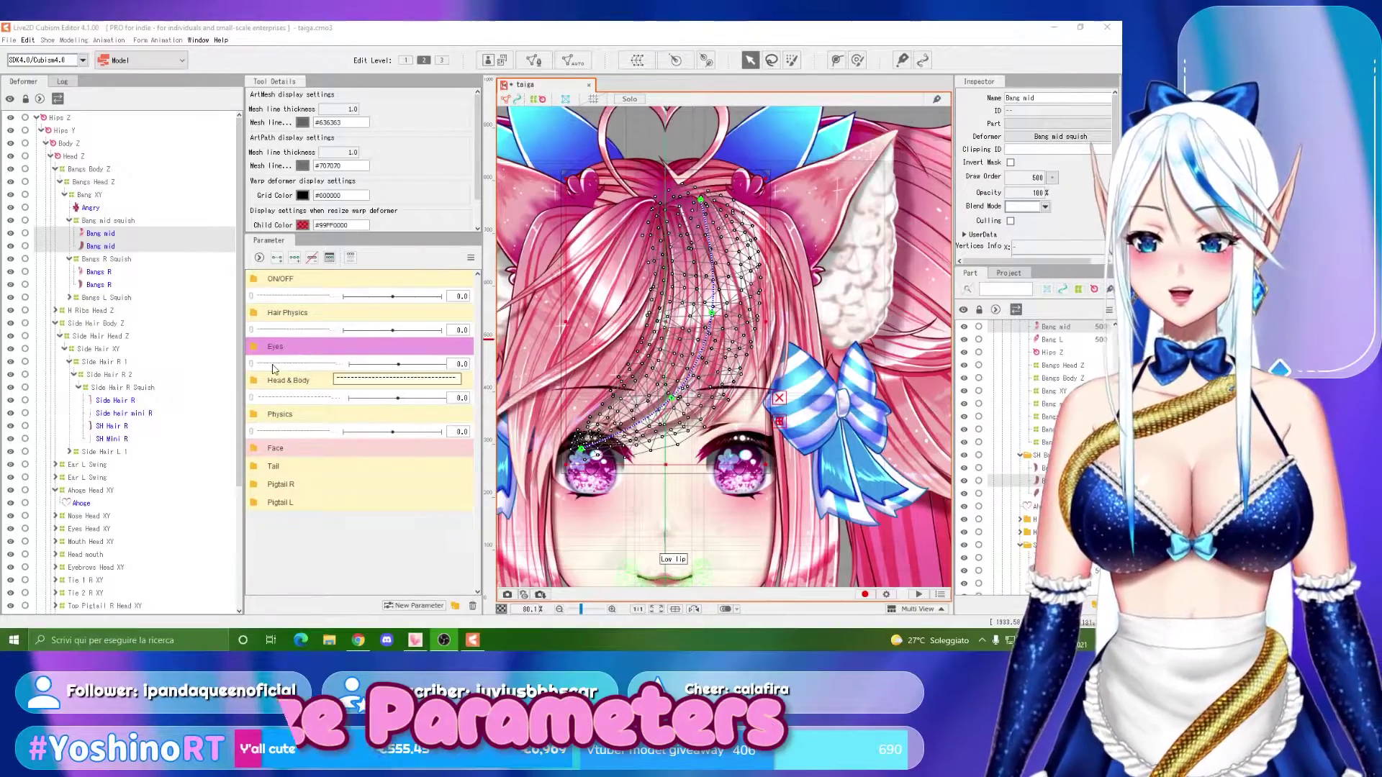
# Expand the Hair Physics parameter group, preview Bang mid Swing at its maximum, reset it, and deselect the meshes.
pyautogui.click(254, 314)
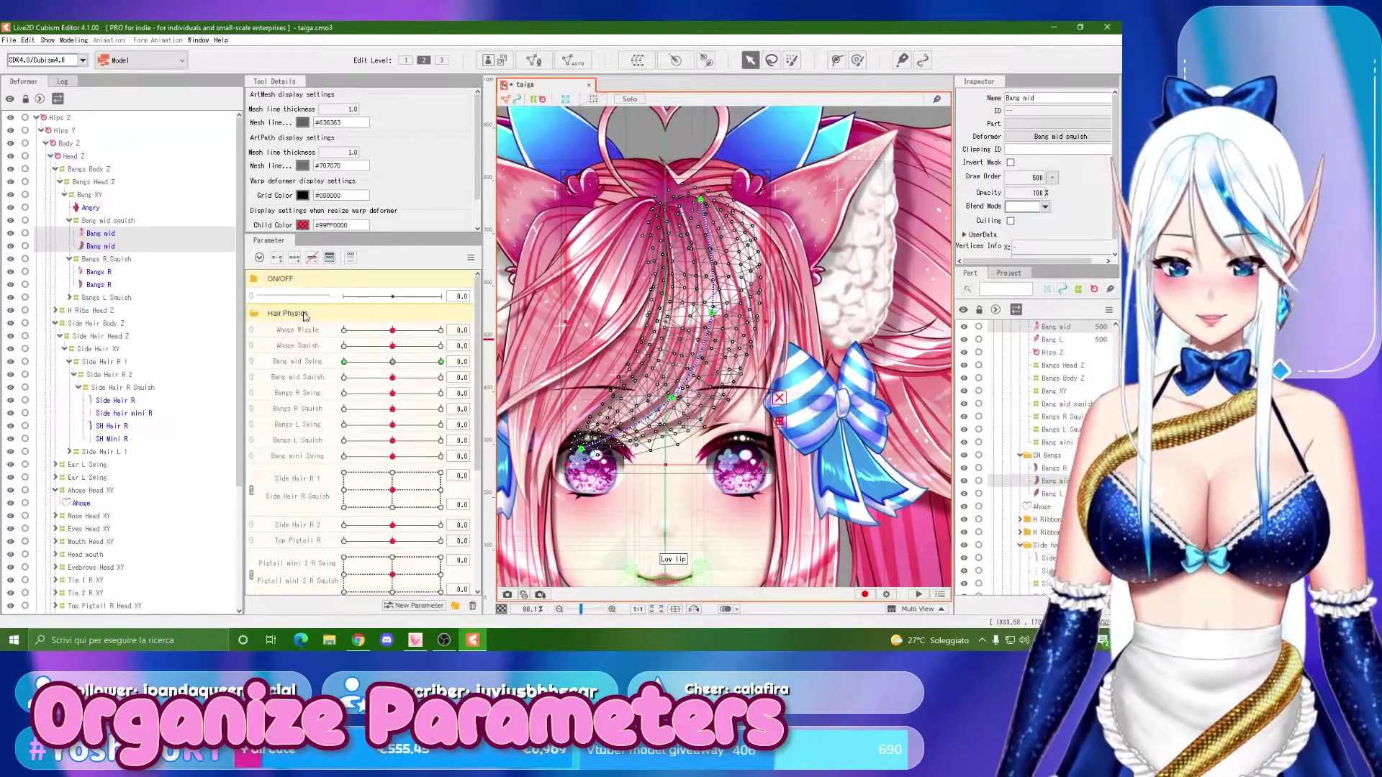
pyautogui.moveTo(393, 364); pyautogui.dragTo(465, 366)
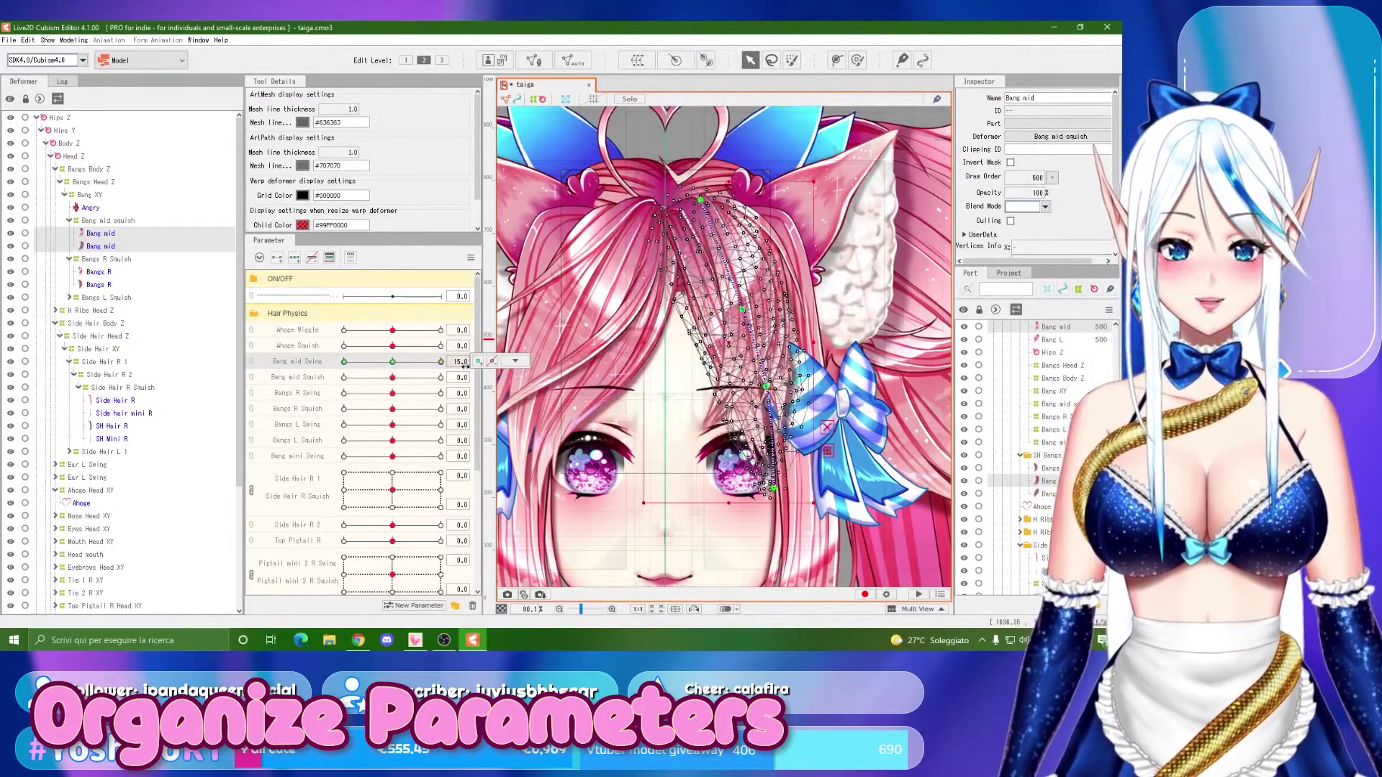
pyautogui.click(393, 362)
pyautogui.scroll(-2, 598, 376)
pyautogui.click(715, 141)
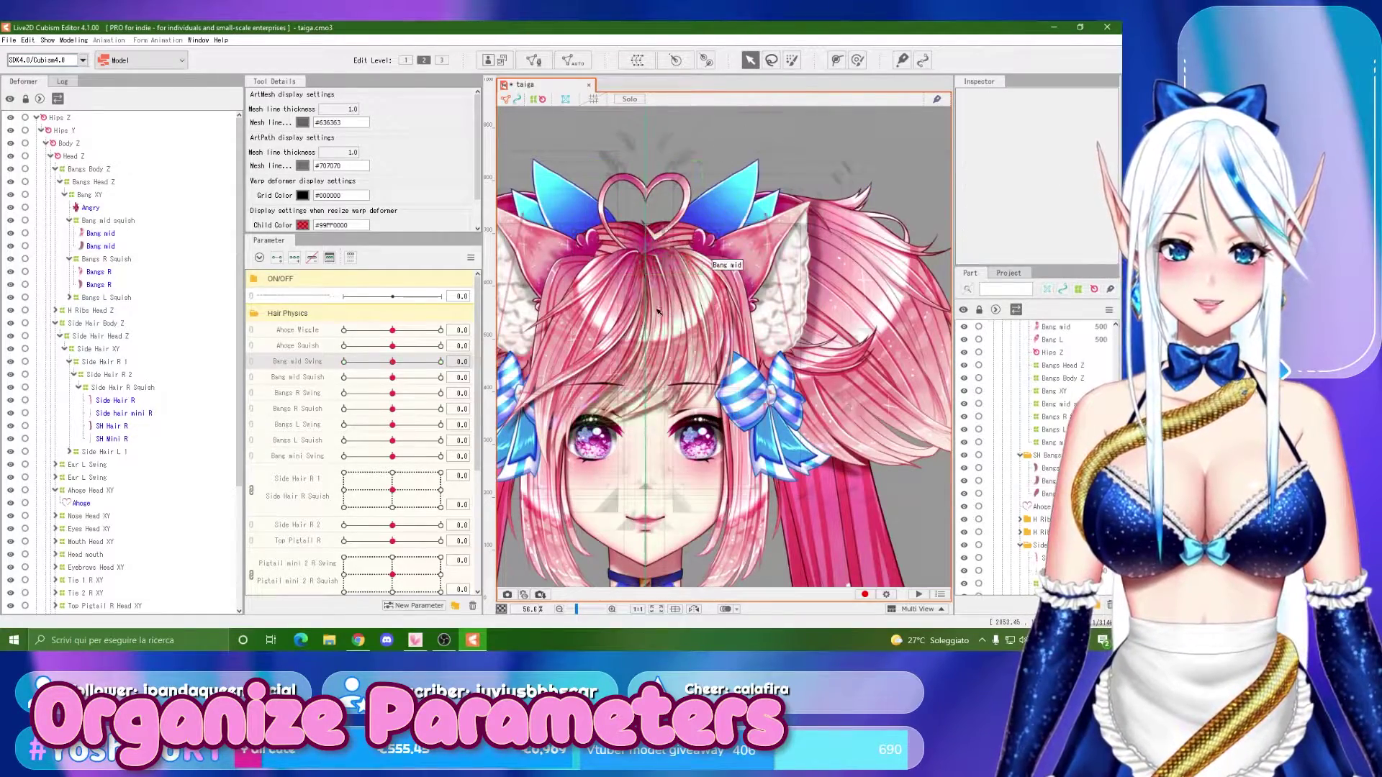
# Preview the Bang mid Swing parameter at its minimum and reset it to 0.
pyautogui.scroll(3, 661, 311)
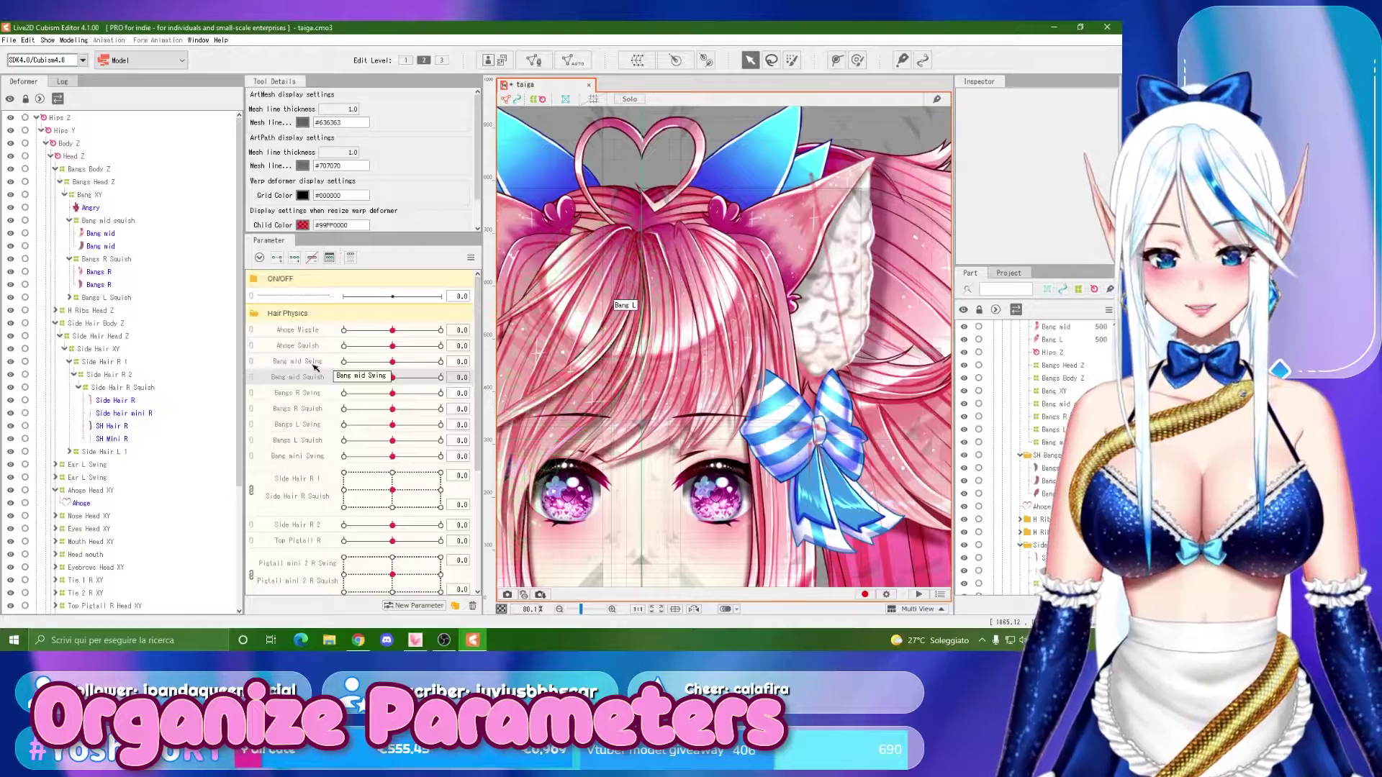
pyautogui.moveTo(393, 362); pyautogui.dragTo(336, 364)
pyautogui.click(393, 361)
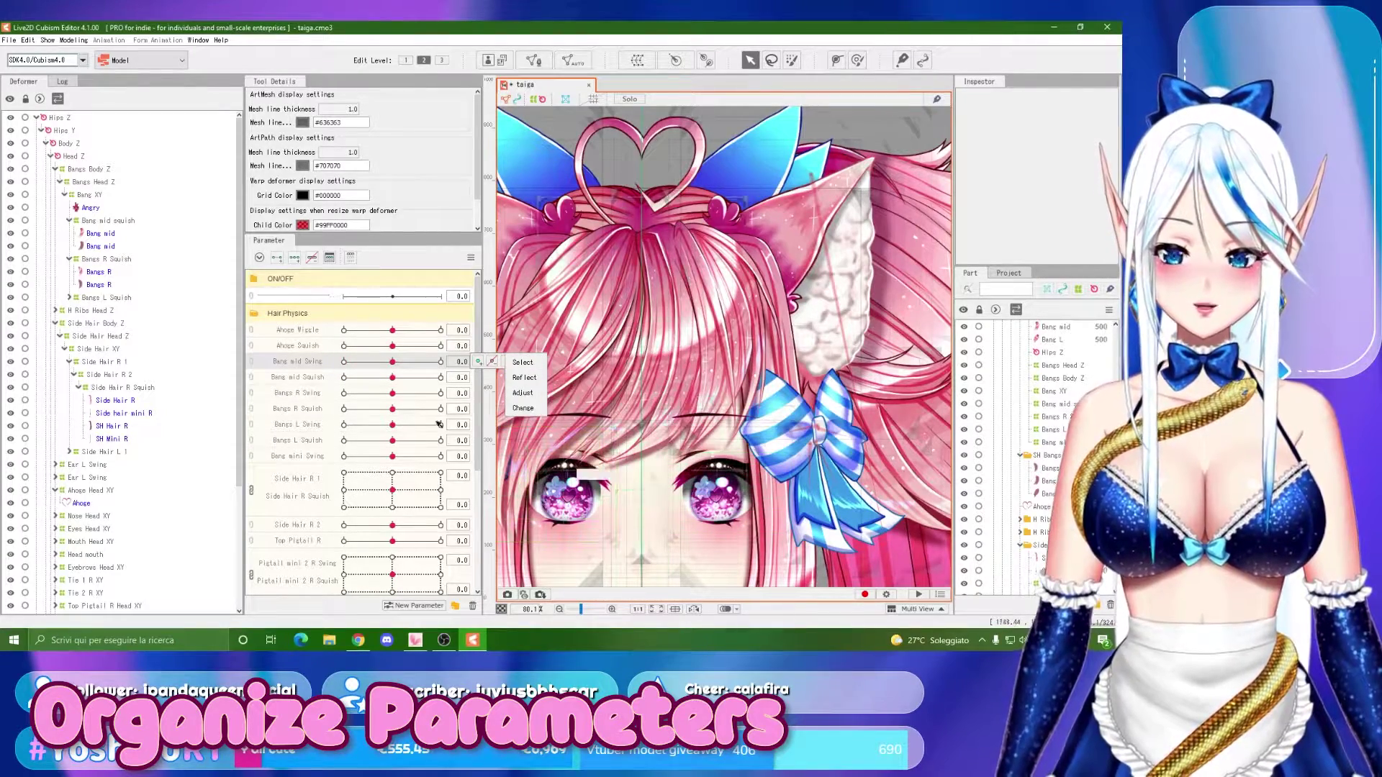
# Preview the Bang mid Squish parameter at its minimum and reset it to 0.
pyautogui.click(320, 380)
pyautogui.moveTo(393, 378)
pyautogui.mouseDown()
pyautogui.moveTo(352, 378)
pyautogui.moveTo(447, 372)
pyautogui.moveTo(339, 379)
pyautogui.moveTo(416, 380)
pyautogui.moveTo(392, 379)
pyautogui.mouseUp()
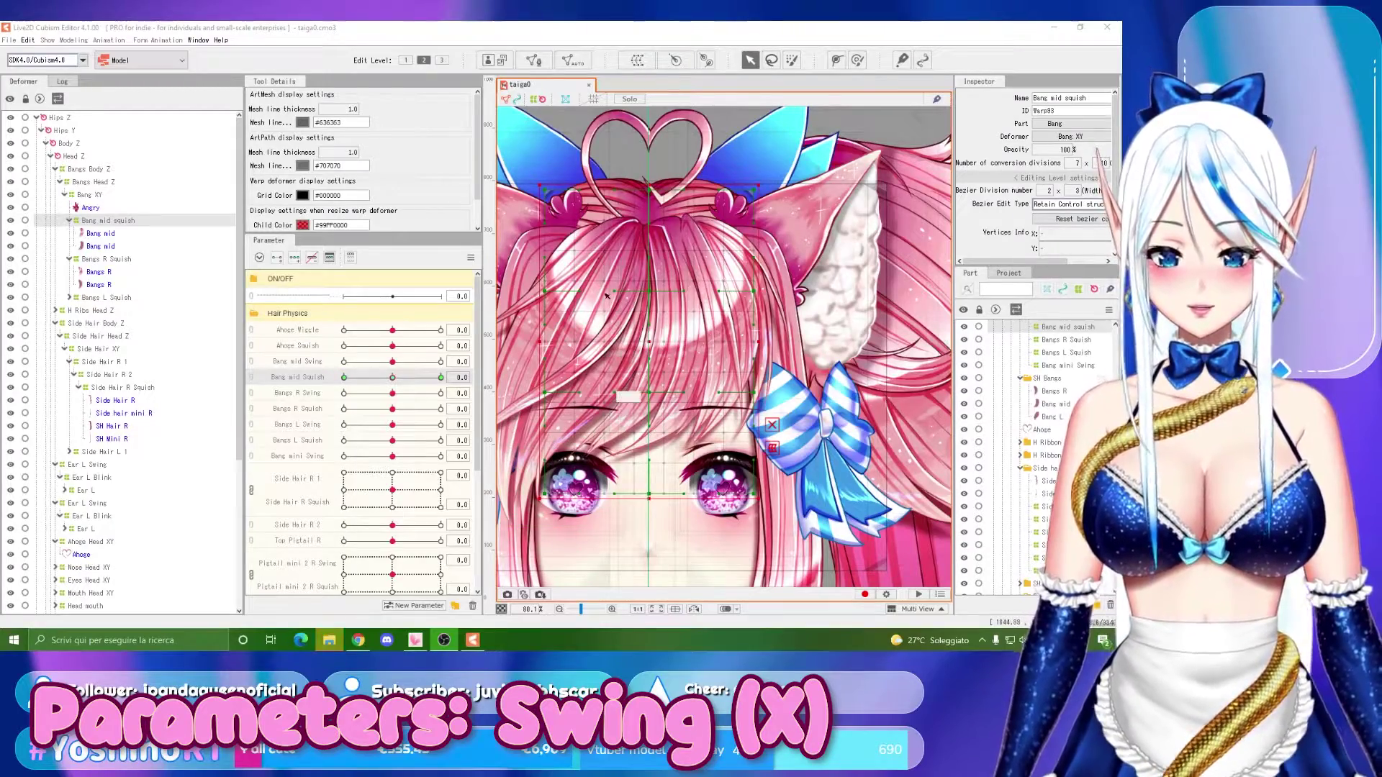
pyautogui.moveTo(393, 377); pyautogui.dragTo(335, 376)
pyautogui.click(390, 377)
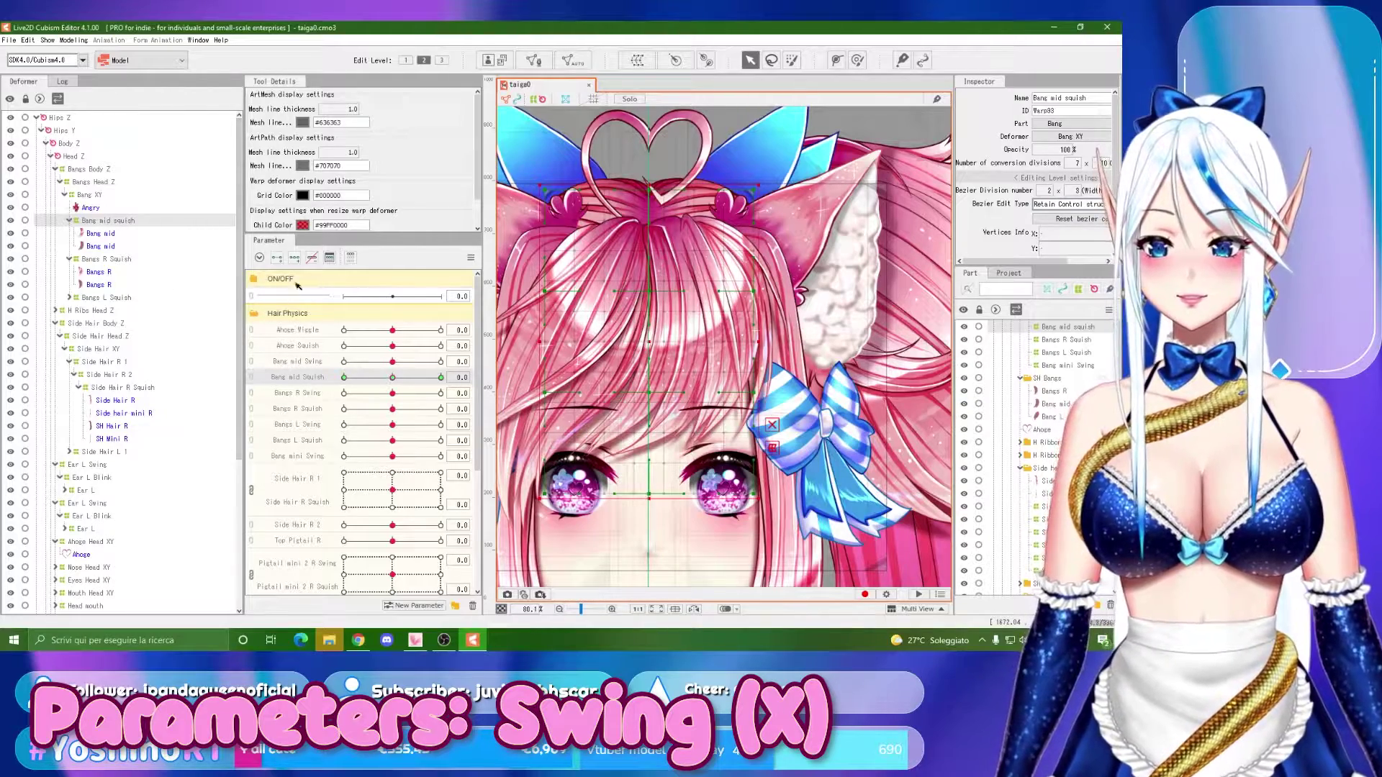
# Select both Bang mid meshes and delete the control points of their existing deform path.
pyautogui.click(107, 234)
pyautogui.keyDown('ctrl'); pyautogui.click(108, 247); pyautogui.keyUp('ctrl')
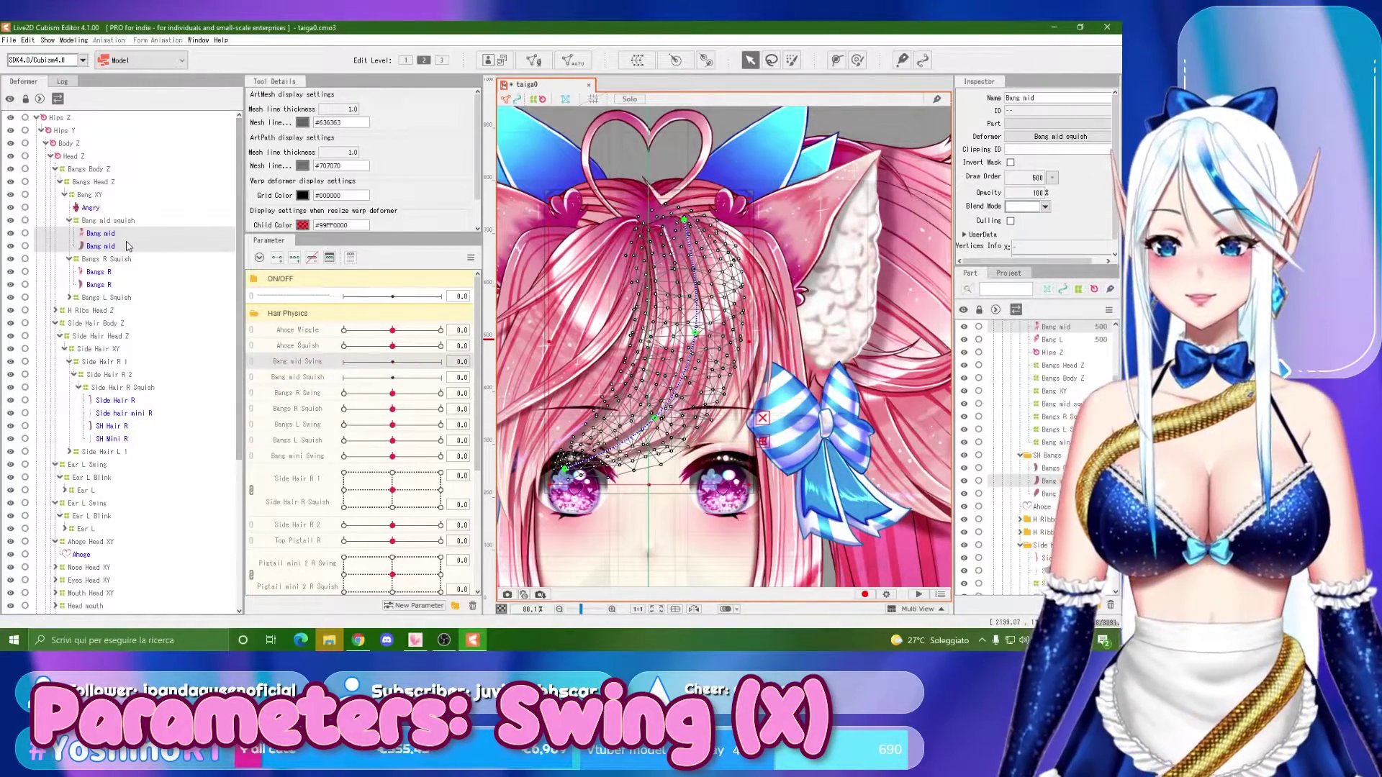
pyautogui.scroll(-2, 794, 353)
pyautogui.scroll(2, 633, 363)
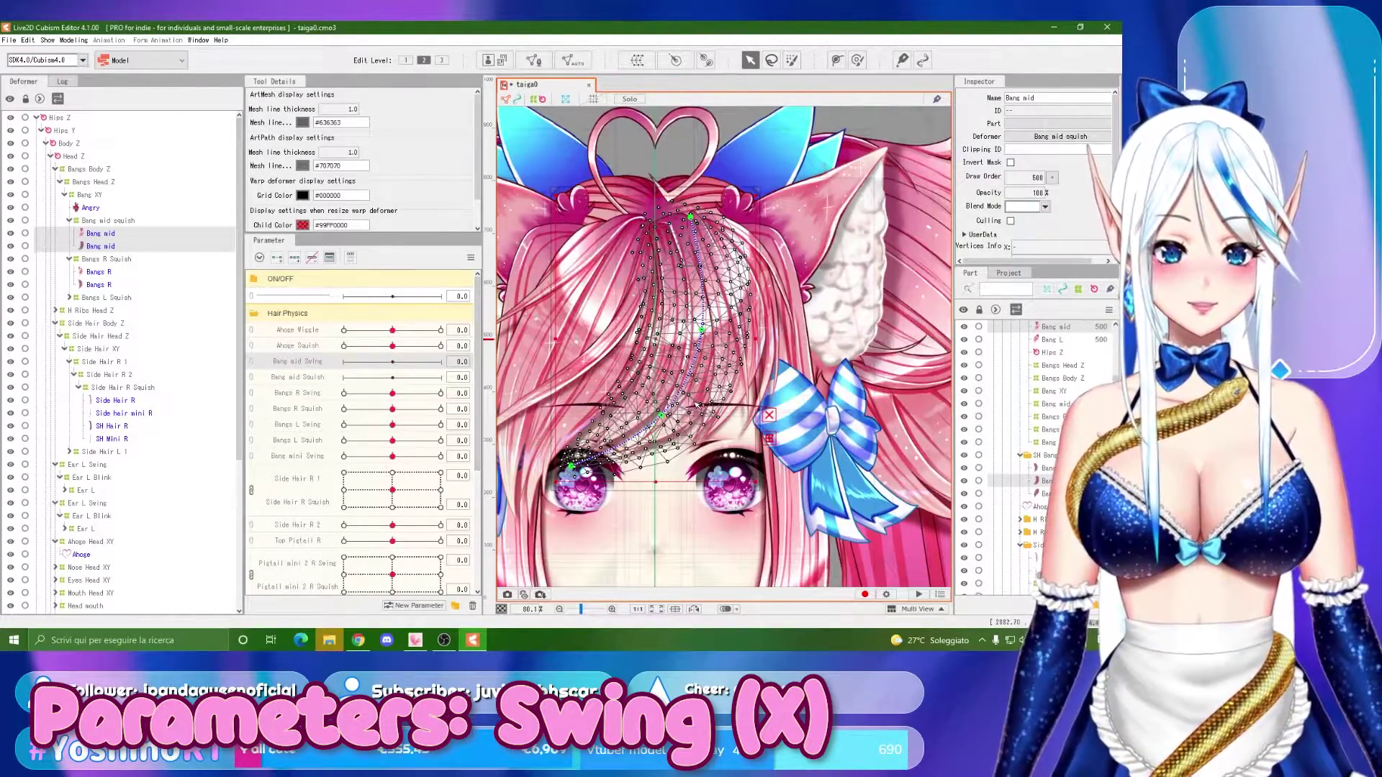
pyautogui.click(837, 61)
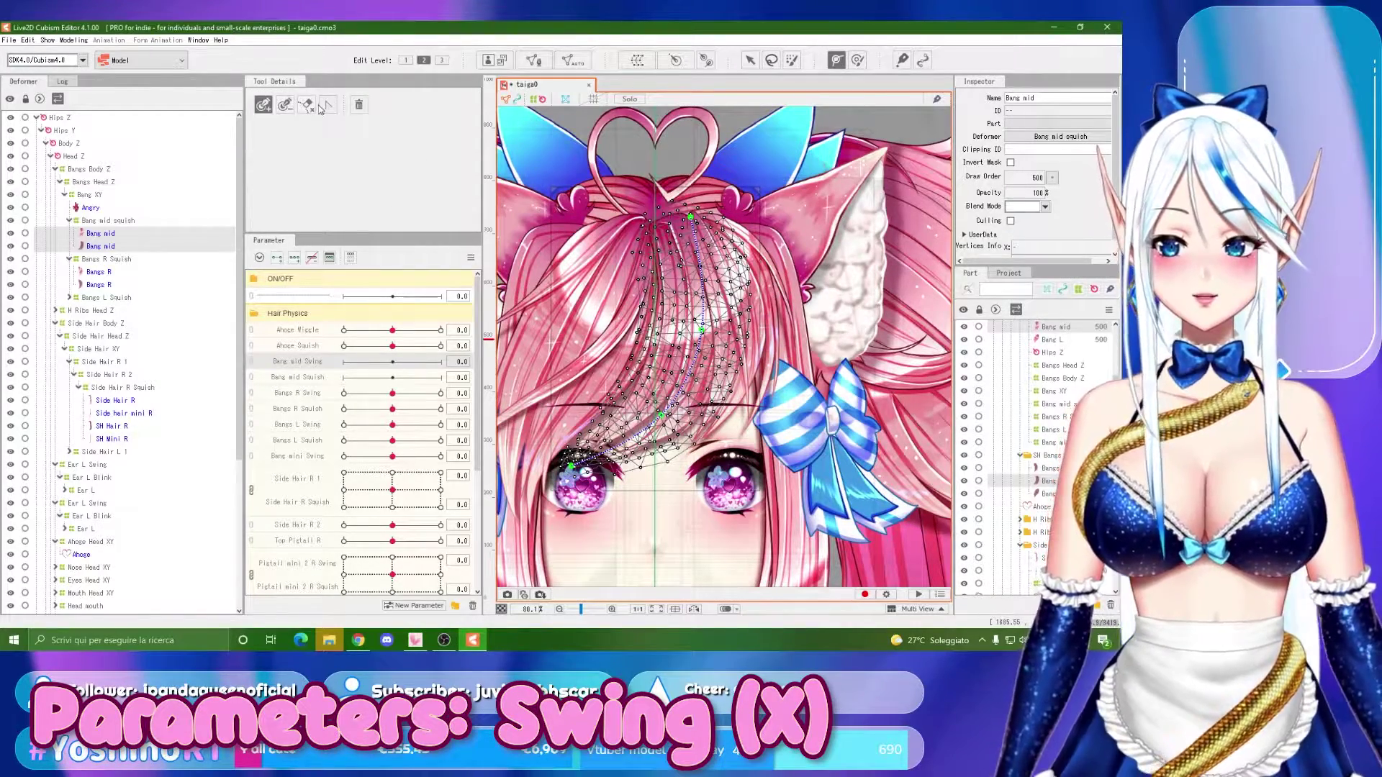
pyautogui.click(307, 105)
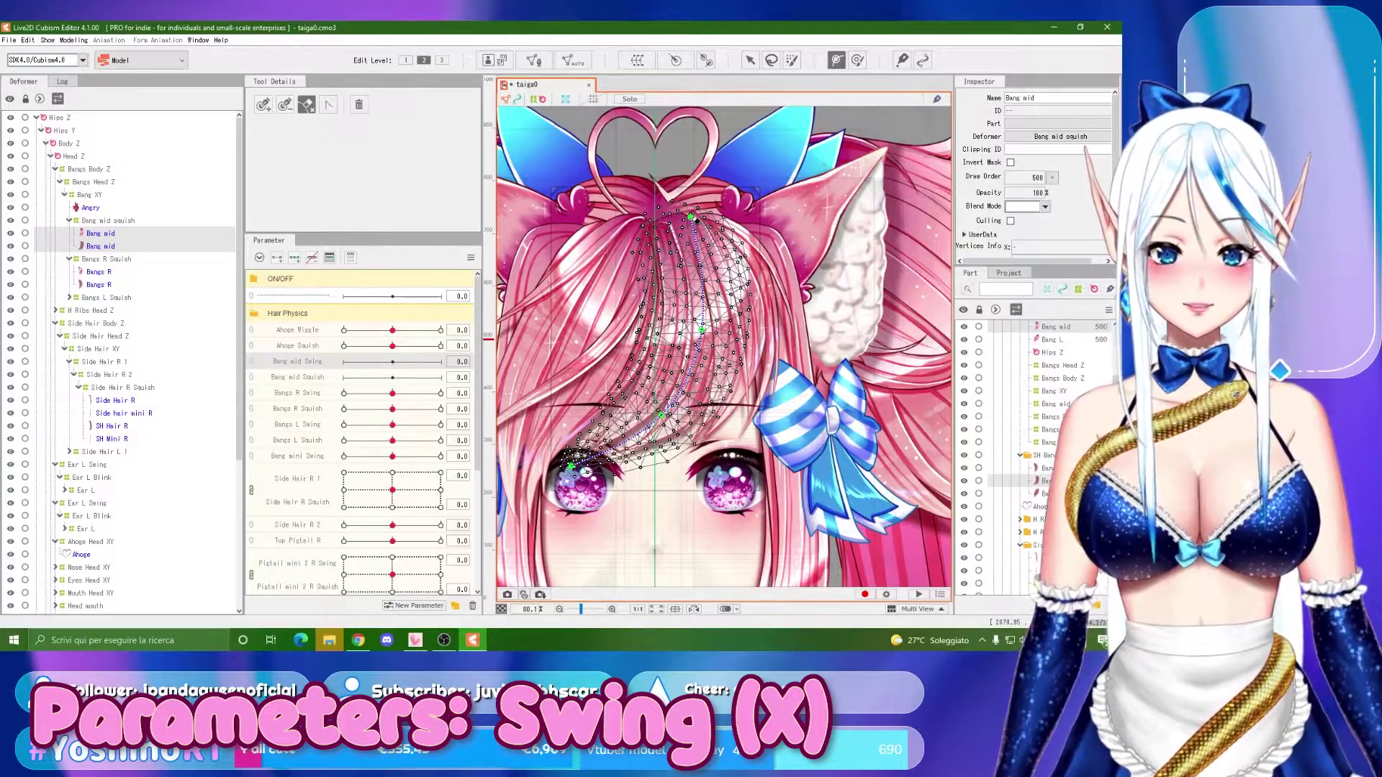
pyautogui.click(285, 105)
pyautogui.click(691, 218)
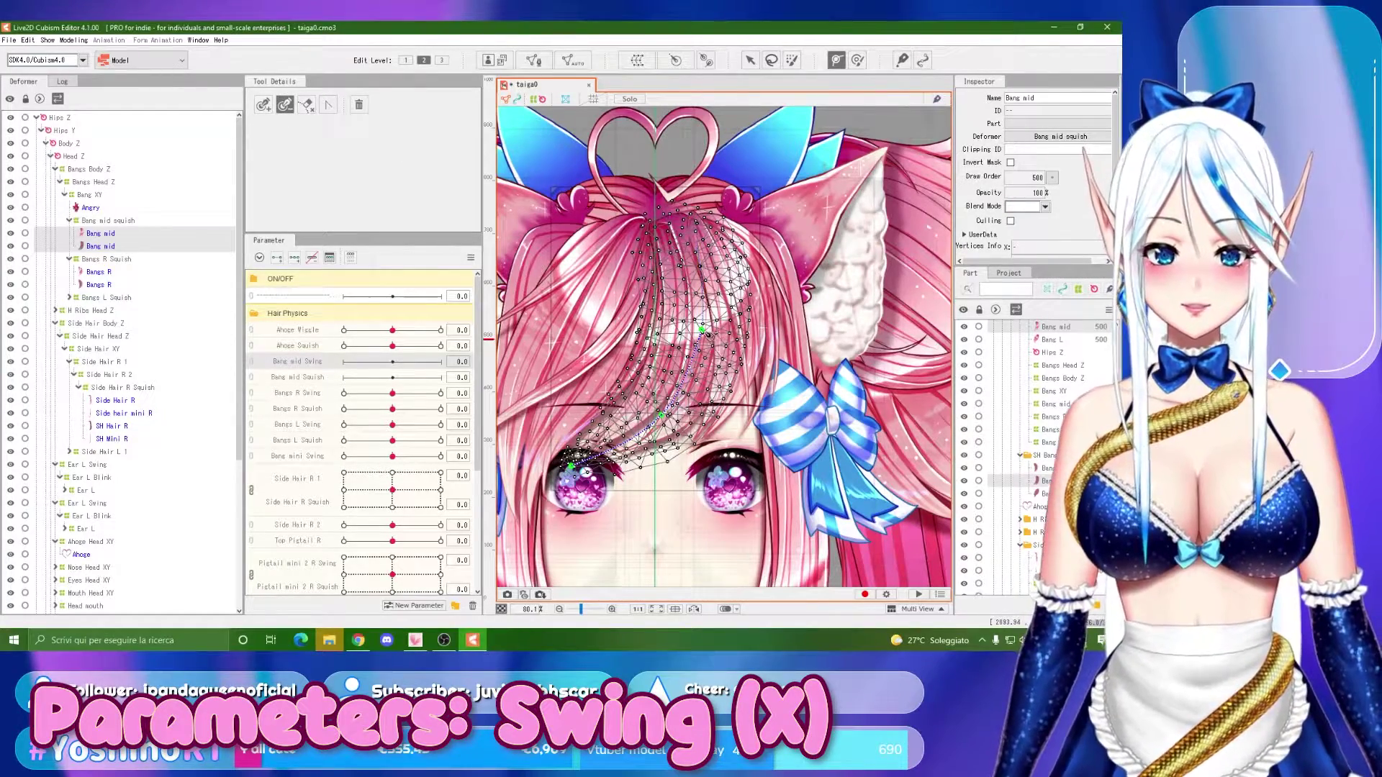
pyautogui.click(702, 330)
pyautogui.click(662, 415)
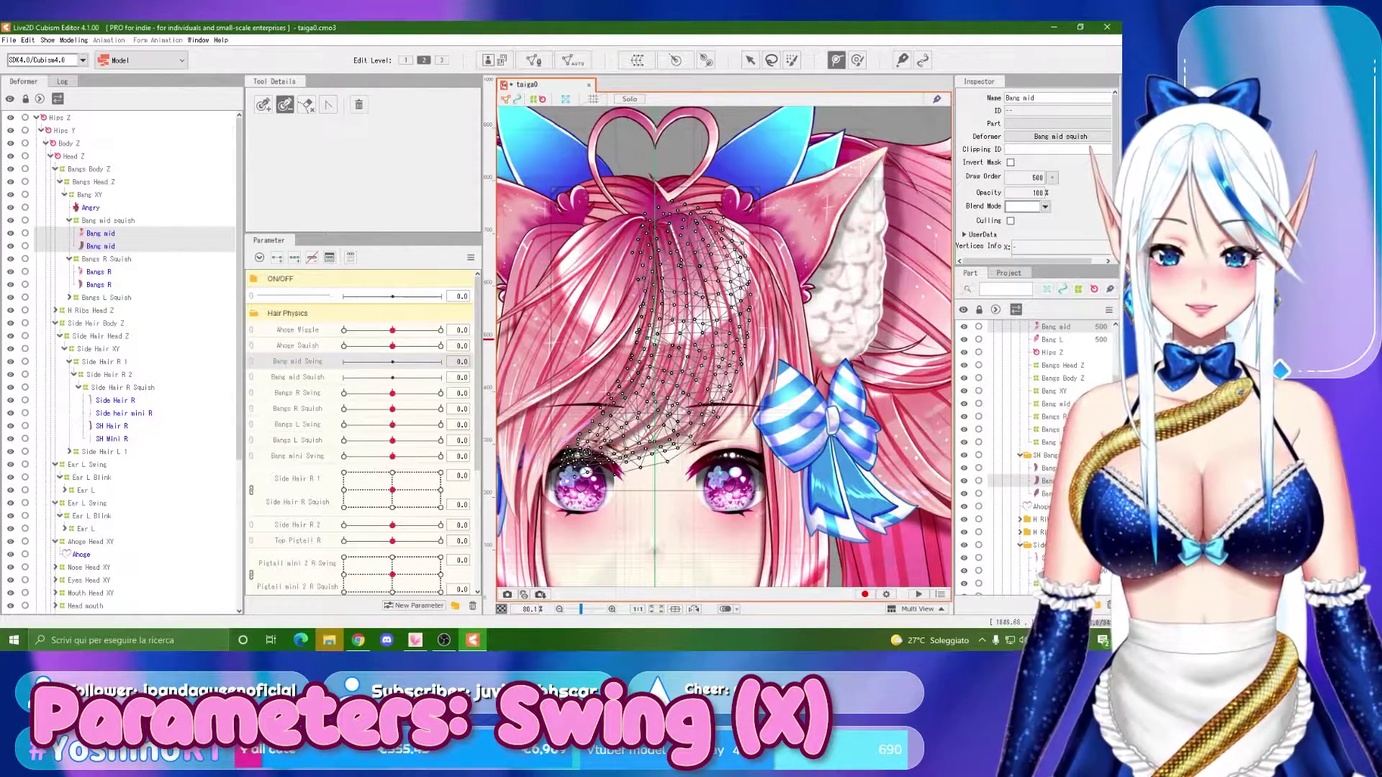
# Select both Bang mid meshes and draw a three-point deform path from the bang's root through its middle to the tip.
pyautogui.click(142, 233)
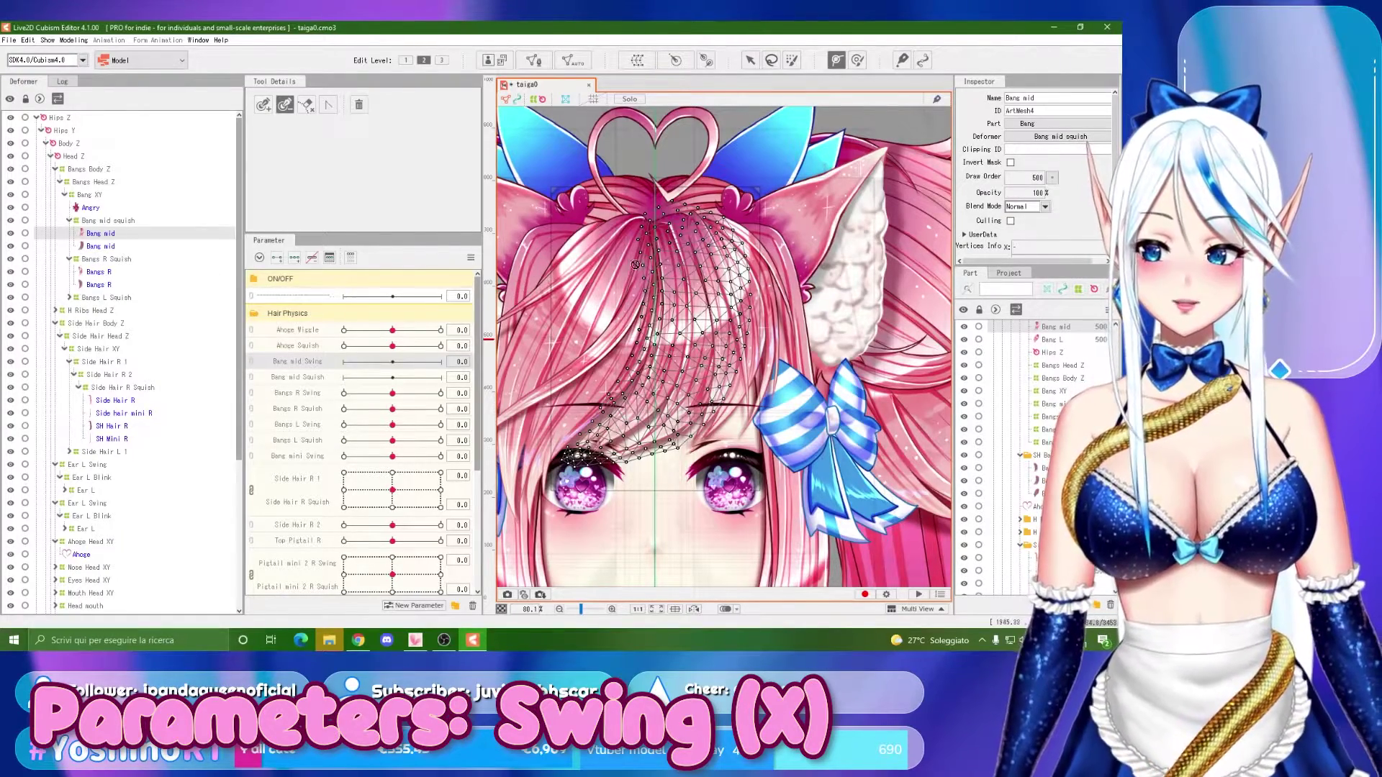
pyautogui.click(836, 59)
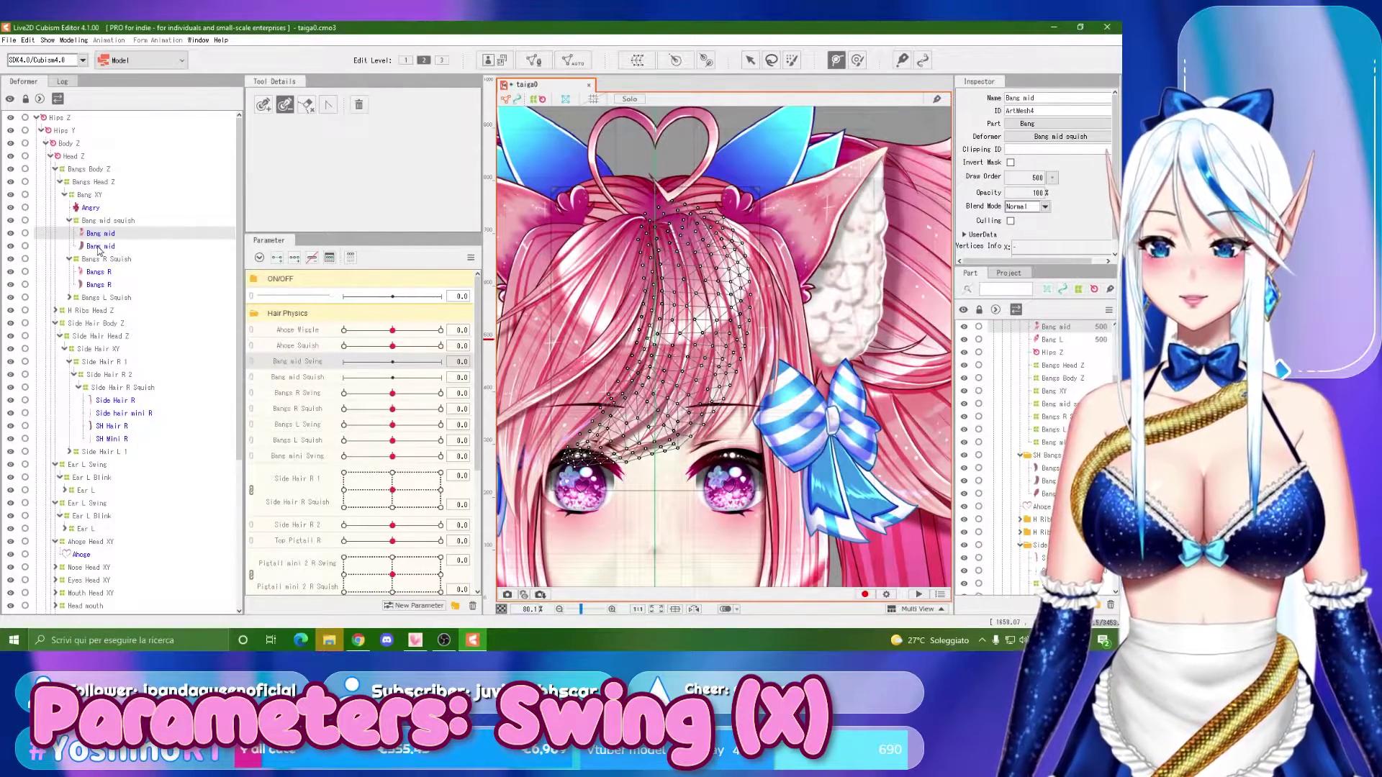
pyautogui.keyDown('ctrl'); pyautogui.click(103, 247); pyautogui.keyUp('ctrl')
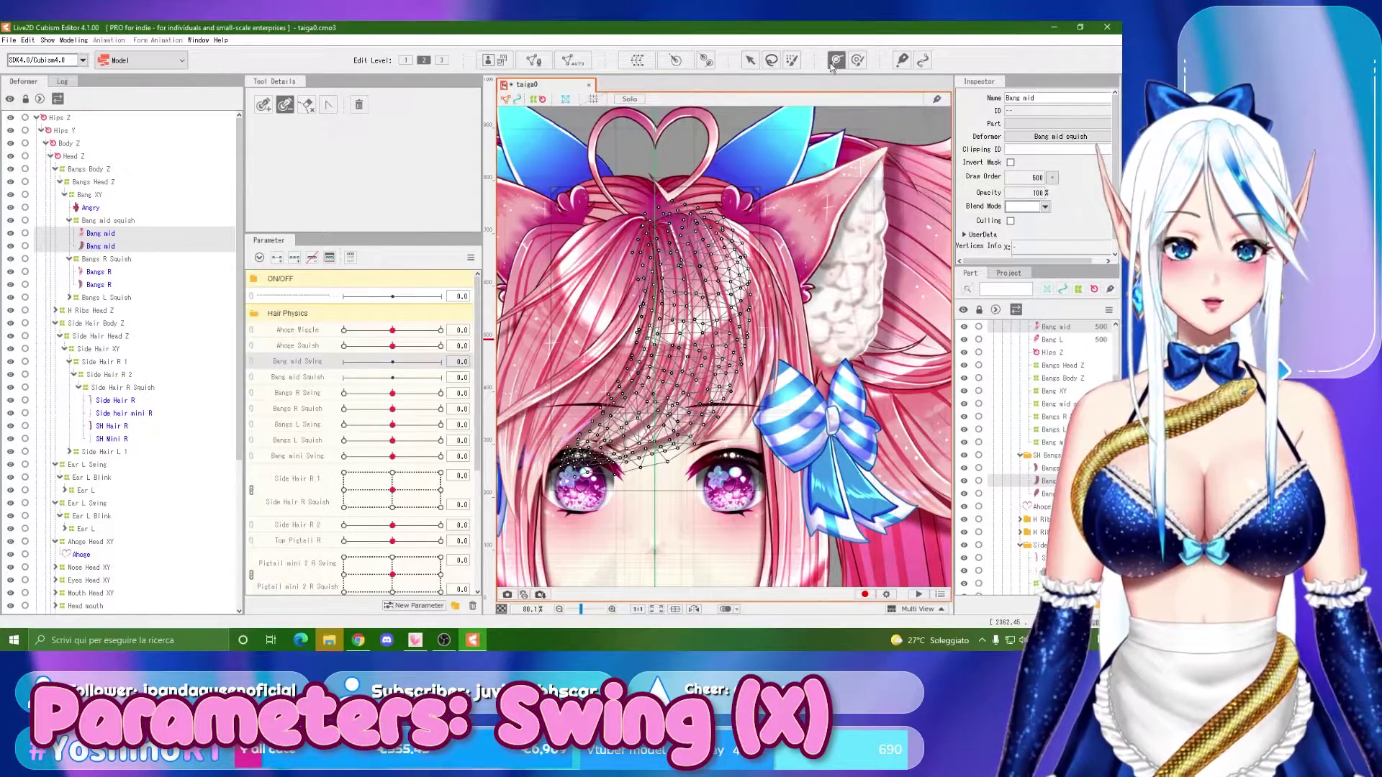
pyautogui.click(264, 106)
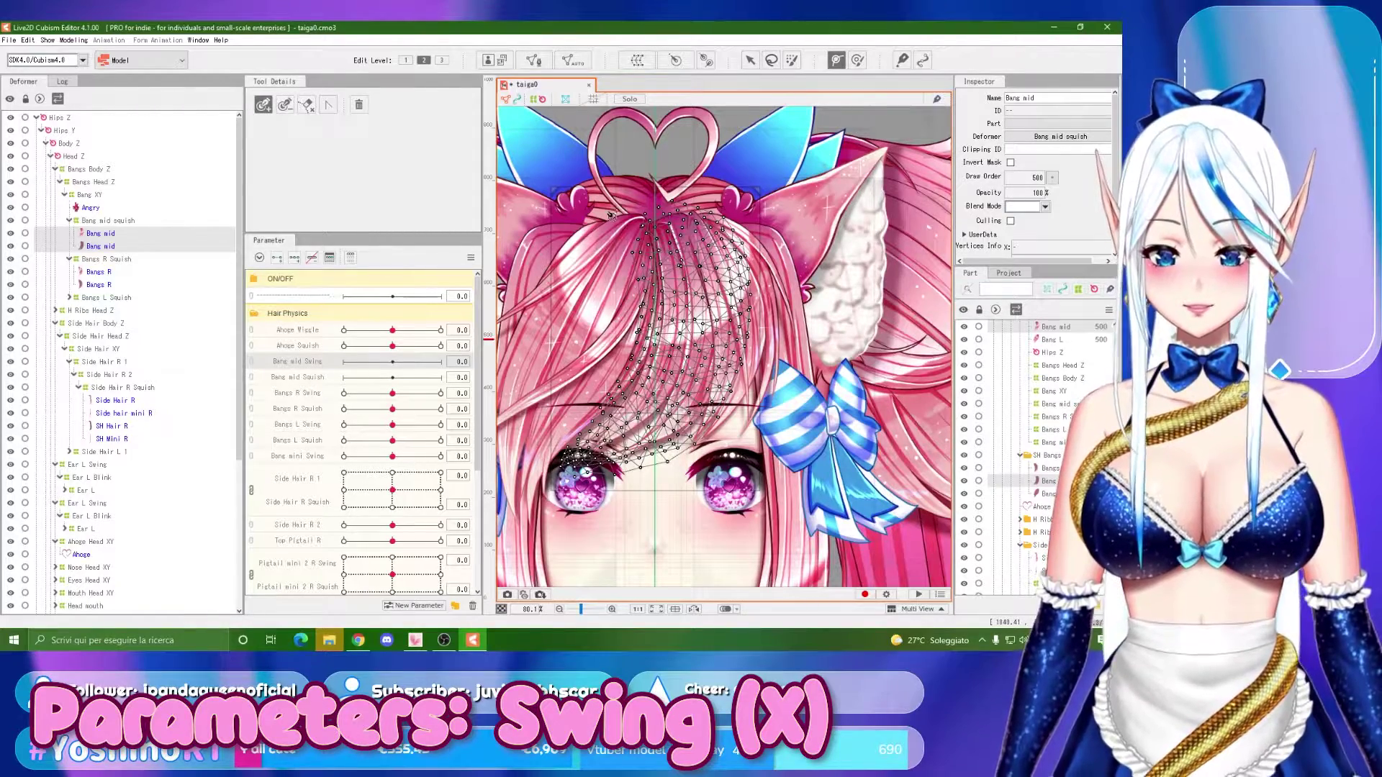
pyautogui.click(691, 215)
pyautogui.click(689, 340)
pyautogui.click(572, 461)
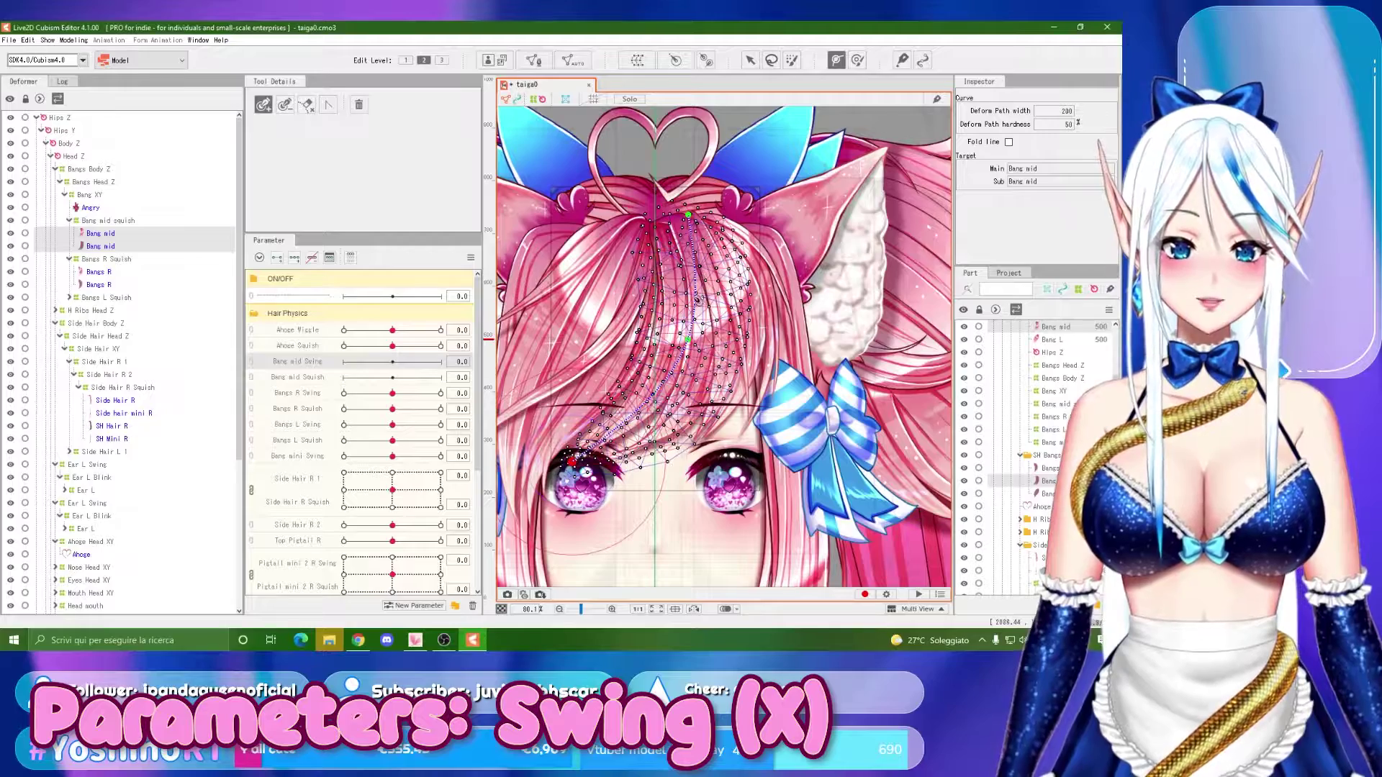
# Fit the deform path to the bang's curve with a fourth point, and insert three intermediate control points between the existing ones.
pyautogui.moveTo(638, 416); pyautogui.dragTo(663, 401)
pyautogui.moveTo(688, 340); pyautogui.dragTo(698, 303)
pyautogui.click(687, 216)
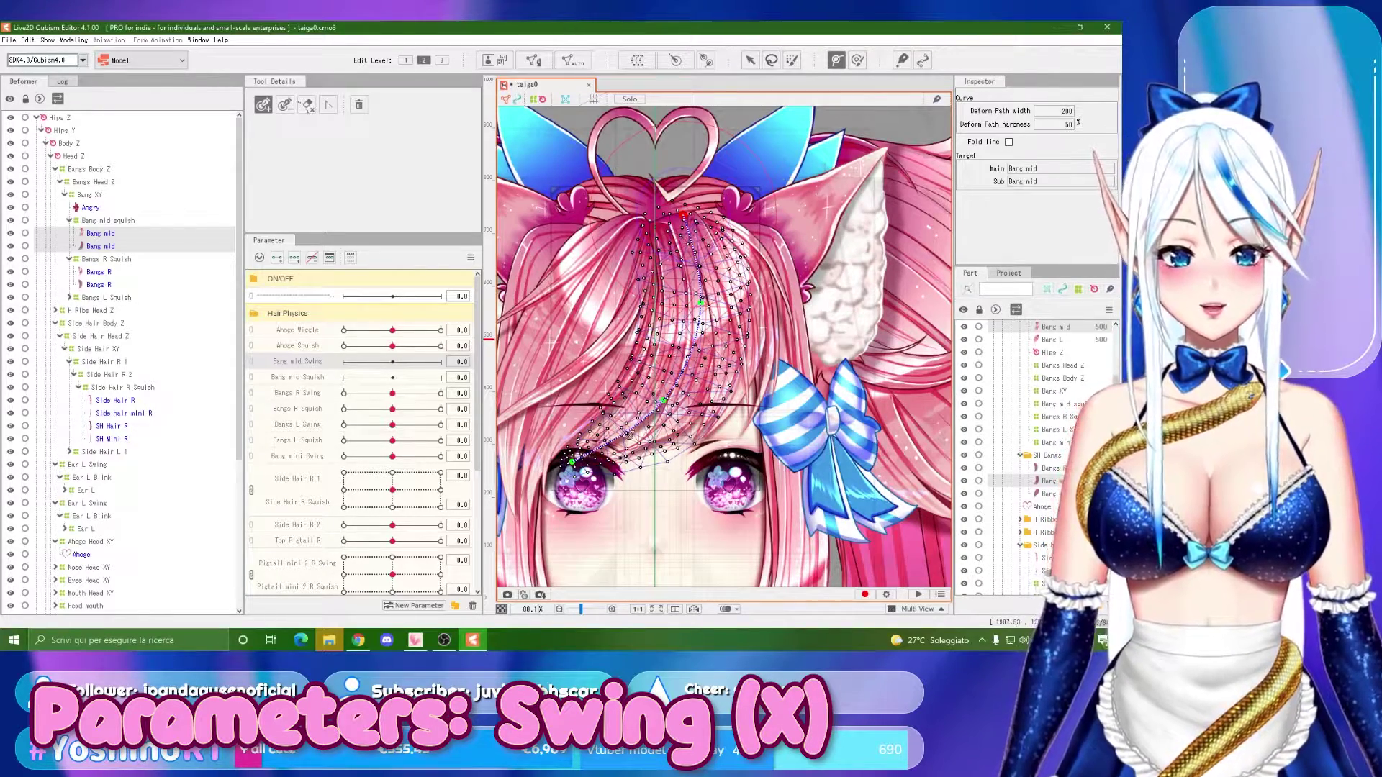
pyautogui.click(613, 439)
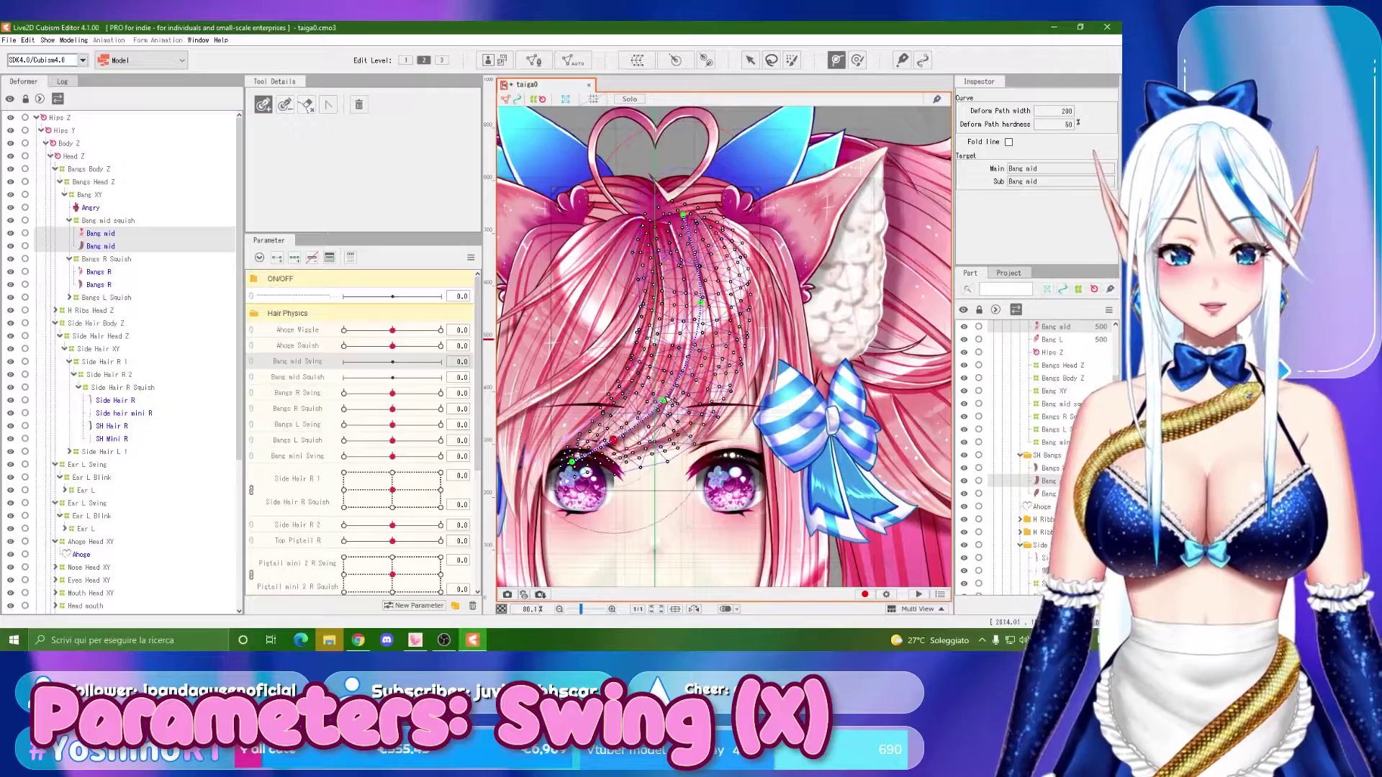
pyautogui.click(689, 355)
pyautogui.click(695, 259)
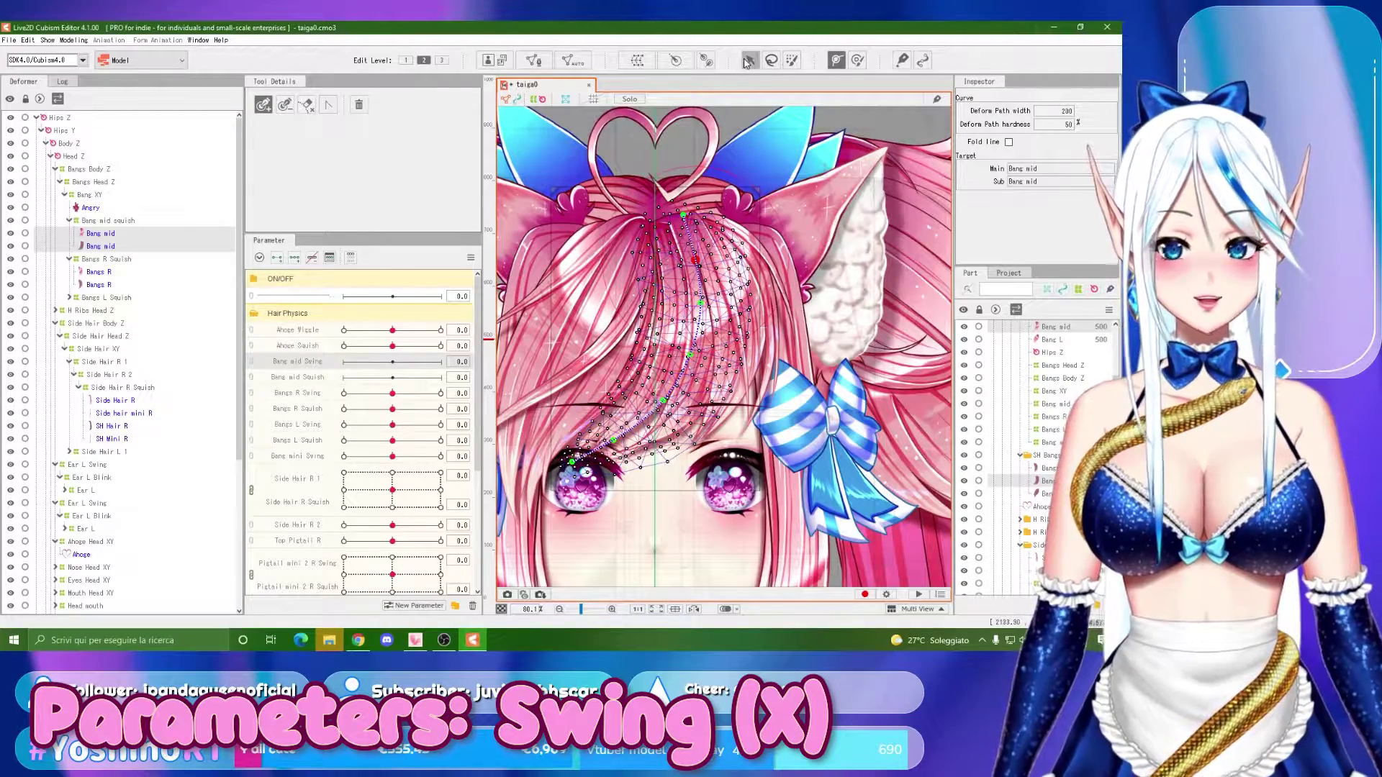
# Add three keys to the Bang mid Swing parameter and set it to its minimum of -15.
pyautogui.click(750, 60)
pyautogui.click(294, 258)
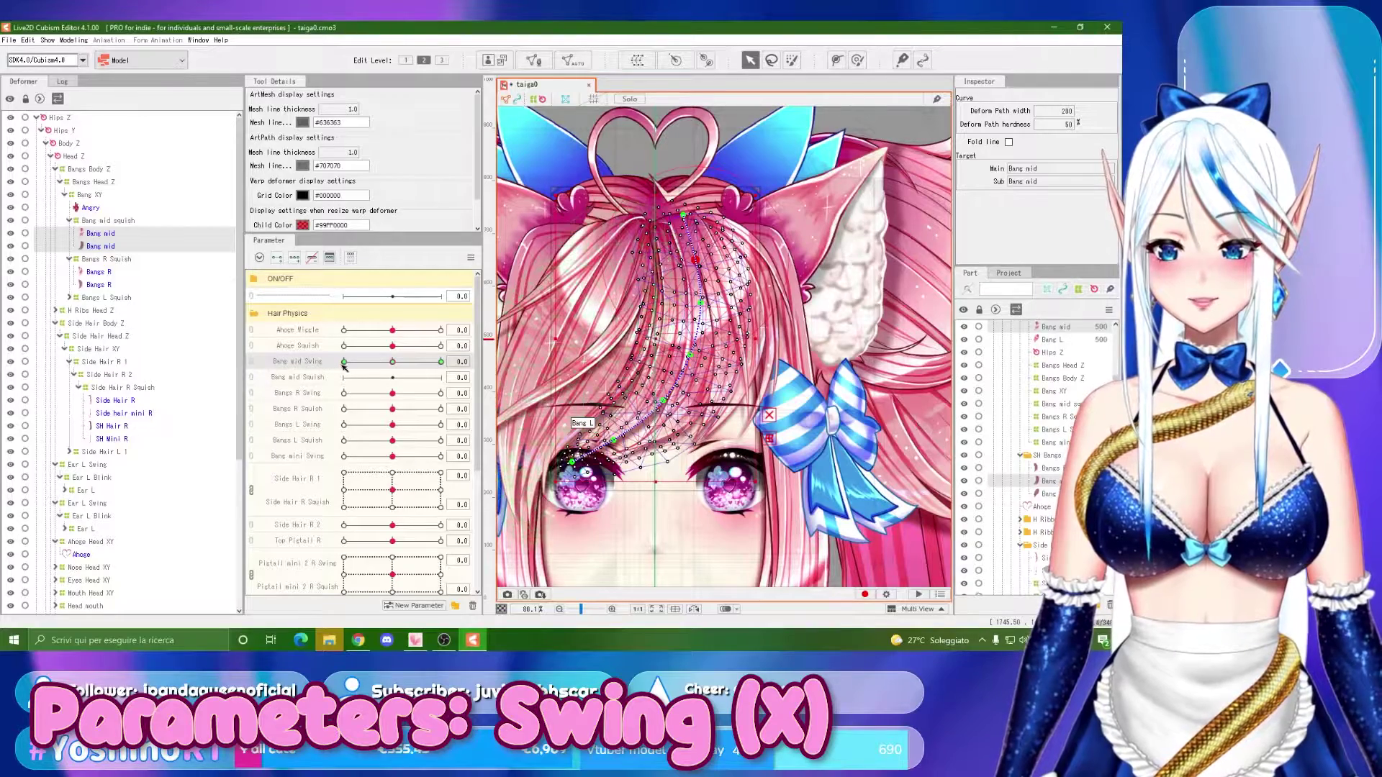
pyautogui.moveTo(393, 361); pyautogui.dragTo(406, 362)
pyautogui.click(441, 361)
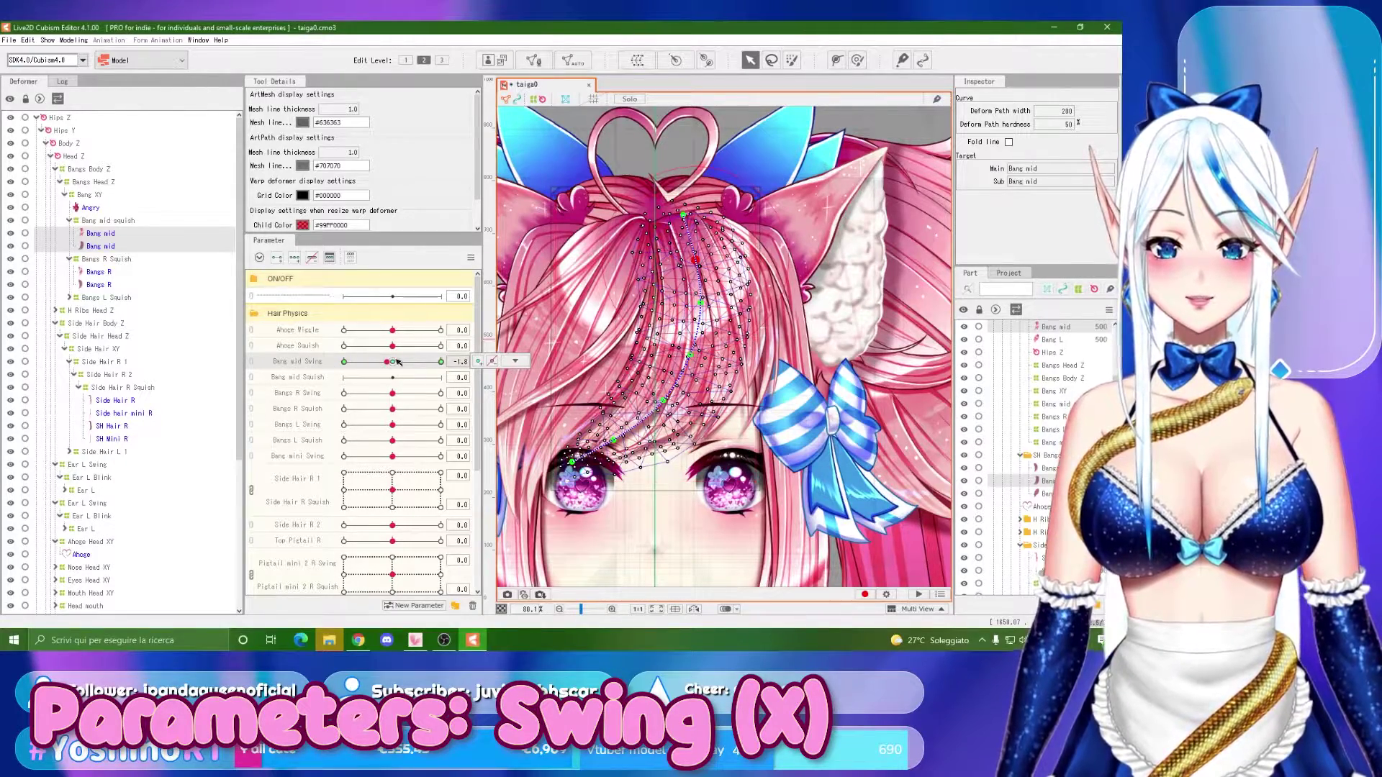
pyautogui.click(344, 361)
# Try to bend the middle bang by moving points of the seven-point deform path, and undo the changes.
pyautogui.moveTo(571, 462); pyautogui.dragTo(655, 345)
pyautogui.moveTo(700, 303); pyautogui.dragTo(680, 298)
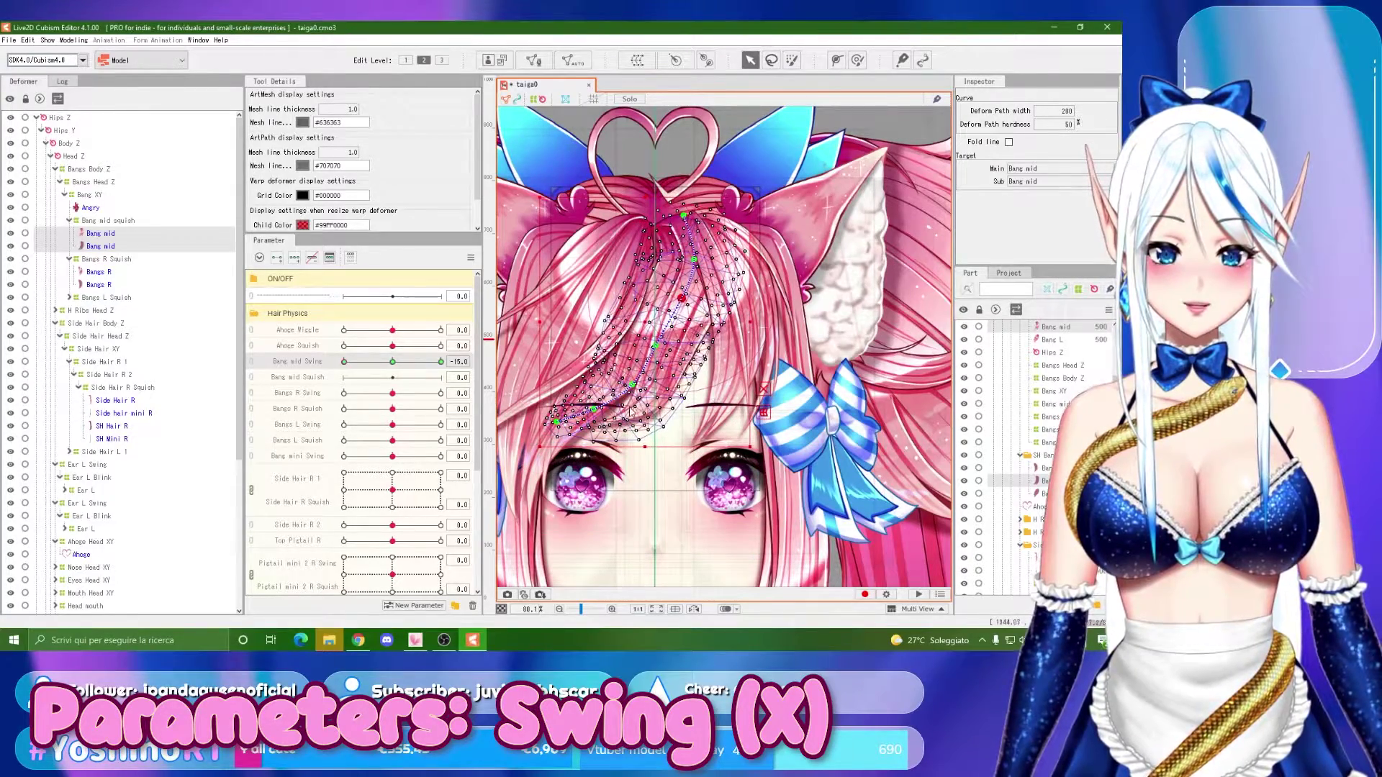
pyautogui.hotkey('ctrl', 'z')
pyautogui.hotkey('ctrl', 'z')
pyautogui.hotkey('ctrl', 'z')
pyautogui.hotkey('ctrl', 'z')
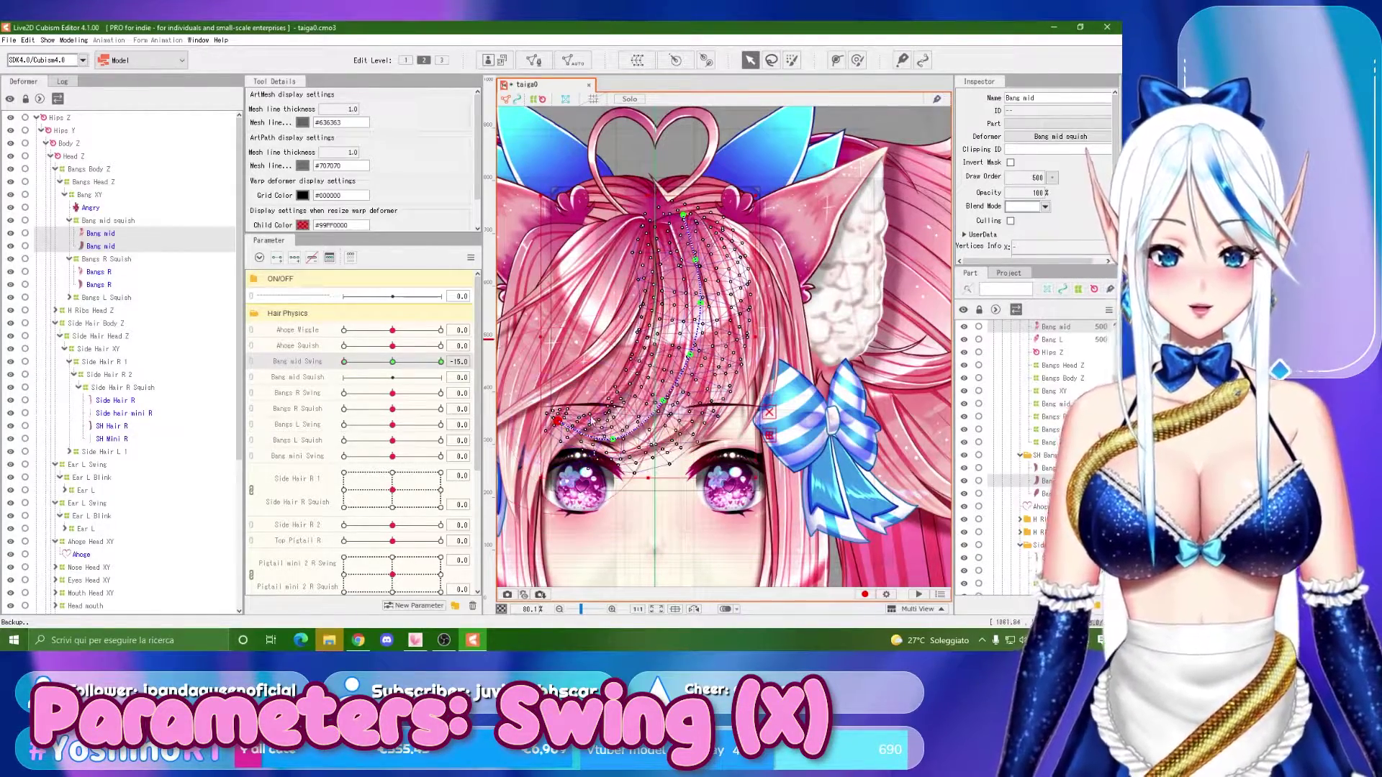
pyautogui.hotkey('ctrl', 'z')
# Delete the surplus control points and reposition the two middle ones, leaving a four-point deform path along the bang.
pyautogui.click(834, 60)
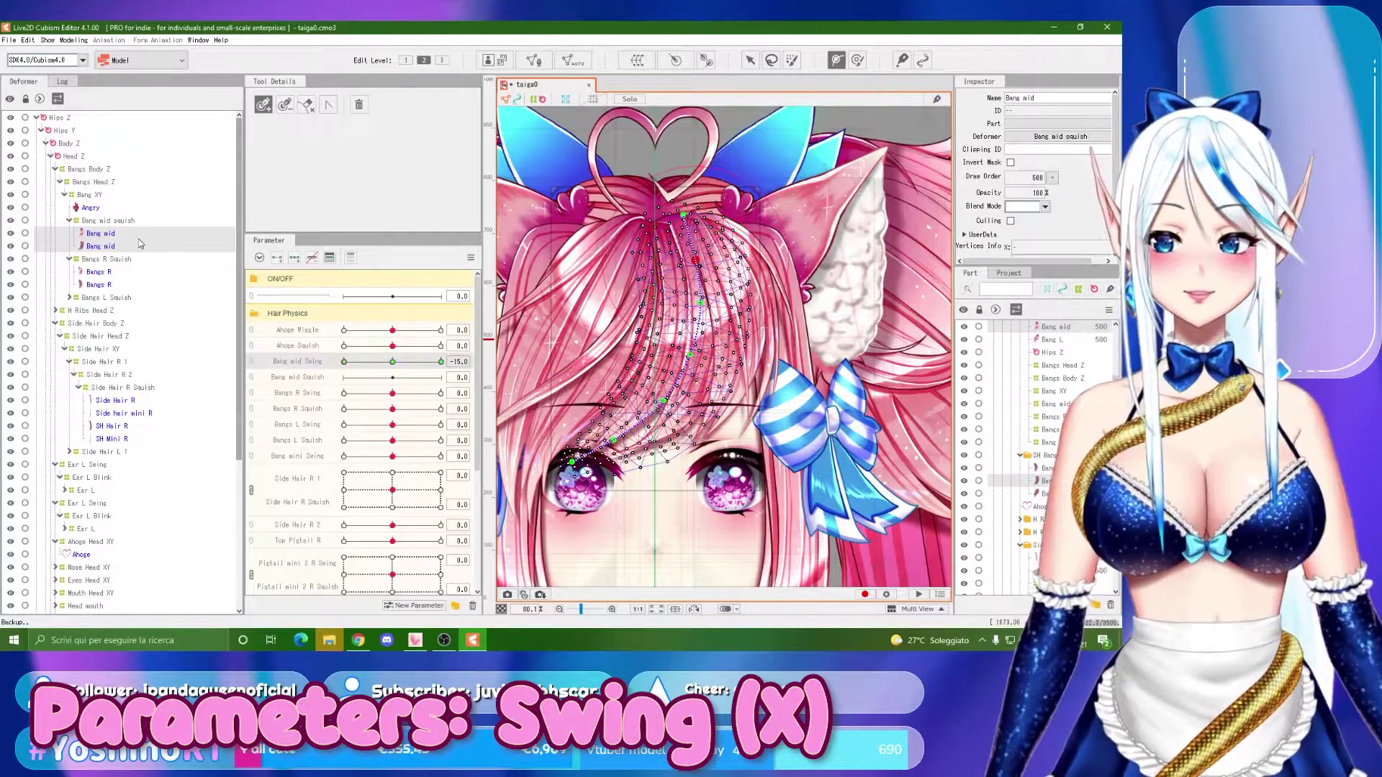
pyautogui.click(285, 105)
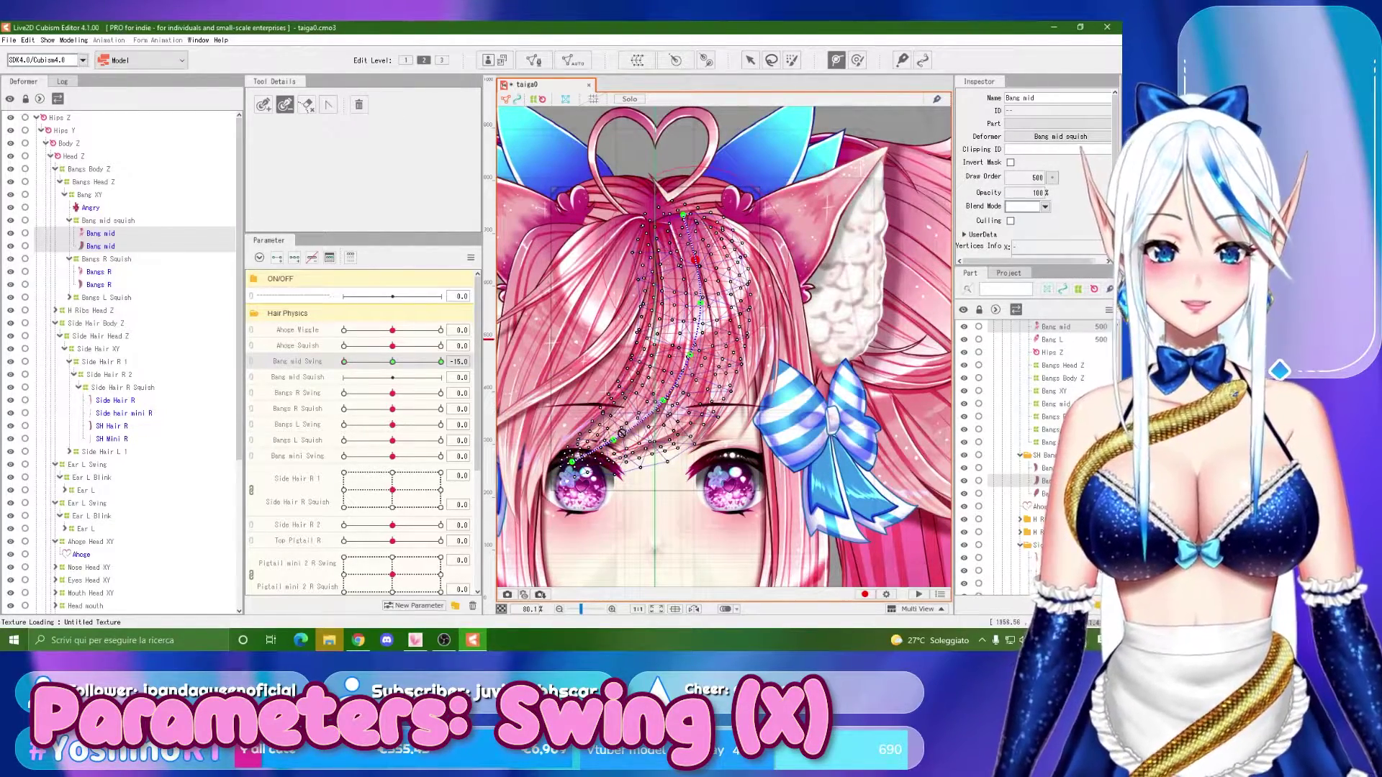
pyautogui.click(614, 440)
pyautogui.moveTo(614, 440); pyautogui.dragTo(628, 406)
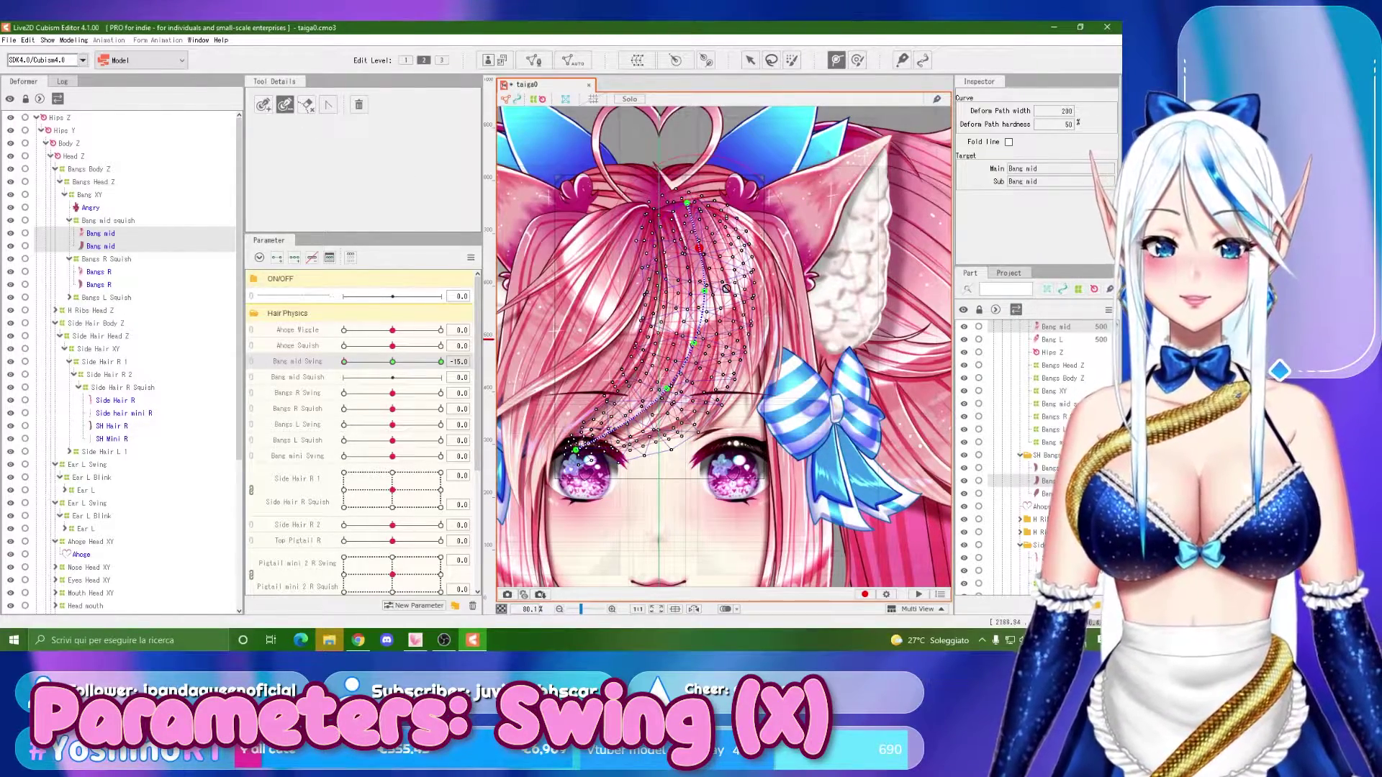
pyautogui.click(702, 248)
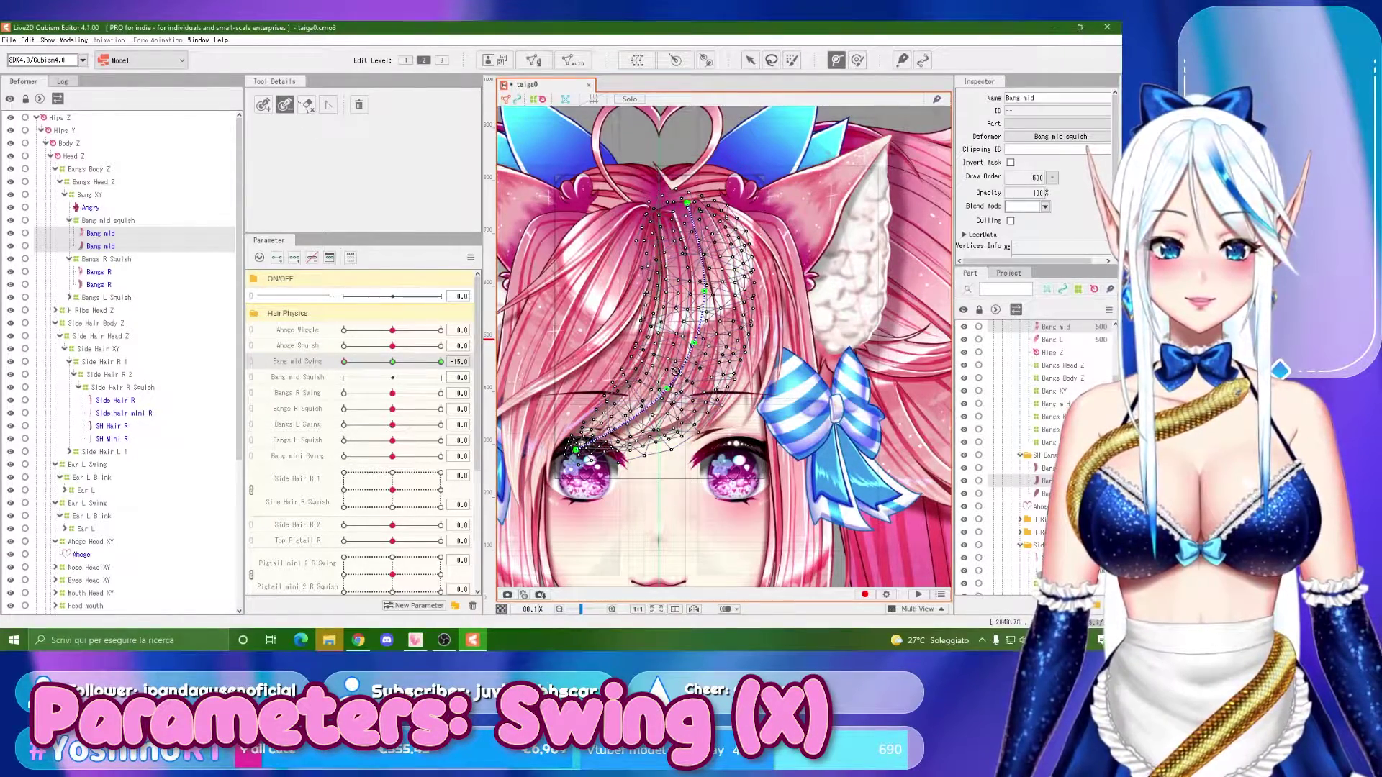
pyautogui.click(263, 104)
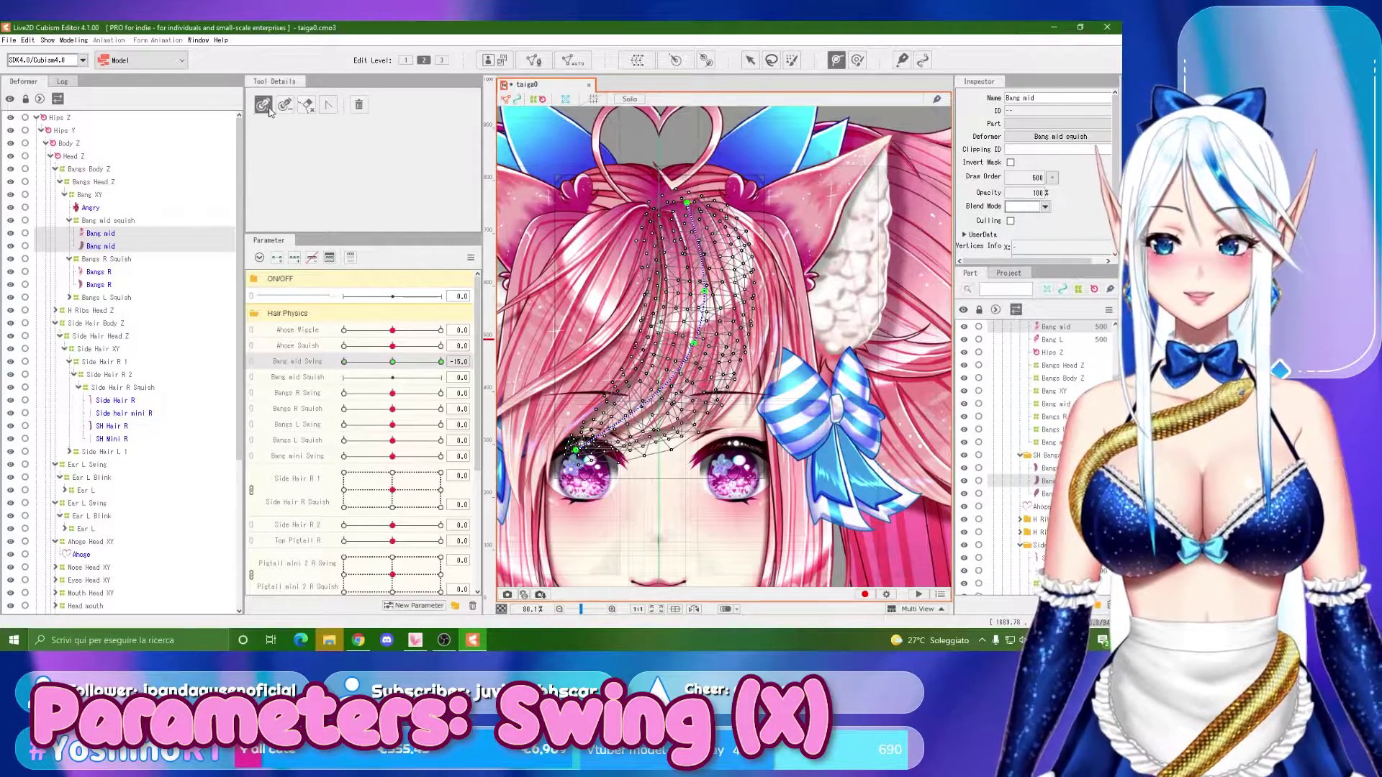
pyautogui.moveTo(693, 343); pyautogui.dragTo(663, 389)
pyautogui.click(706, 300)
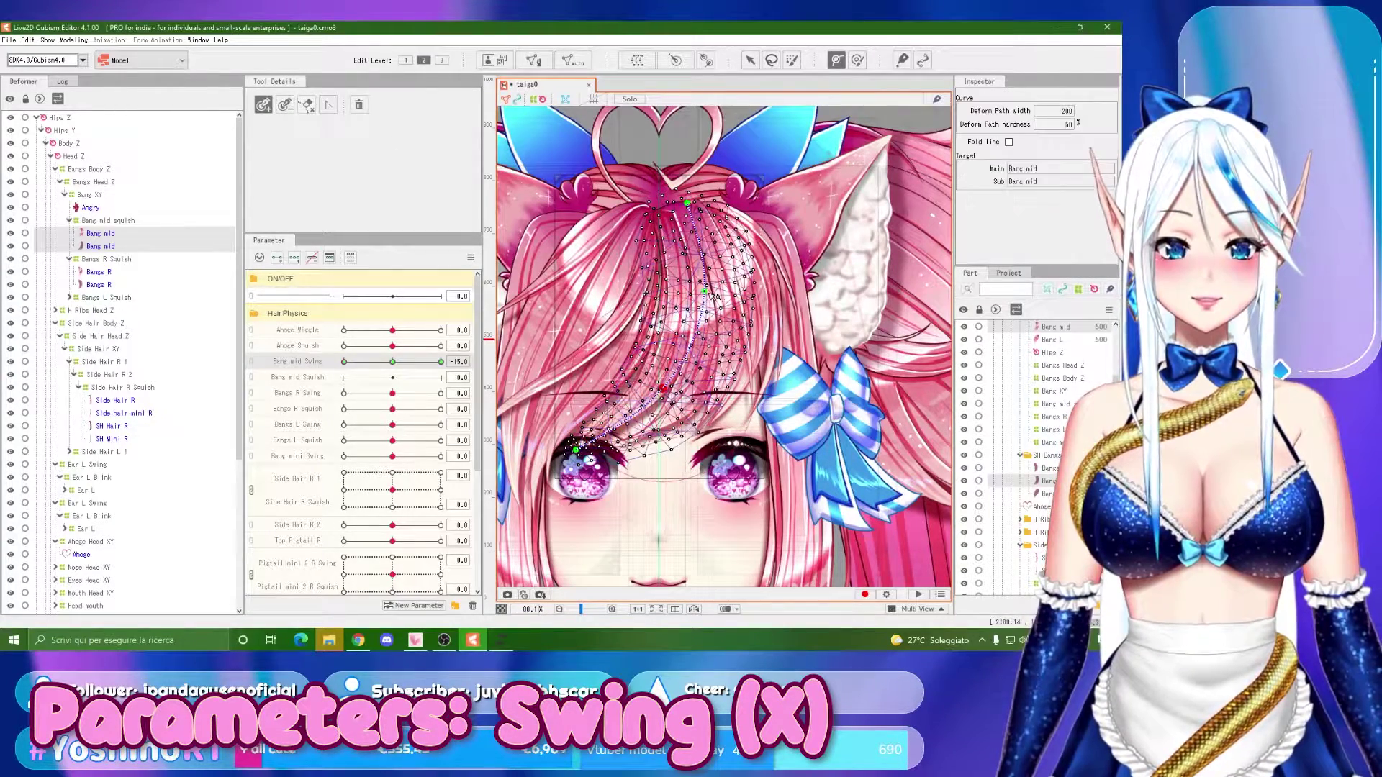
# Reselect both Bang mid meshes for editing and isolate them with the Solo display.
pyautogui.click(748, 61)
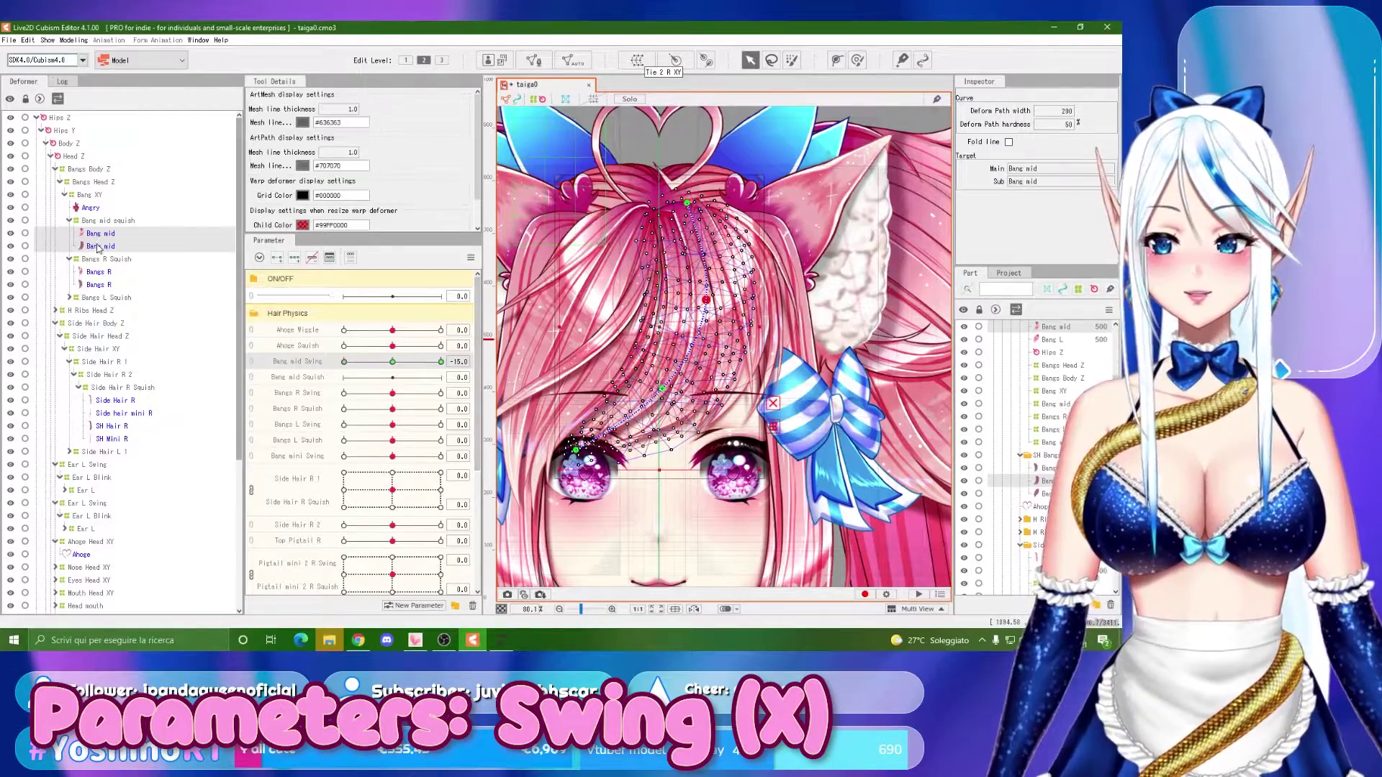
pyautogui.click(106, 245)
pyautogui.keyDown('ctrl'); pyautogui.click(106, 245); pyautogui.keyUp('ctrl')
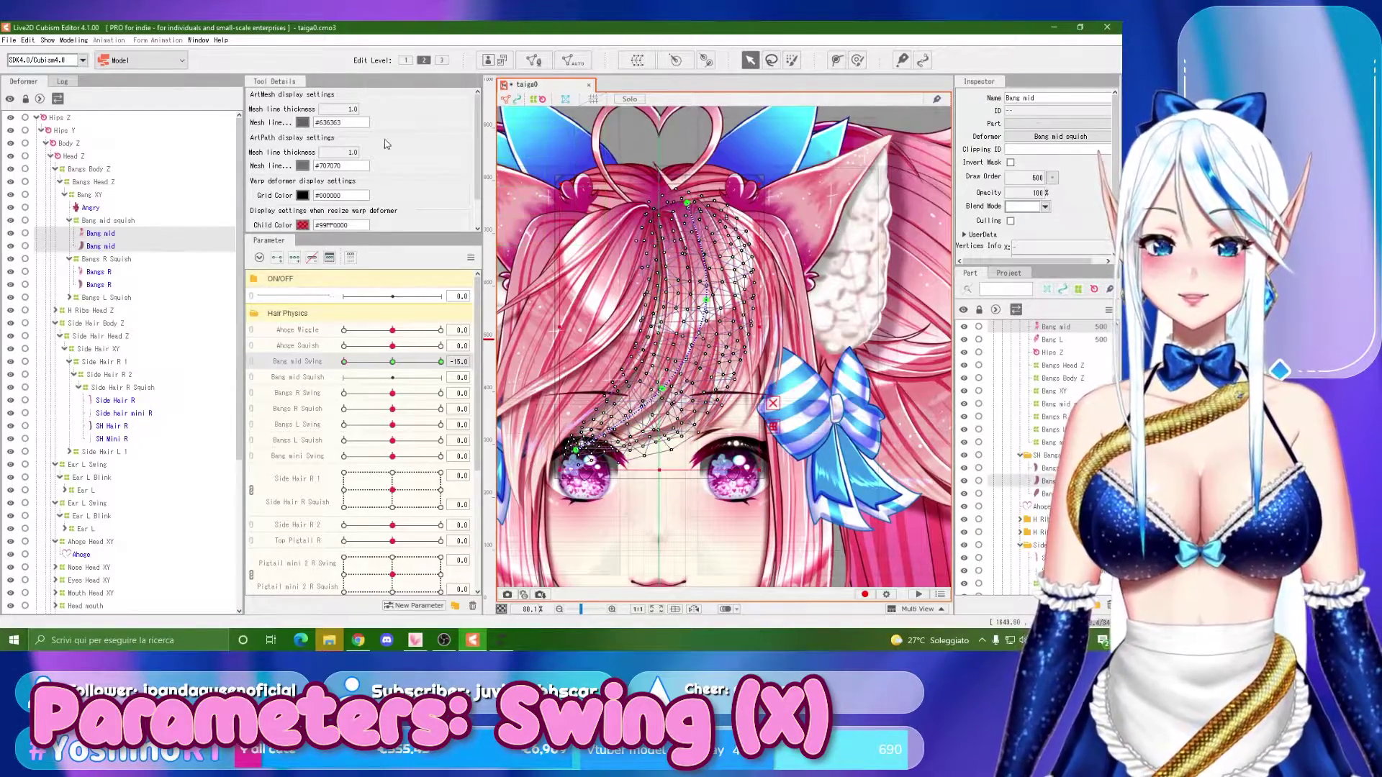
pyautogui.click(629, 99)
pyautogui.scroll(-2, 615, 136)
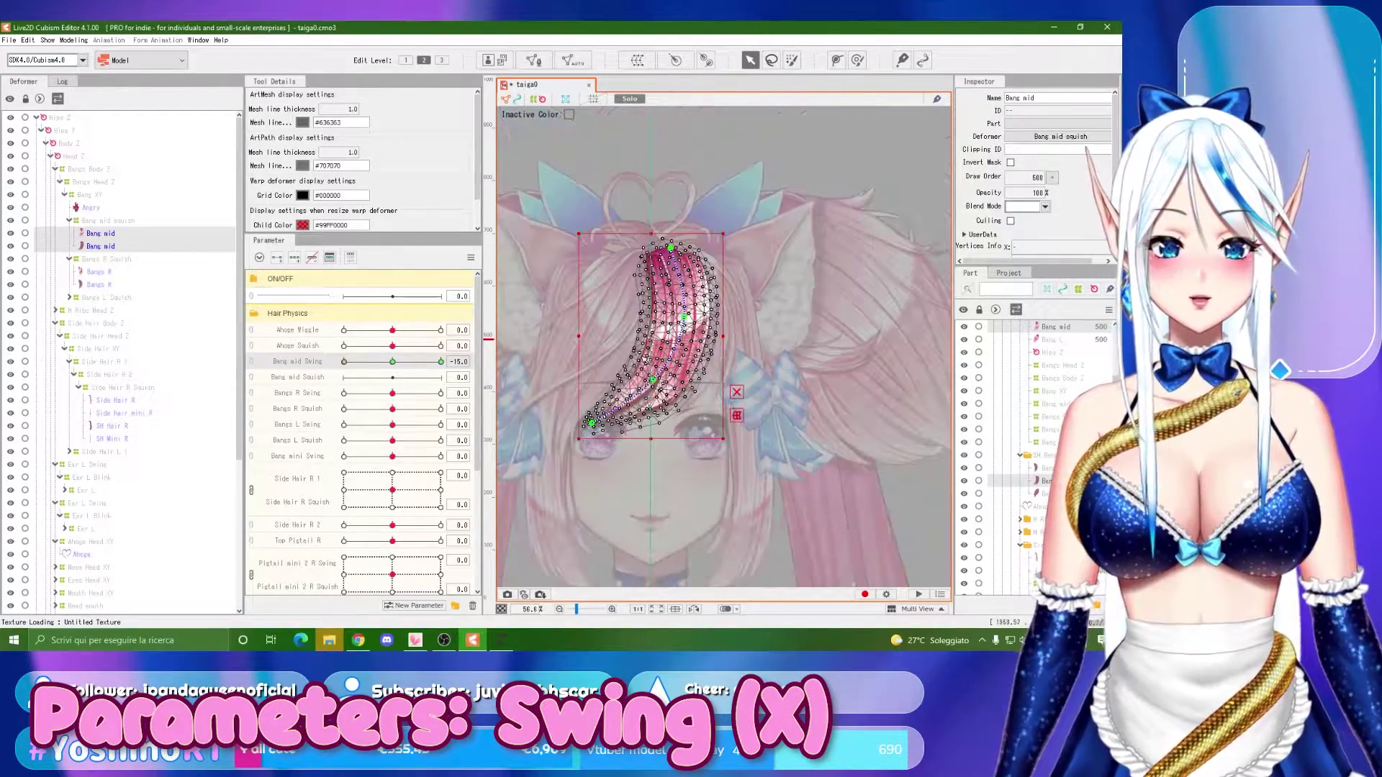
pyautogui.scroll(2, 612, 403)
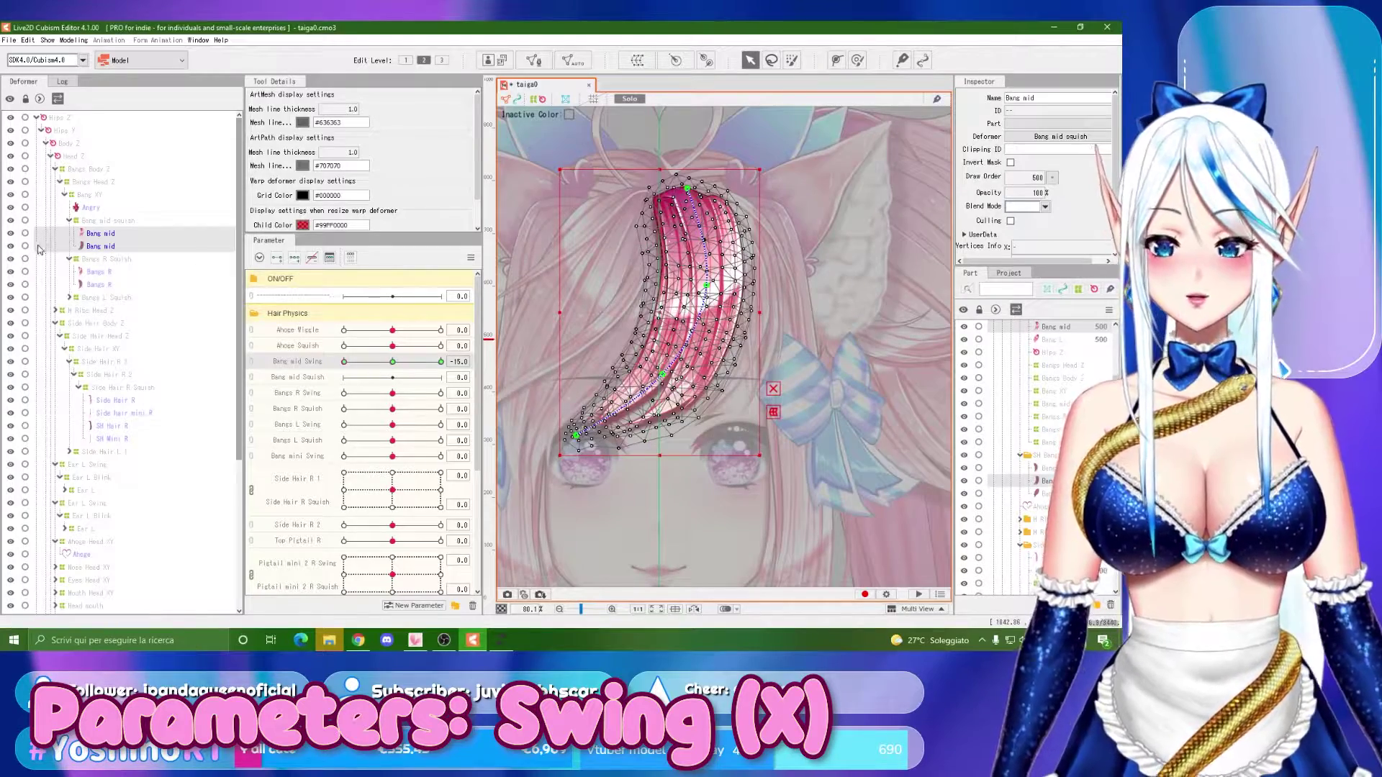
# Inspect each Bang mid mesh with its deform path individually, and select both meshes again.
pyautogui.click(109, 222)
pyautogui.click(108, 233)
pyautogui.click(112, 245)
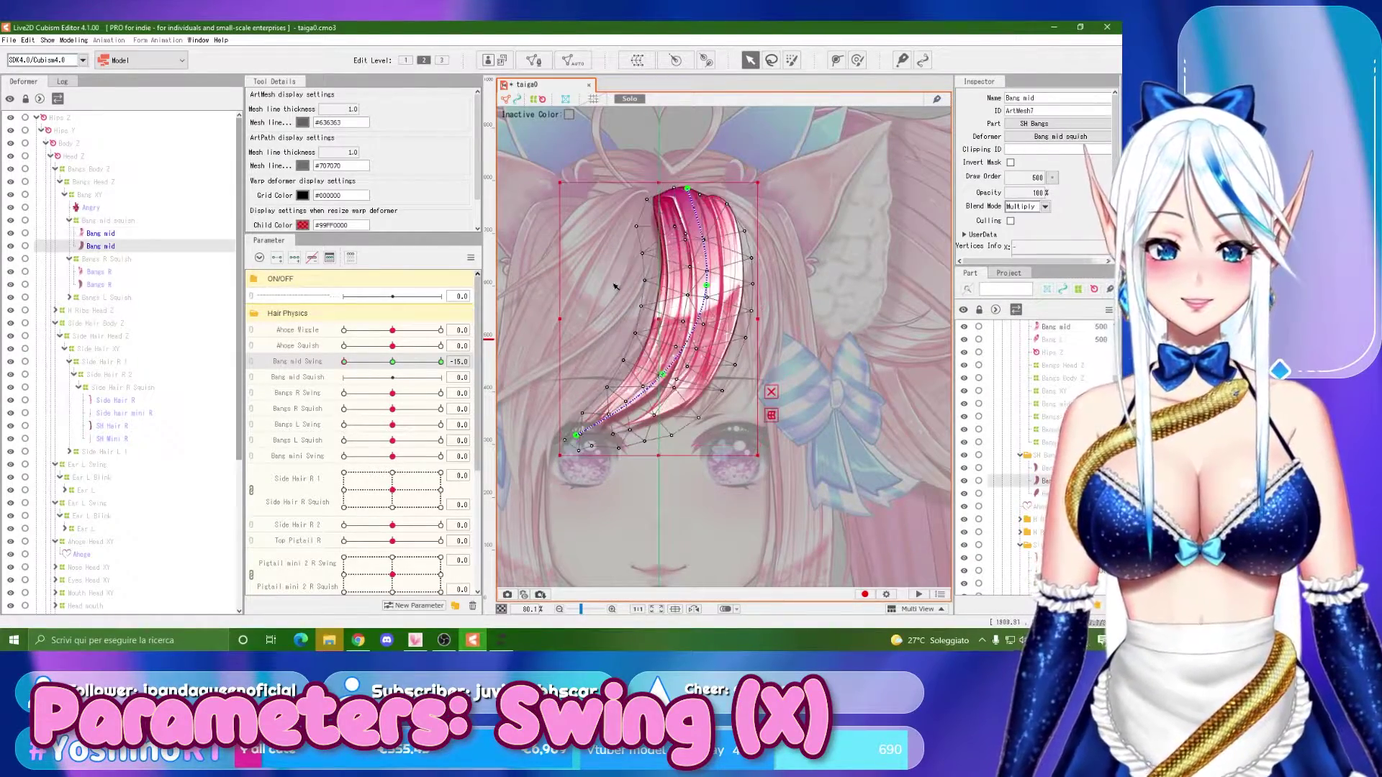
pyautogui.keyDown('ctrl'); pyautogui.click(108, 233); pyautogui.keyUp('ctrl')
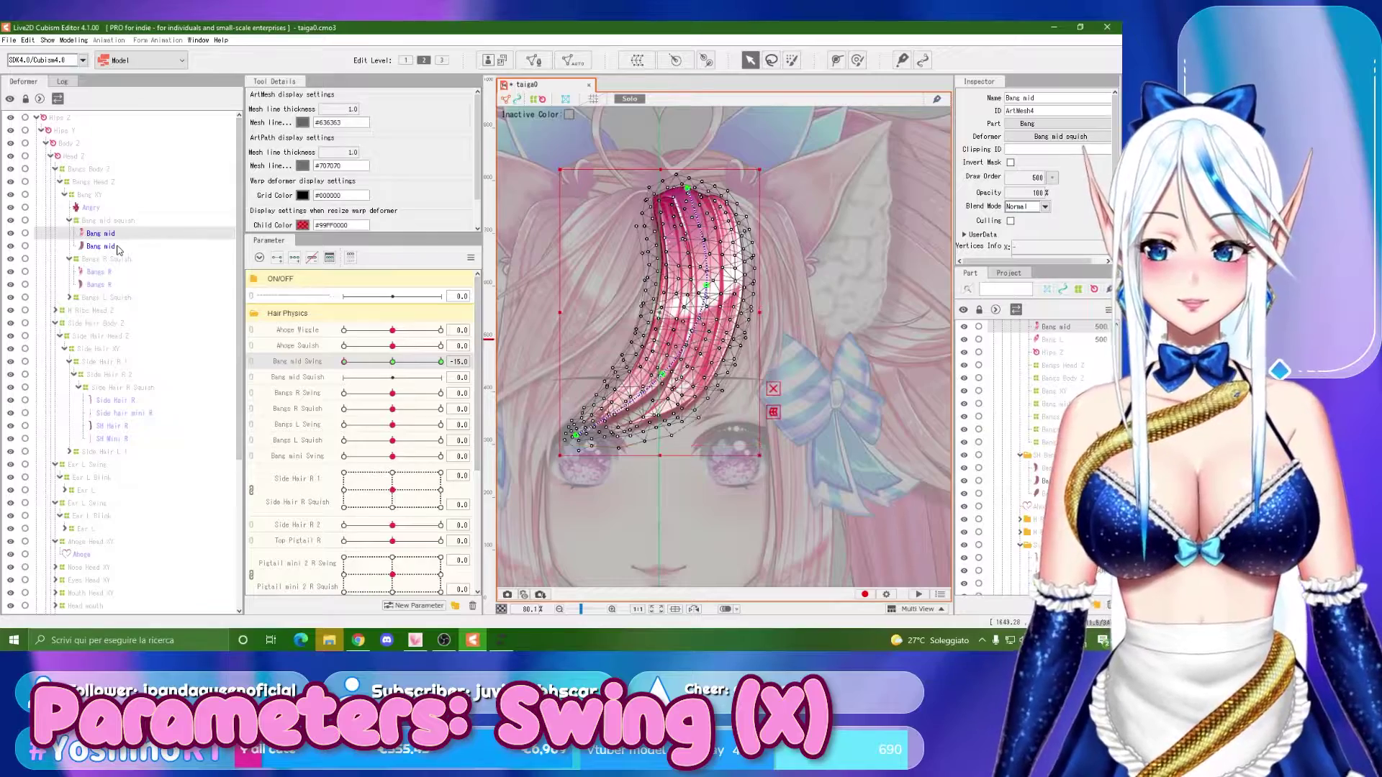
pyautogui.scroll(3, 591, 348)
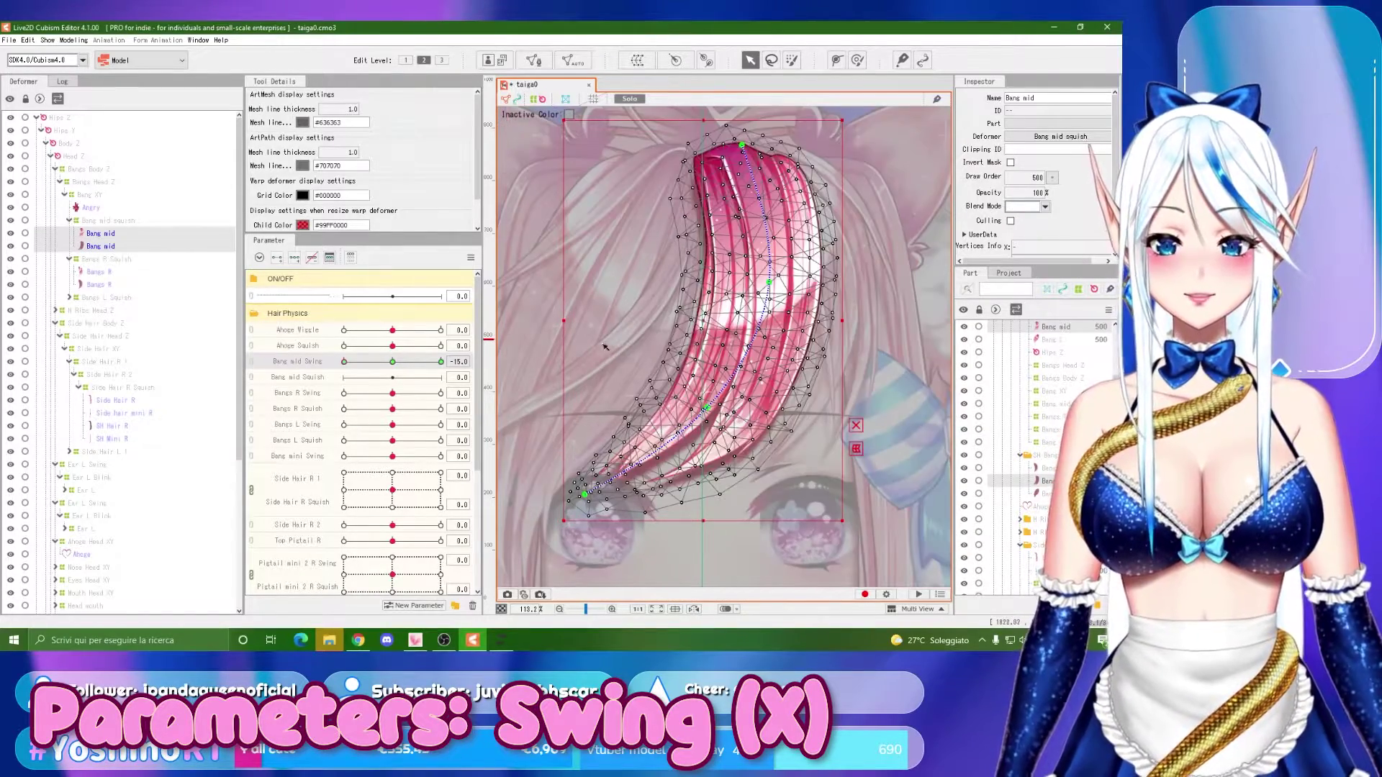
pyautogui.scroll(-3, 621, 344)
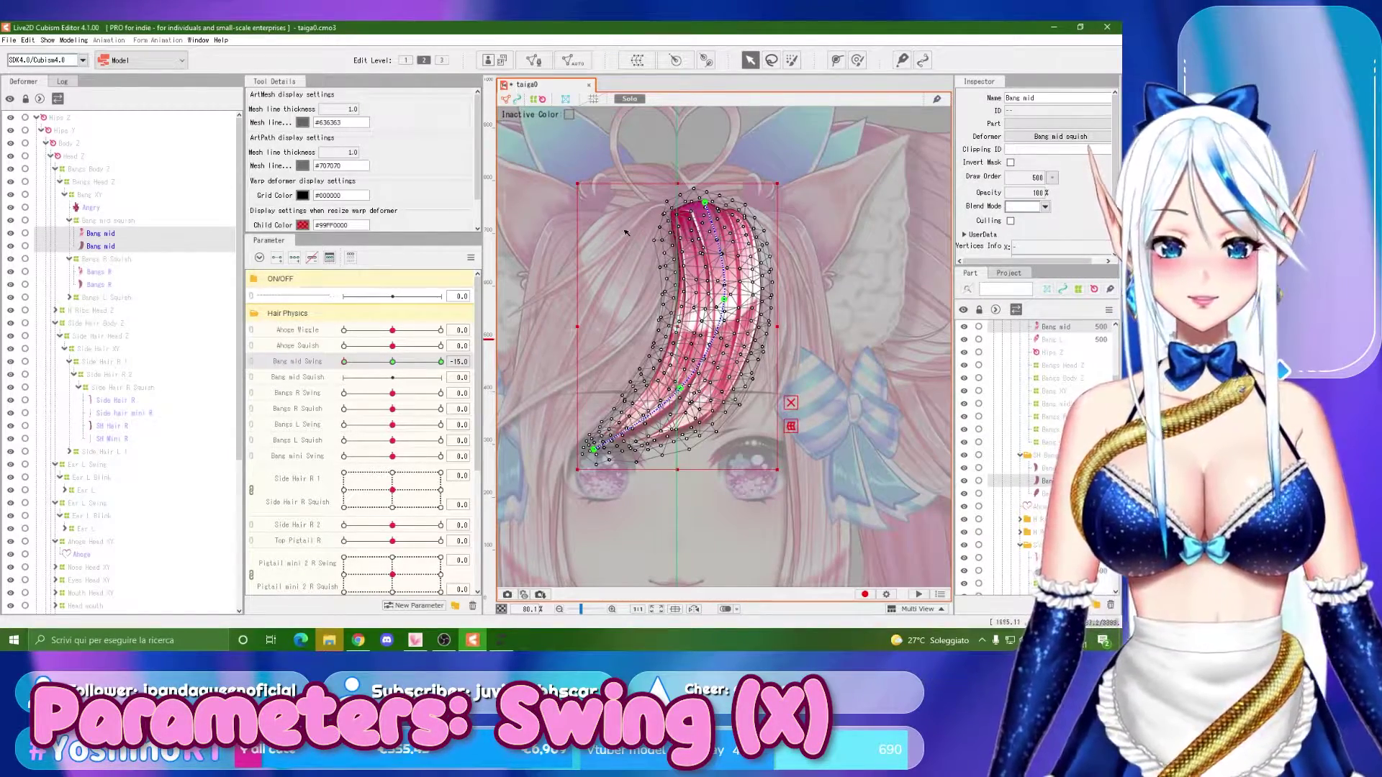
# At Bang mid Swing -15, bend the bang by moving the path's tip and lower middle point upward and outward.
pyautogui.moveTo(352, 362); pyautogui.dragTo(343, 362)
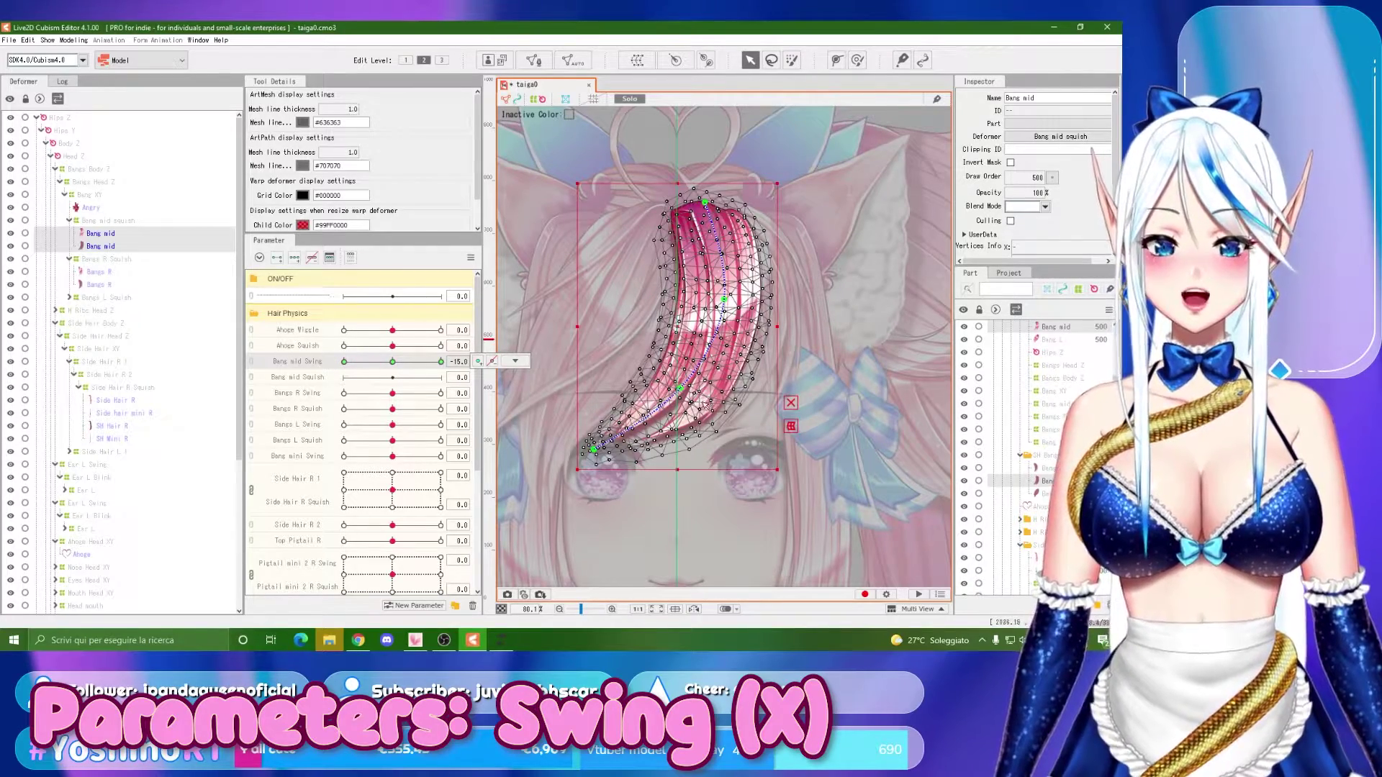
pyautogui.moveTo(593, 450); pyautogui.dragTo(568, 400)
pyautogui.moveTo(679, 389); pyautogui.dragTo(659, 368)
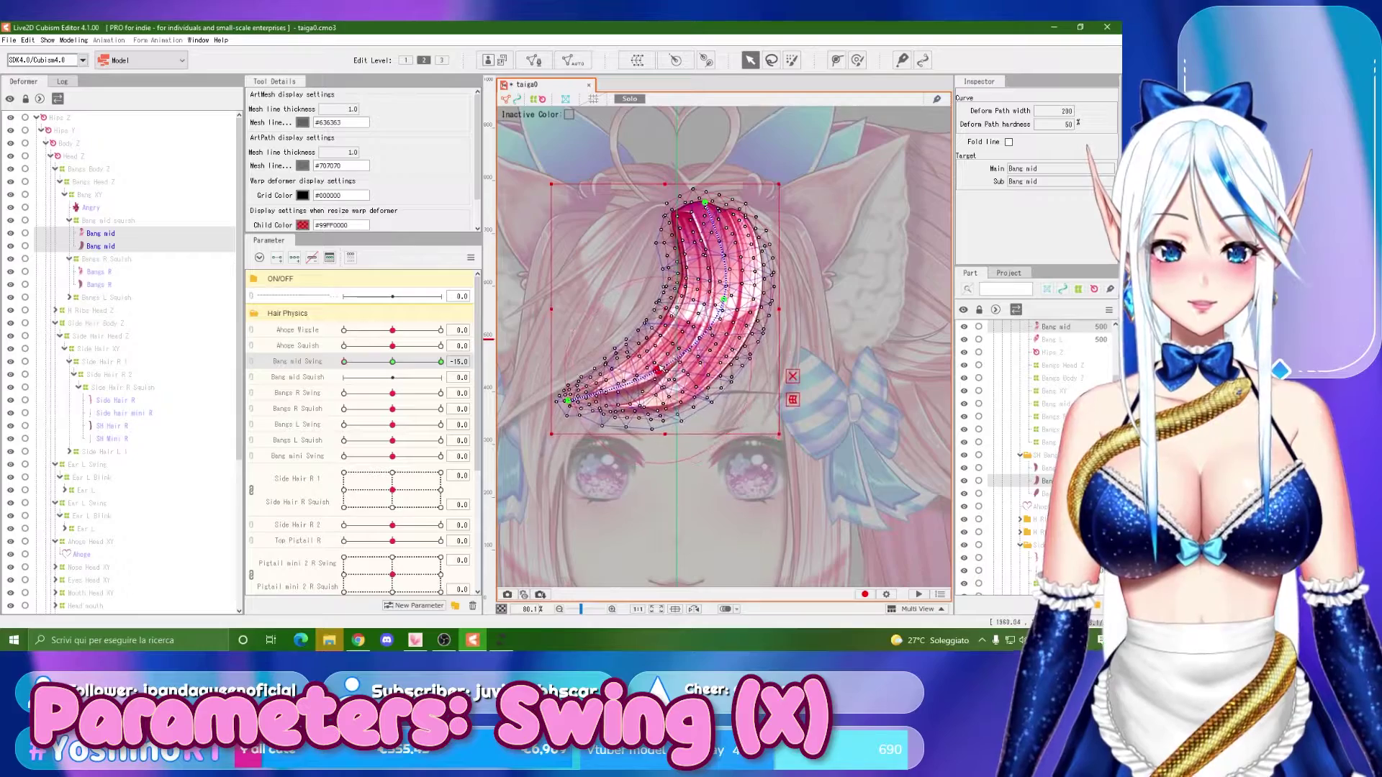
# Try moving the path's root point down into the bang at the -15 swing key, and undo it.
pyautogui.moveTo(343, 363)
pyautogui.mouseDown()
pyautogui.moveTo(396, 362)
pyautogui.moveTo(342, 361)
pyautogui.mouseUp()
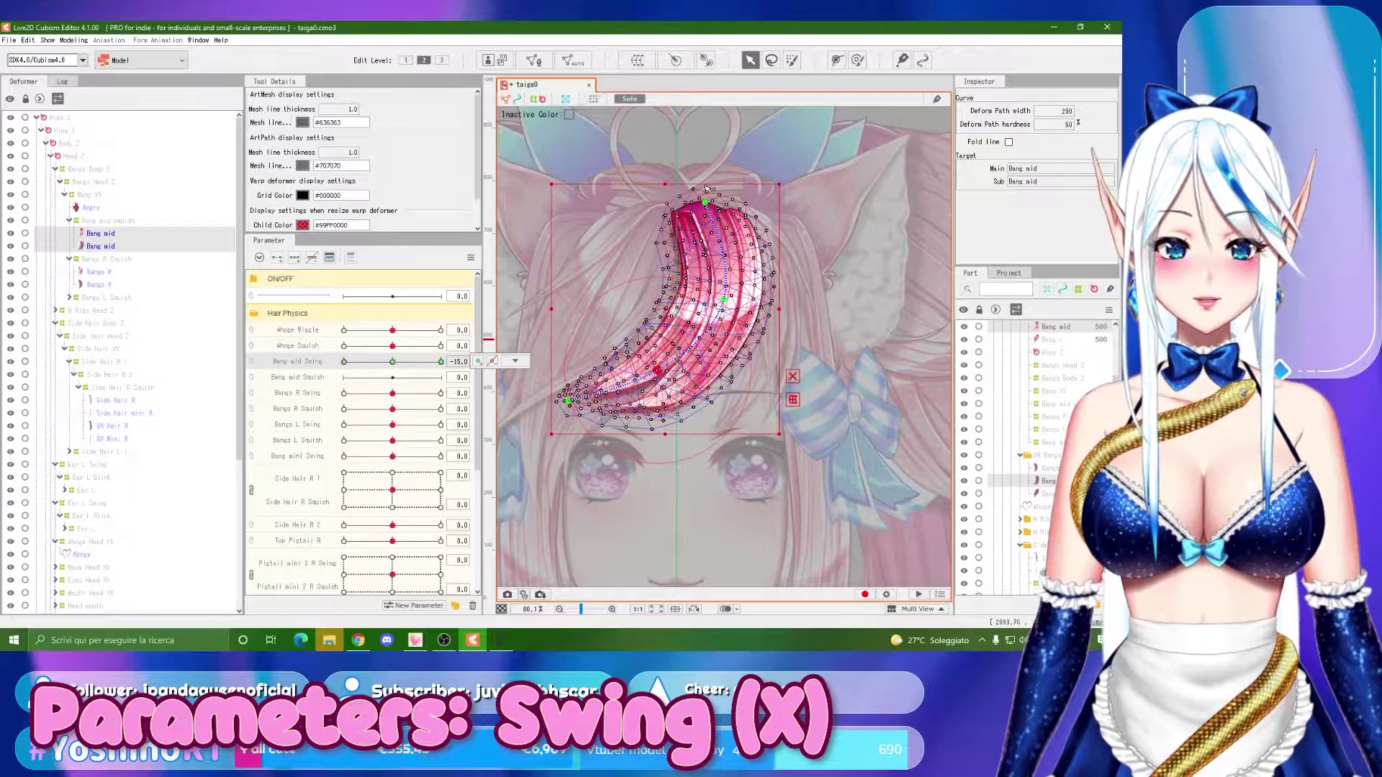
pyautogui.moveTo(705, 203); pyautogui.dragTo(655, 256)
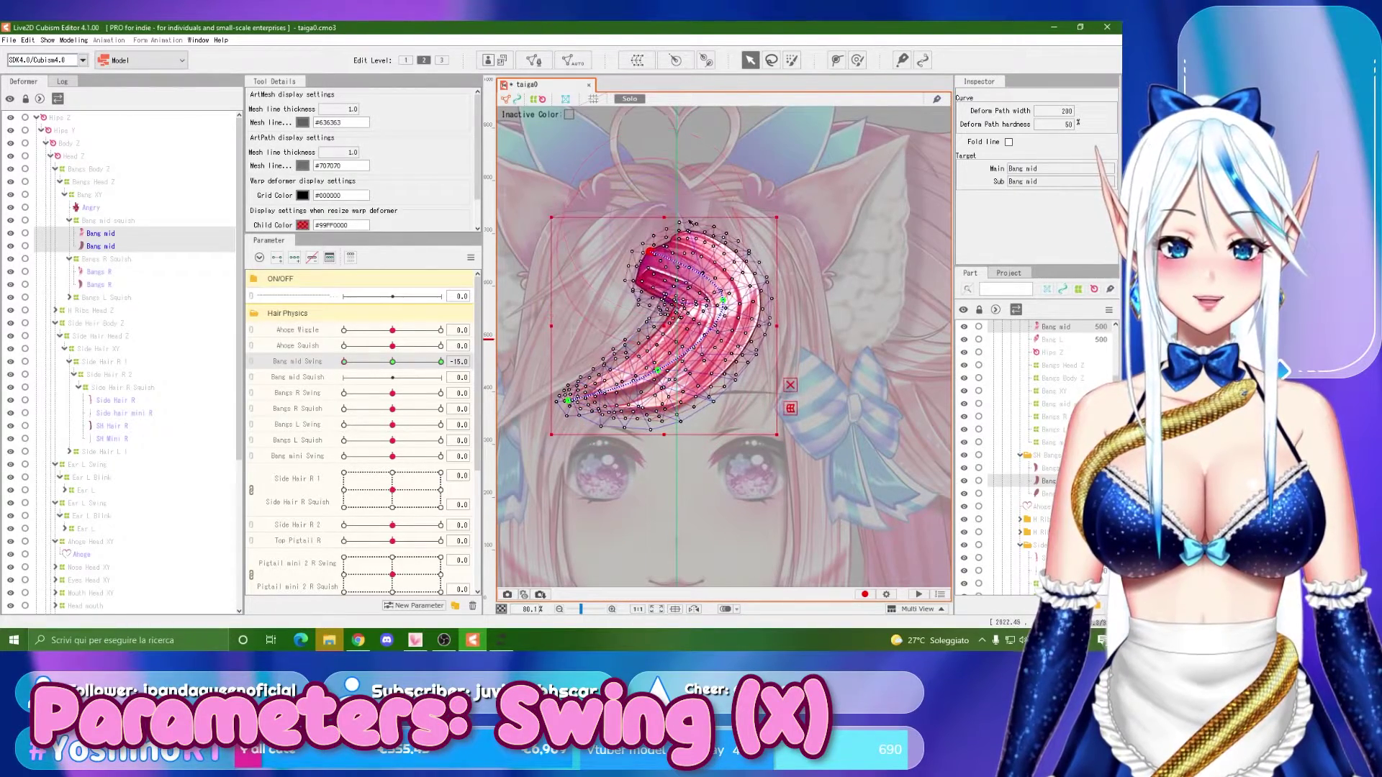
pyautogui.hotkey('ctrl', 'z')
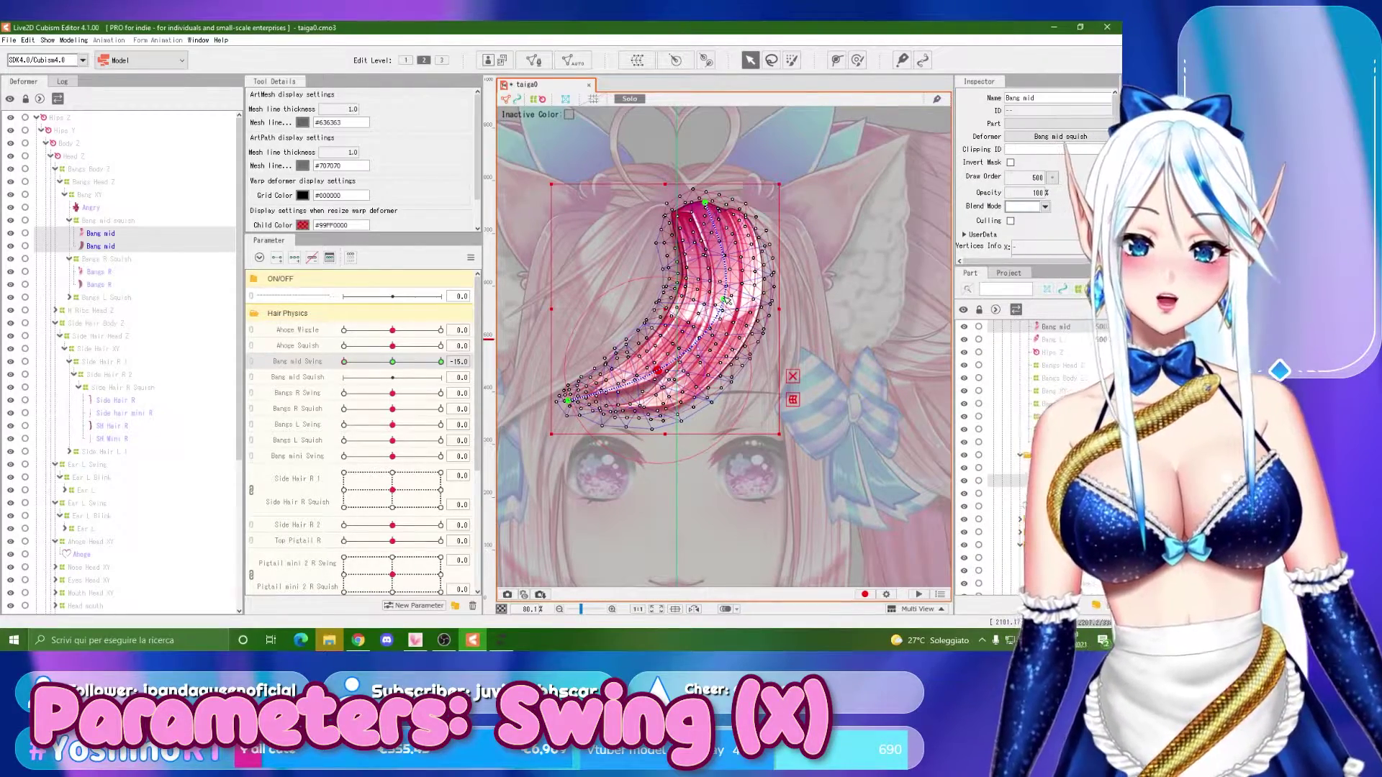
# Shift both middle path points and the tip further outward at the -15 key, checking the motion along Bang mid Swing.
pyautogui.moveTo(724, 299); pyautogui.dragTo(710, 298)
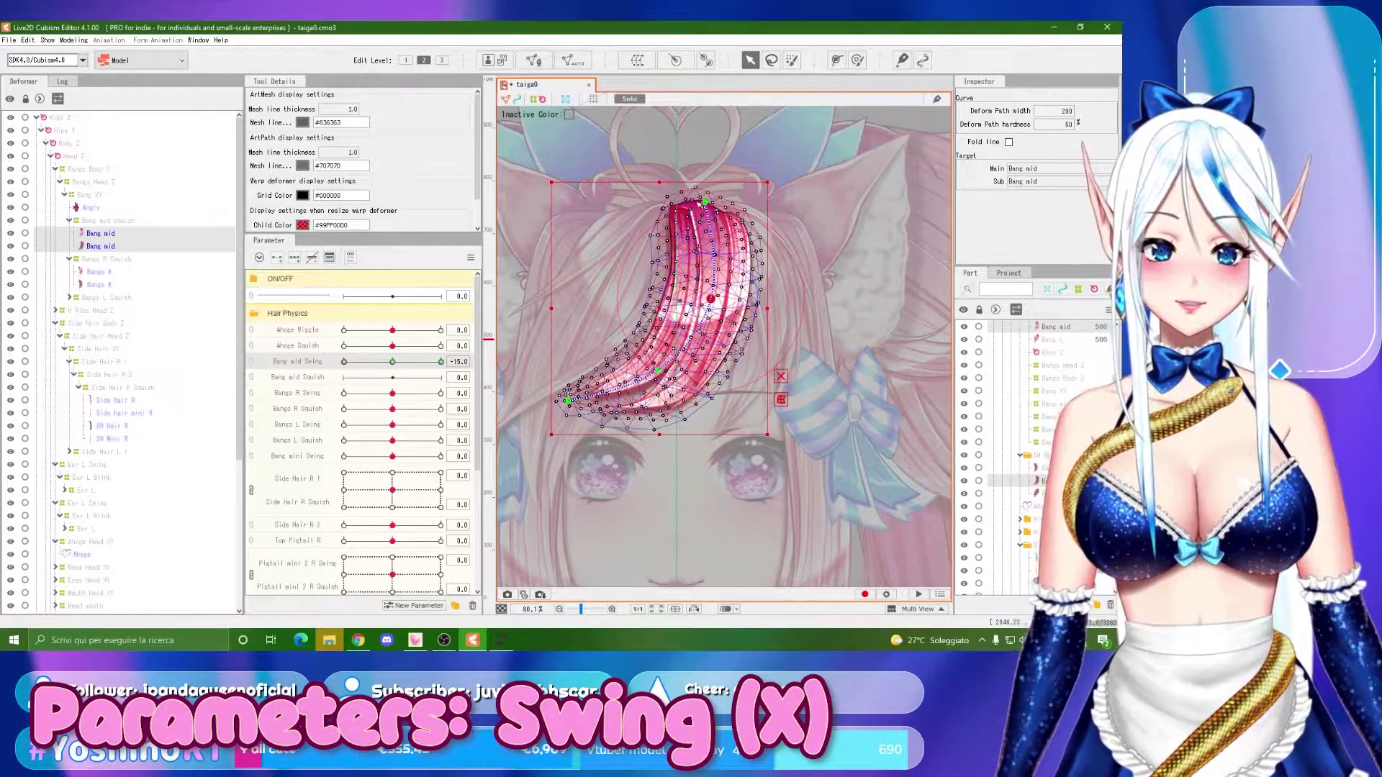
pyautogui.moveTo(658, 370); pyautogui.dragTo(649, 367)
pyautogui.moveTo(711, 299); pyautogui.dragTo(702, 298)
pyautogui.moveTo(650, 367); pyautogui.dragTo(646, 366)
pyautogui.moveTo(345, 362); pyautogui.dragTo(295, 336)
pyautogui.moveTo(567, 398); pyautogui.dragTo(551, 400)
pyautogui.moveTo(380, 361); pyautogui.dragTo(313, 333)
# Try an exaggerated upward bend of the bang's tip and lower middle point, and undo both moves.
pyautogui.click(552, 400)
pyautogui.moveTo(551, 400); pyautogui.dragTo(498, 284)
pyautogui.moveTo(639, 367); pyautogui.dragTo(604, 317)
pyautogui.hotkey('ctrl', 'z')
pyautogui.hotkey('ctrl', 'z')
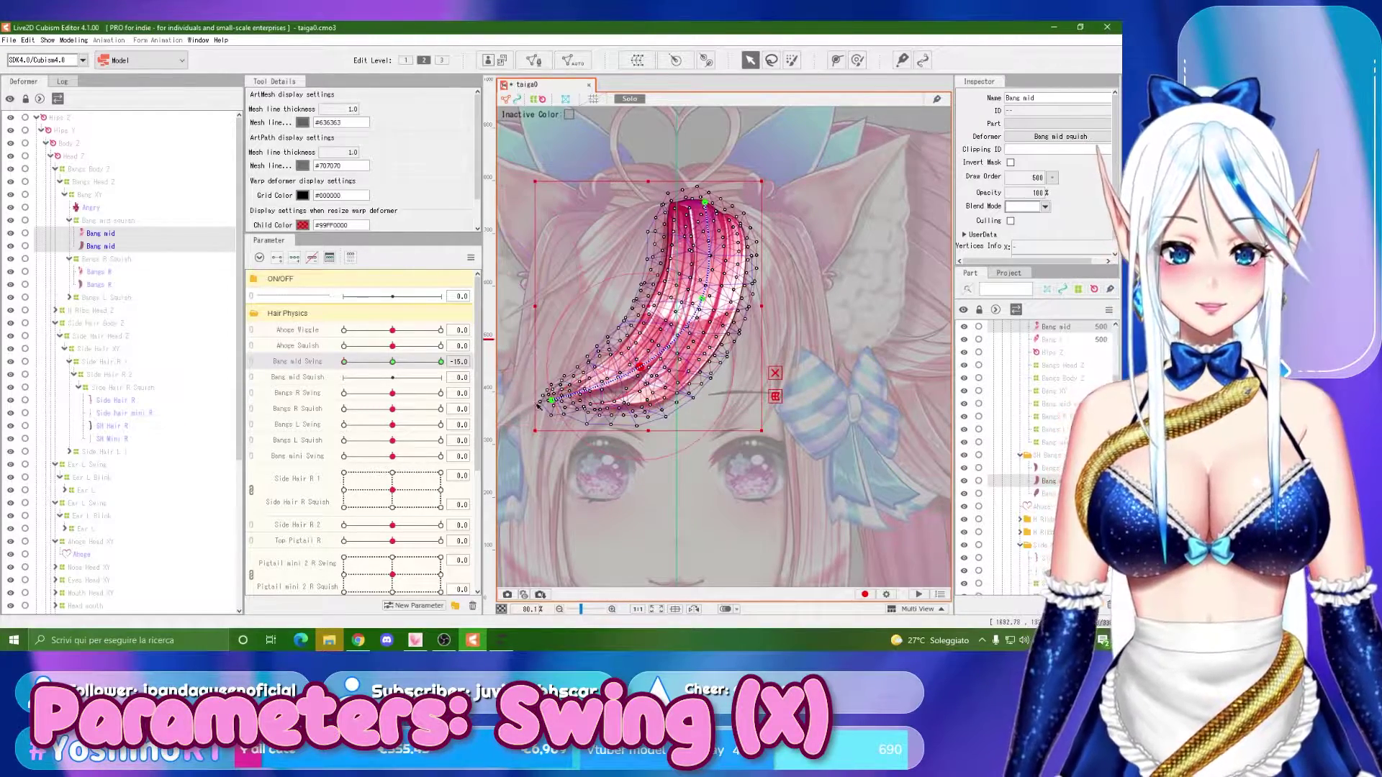
# At Bang mid Swing -15, move the bang path's tip further outward and adjust its middle points, checking the swing along the parameter.
pyautogui.moveTo(549, 398); pyautogui.dragTo(533, 375)
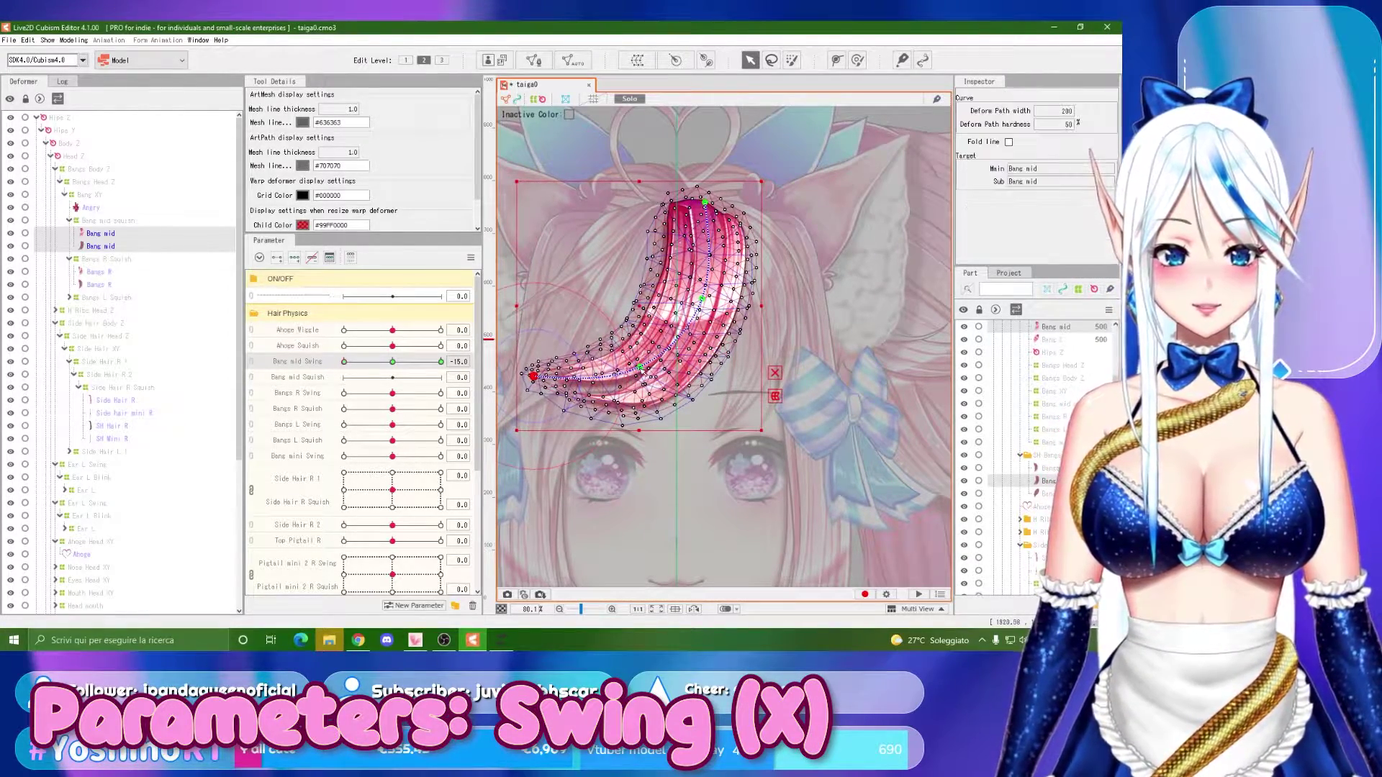
pyautogui.moveTo(701, 298); pyautogui.dragTo(697, 297)
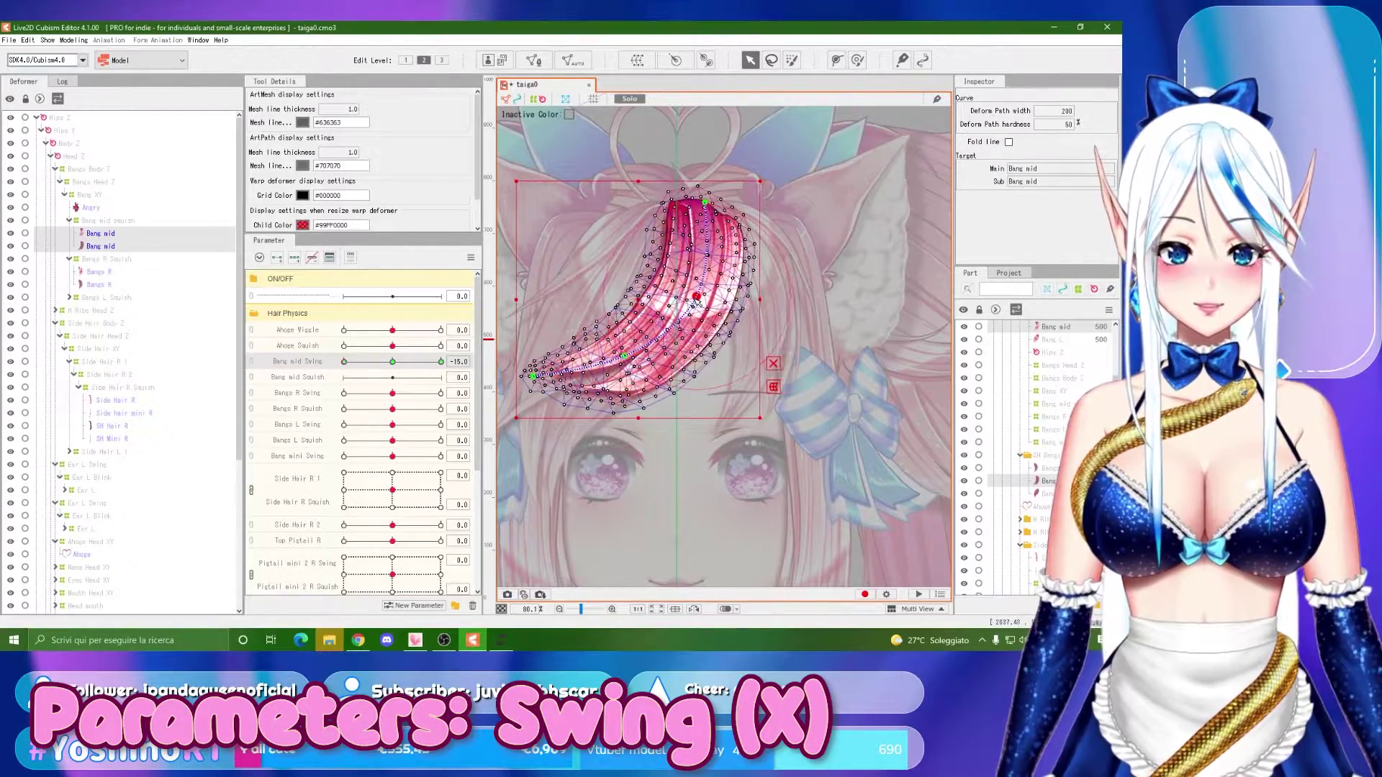
pyautogui.moveTo(388, 372); pyautogui.dragTo(313, 349)
pyautogui.moveTo(599, 326); pyautogui.dragTo(642, 341)
pyautogui.moveTo(577, 394); pyautogui.dragTo(577, 377)
pyautogui.moveTo(358, 366); pyautogui.dragTo(440, 361)
pyautogui.scroll(-2, 768, 354)
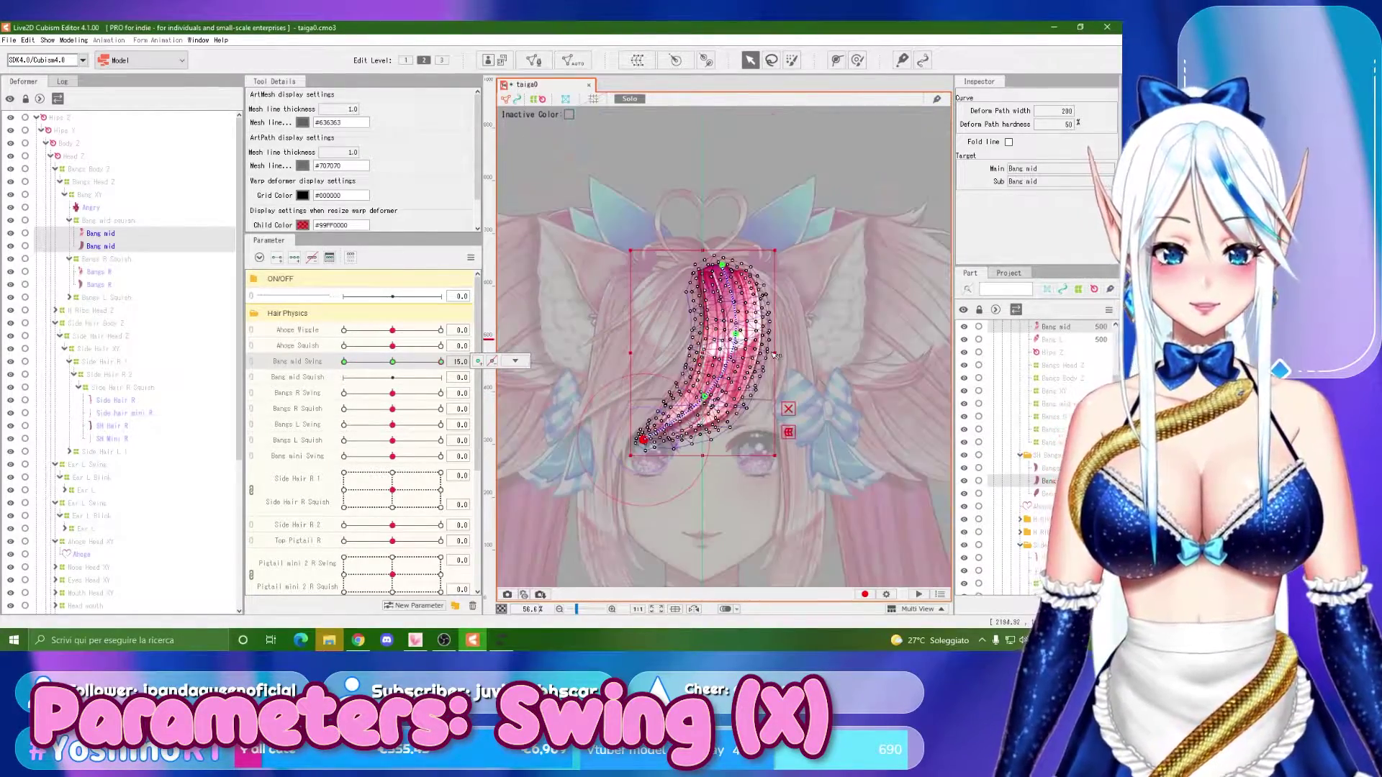
pyautogui.scroll(2, 801, 355)
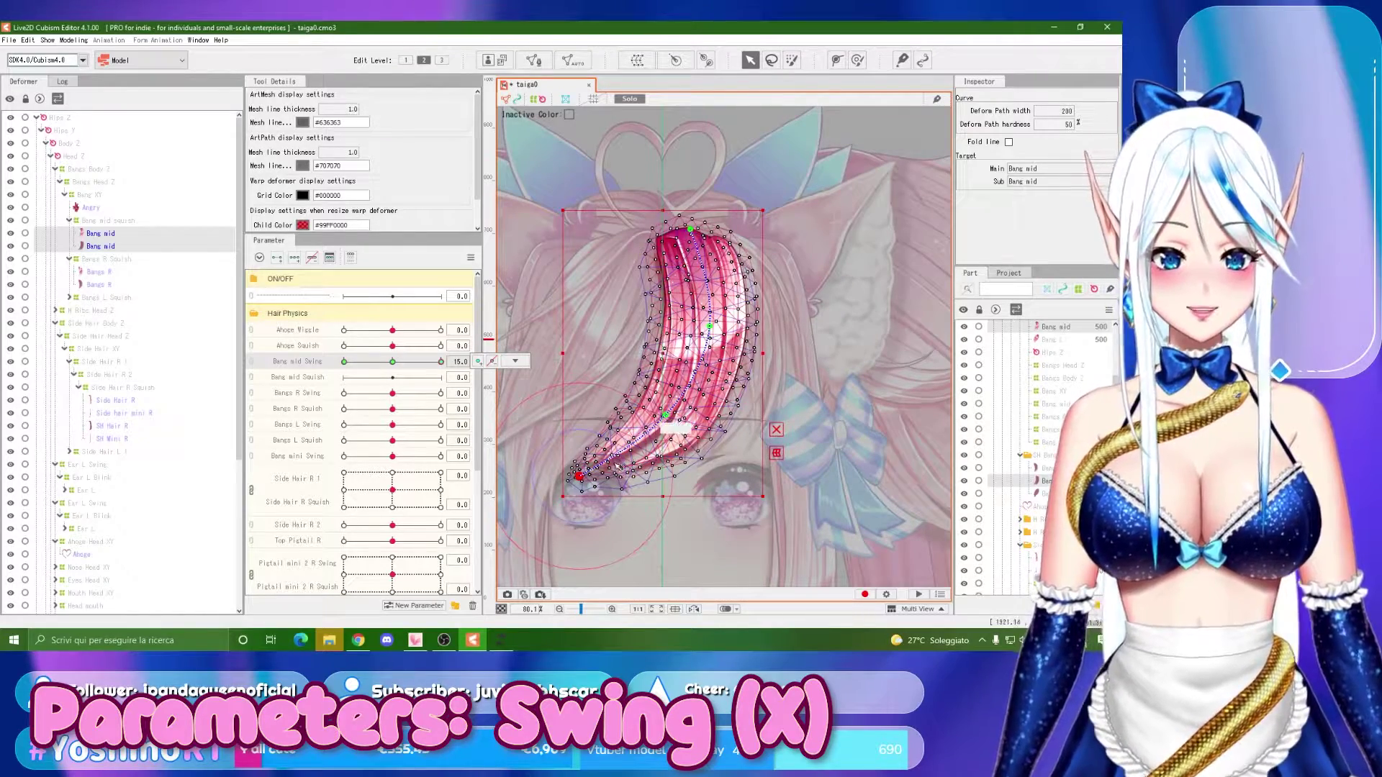
pyautogui.moveTo(416, 363); pyautogui.dragTo(368, 362)
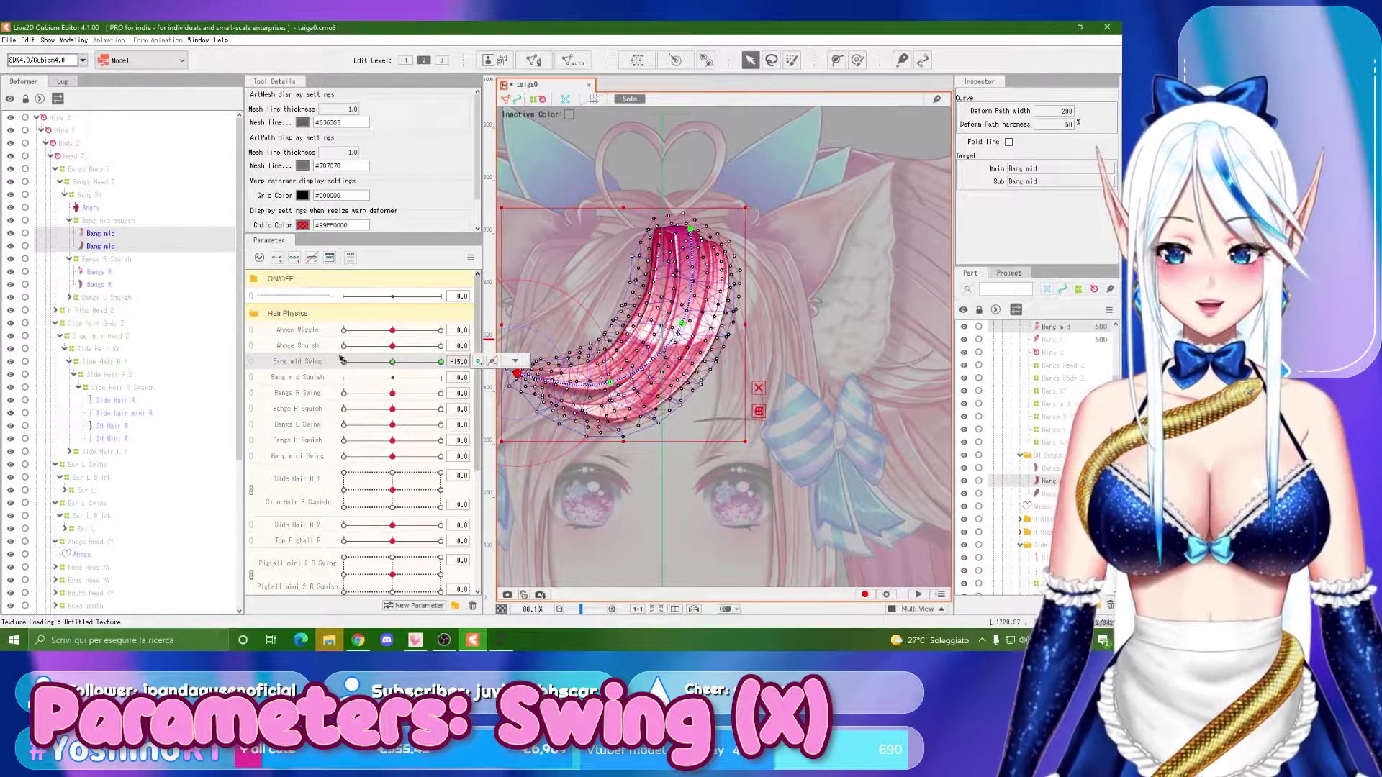
pyautogui.click(392, 364)
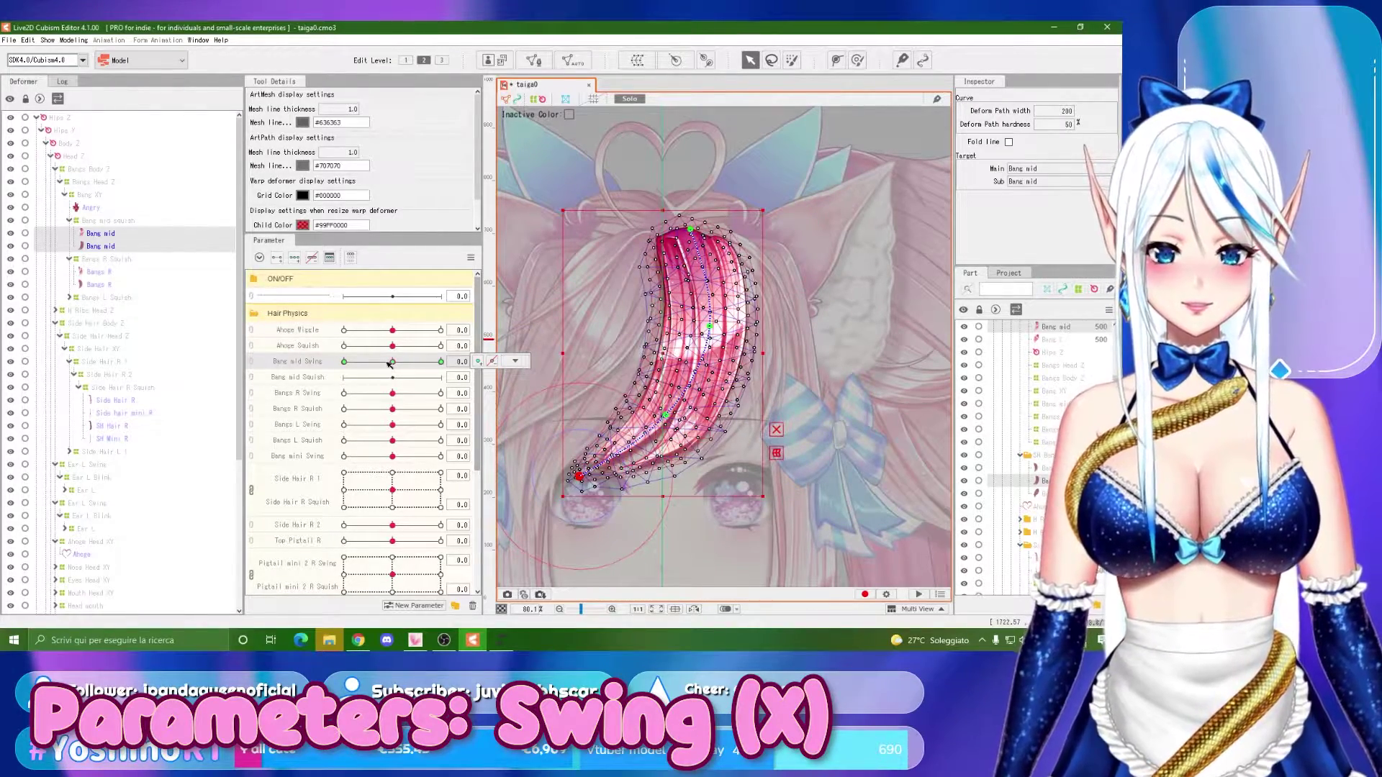
# Try a strong bend of the bang toward the opposite side at Bang mid Swing 15, and undo the path moves.
pyautogui.moveTo(388, 363); pyautogui.dragTo(871, 452)
pyautogui.moveTo(666, 415); pyautogui.dragTo(759, 408)
pyautogui.moveTo(710, 325); pyautogui.dragTo(716, 323)
pyautogui.moveTo(759, 408); pyautogui.dragTo(766, 408)
pyautogui.moveTo(876, 454); pyautogui.dragTo(885, 450)
pyautogui.moveTo(406, 363); pyautogui.dragTo(344, 363)
pyautogui.hotkey('ctrl', 'z')
pyautogui.hotkey('ctrl', 'z')
pyautogui.hotkey('ctrl', 'z')
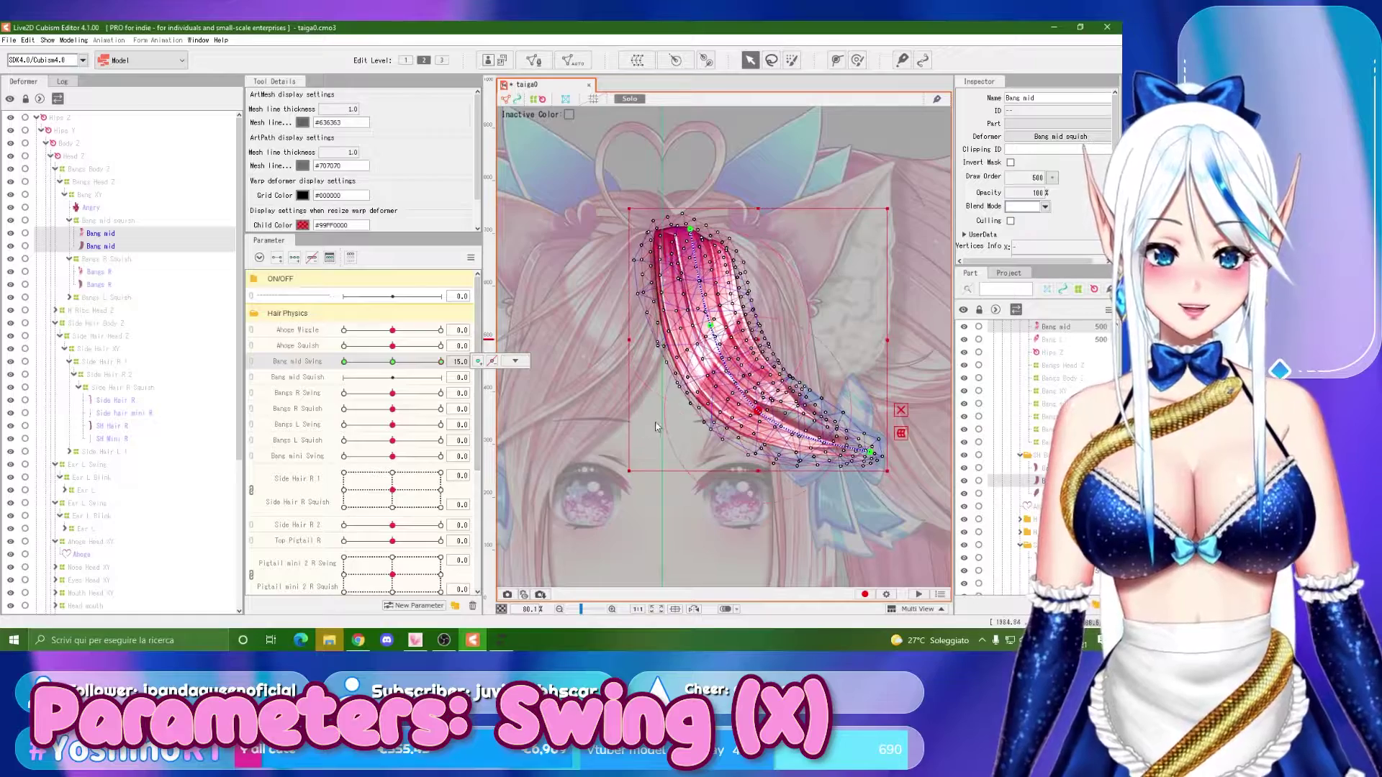
pyautogui.hotkey('ctrl', 'z')
pyautogui.hotkey('ctrl', 'z')
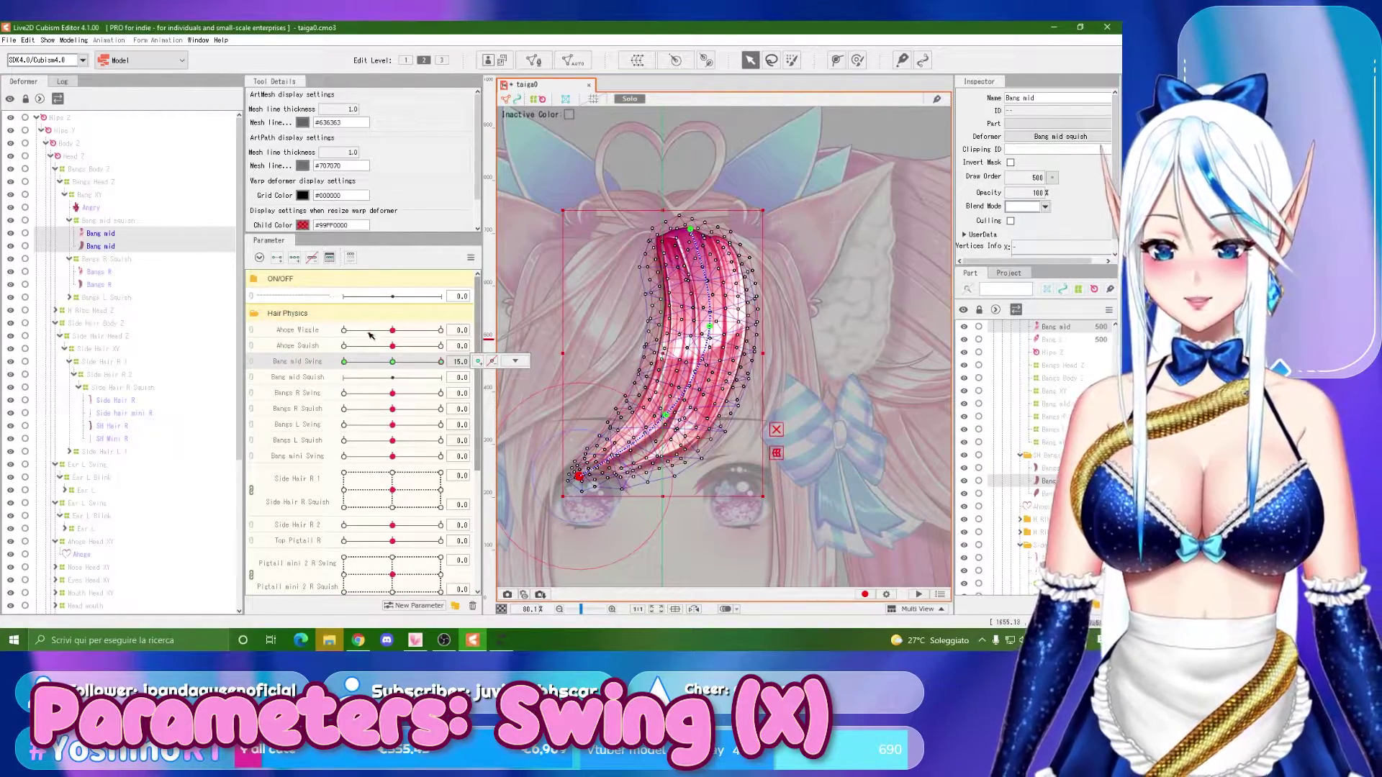
# At Bang mid Swing 15, gradually swing the bang to the opposite side by moving the path's tip and both middle points across.
pyautogui.moveTo(580, 475); pyautogui.dragTo(632, 515)
pyautogui.moveTo(665, 415); pyautogui.dragTo(738, 424)
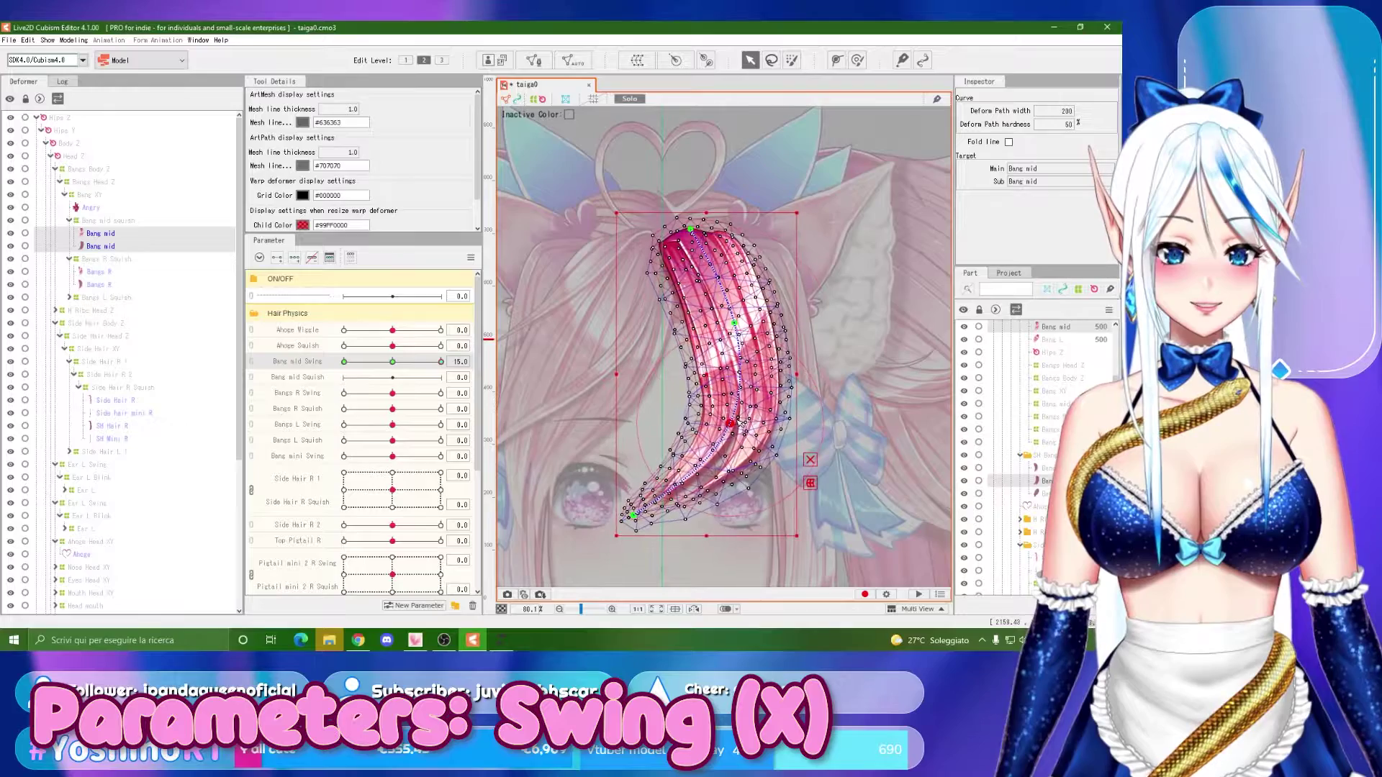
pyautogui.moveTo(634, 515); pyautogui.dragTo(682, 529)
pyautogui.moveTo(734, 323); pyautogui.dragTo(741, 322)
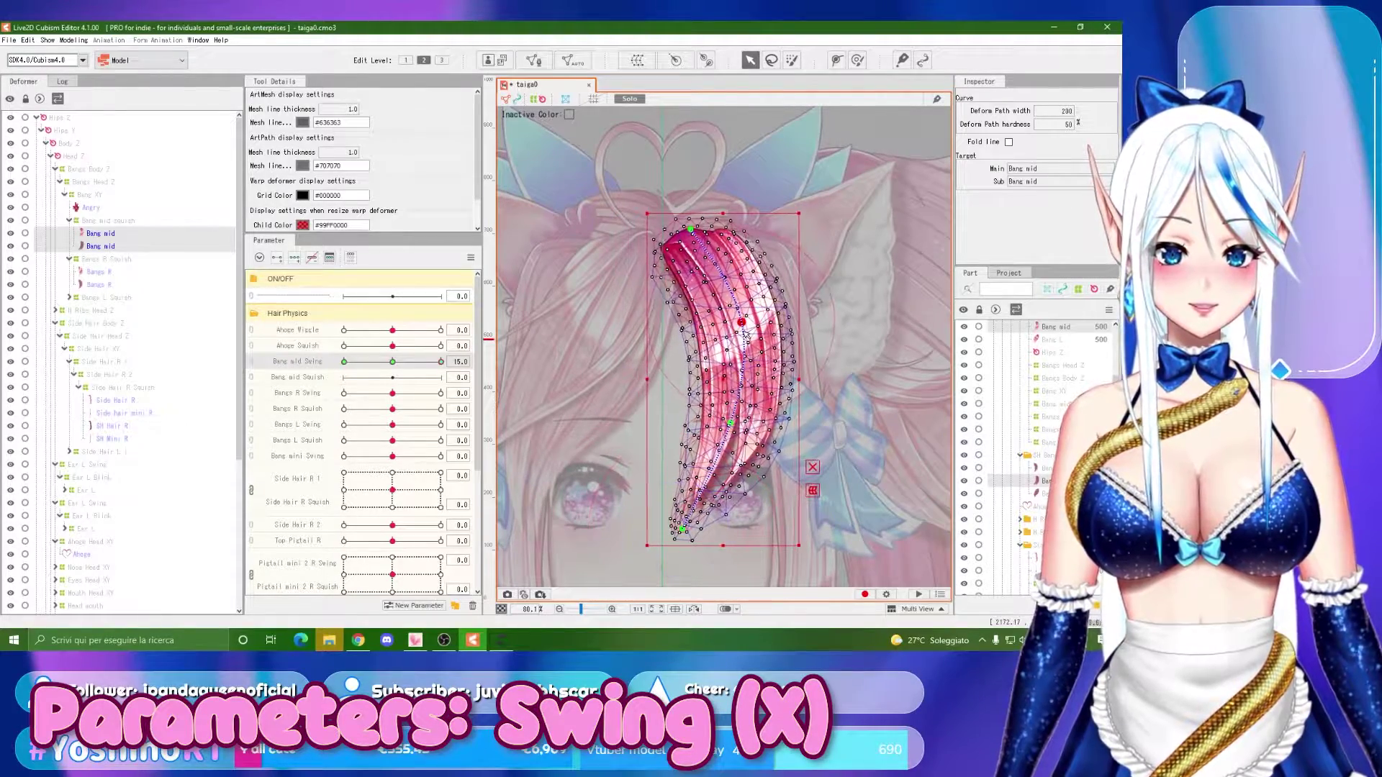
pyautogui.moveTo(731, 424); pyautogui.dragTo(758, 422)
pyautogui.moveTo(684, 532); pyautogui.dragTo(734, 539)
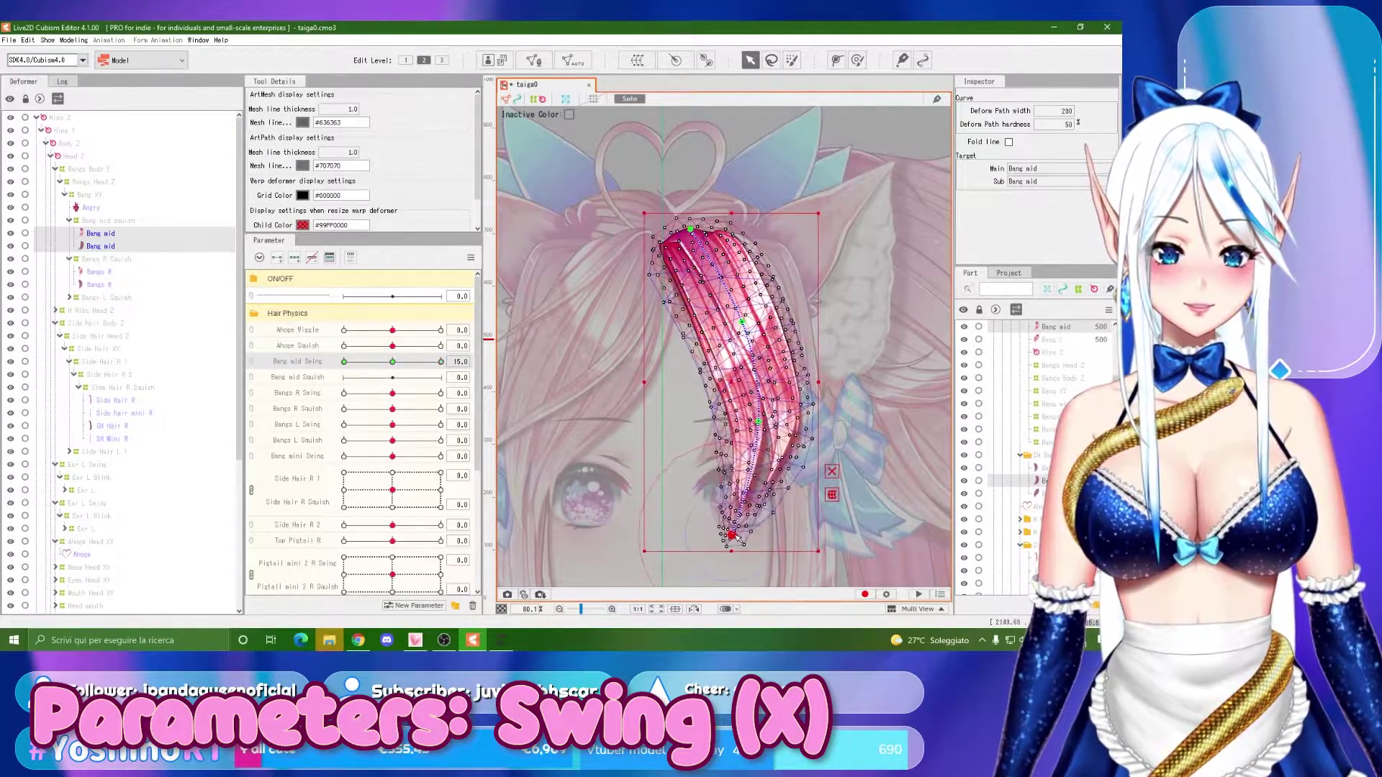
# Push both middle path points and the tip further across at the 15 key, and return Bang mid Swing to 0.
pyautogui.moveTo(440, 361); pyautogui.dragTo(500, 364)
pyautogui.moveTo(742, 323); pyautogui.dragTo(751, 321)
pyautogui.moveTo(759, 421); pyautogui.dragTo(776, 417)
pyautogui.moveTo(775, 528); pyautogui.dragTo(789, 524)
pyautogui.moveTo(422, 365); pyautogui.dragTo(392, 363)
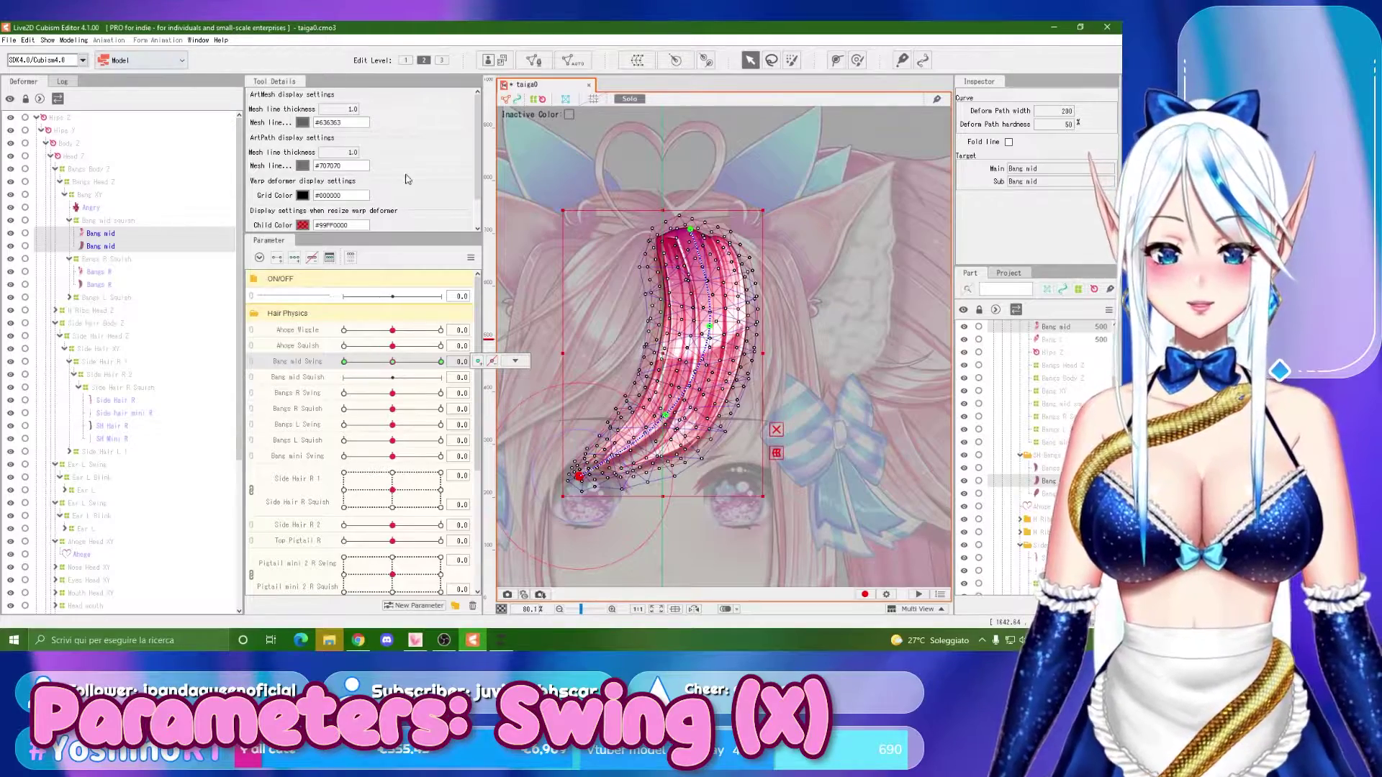
# Turn off Solo to look at the bang together with the full model.
pyautogui.click(515, 360)
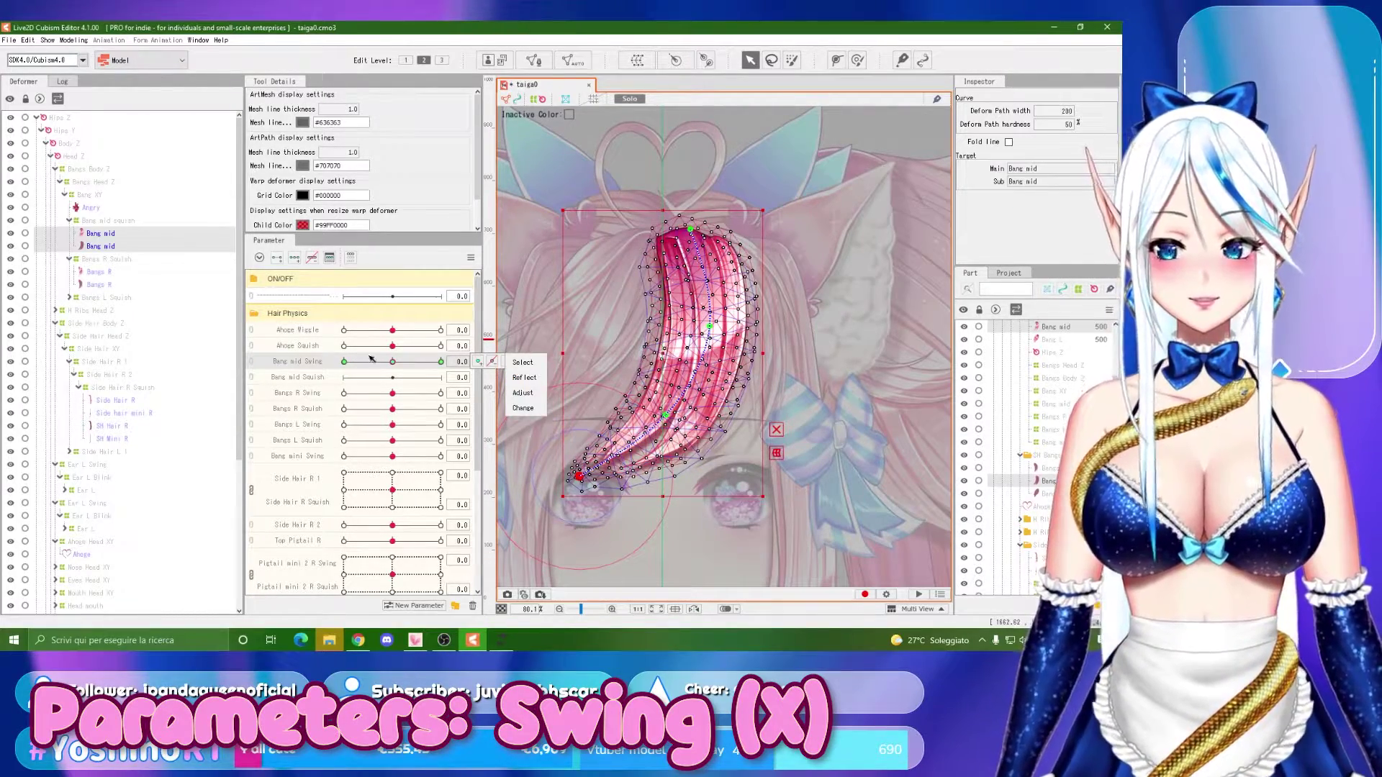
pyautogui.scroll(-2, 685, 386)
pyautogui.scroll(2, 676, 378)
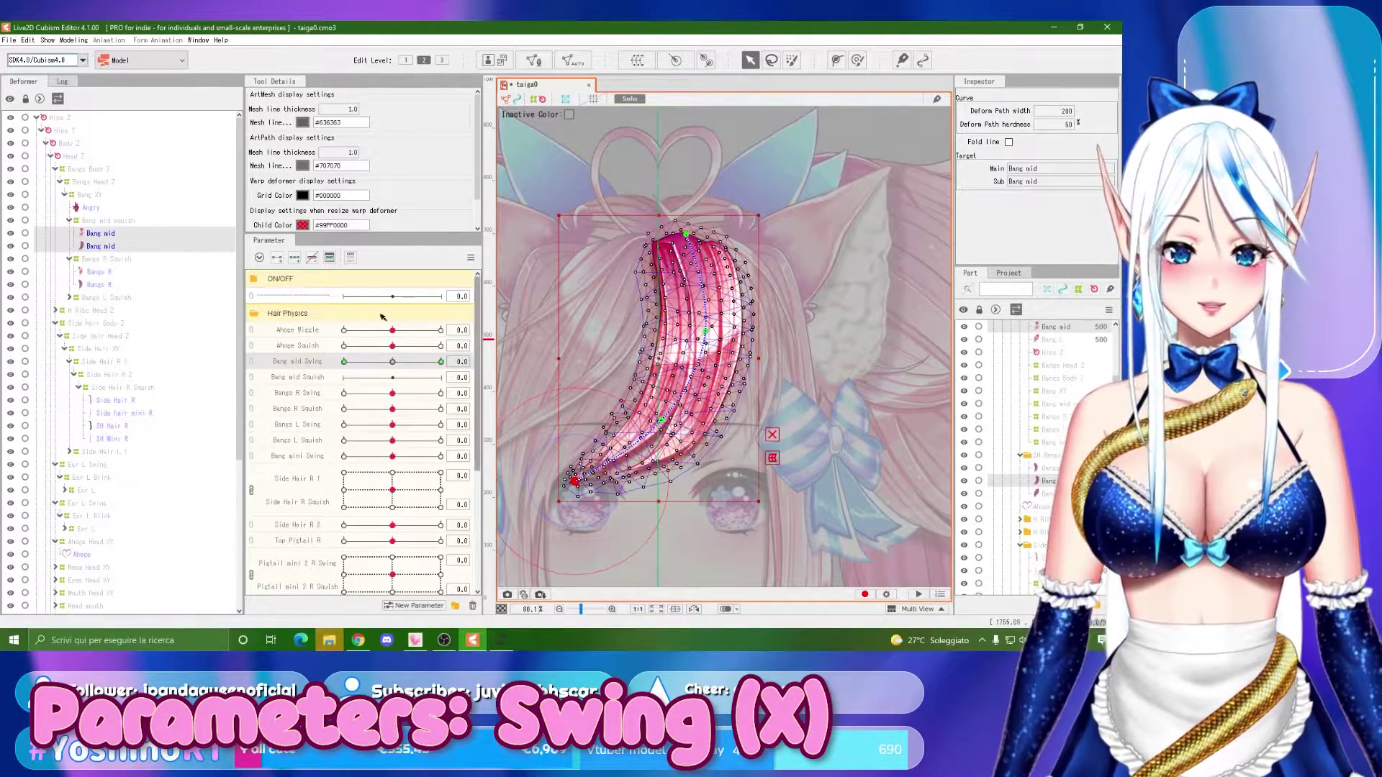
pyautogui.click(630, 99)
pyautogui.scroll(-2, 700, 321)
pyautogui.scroll(3, 706, 317)
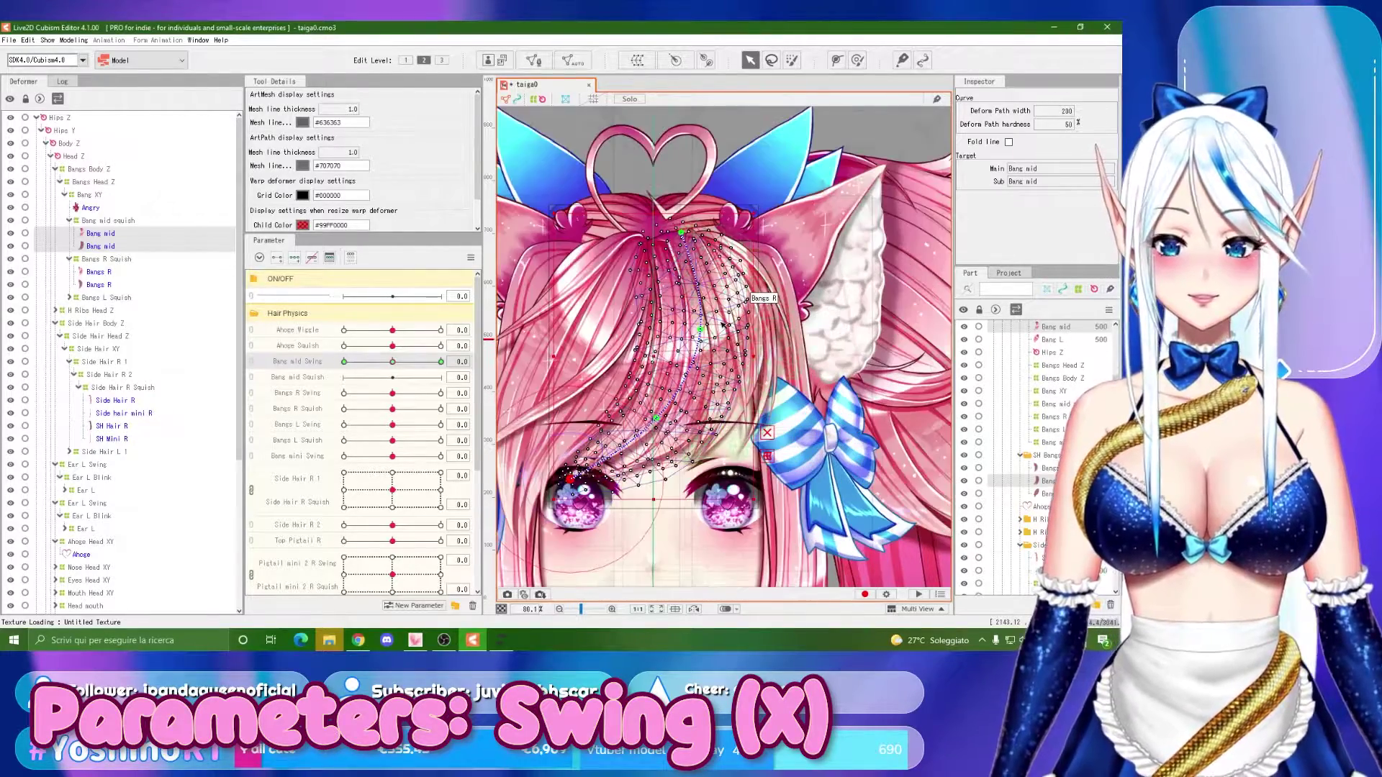
# Delete the Bang mid squish deformer and create a parent warp deformer named Bang mid Squish around both Bang mid meshes.
pyautogui.click(110, 221)
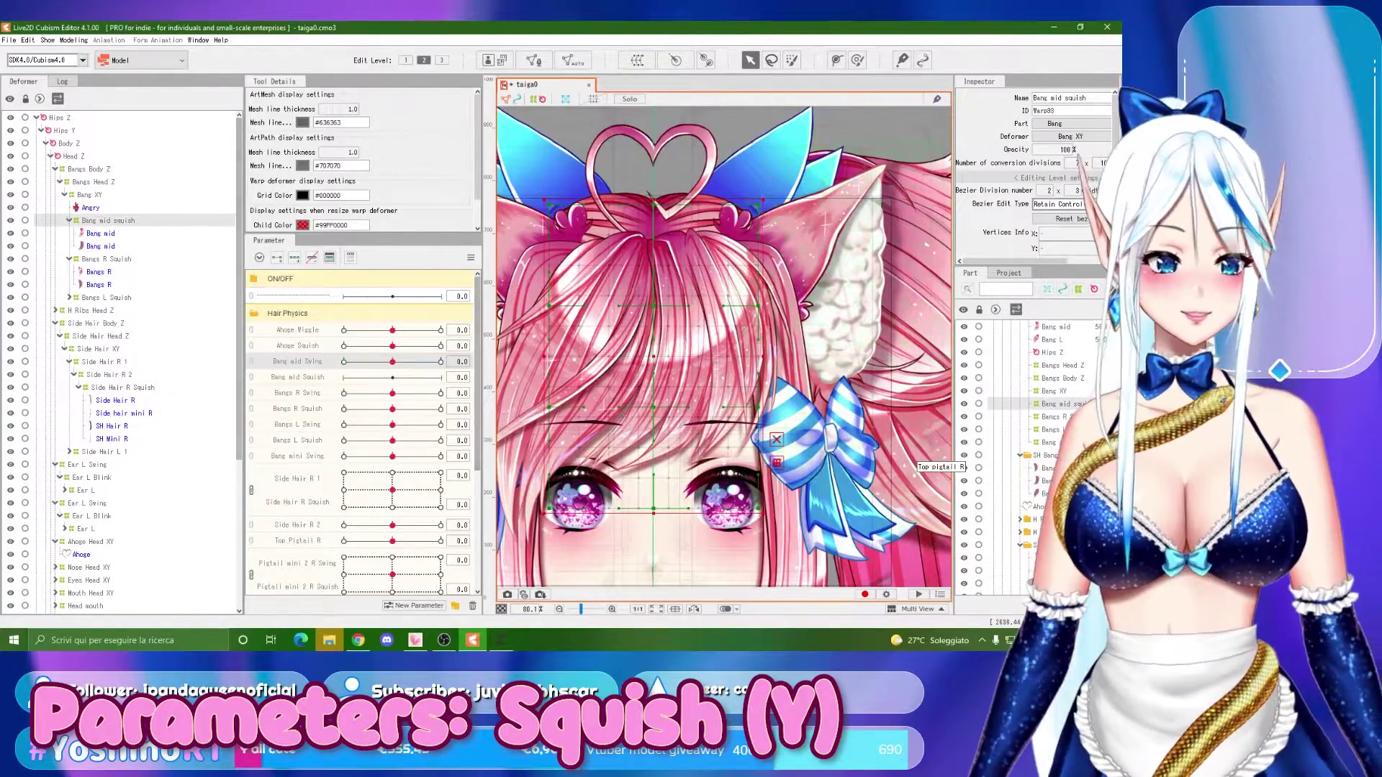
pyautogui.press('Delete')
pyautogui.click(99, 220)
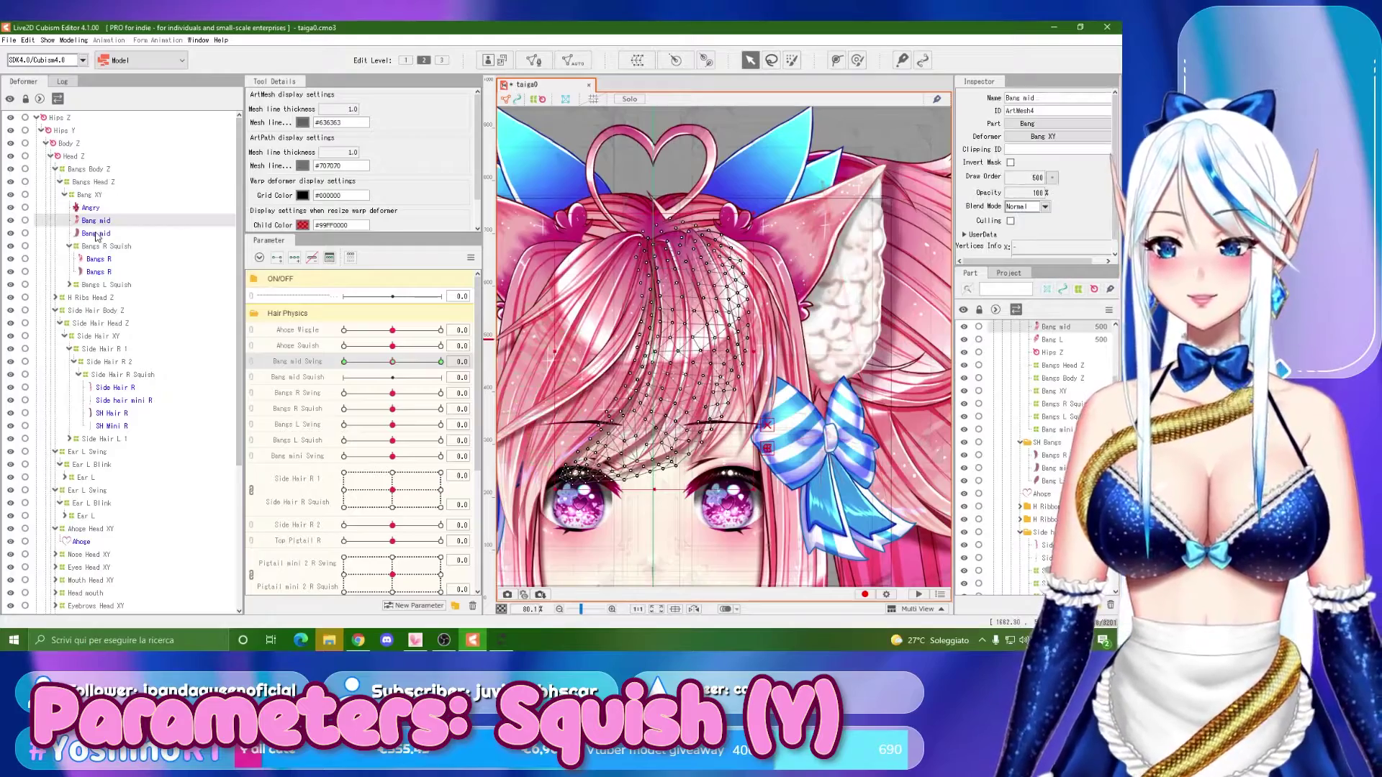
pyautogui.keyDown('ctrl'); pyautogui.click(97, 235); pyautogui.keyUp('ctrl')
pyautogui.click(637, 61)
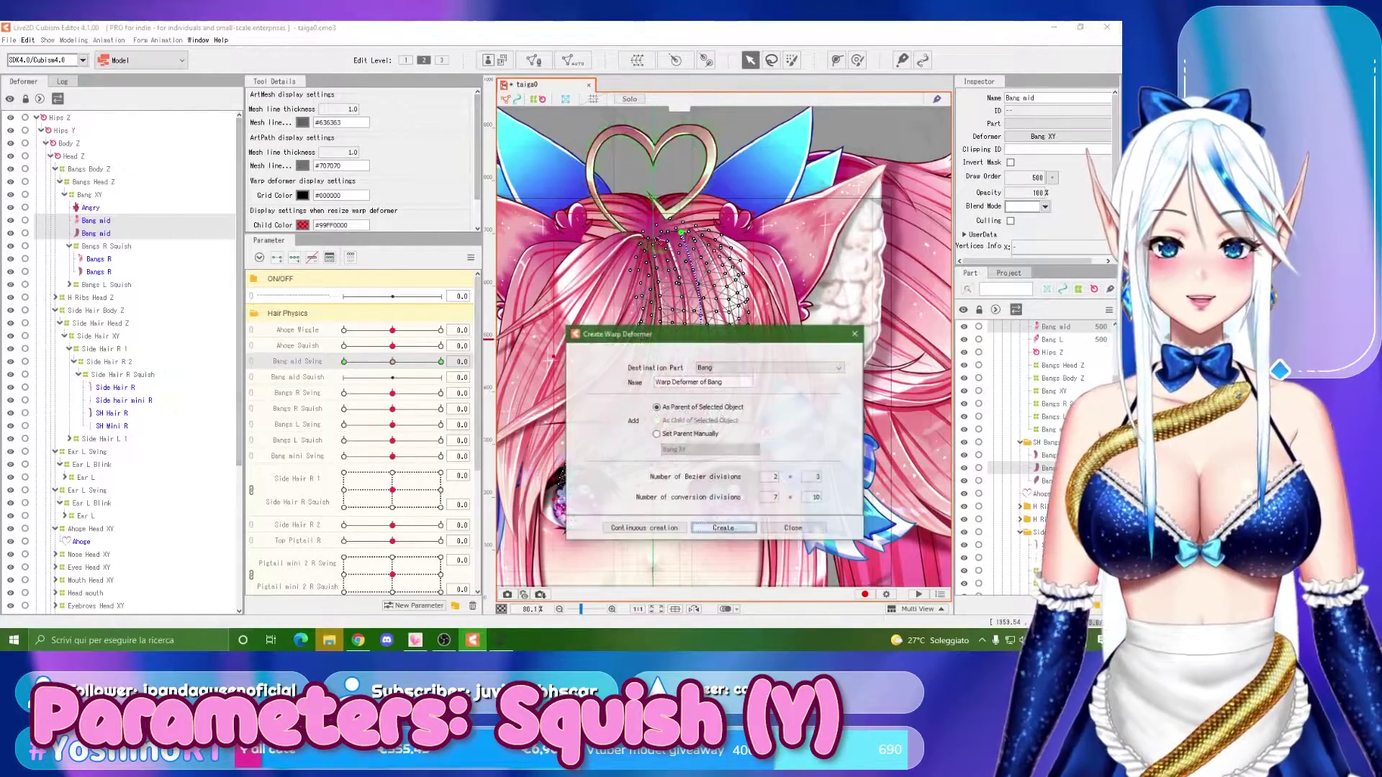
pyautogui.write('Bang mid Squish')
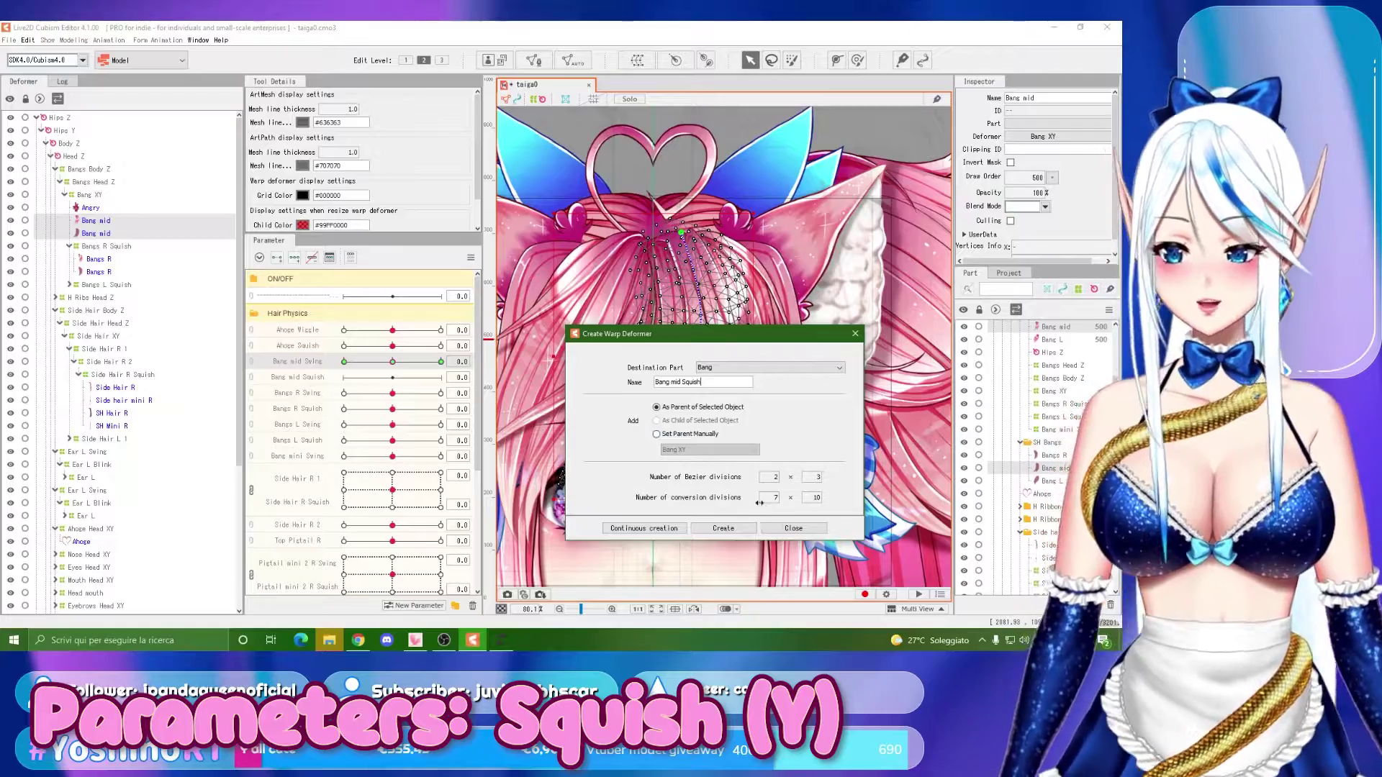
pyautogui.click(723, 528)
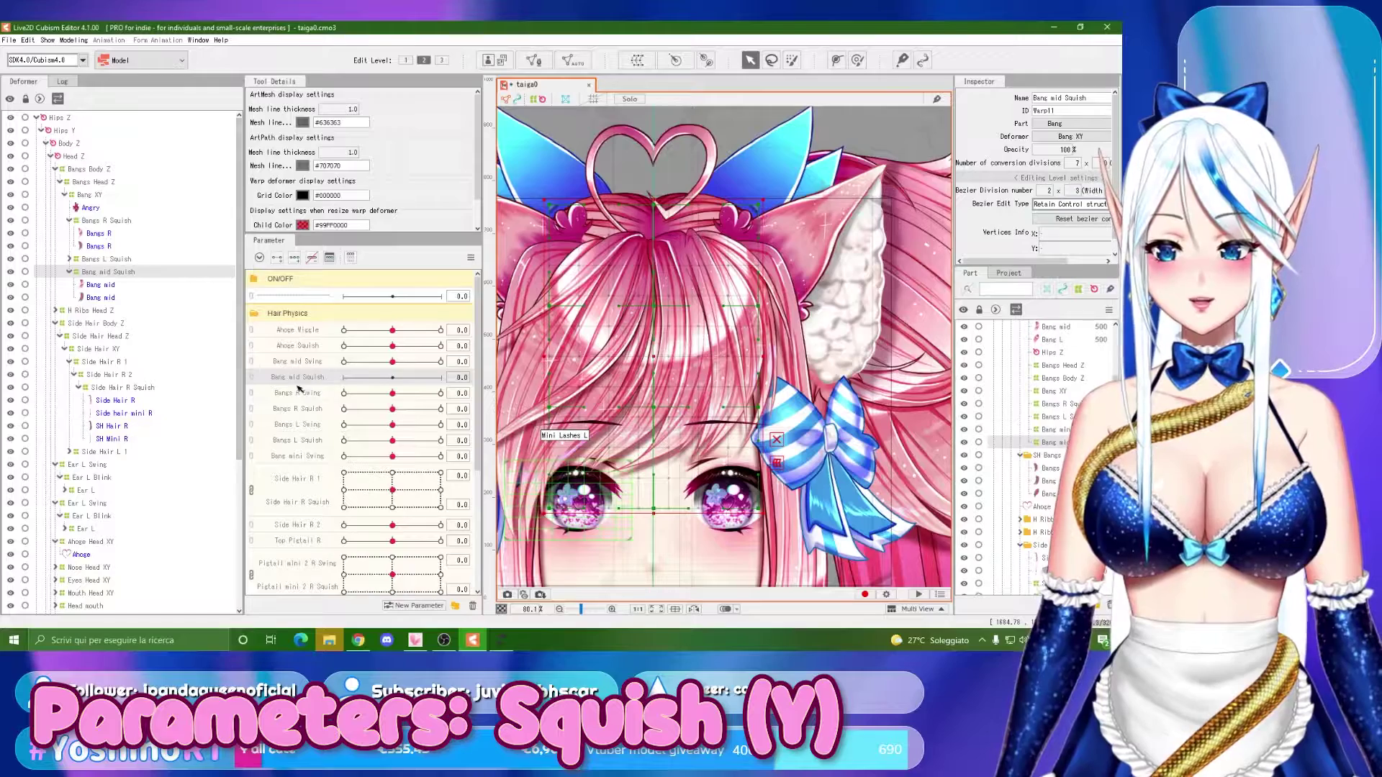
# Add three keys on the Bang mid Squish parameter, set it to -15, and isolate the bang with Solo, keeping its deformer selected.
pyautogui.moveTo(384, 380); pyautogui.dragTo(328, 376)
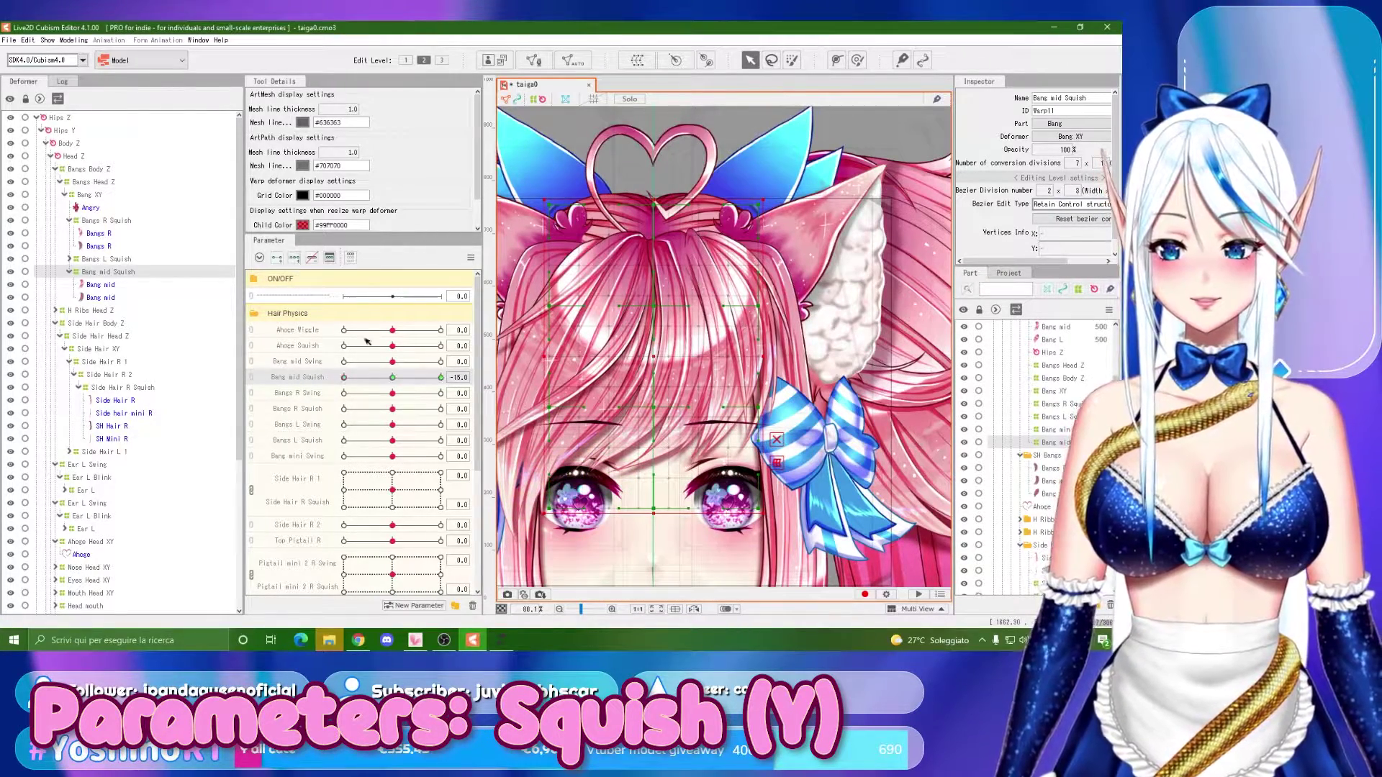
pyautogui.scroll(-2, 623, 341)
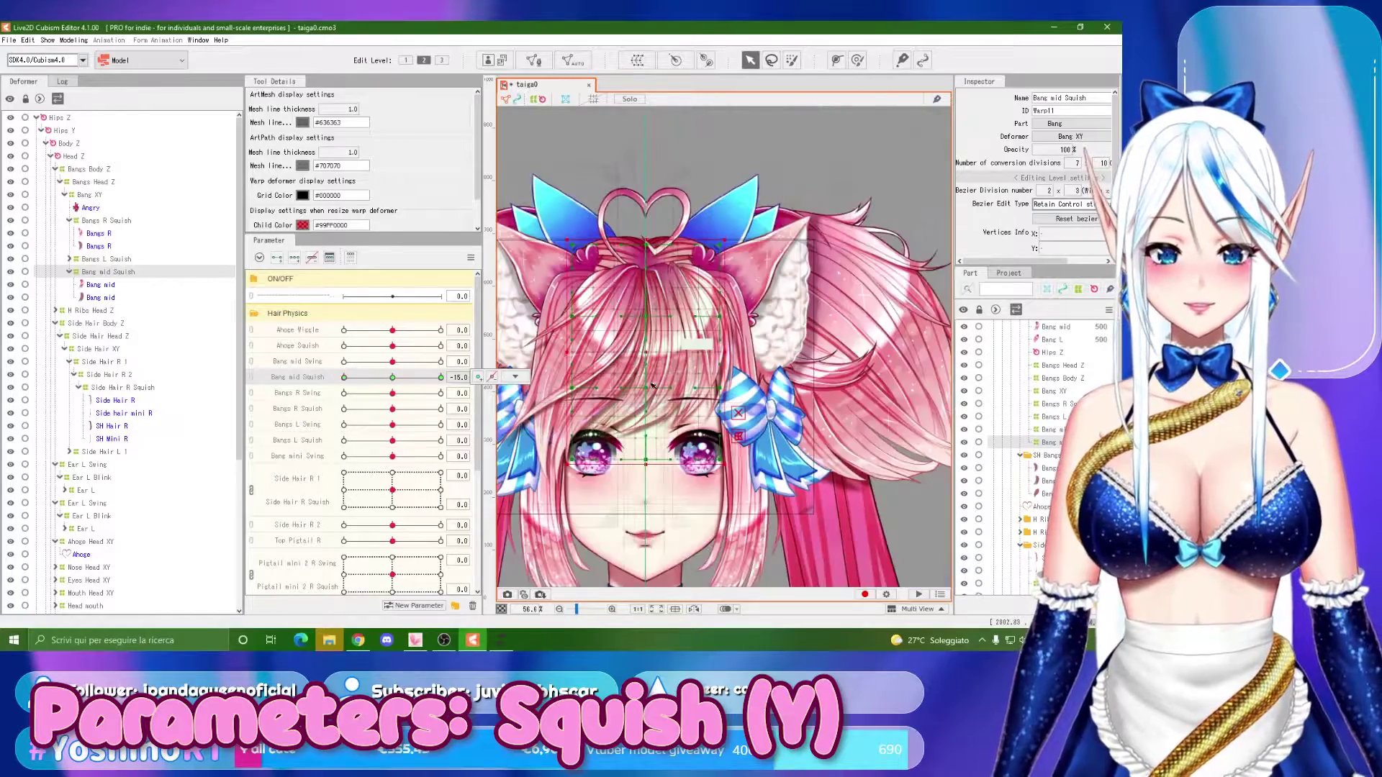
pyautogui.click(110, 273)
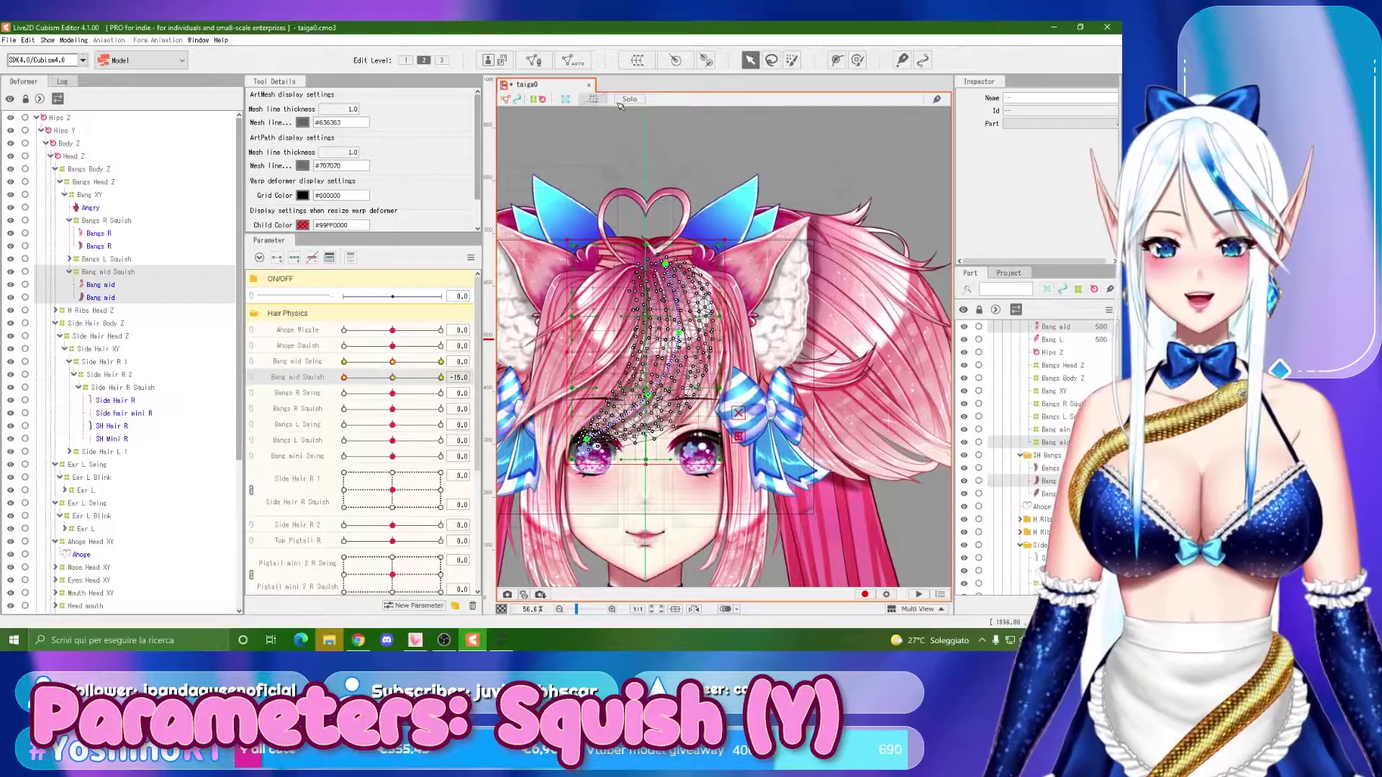
pyautogui.click(629, 99)
pyautogui.scroll(2, 624, 393)
pyautogui.click(112, 273)
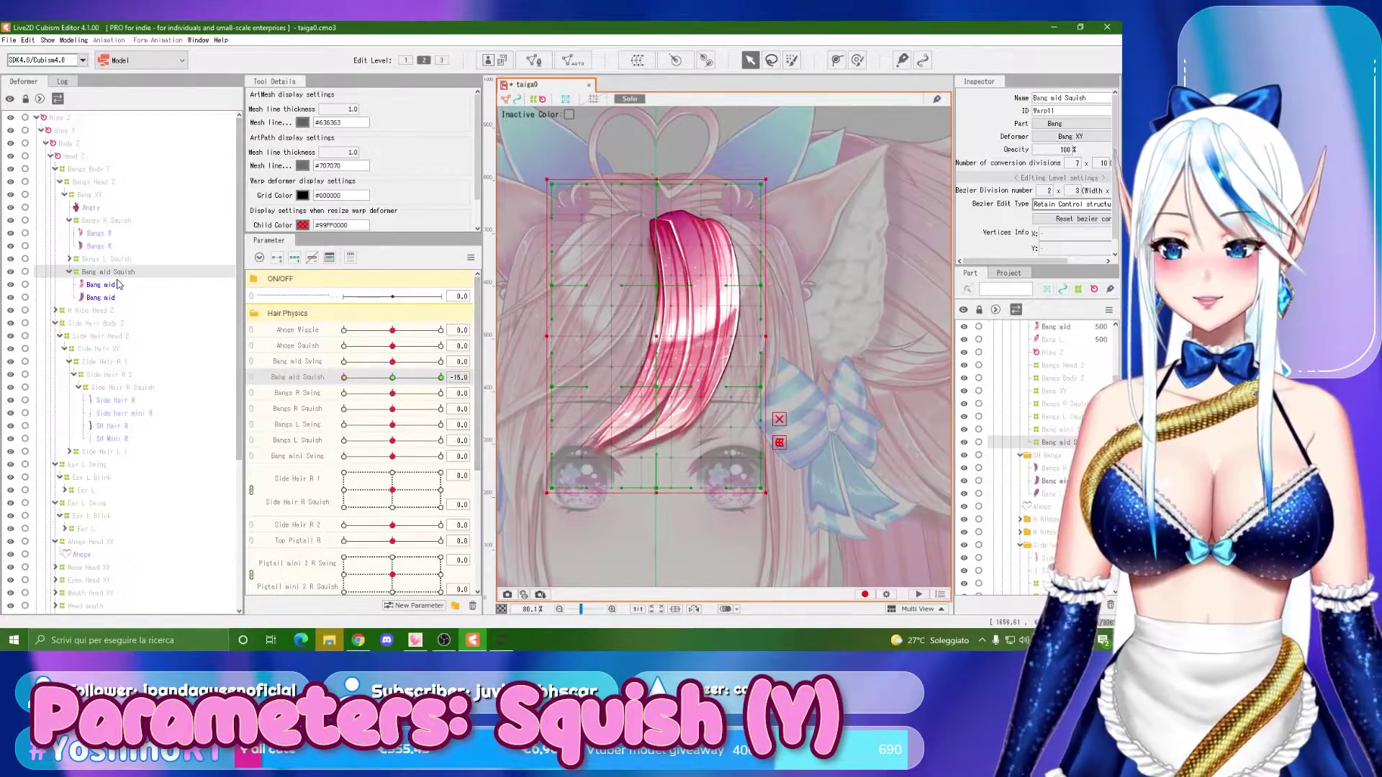
pyautogui.scroll(-2, 547, 348)
pyautogui.scroll(2, 576, 351)
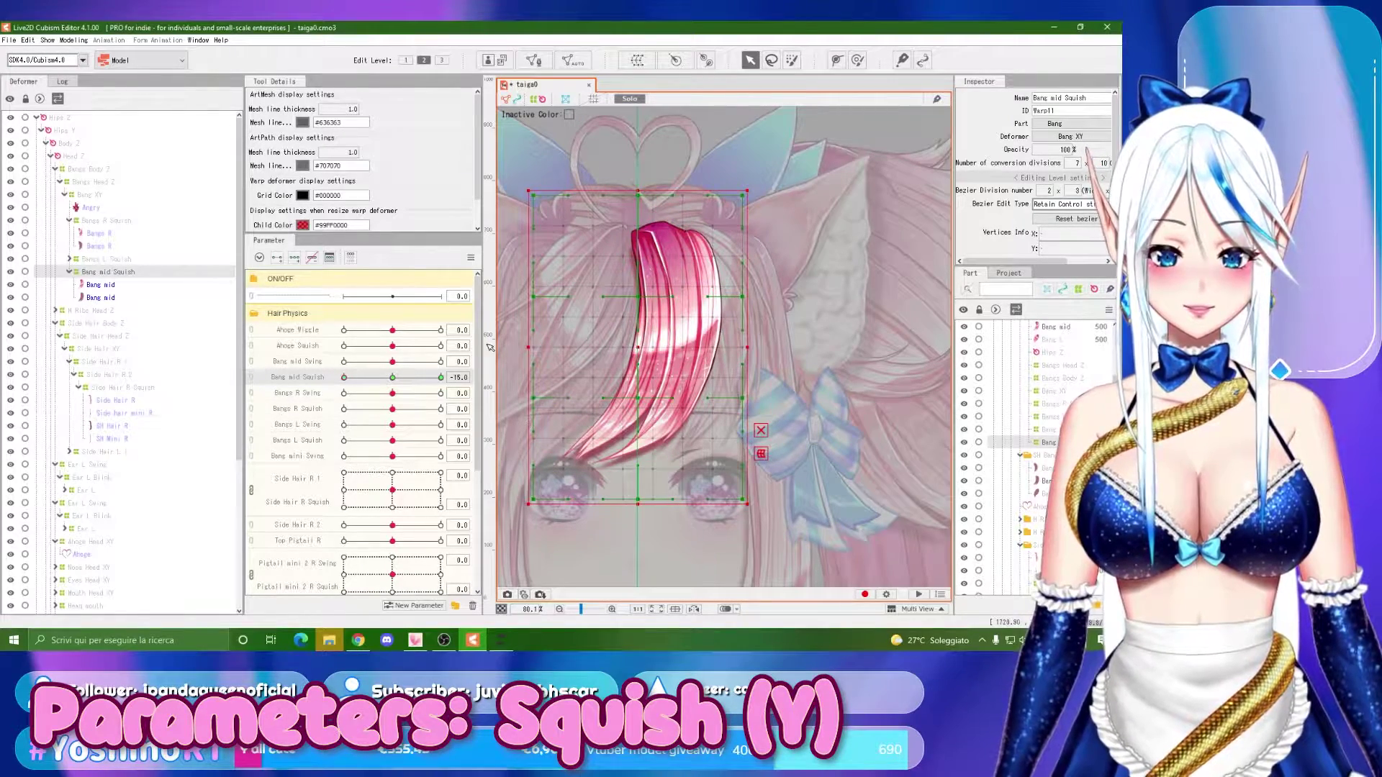
# At Bang mid Squish -15, stretch the bang downward by lowering the warp deformer's bottom edge and lower inner row of control points.
pyautogui.moveTo(642, 501); pyautogui.dragTo(637, 522)
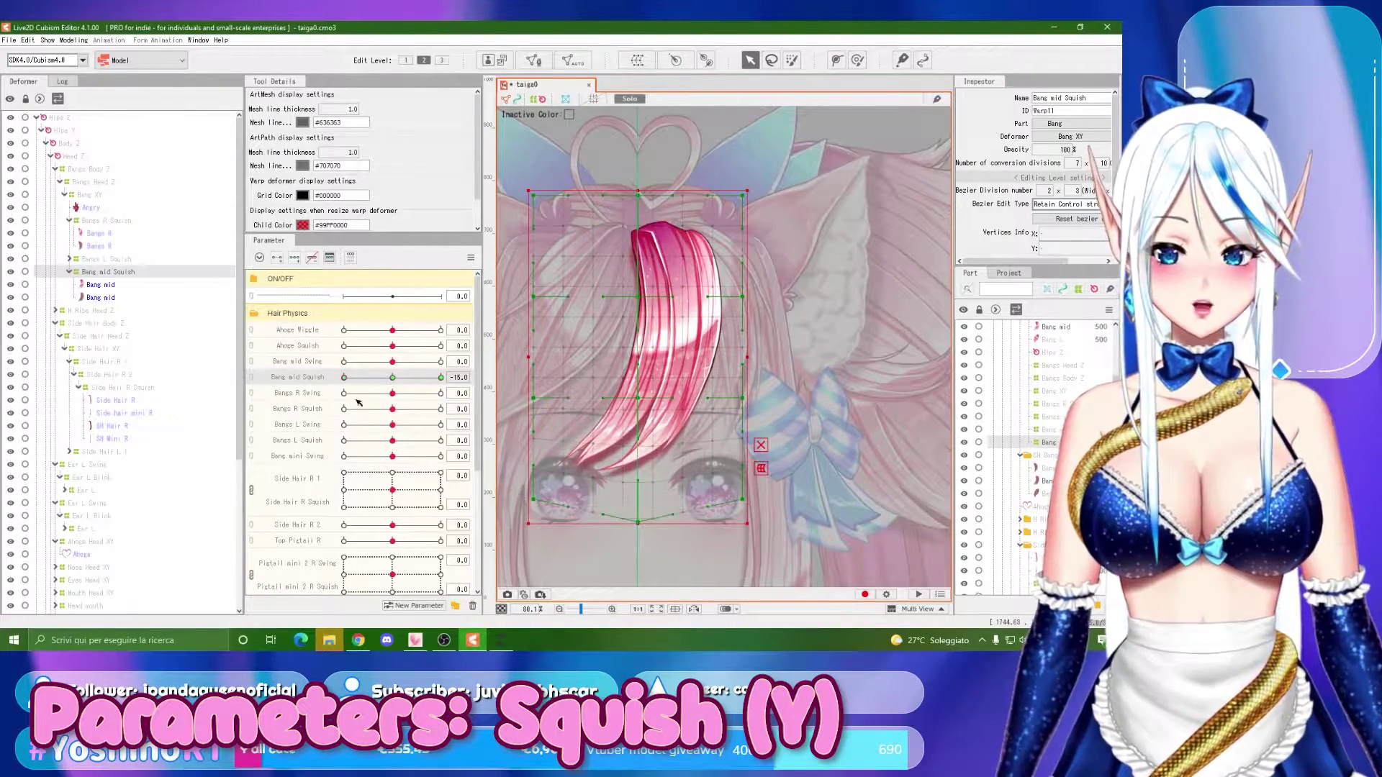
pyautogui.moveTo(543, 498); pyautogui.dragTo(584, 508)
pyautogui.moveTo(748, 514); pyautogui.dragTo(748, 528)
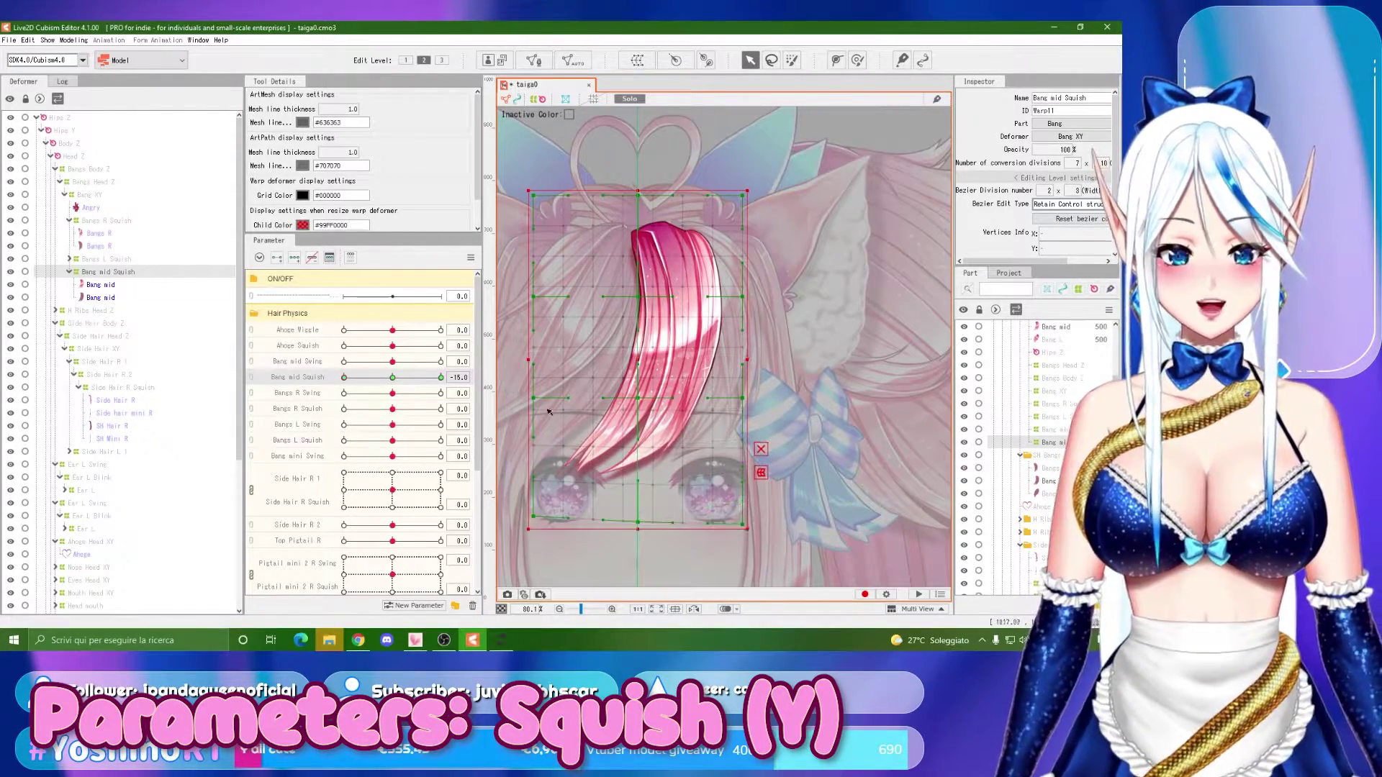
pyautogui.moveTo(641, 400); pyautogui.dragTo(639, 421)
pyautogui.moveTo(743, 399); pyautogui.dragTo(745, 425)
pyautogui.moveTo(544, 518); pyautogui.dragTo(543, 524)
# Lower the center and both corners of the warp deformer's bottom edge further at the -15 squish key.
pyautogui.moveTo(344, 377)
pyautogui.mouseDown()
pyautogui.moveTo(395, 379)
pyautogui.moveTo(334, 400)
pyautogui.mouseUp()
pyautogui.moveTo(639, 523); pyautogui.dragTo(642, 541)
pyautogui.moveTo(534, 524); pyautogui.dragTo(534, 542)
pyautogui.moveTo(749, 529); pyautogui.dragTo(748, 543)
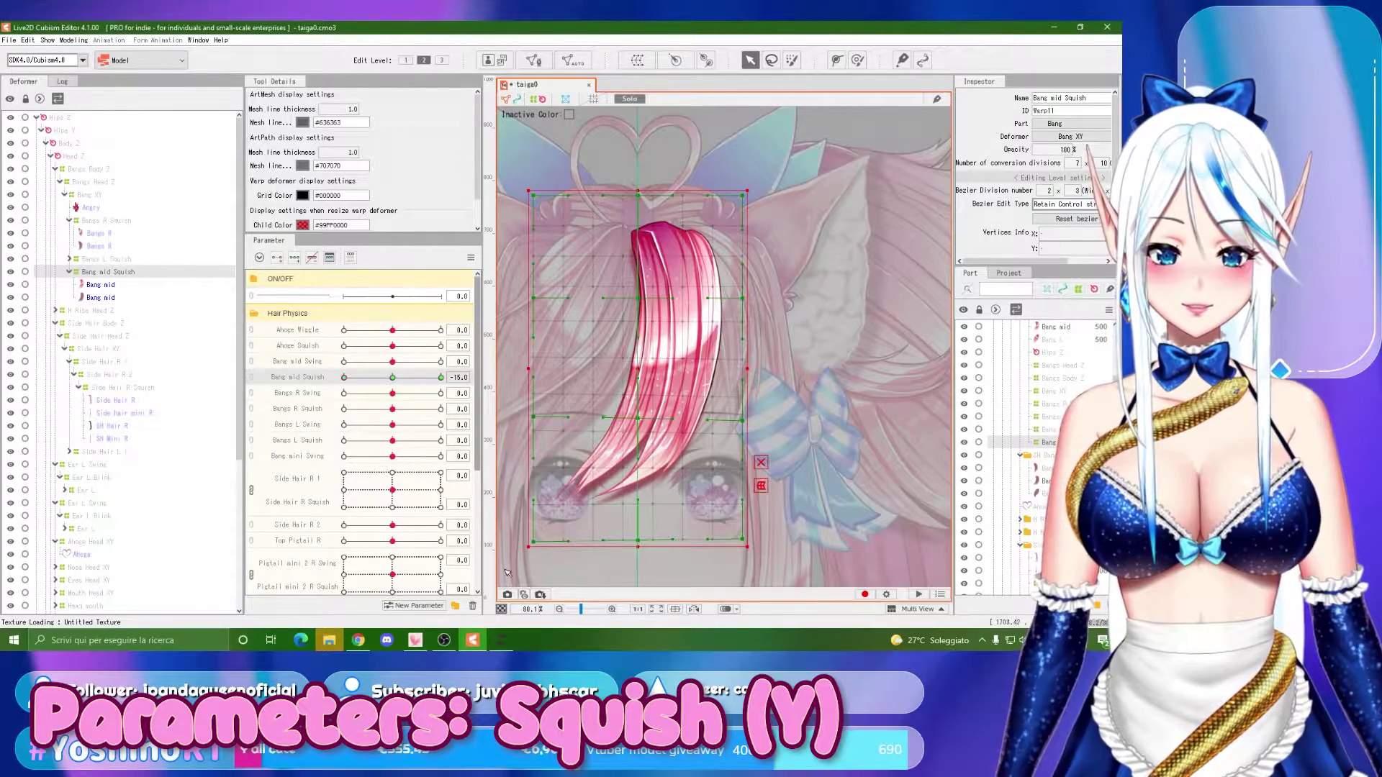
# Try lowering the warp deformer's upper inner row of control points, and undo the moves.
pyautogui.moveTo(534, 299); pyautogui.dragTo(534, 332)
pyautogui.moveTo(637, 299); pyautogui.dragTo(725, 309)
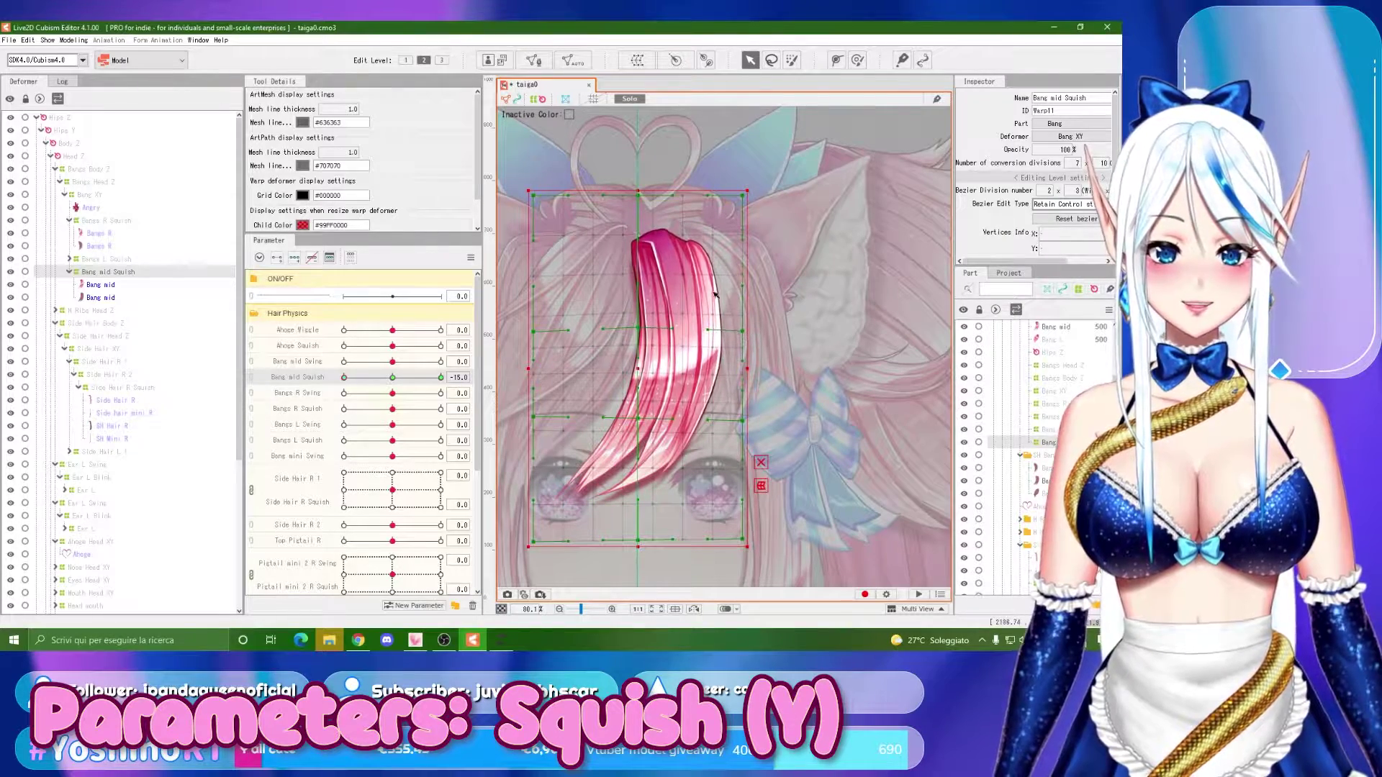
pyautogui.hotkey('ctrl', 'z')
pyautogui.hotkey('ctrl', 'z')
pyautogui.hotkey('ctrl', 'z')
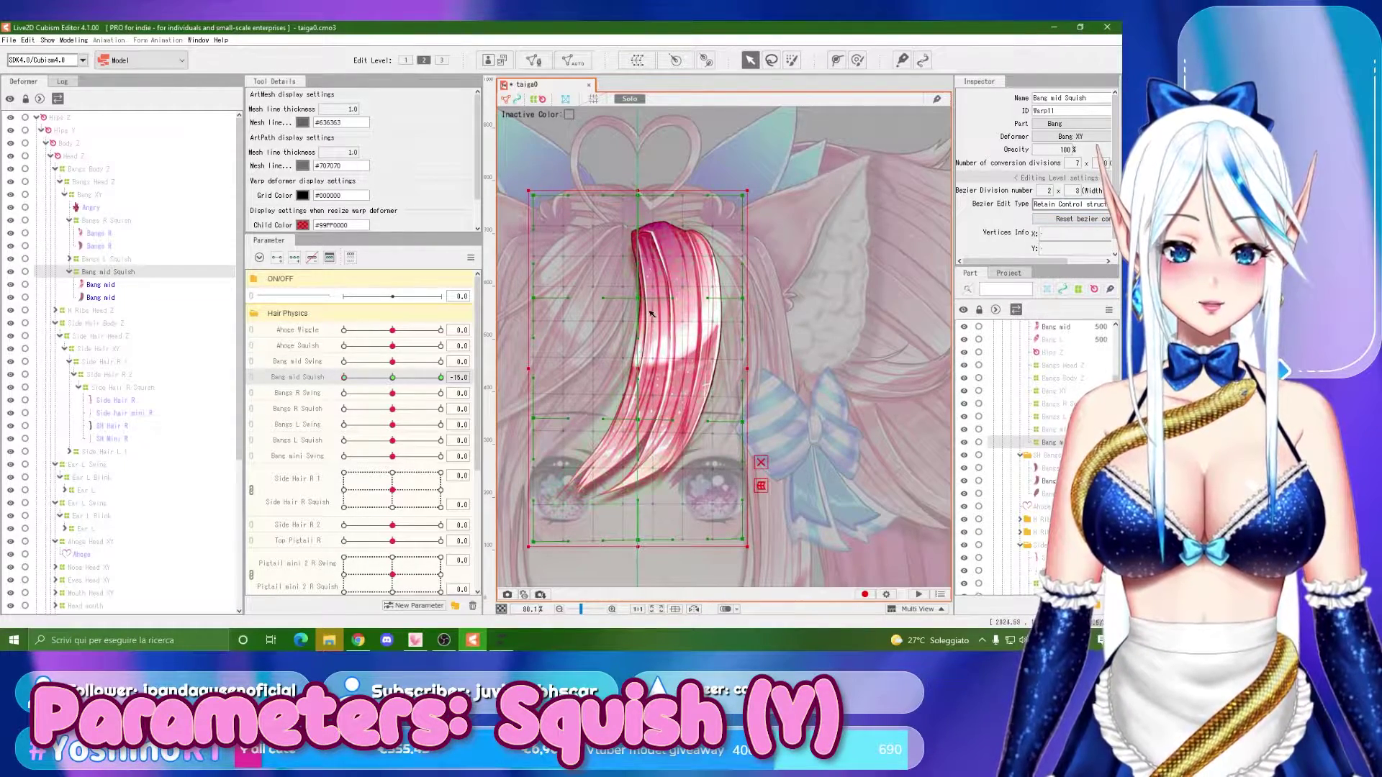
# Try a 2 × 2 Bezier division on the Bang mid Squish deformer, and restore it to 2 × 3.
pyautogui.moveTo(1078, 190); pyautogui.dragTo(1058, 190)
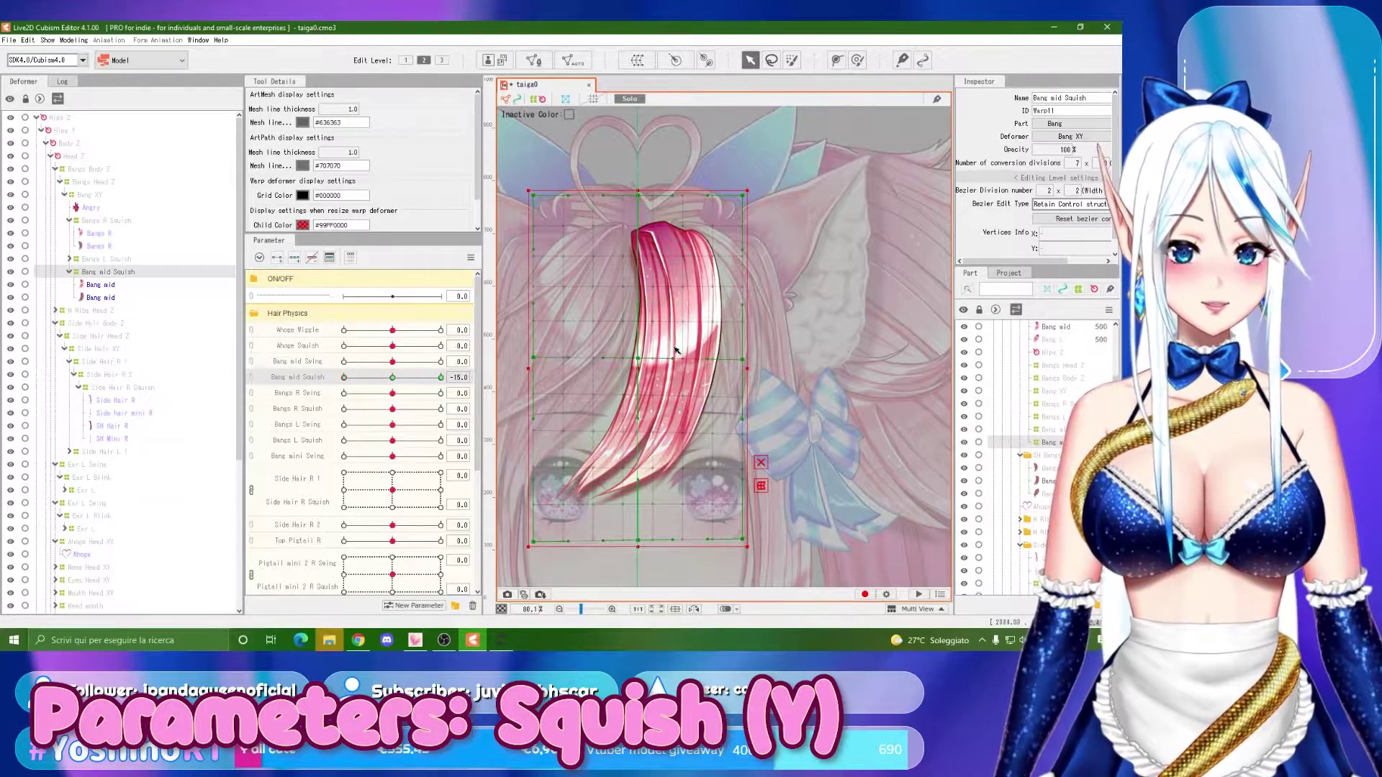
pyautogui.click(761, 463)
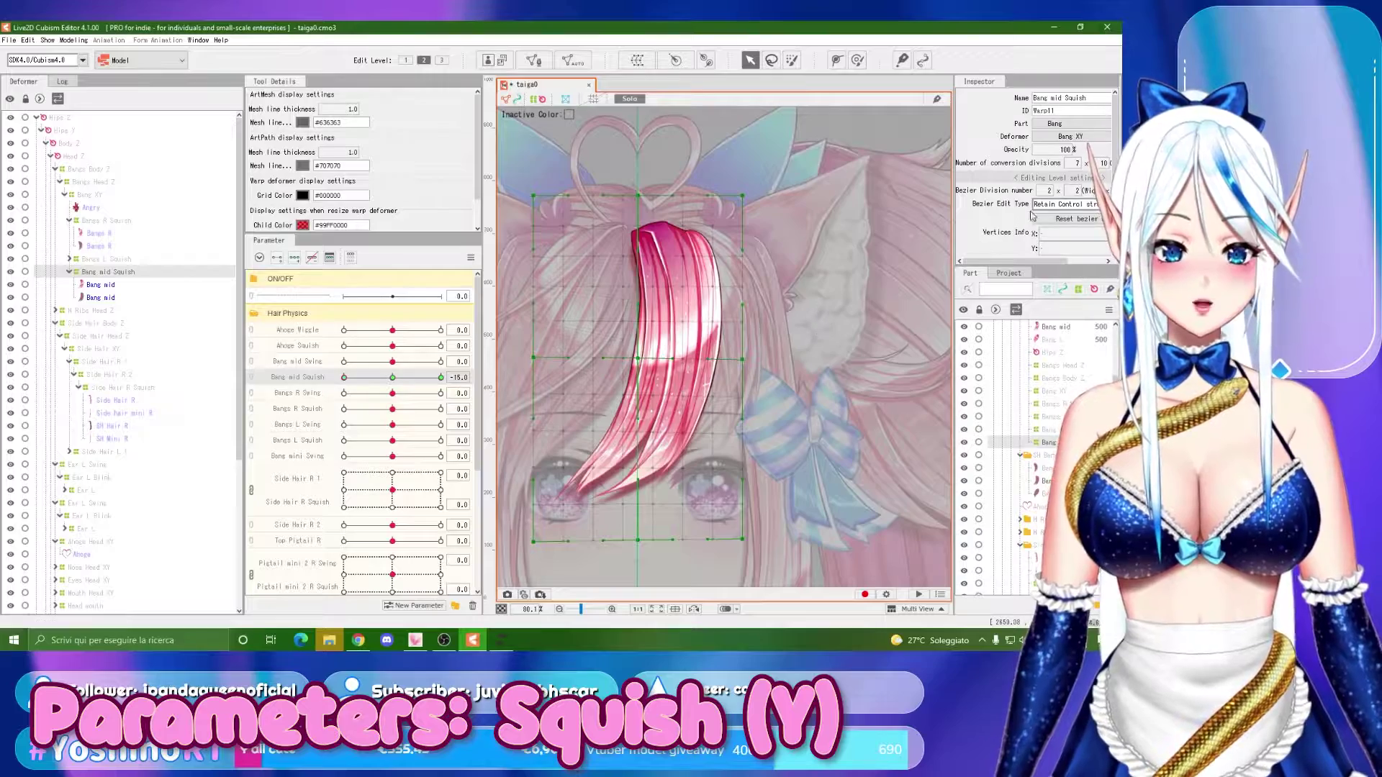
pyautogui.moveTo(1071, 190); pyautogui.dragTo(1101, 190)
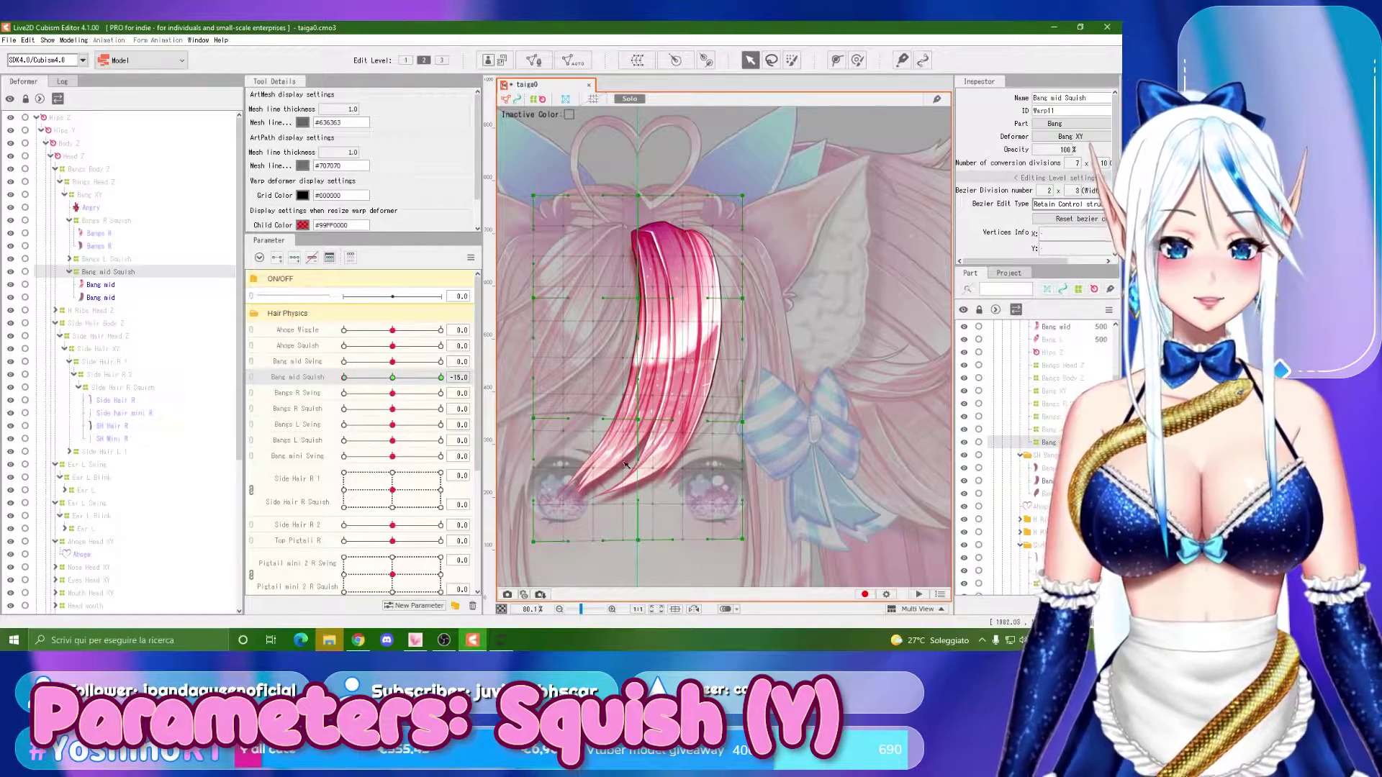
# At Bang mid Squish -15, widen the warp deformer's lower part by moving its bottom corners and lower inner row ends outward.
pyautogui.moveTo(393, 377); pyautogui.dragTo(342, 376)
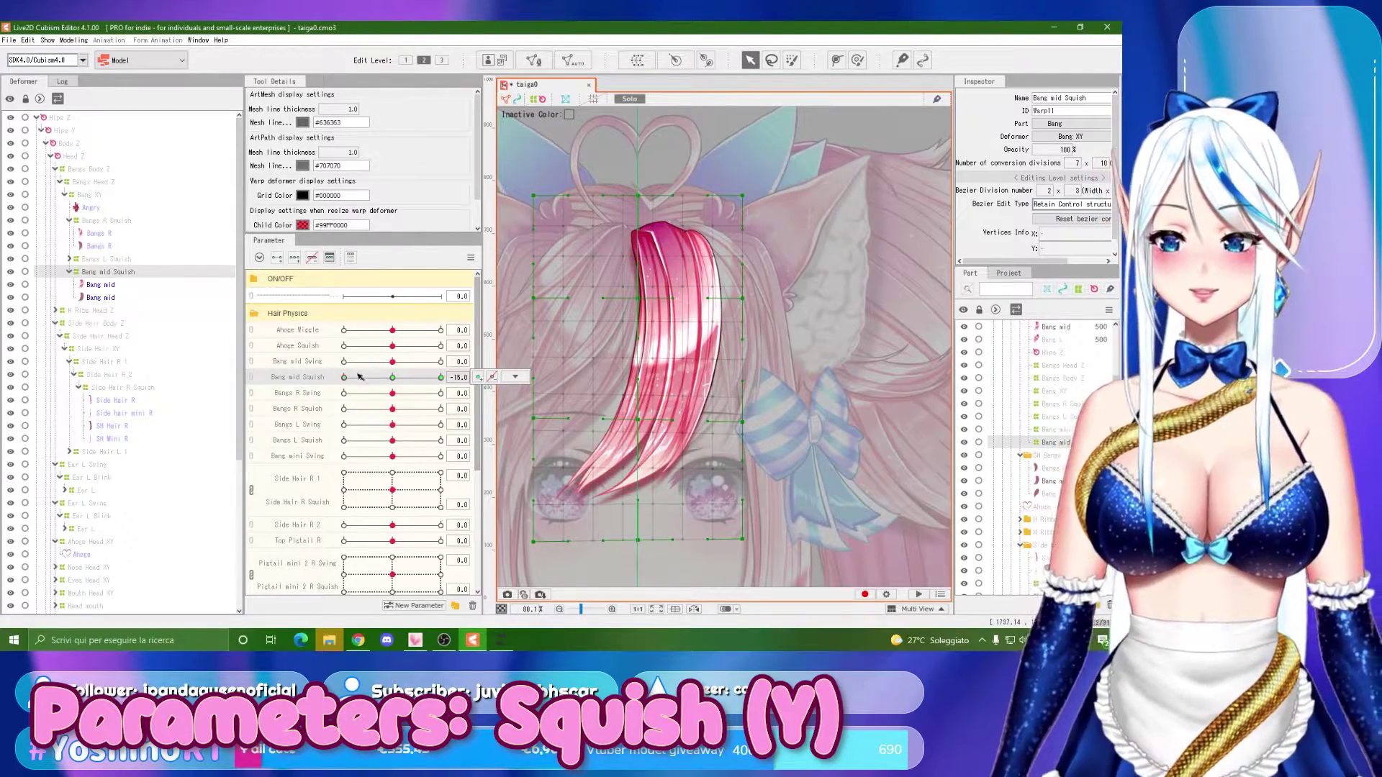
pyautogui.scroll(-2, 683, 381)
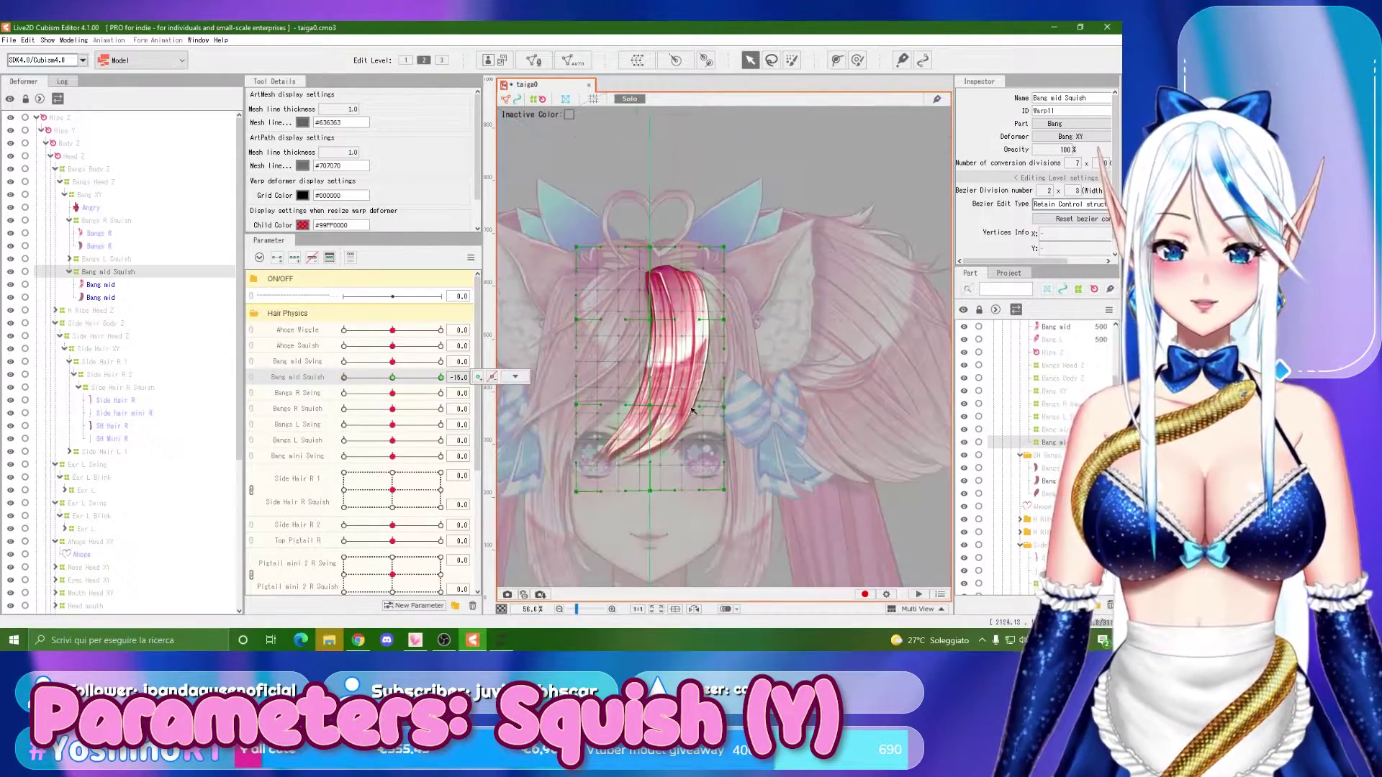
pyautogui.scroll(2, 692, 408)
pyautogui.moveTo(744, 524); pyautogui.dragTo(772, 525)
pyautogui.moveTo(529, 401); pyautogui.dragTo(511, 401)
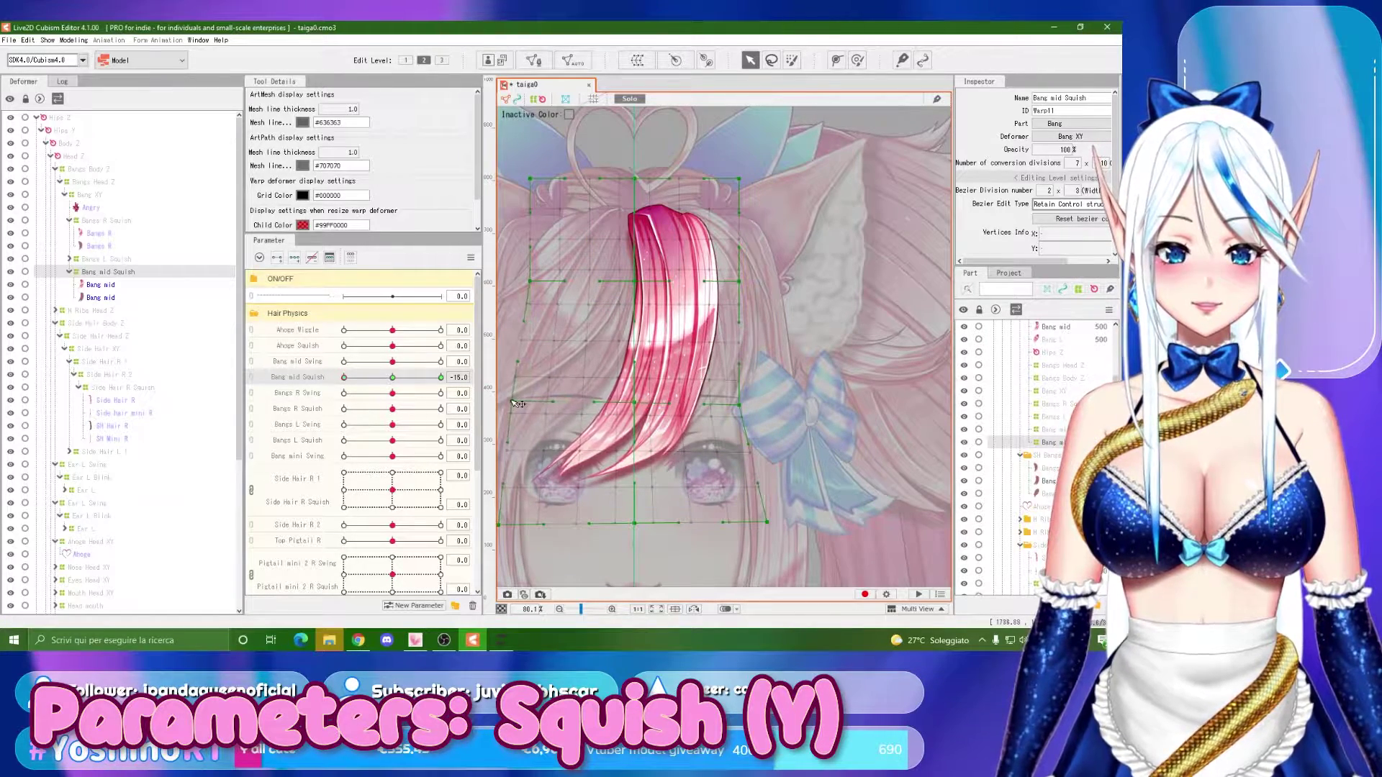
pyautogui.moveTo(740, 405); pyautogui.dragTo(762, 408)
# At Bang mid Squish 15, raise the three control points of the warp deformer's lower inner row.
pyautogui.moveTo(344, 377); pyautogui.dragTo(504, 376)
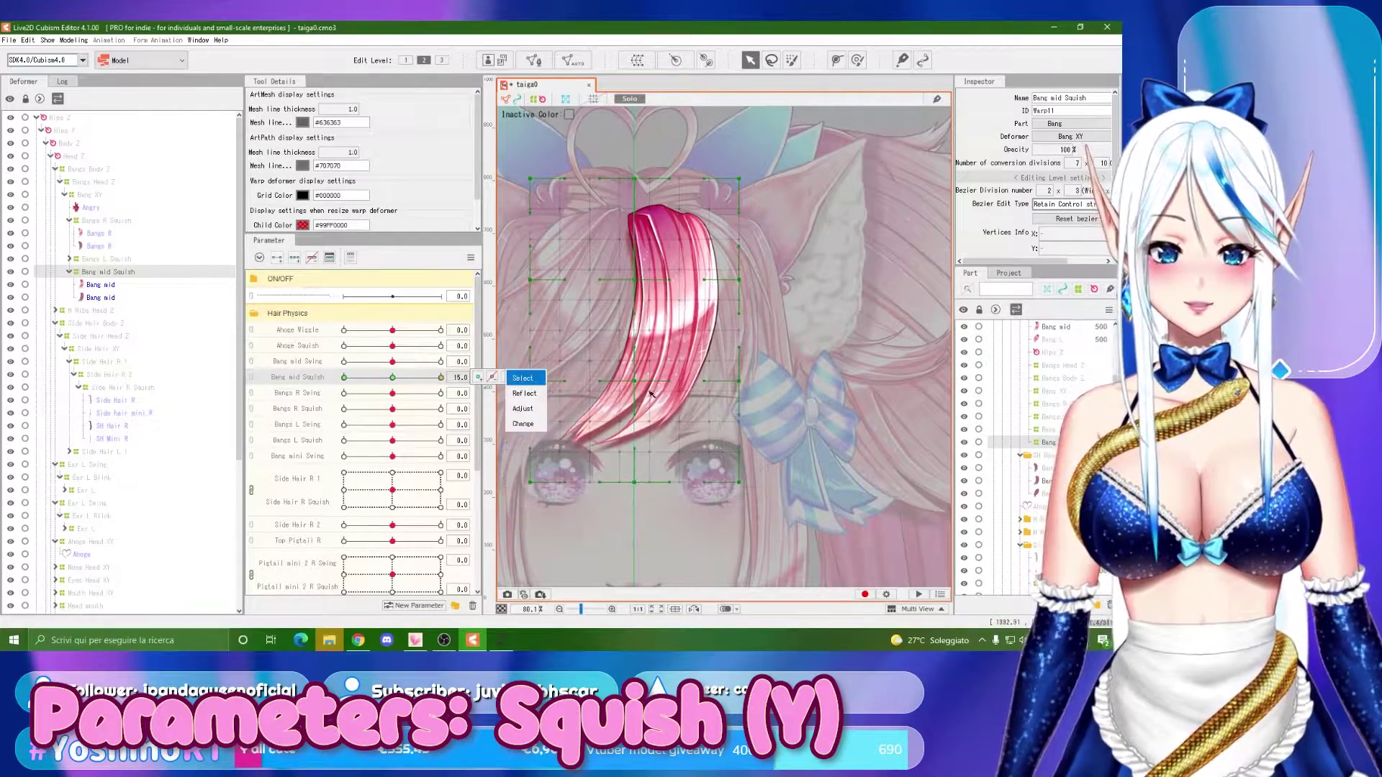
pyautogui.scroll(-3, 737, 409)
pyautogui.scroll(3, 635, 388)
pyautogui.moveTo(583, 392); pyautogui.dragTo(585, 375)
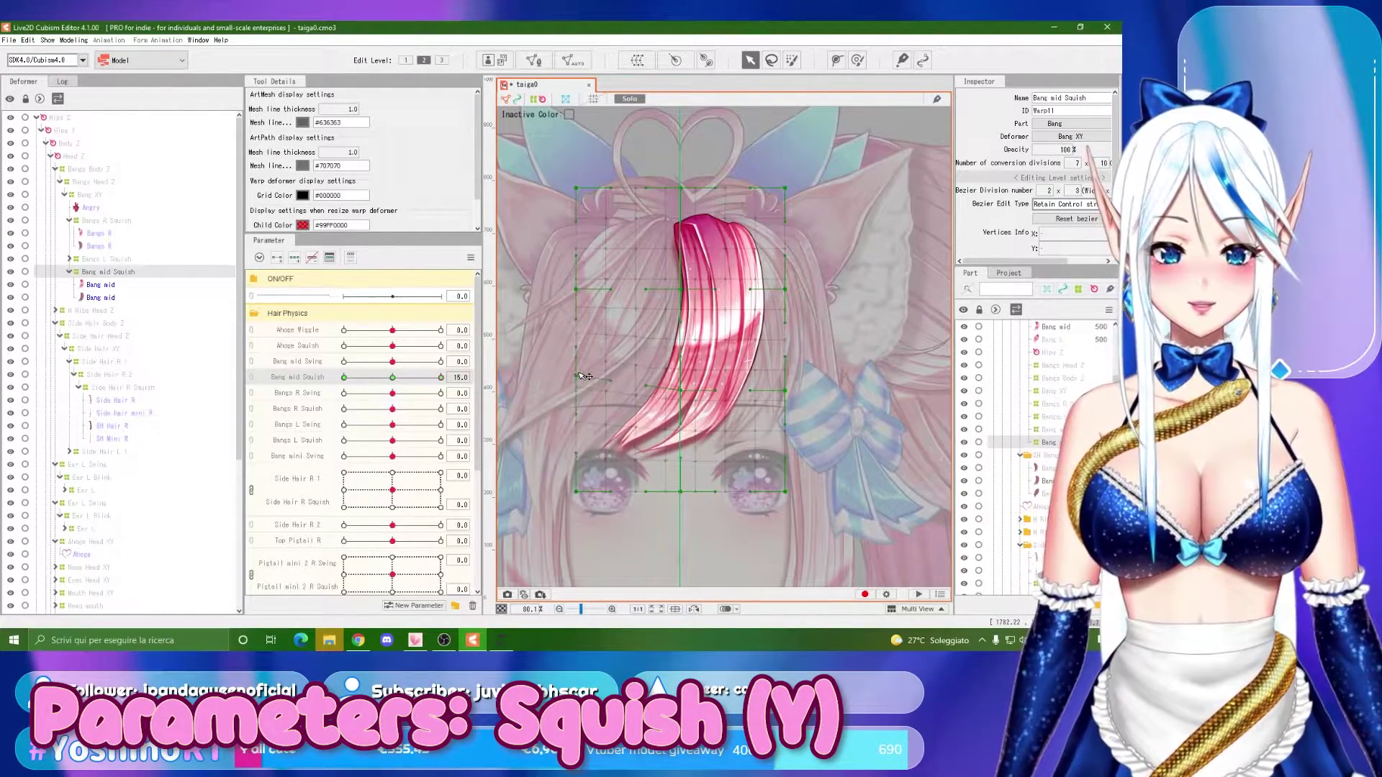
pyautogui.moveTo(689, 393); pyautogui.dragTo(689, 375)
pyautogui.moveTo(787, 392); pyautogui.dragTo(789, 377)
# Raise the warp deformer's bottom corners and center point at the 15 squish key, leveling the bottom edge.
pyautogui.moveTo(575, 493); pyautogui.dragTo(576, 450)
pyautogui.moveTo(680, 492); pyautogui.dragTo(681, 455)
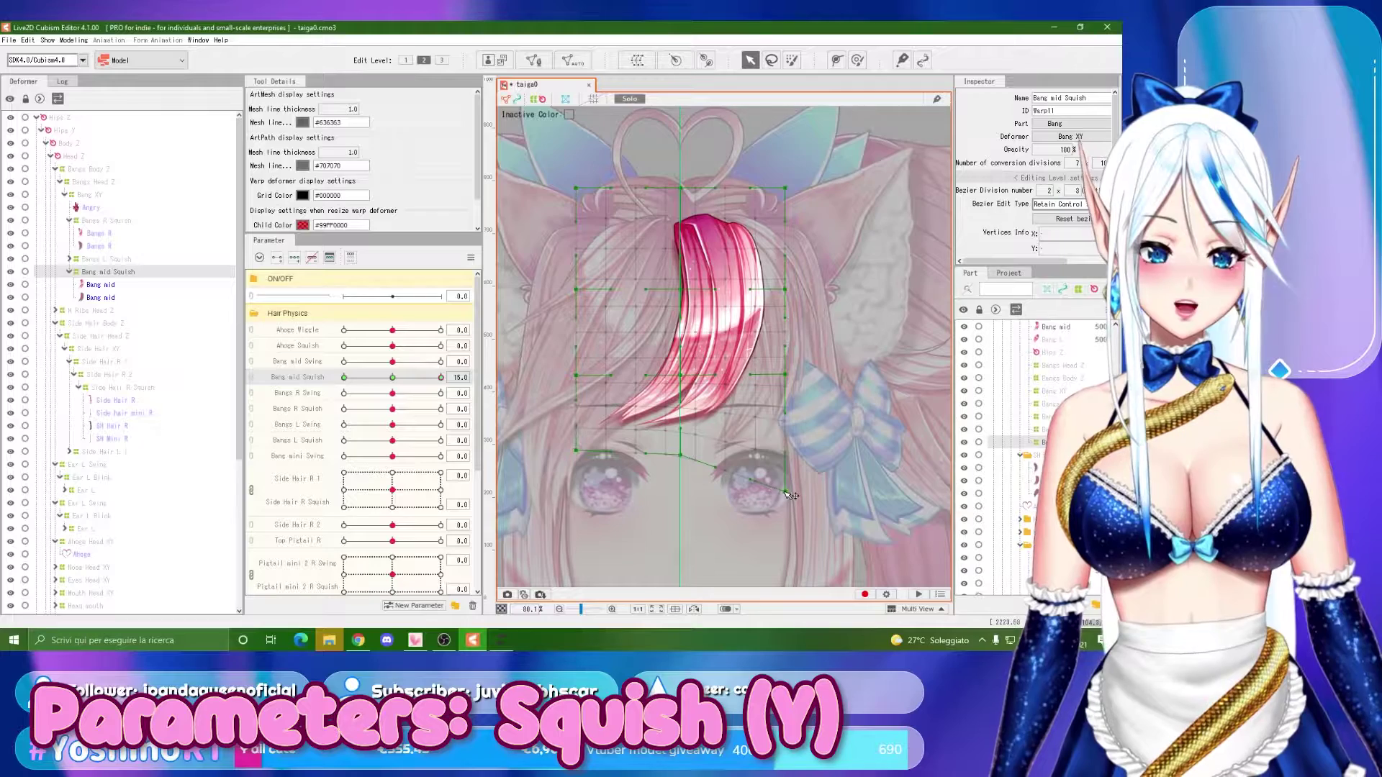
pyautogui.moveTo(790, 495); pyautogui.dragTo(792, 469)
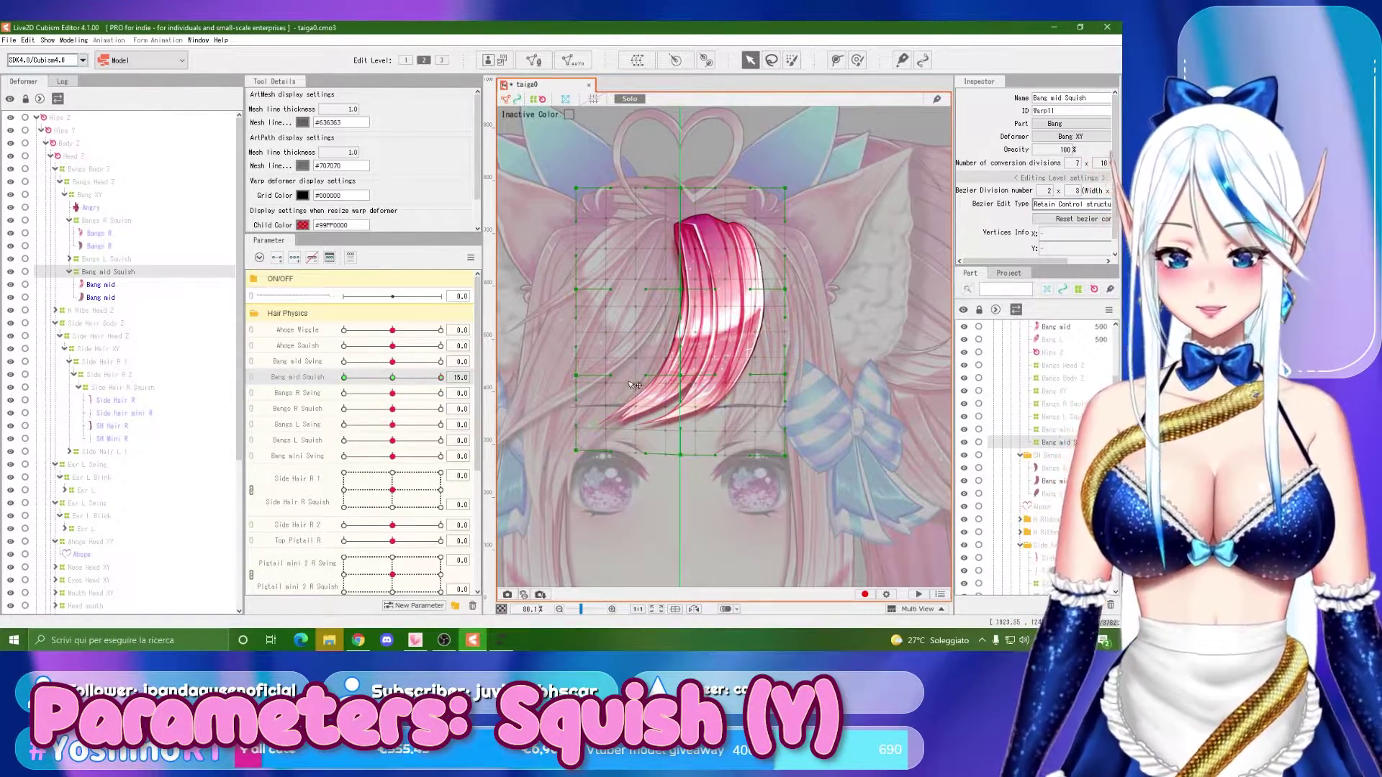
pyautogui.moveTo(688, 455); pyautogui.dragTo(693, 450)
pyautogui.moveTo(793, 459); pyautogui.dragTo(792, 450)
# At Bang mid Squish -15, spread the warp deformer's bottom corners further outward and lower the bottom edge's center point.
pyautogui.moveTo(393, 377); pyautogui.dragTo(317, 370)
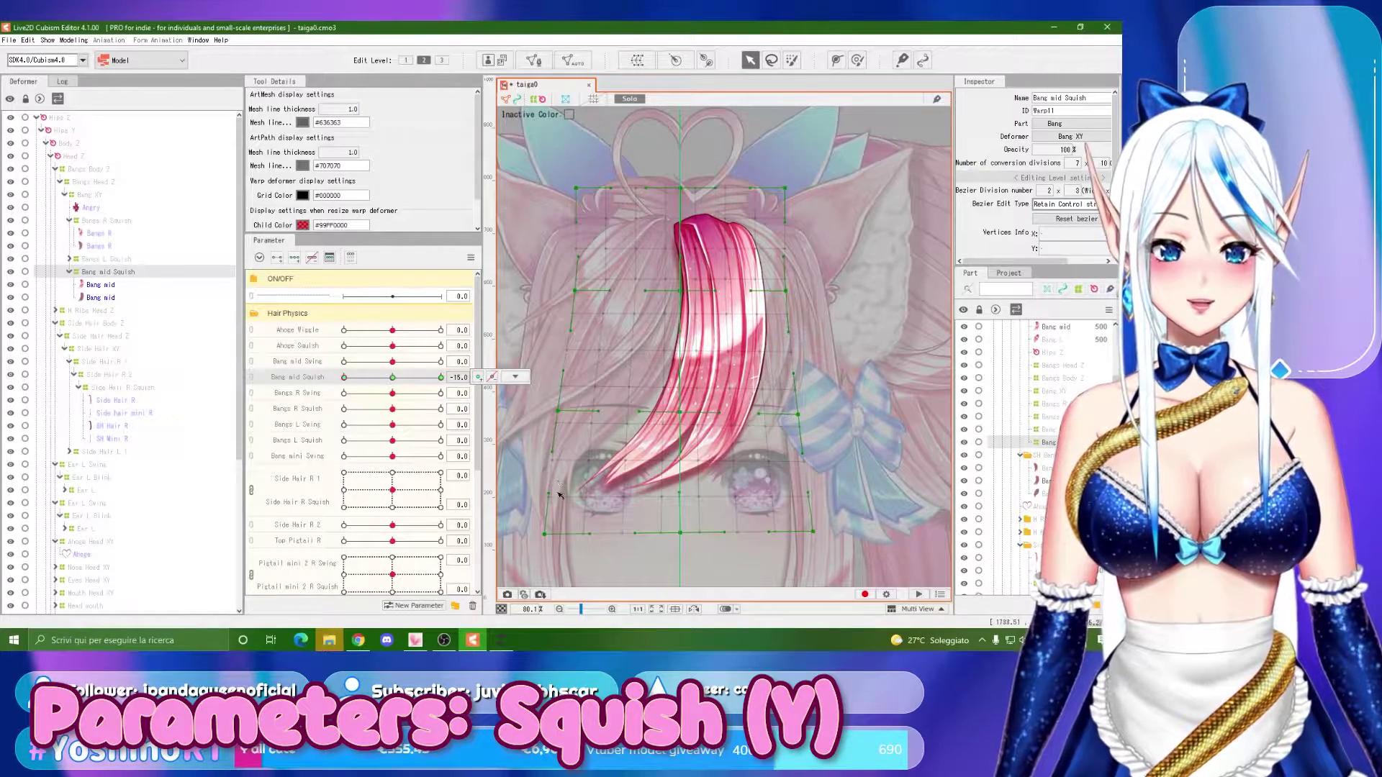
pyautogui.moveTo(545, 534); pyautogui.dragTo(530, 534)
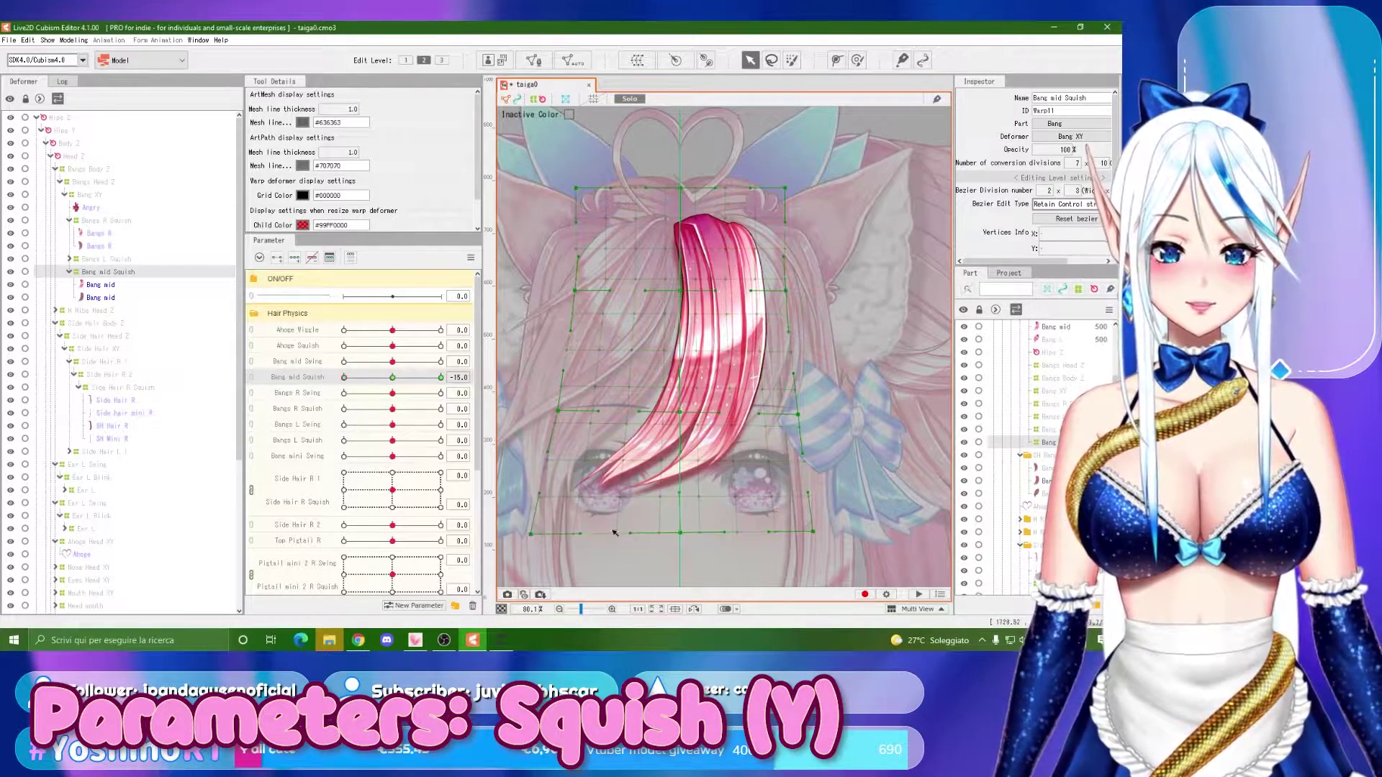
pyautogui.moveTo(824, 535); pyautogui.dragTo(839, 531)
pyautogui.moveTo(689, 539); pyautogui.dragTo(690, 550)
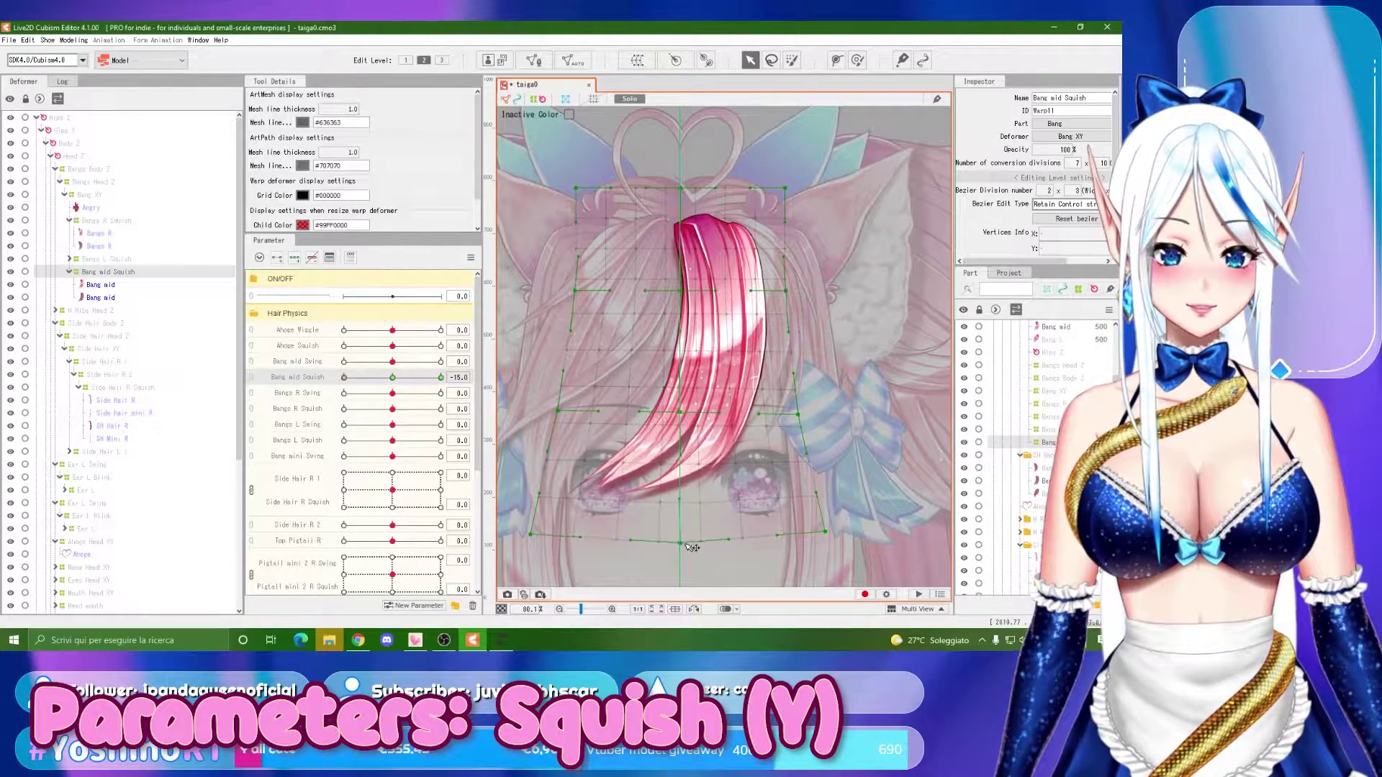
# At Bang mid Squish 15, narrow the warp deformer's lower part by moving the lower inner row ends and bottom corners inward.
pyautogui.moveTo(344, 378); pyautogui.dragTo(278, 353)
pyautogui.click(440, 377)
pyautogui.moveTo(575, 374); pyautogui.dragTo(589, 374)
pyautogui.moveTo(784, 373); pyautogui.dragTo(777, 373)
pyautogui.moveTo(577, 449); pyautogui.dragTo(612, 449)
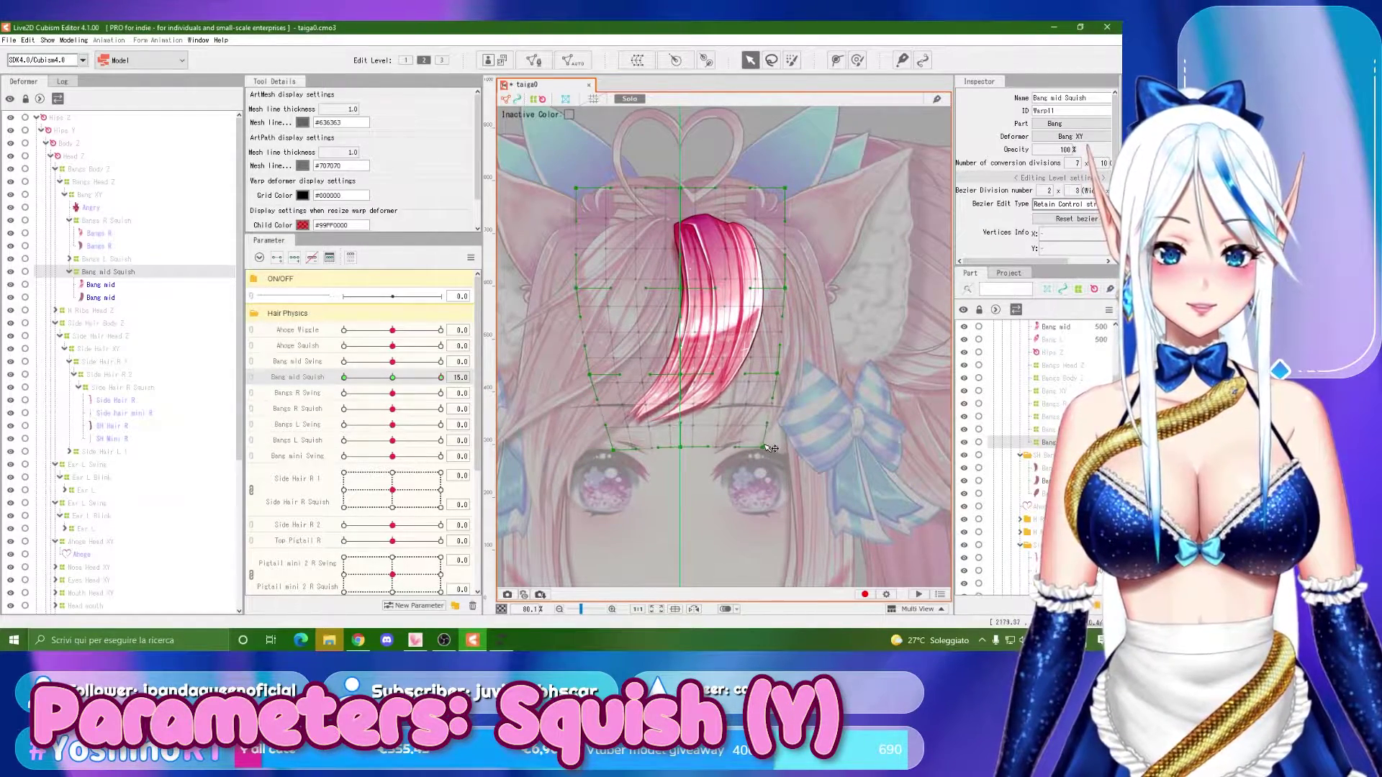
# Return Bang mid Squish to 0 and turn off Solo display to show the whole model.
pyautogui.moveTo(436, 378); pyautogui.dragTo(393, 365)
pyautogui.click(629, 99)
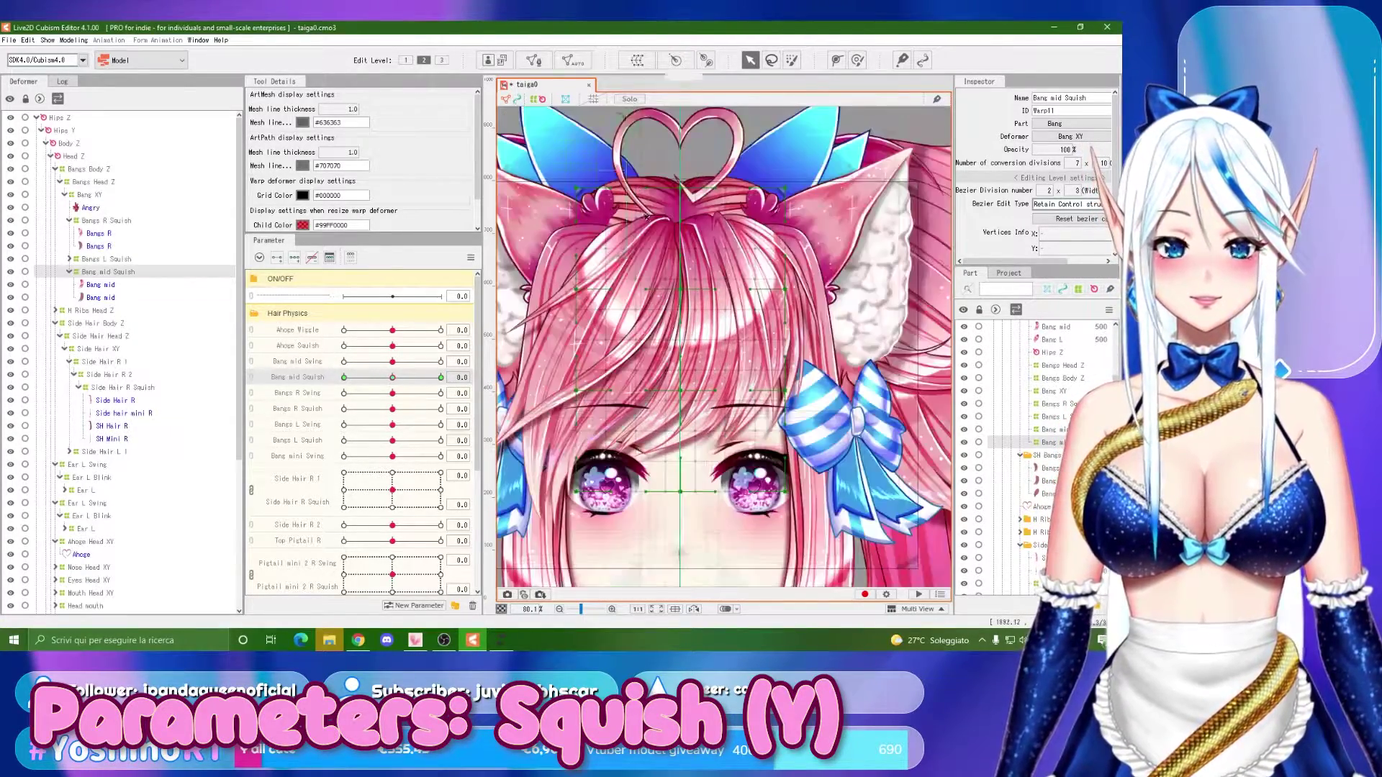
pyautogui.scroll(-2, 634, 301)
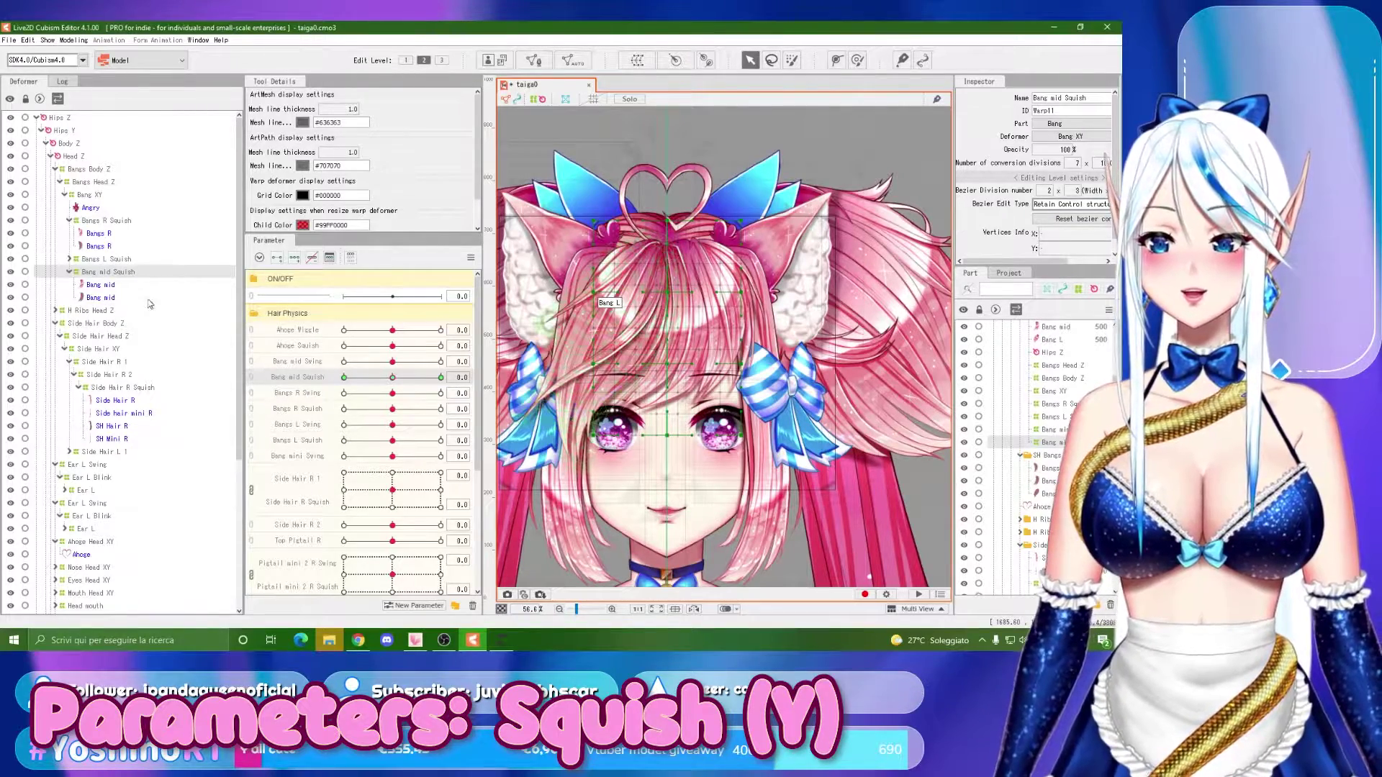
pyautogui.scroll(-1, 656, 378)
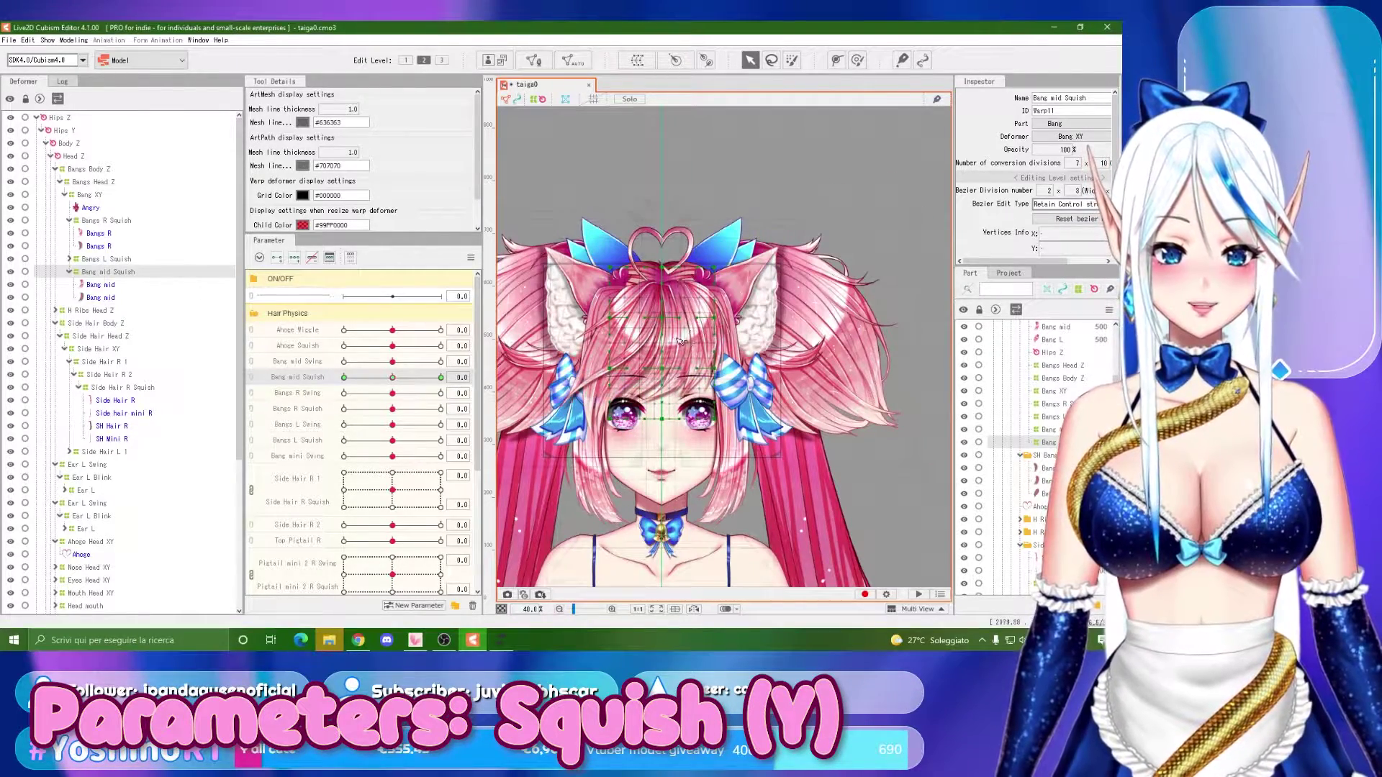
pyautogui.scroll(1, 628, 317)
# Open the Physics/Scene Blending Settings and frame the preview on the model's face and hair.
pyautogui.click(75, 40)
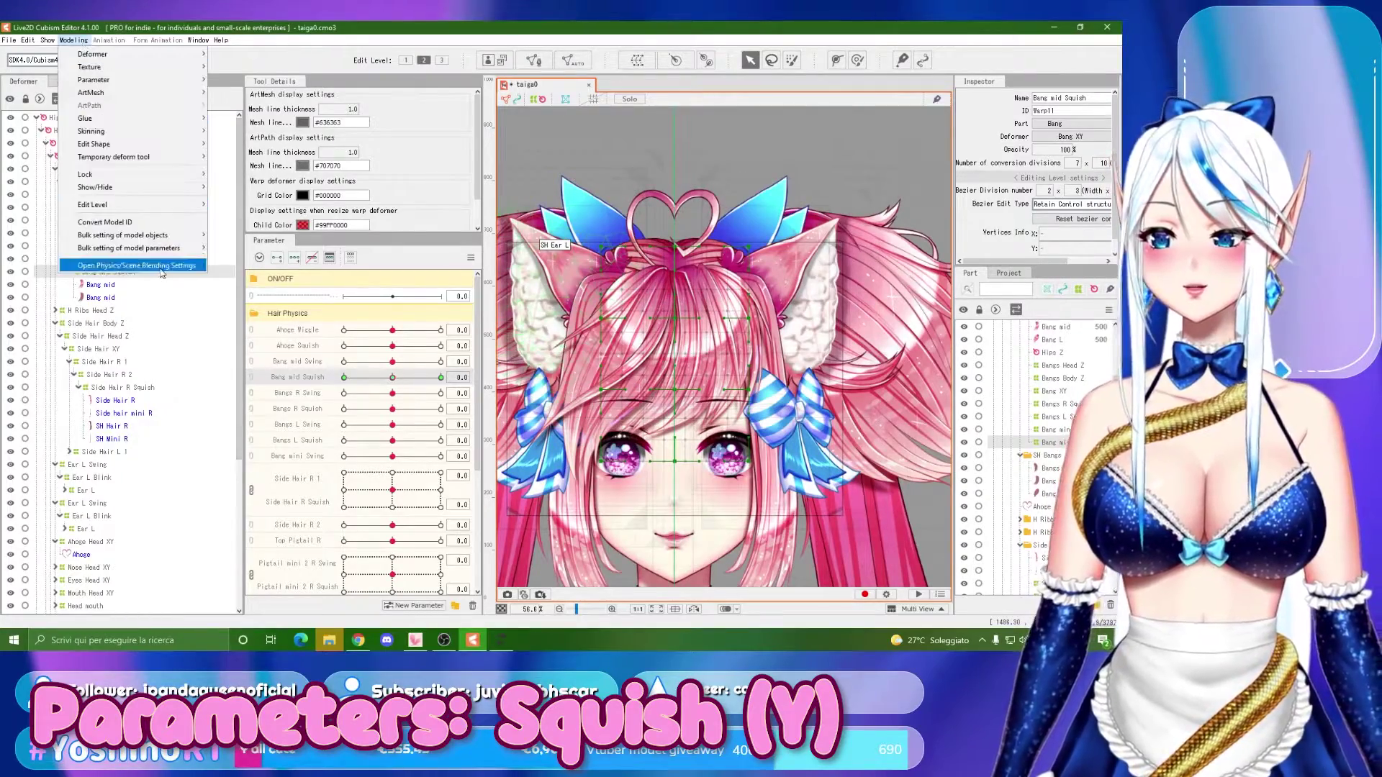
pyautogui.click(130, 266)
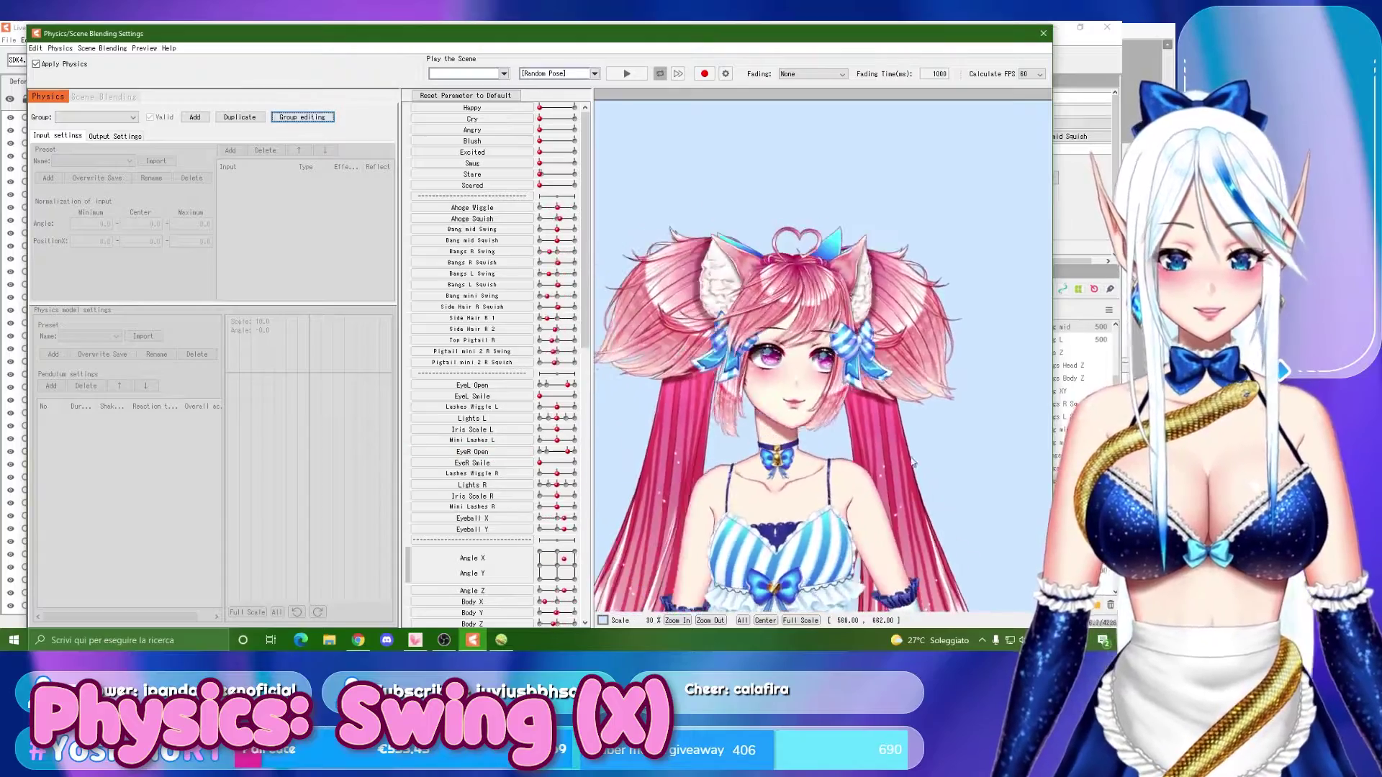
pyautogui.scroll(2, 772, 318)
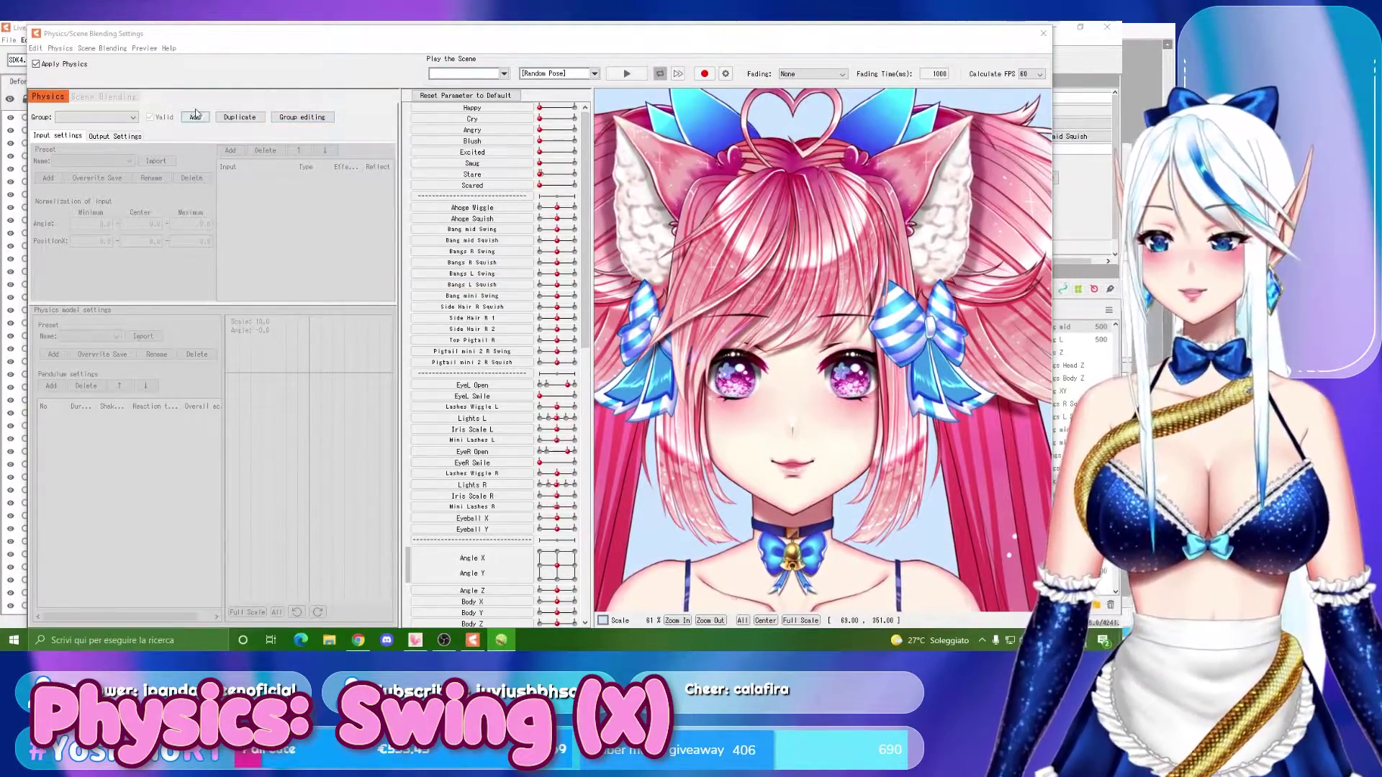
# Add a physics group named Bang mid Swing with the Head Input preset and the Hair (Long) physics model preset.
pyautogui.click(194, 117)
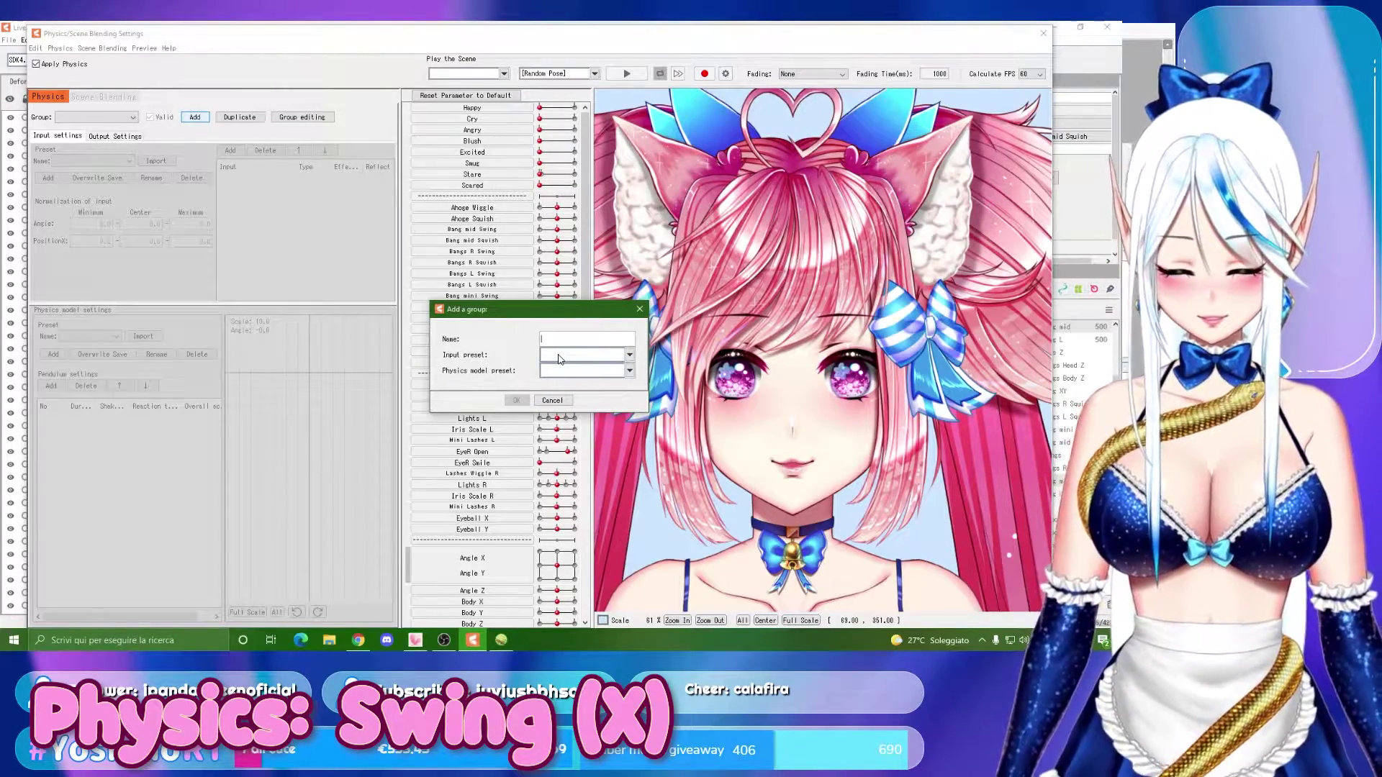
pyautogui.write('Bang mid Swing')
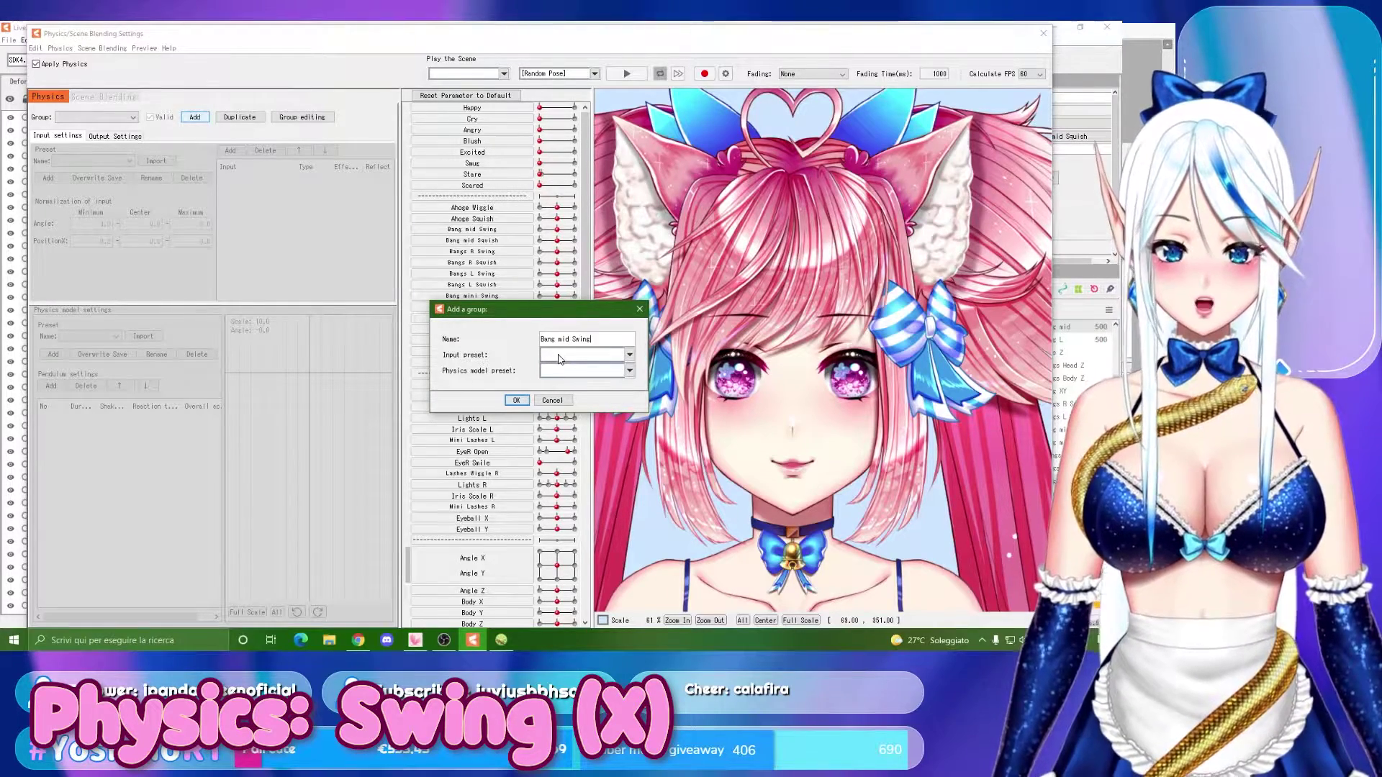
pyautogui.click(559, 355)
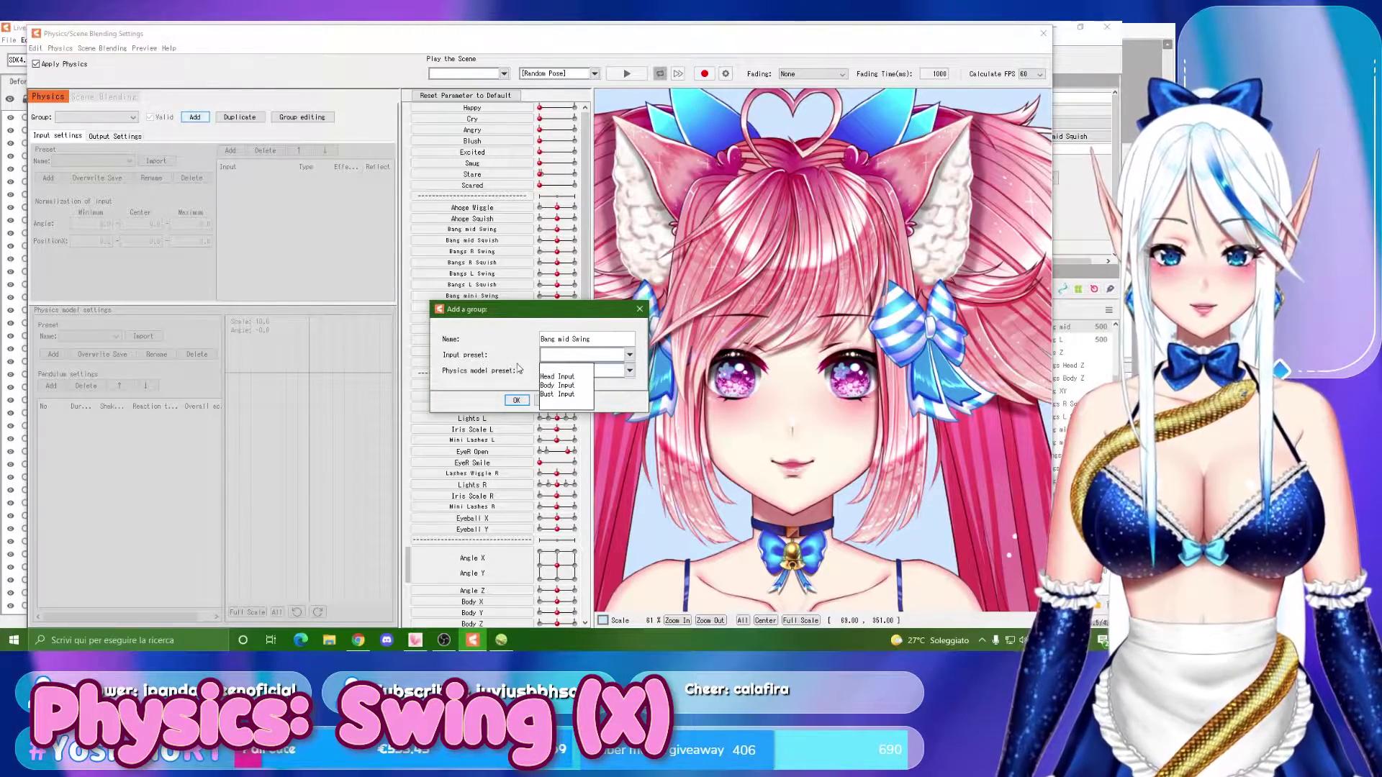
pyautogui.click(557, 376)
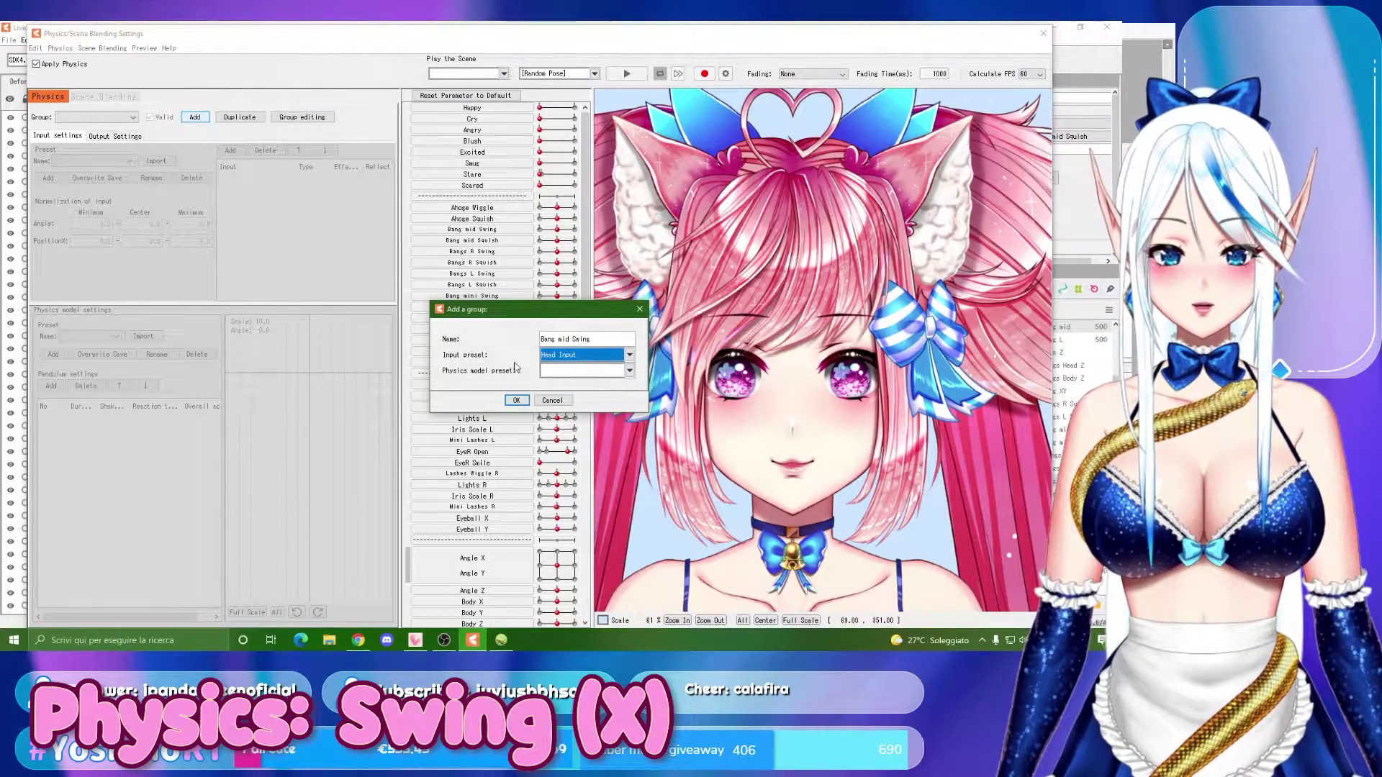
pyautogui.click(568, 373)
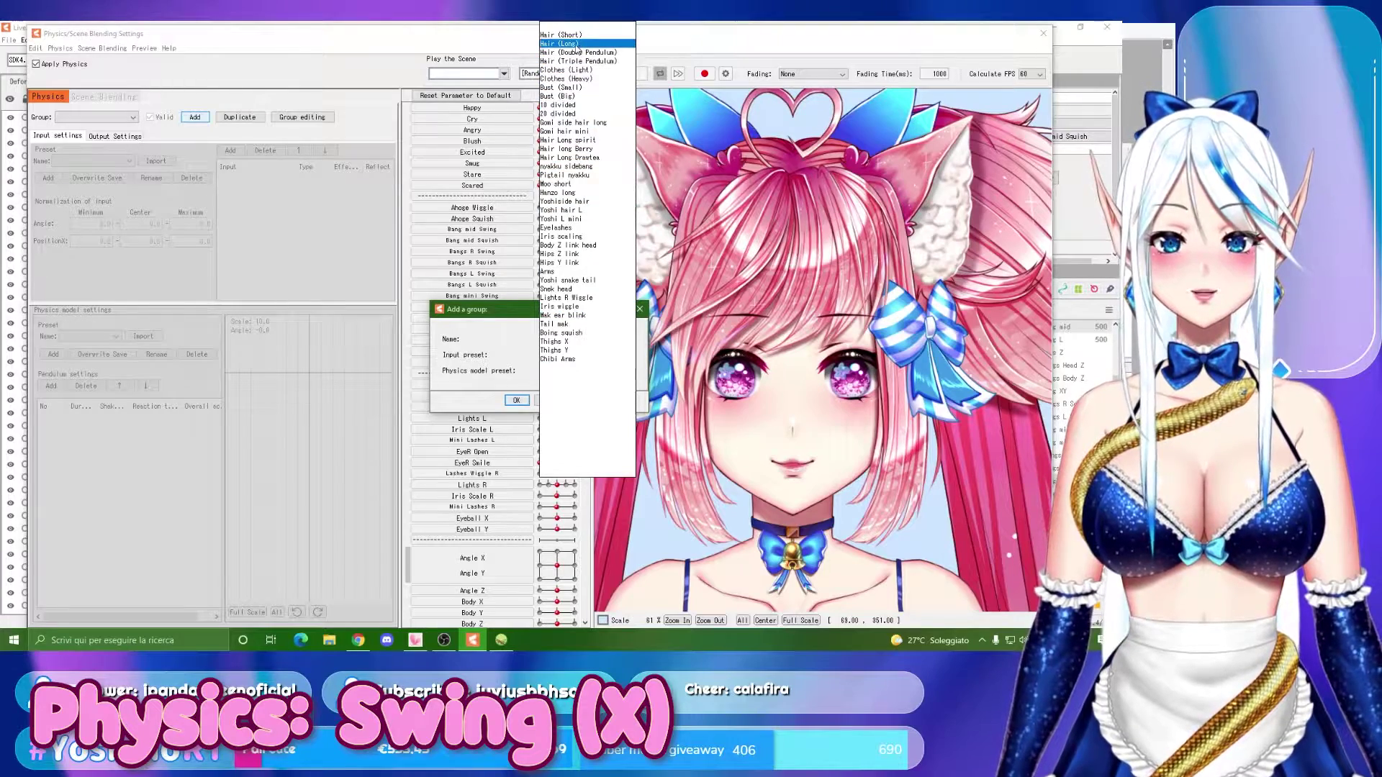
pyautogui.click(575, 45)
pyautogui.click(585, 379)
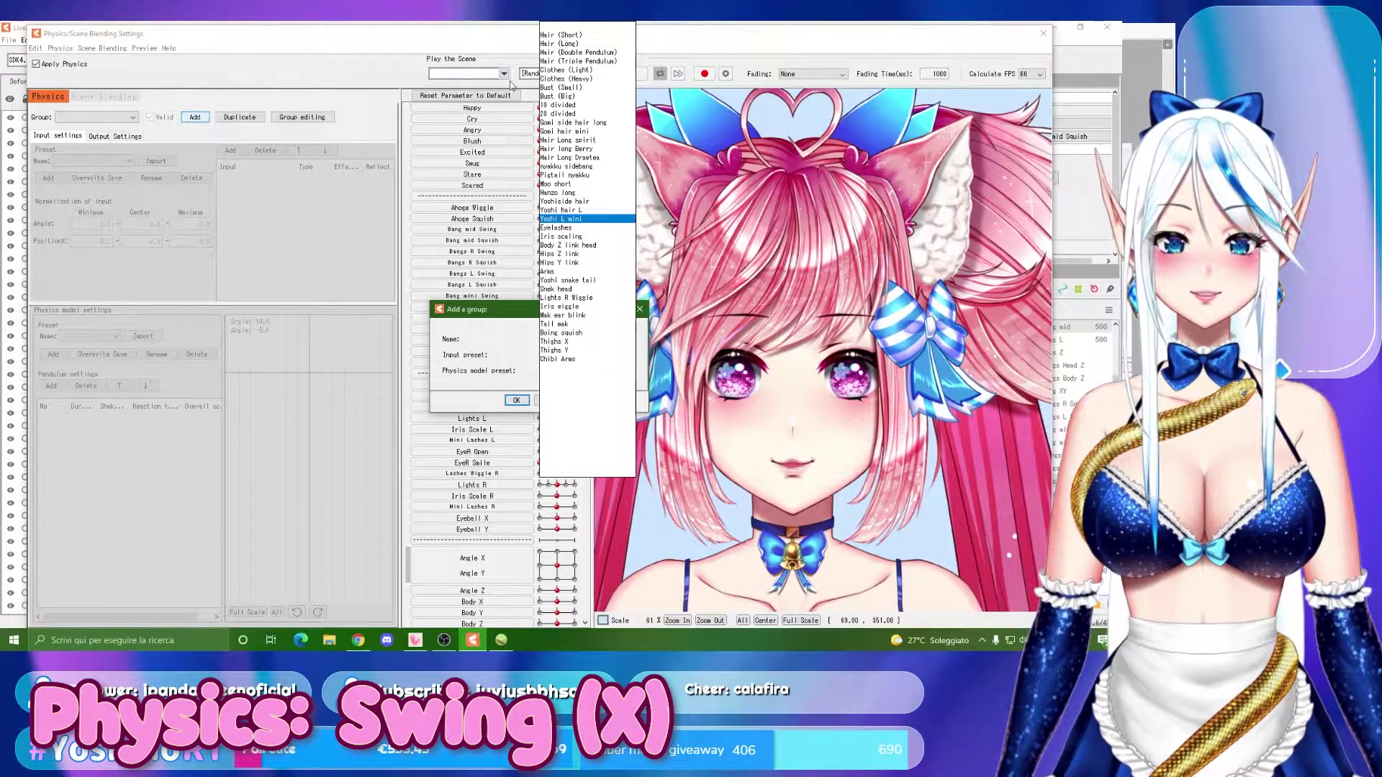
pyautogui.click(573, 44)
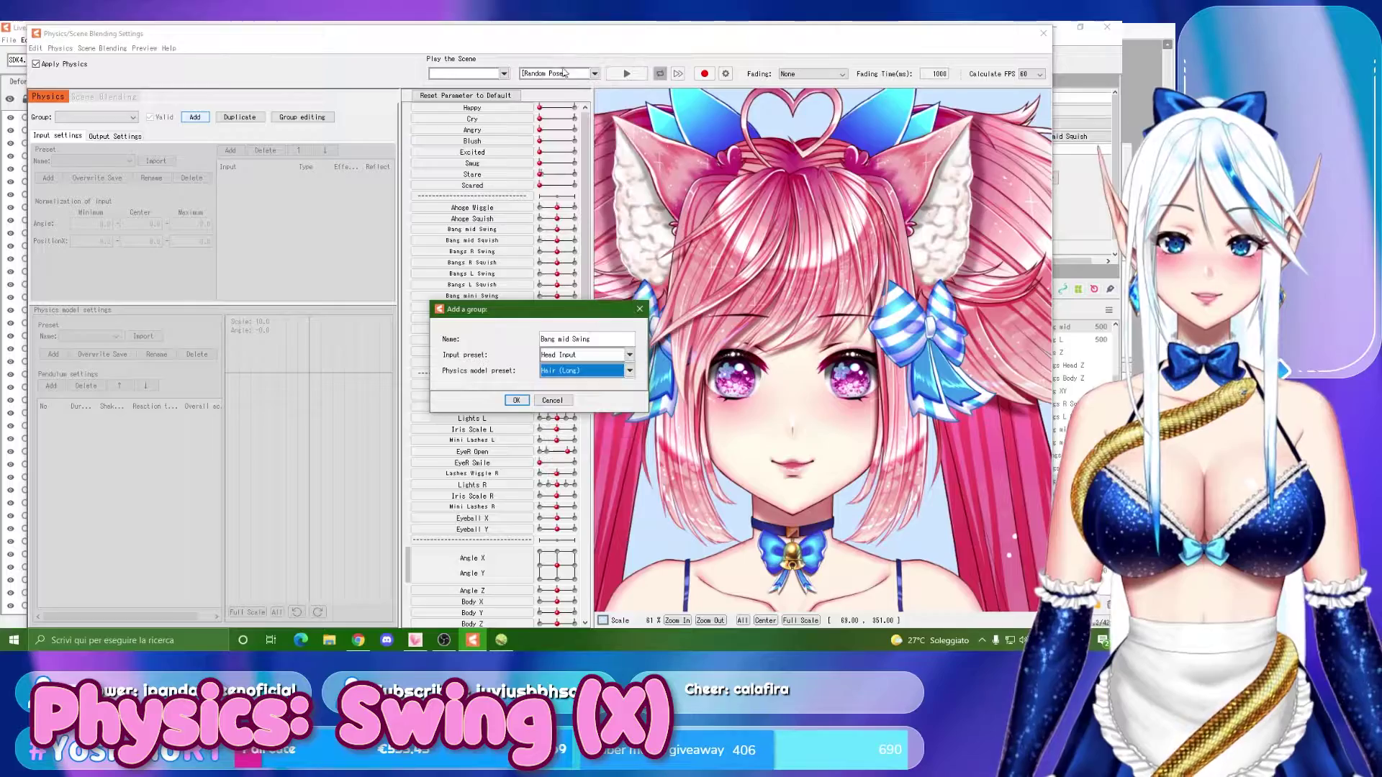
pyautogui.click(516, 400)
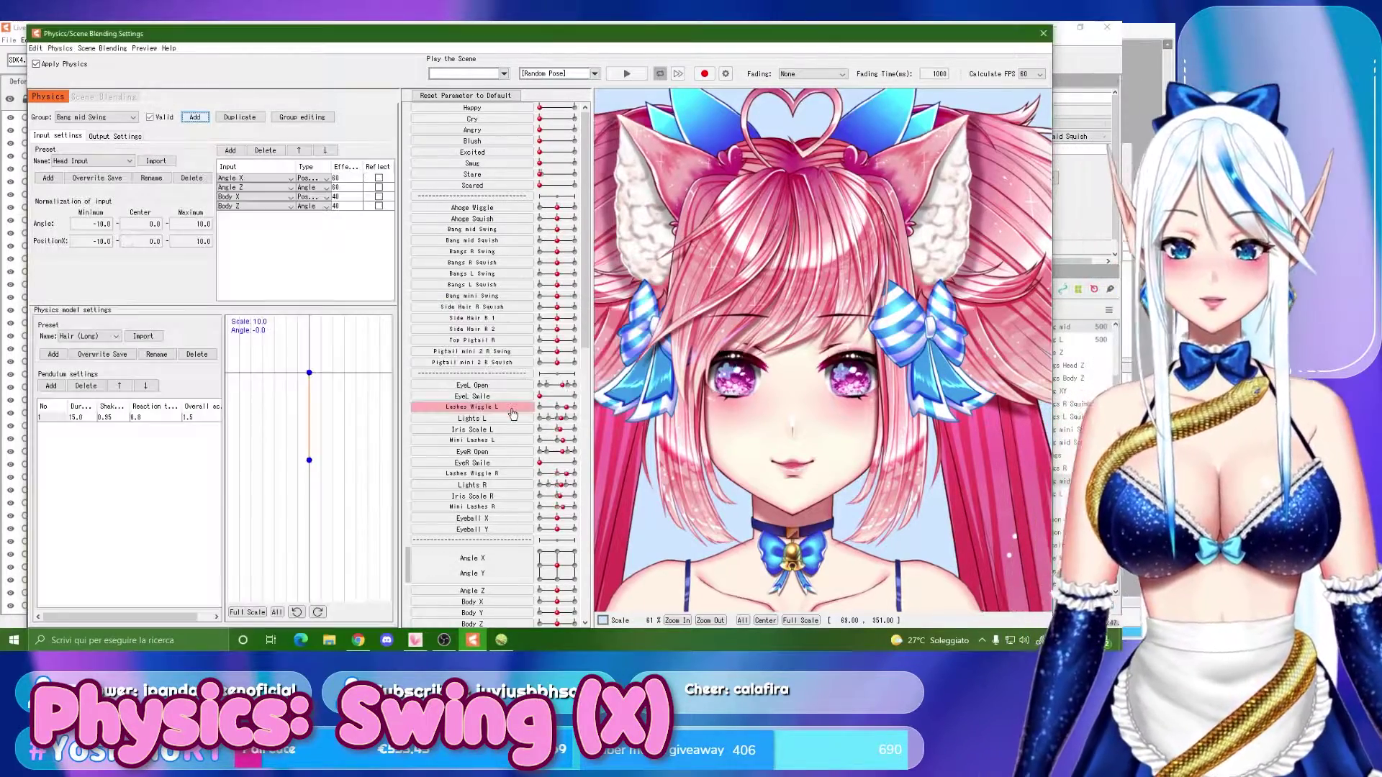
# Add the Bang mid Swing parameter as an output of the Bang mid Swing physics group.
pyautogui.click(122, 136)
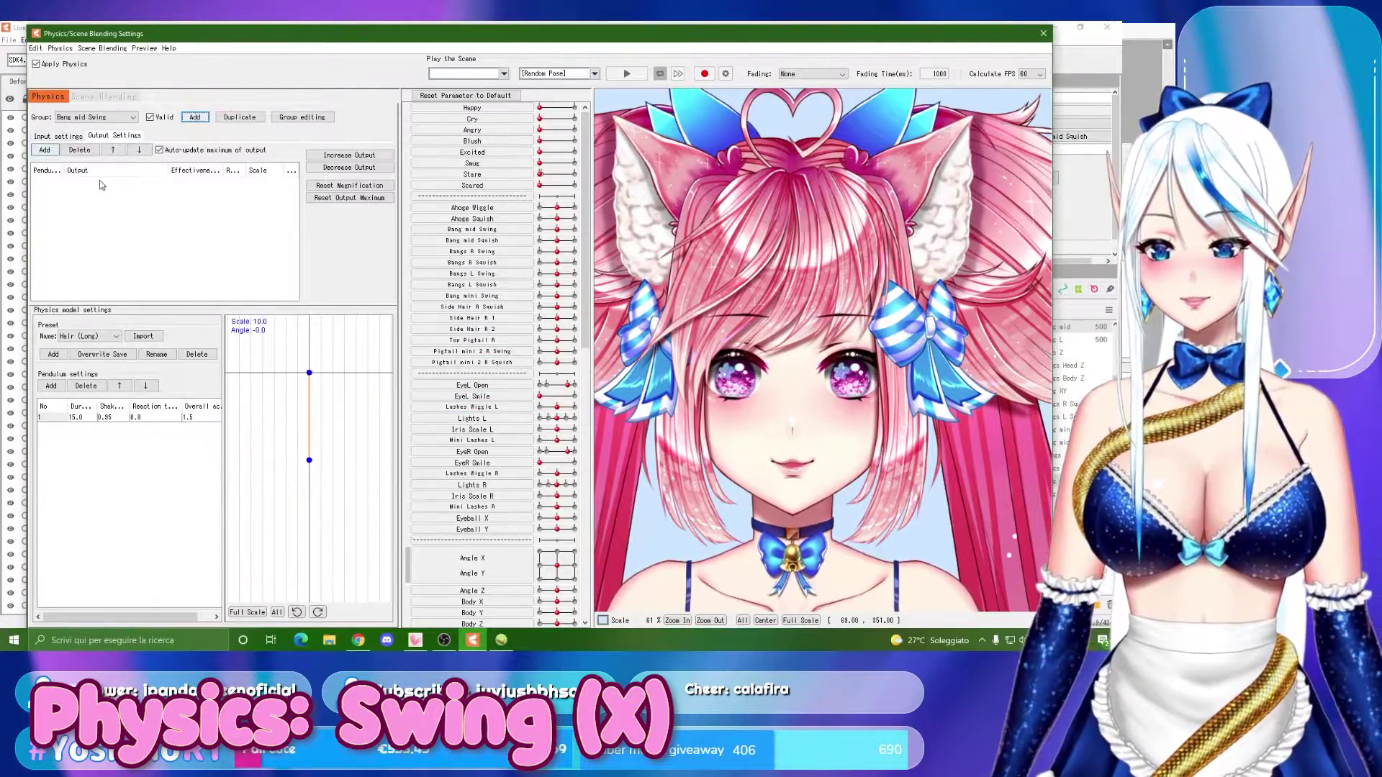
pyautogui.rightClick(124, 227)
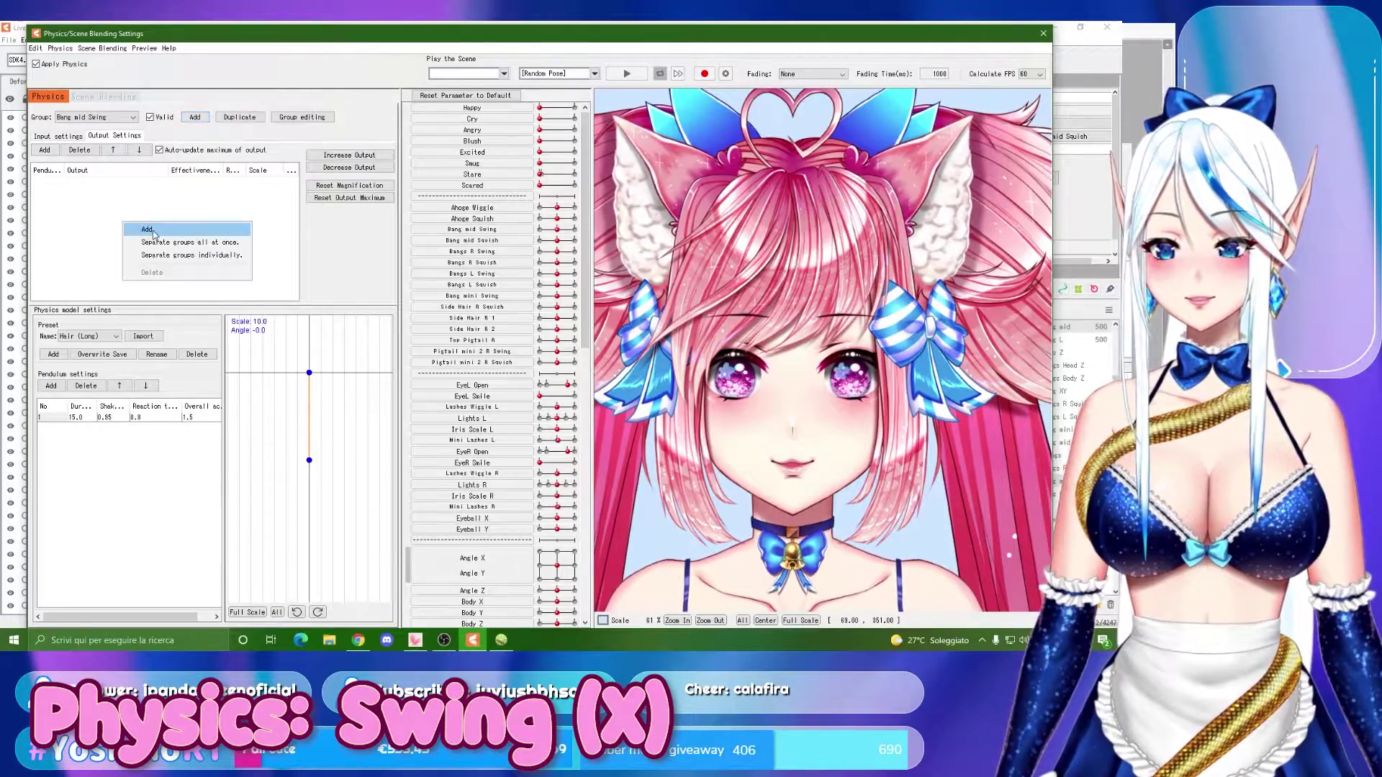
pyautogui.click(144, 229)
pyautogui.click(491, 334)
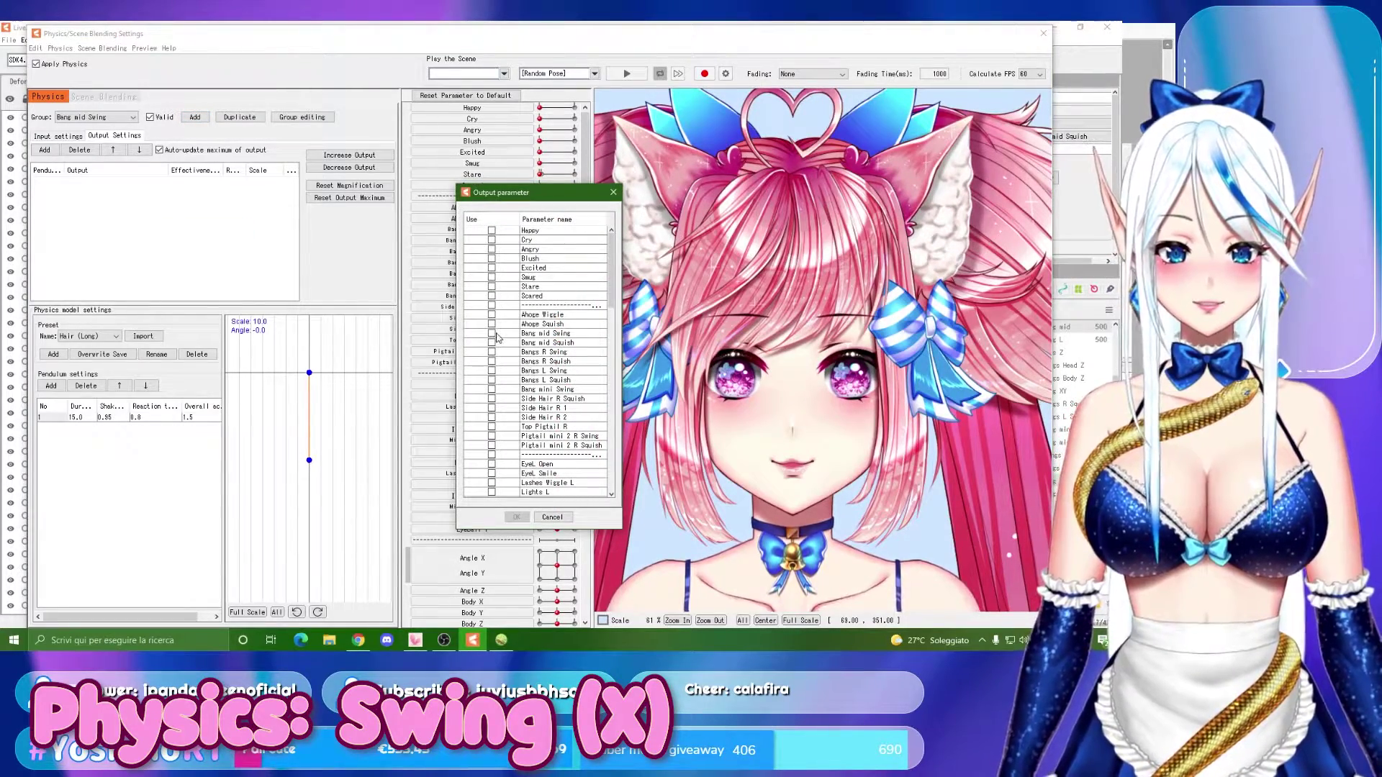
pyautogui.click(517, 518)
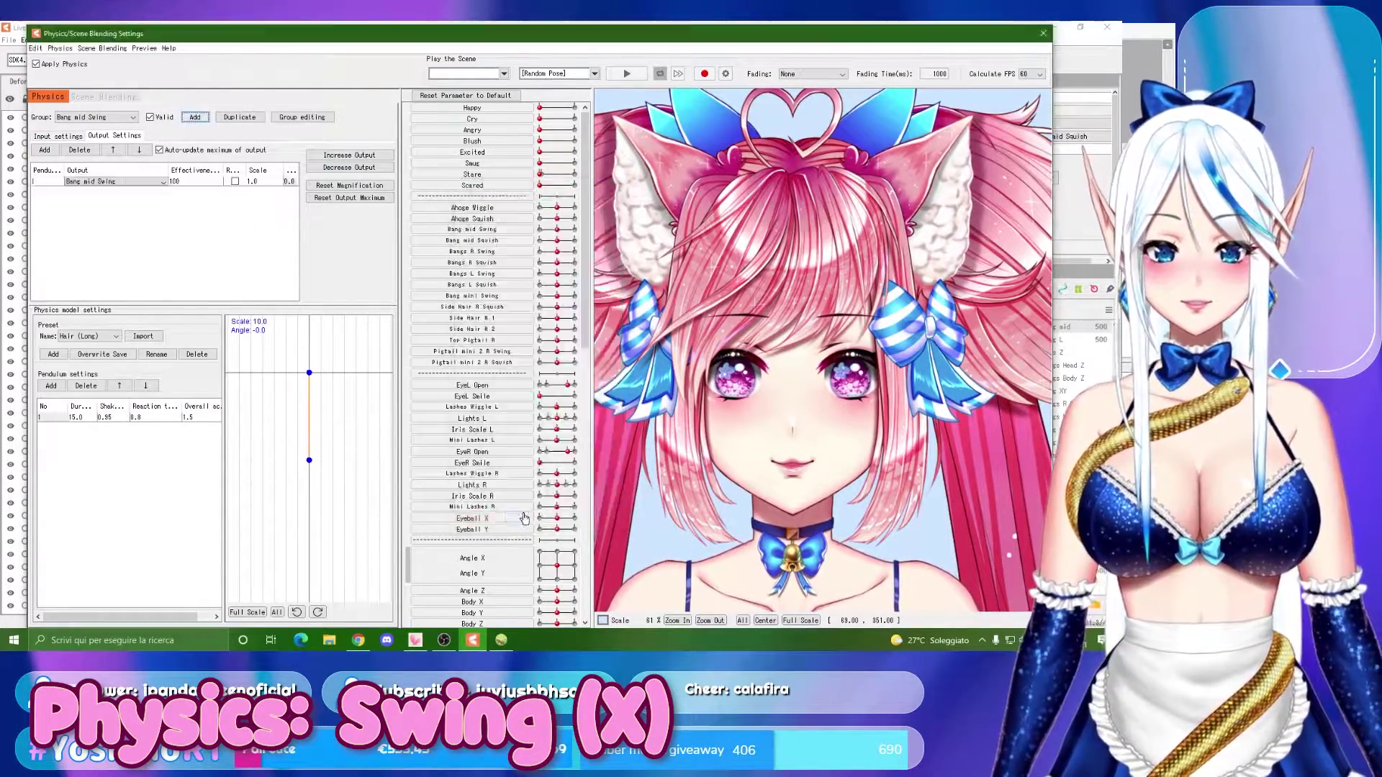
# Check the Bang mid Swing parameter in the model's parameter list and set the physics output's scale to 15.
pyautogui.moveTo(392, 38); pyautogui.dragTo(786, 43)
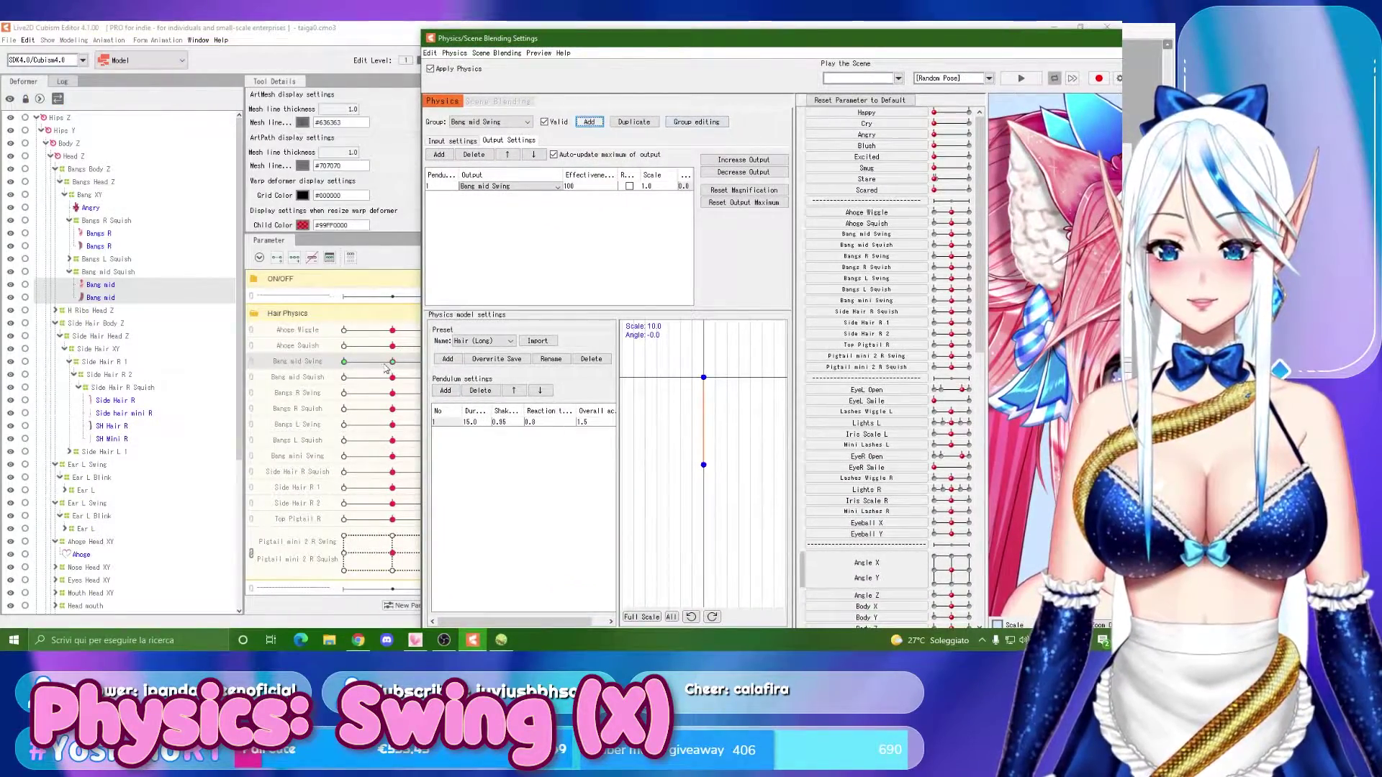
pyautogui.moveTo(568, 45); pyautogui.dragTo(664, 54)
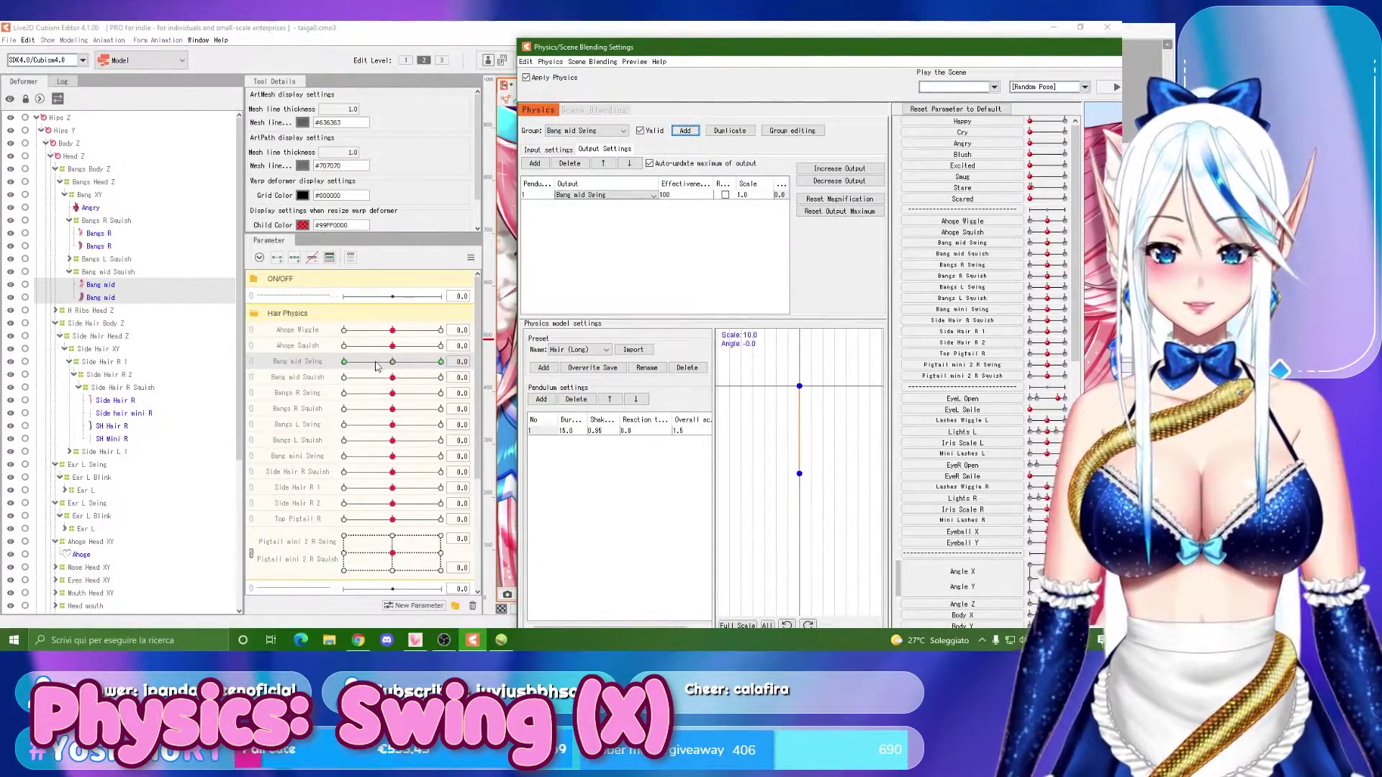
pyautogui.moveTo(736, 55); pyautogui.dragTo(230, 57)
pyautogui.doubleClick(247, 198)
pyautogui.write('15')
pyautogui.press('Return')
pyautogui.moveTo(342, 48); pyautogui.dragTo(370, 35)
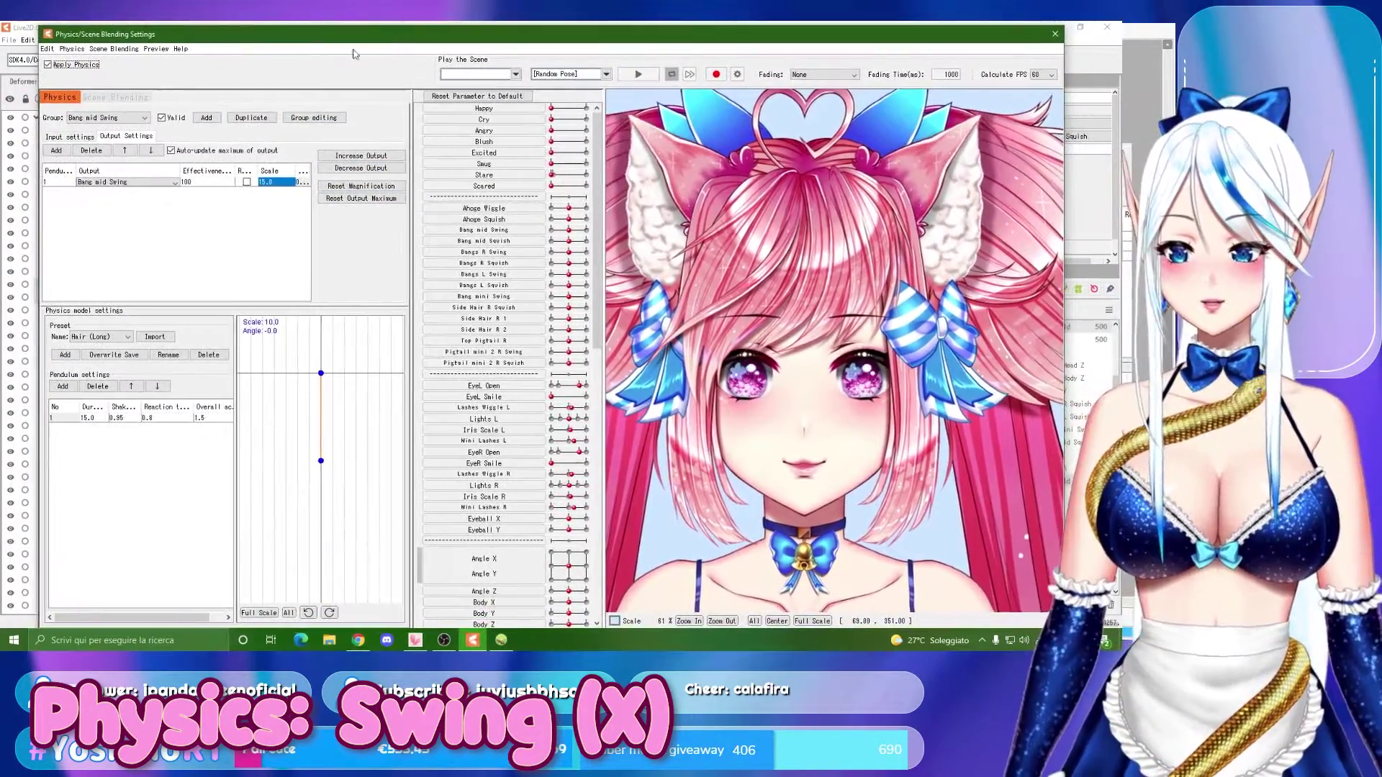
# Show the Bang mid Swing group's input settings and preview the model's reaction to different Body X values.
pyautogui.click(71, 136)
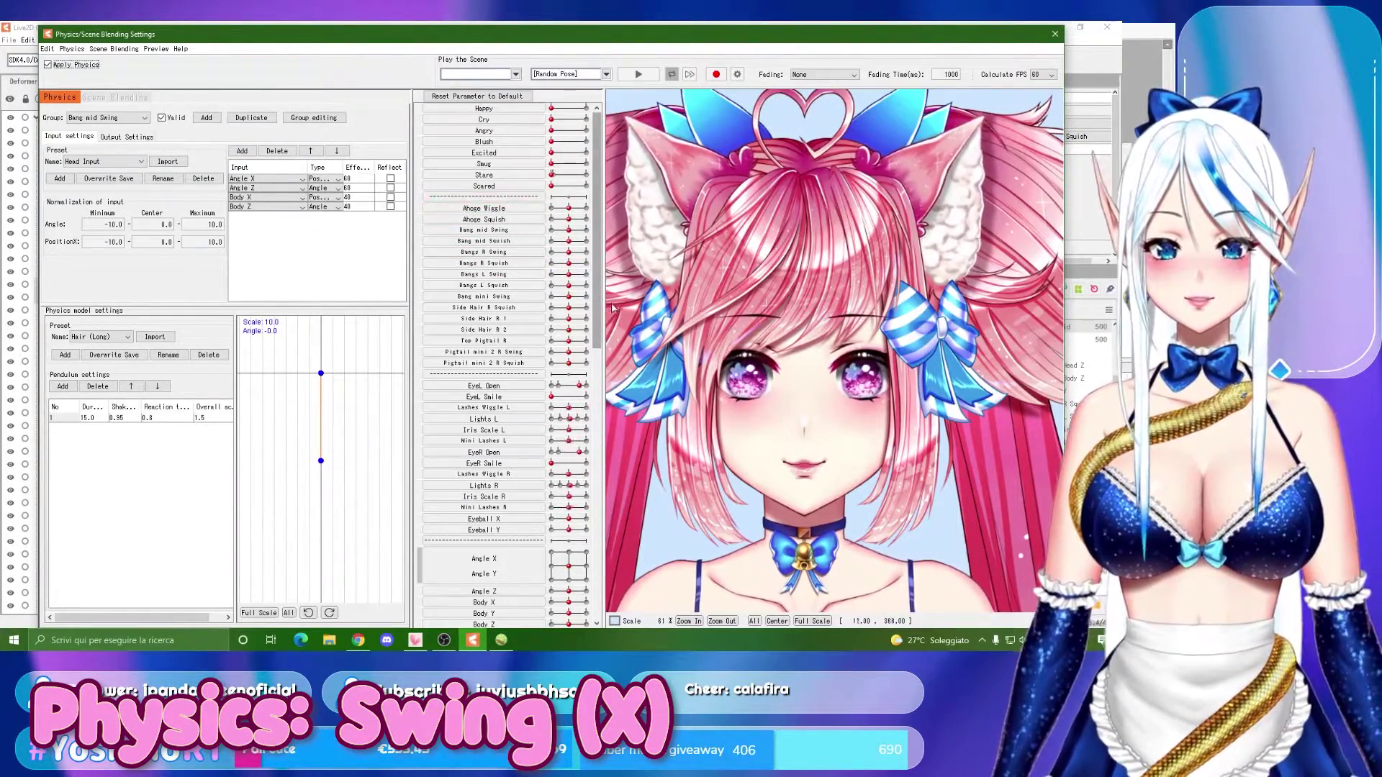
pyautogui.scroll(-3, 524, 411)
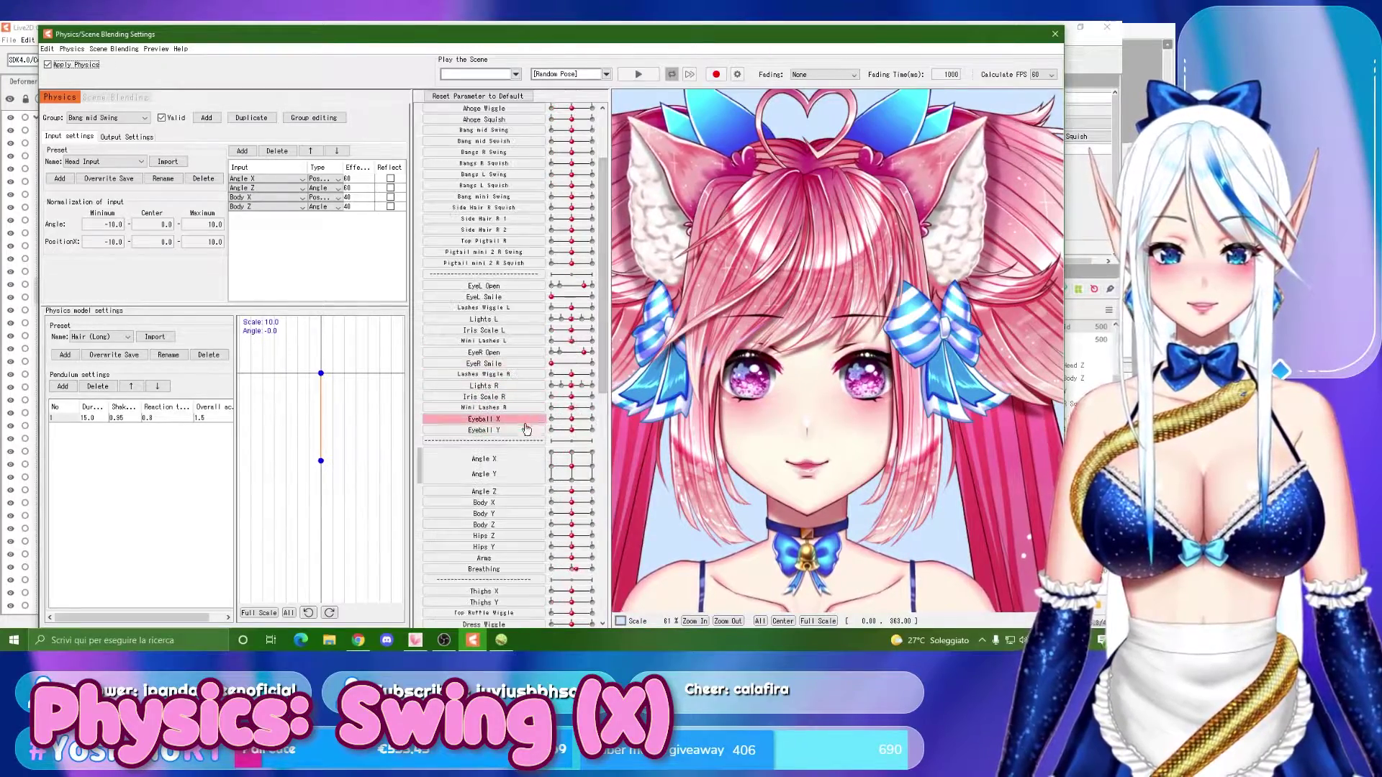
pyautogui.scroll(-5, 786, 287)
pyautogui.scroll(2, 786, 288)
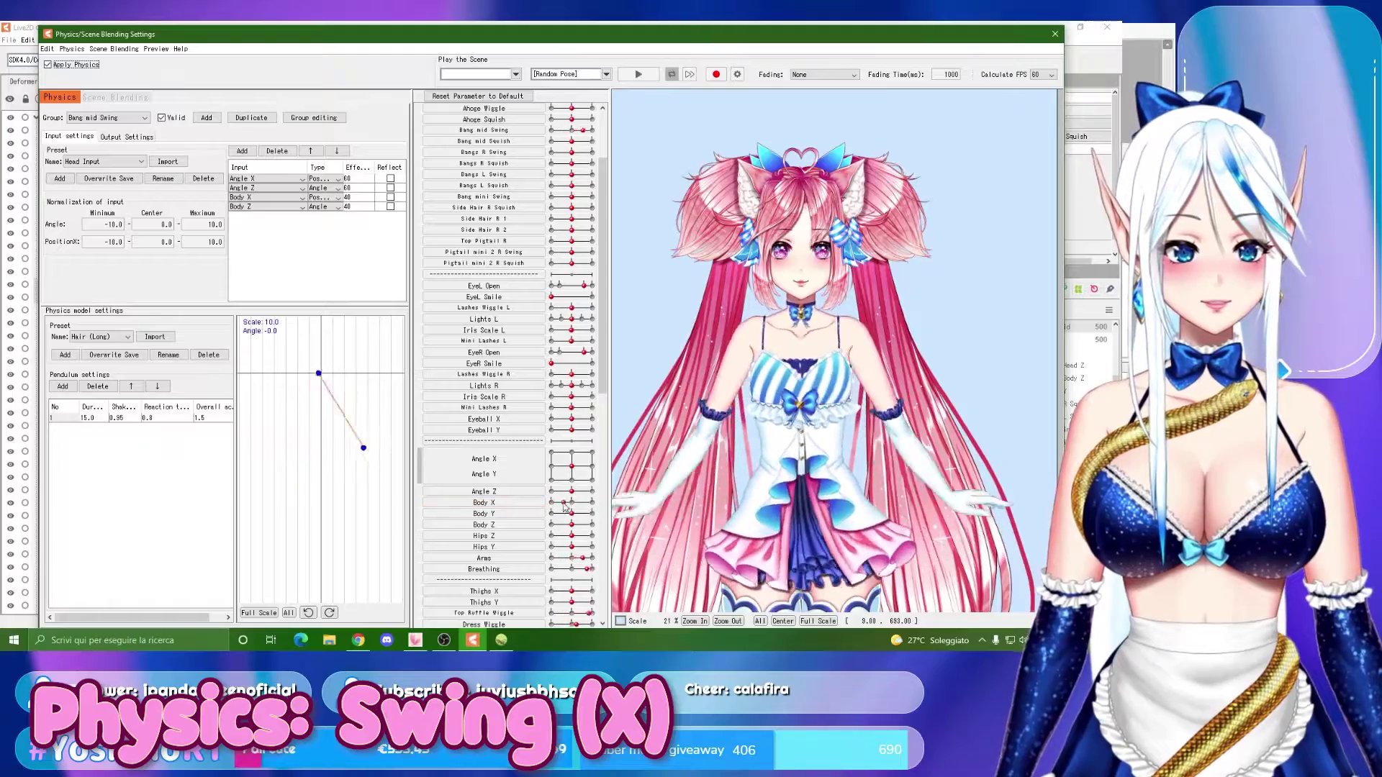
pyautogui.moveTo(589, 505); pyautogui.dragTo(577, 510)
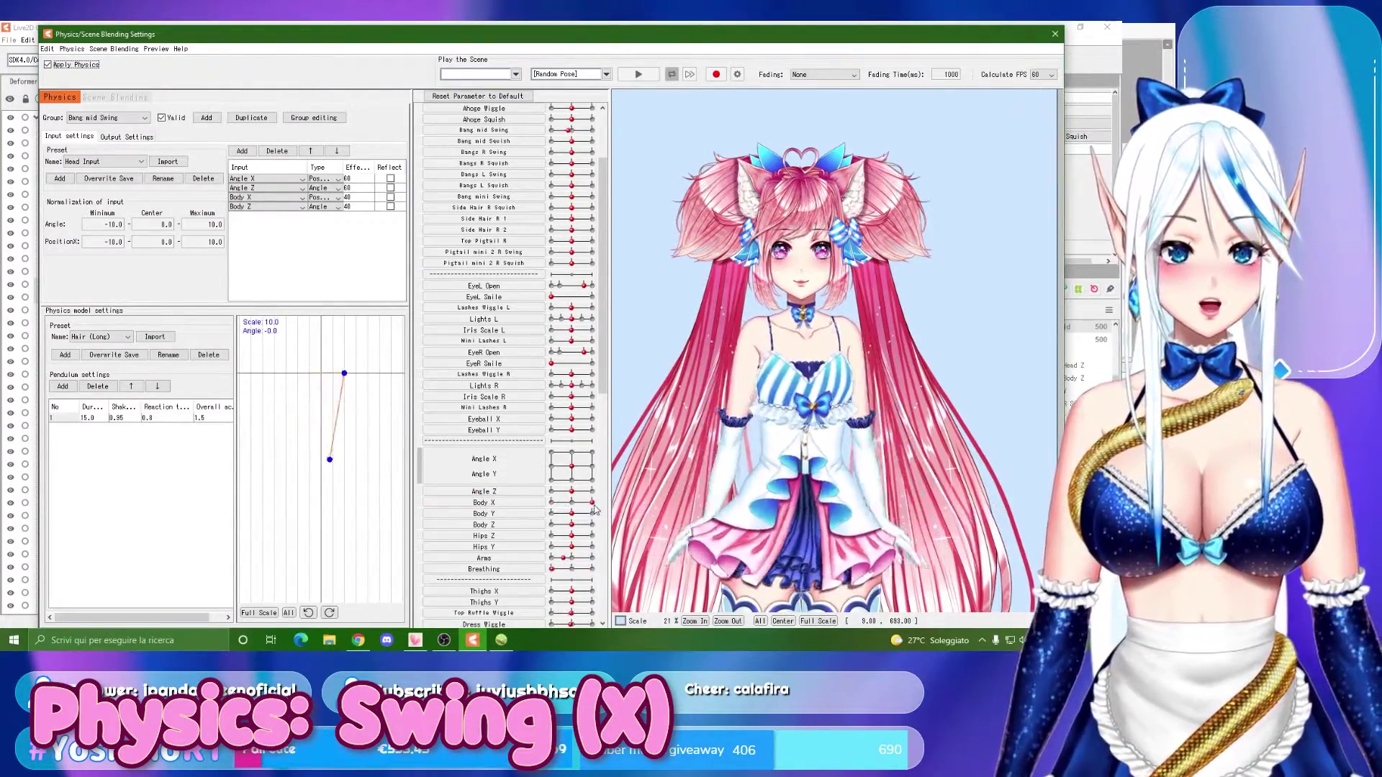
pyautogui.moveTo(589, 507); pyautogui.dragTo(576, 508)
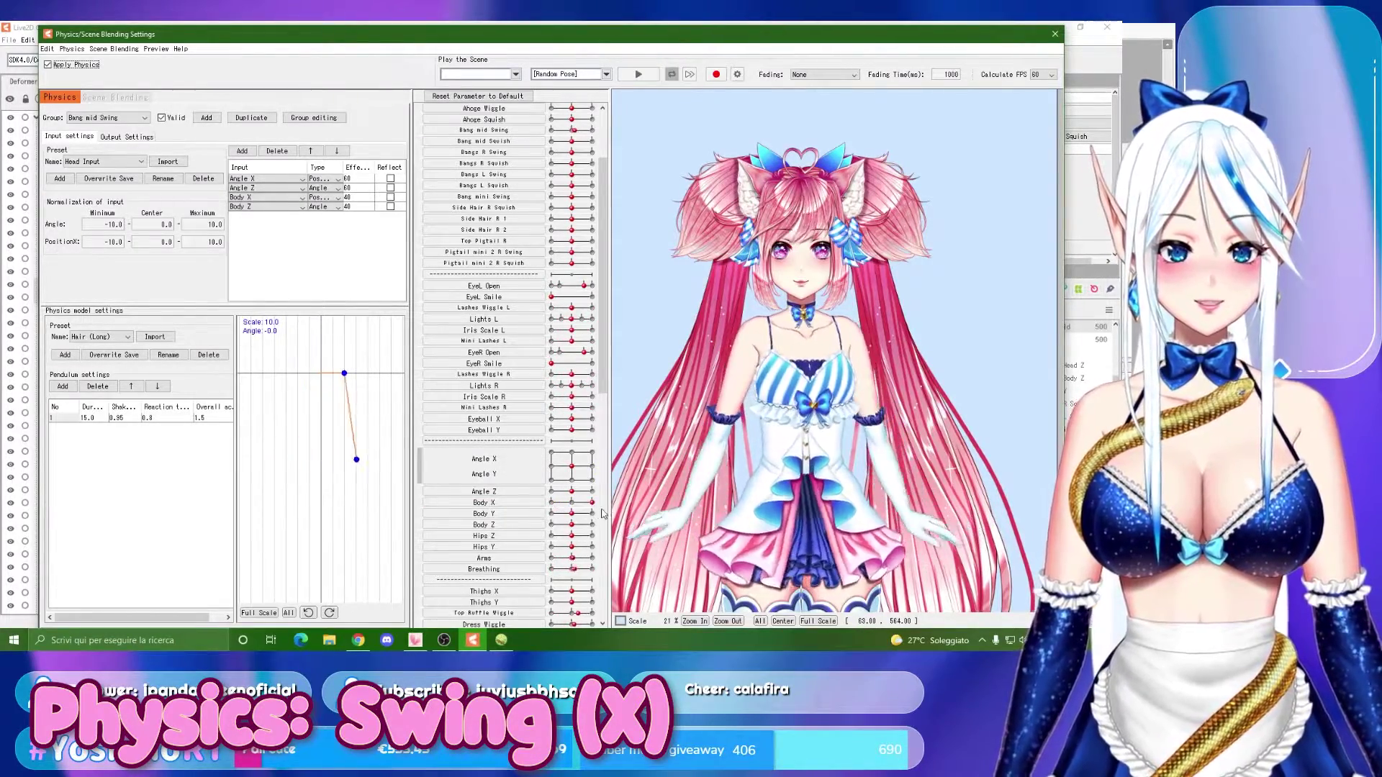
pyautogui.moveTo(568, 504); pyautogui.dragTo(583, 508)
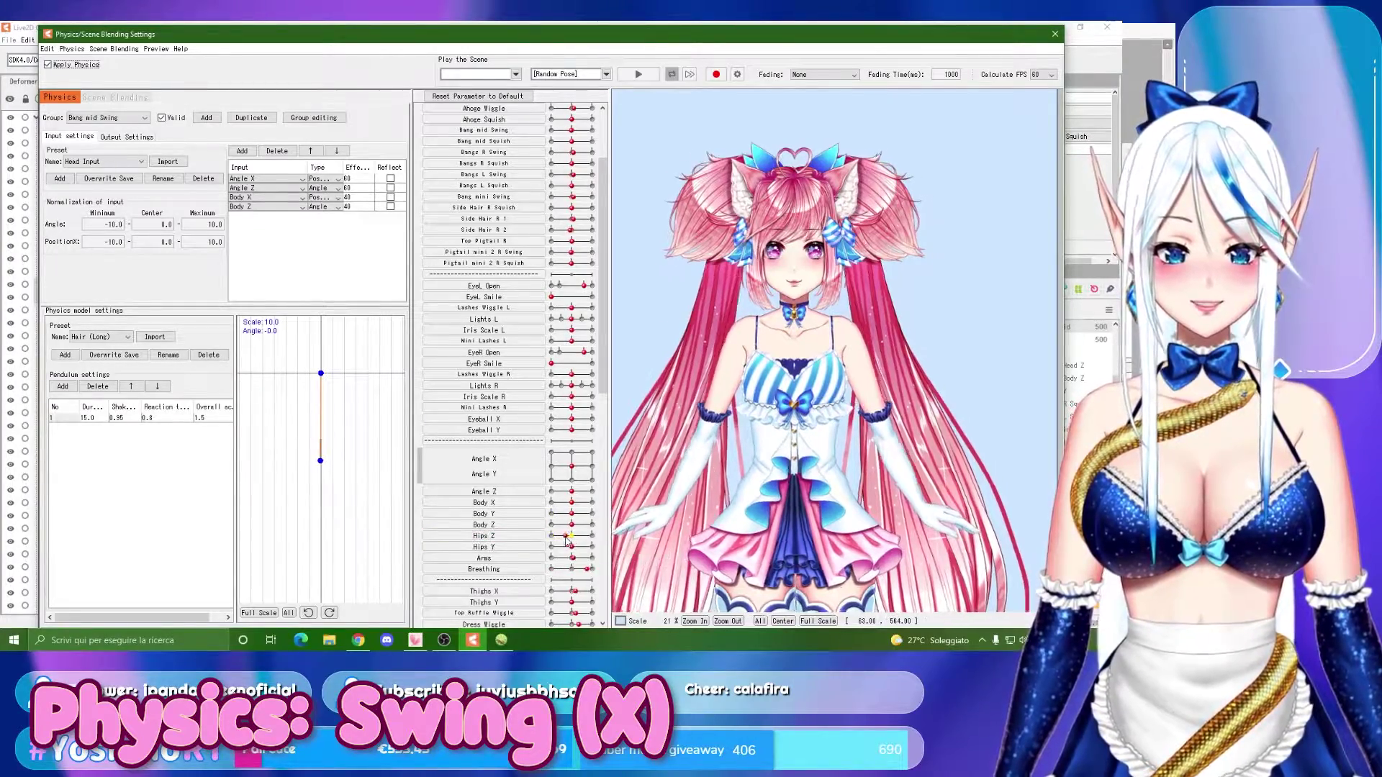
# Preview the Hips Z movement on the full body, returning to a close view of the face and hair.
pyautogui.scroll(-5, 748, 399)
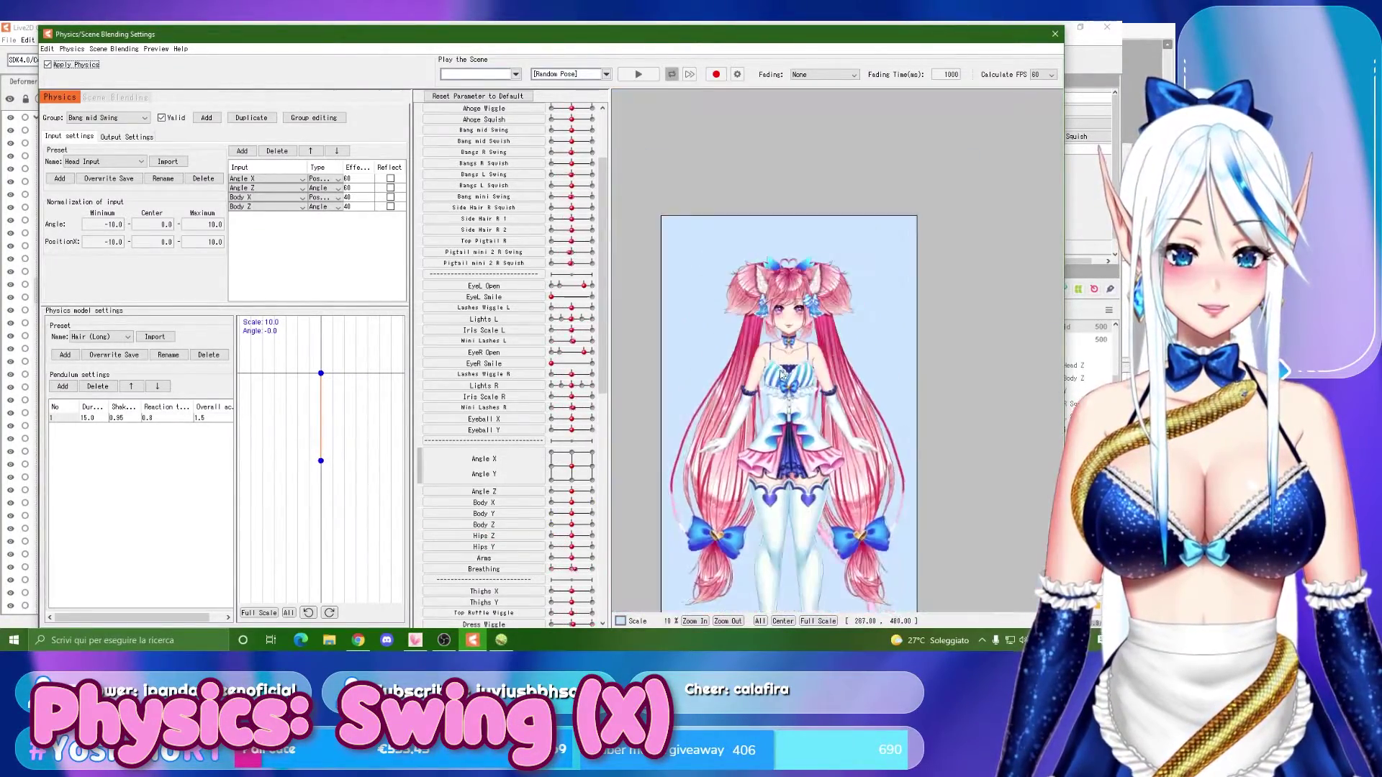
pyautogui.moveTo(568, 538); pyautogui.dragTo(584, 547)
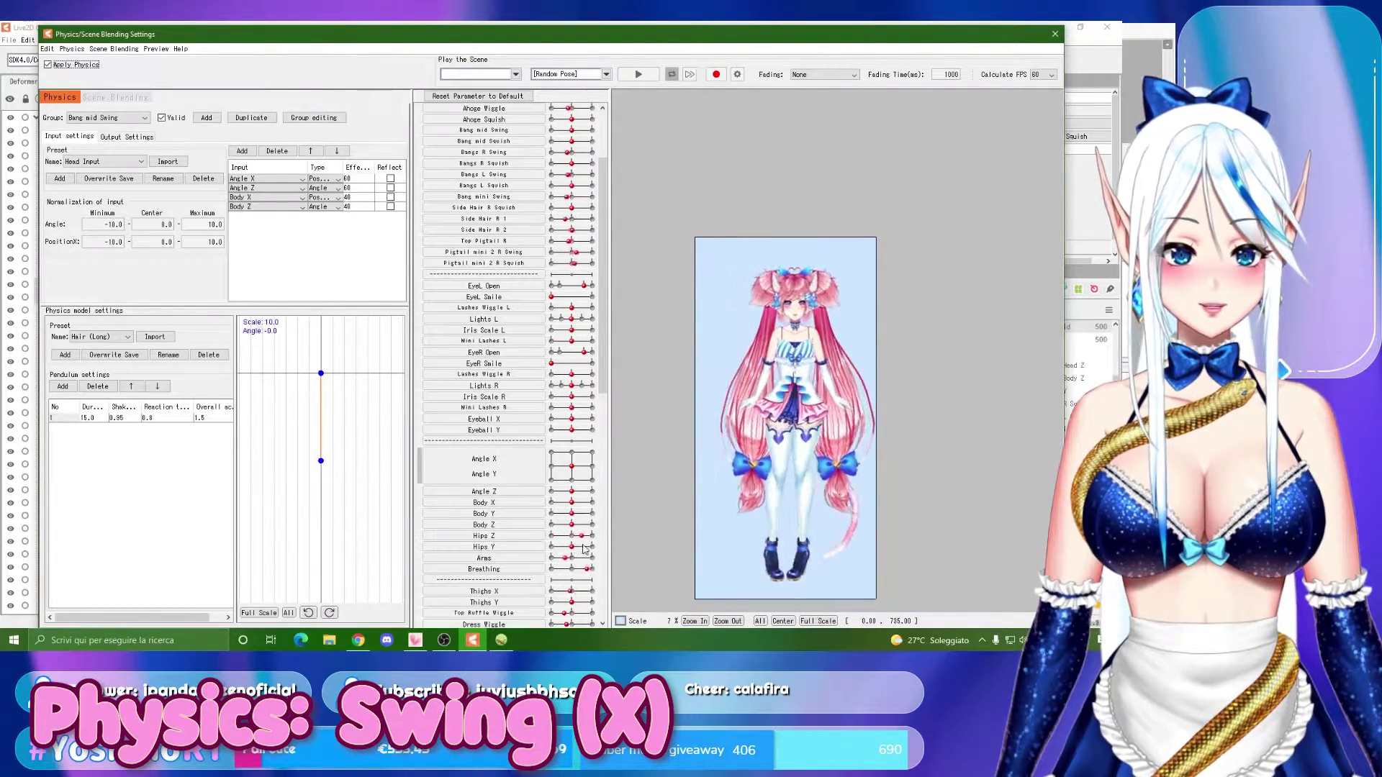
pyautogui.scroll(10, 787, 289)
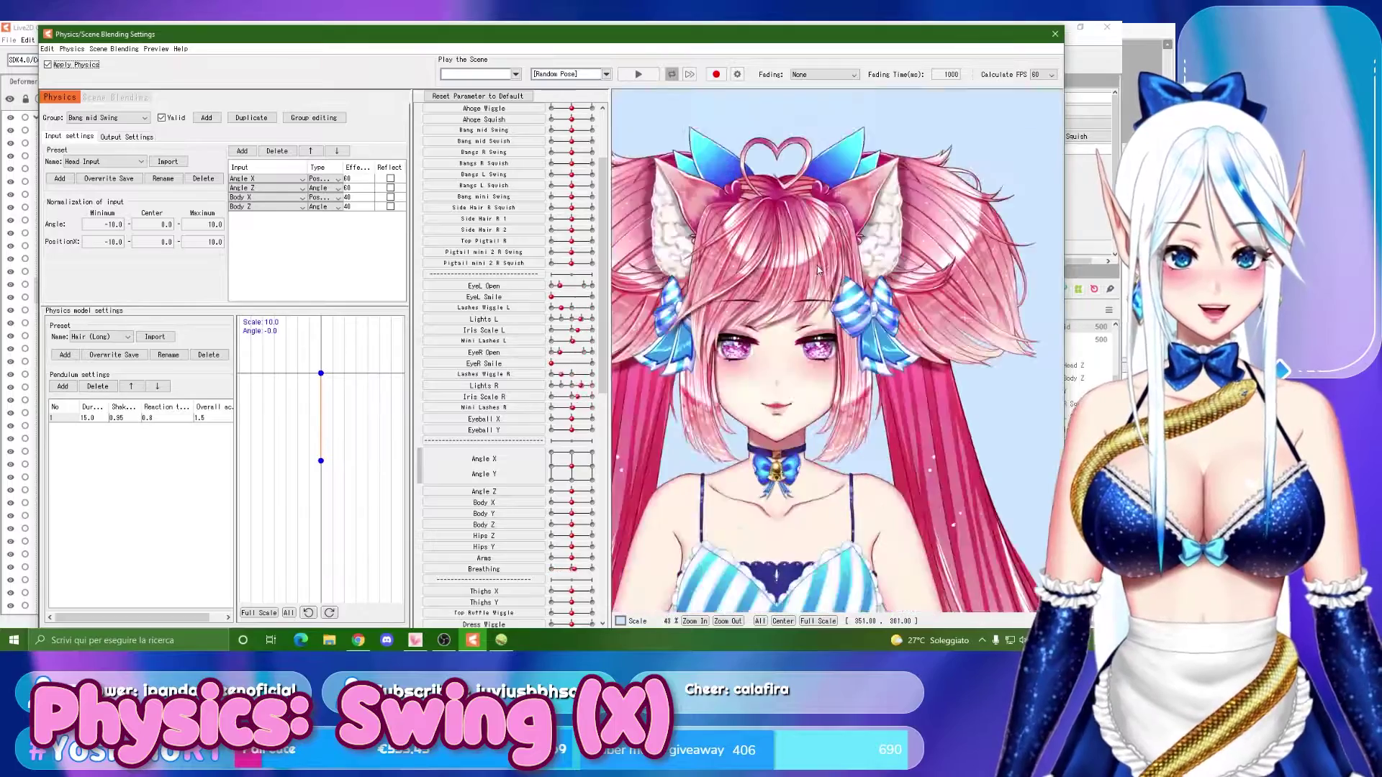
# Replace the Body X input of the Bang mid Swing physics group with Hips Z.
pyautogui.click(250, 199)
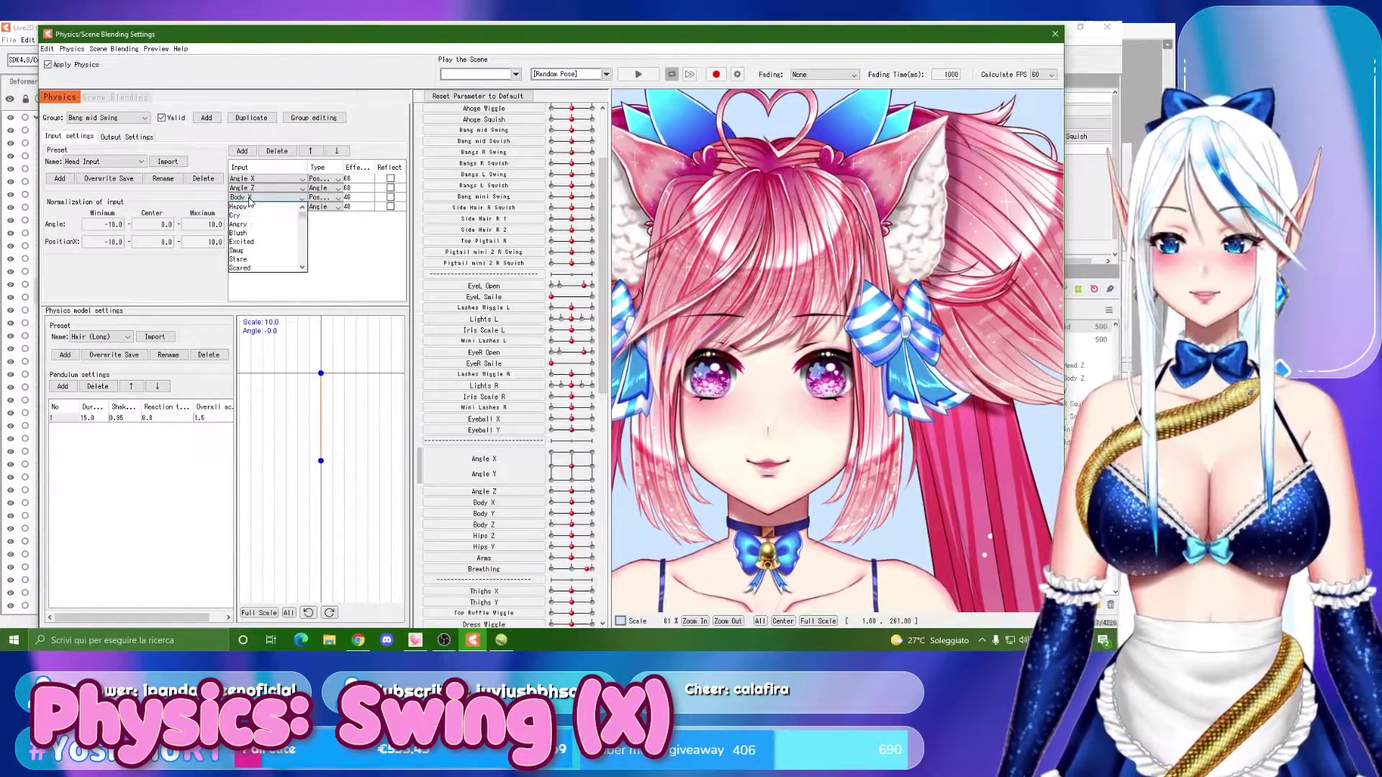
pyautogui.click(250, 198)
pyautogui.click(242, 197)
pyautogui.scroll(8, 251, 245)
pyautogui.scroll(-8, 251, 252)
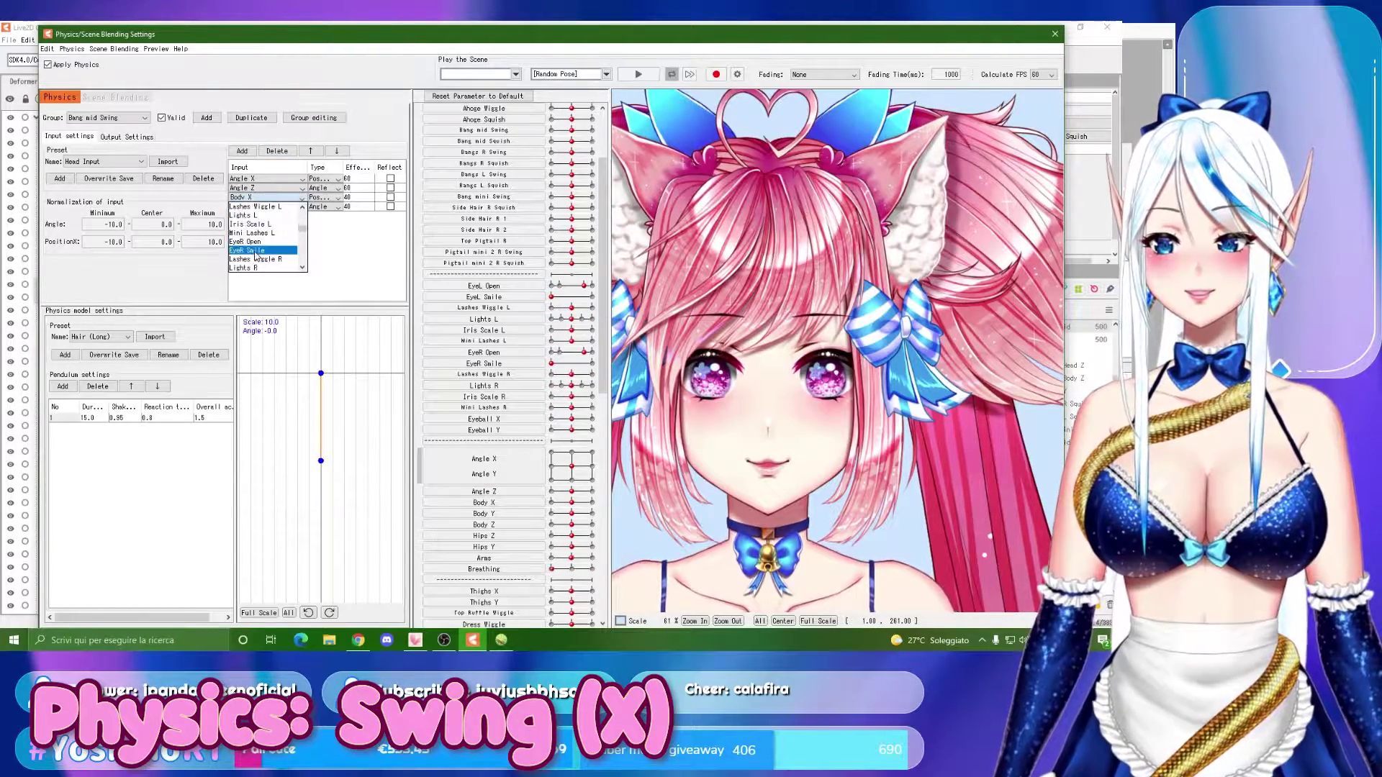
pyautogui.click(255, 233)
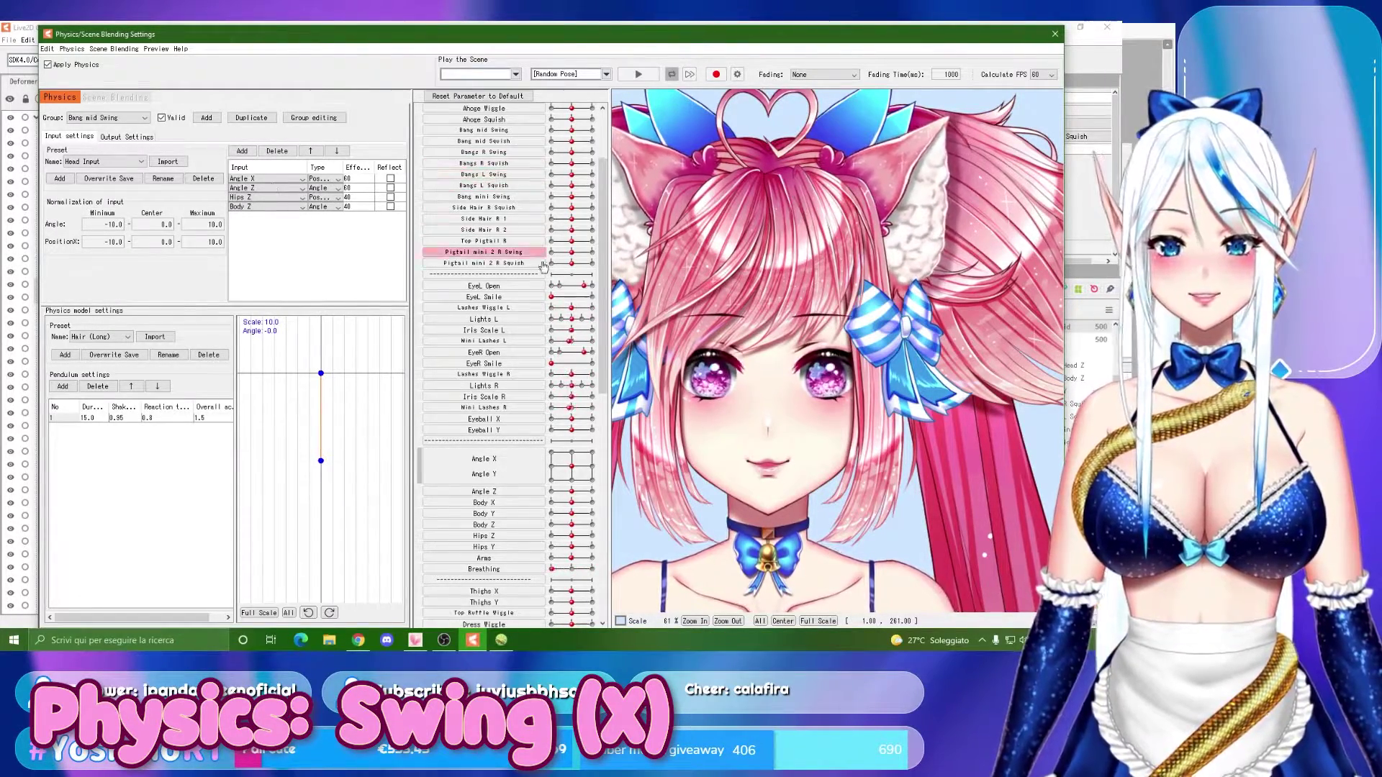
# Test the middle bang's swing by varying the Angle X, Angle Z and Hips Z parameters.
pyautogui.scroll(-3, 790, 276)
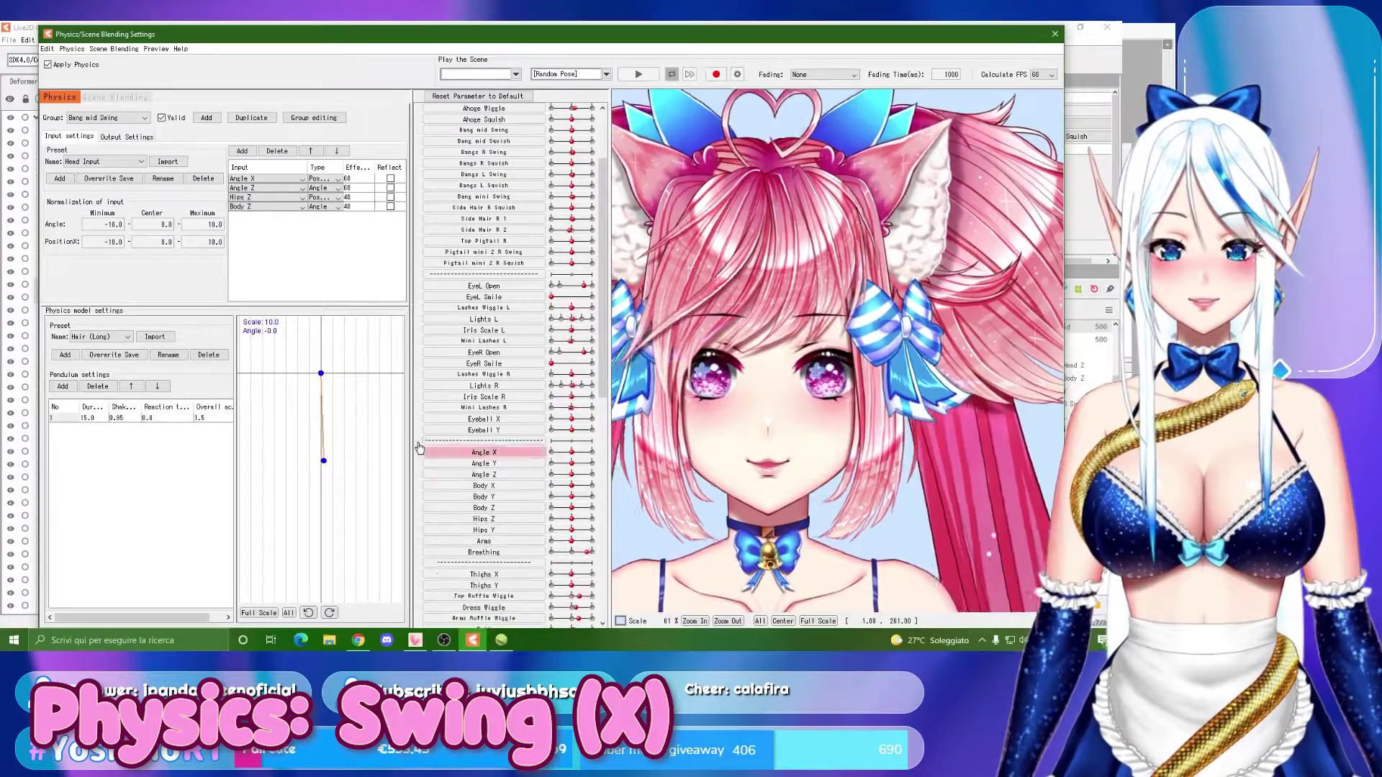
pyautogui.click(565, 451)
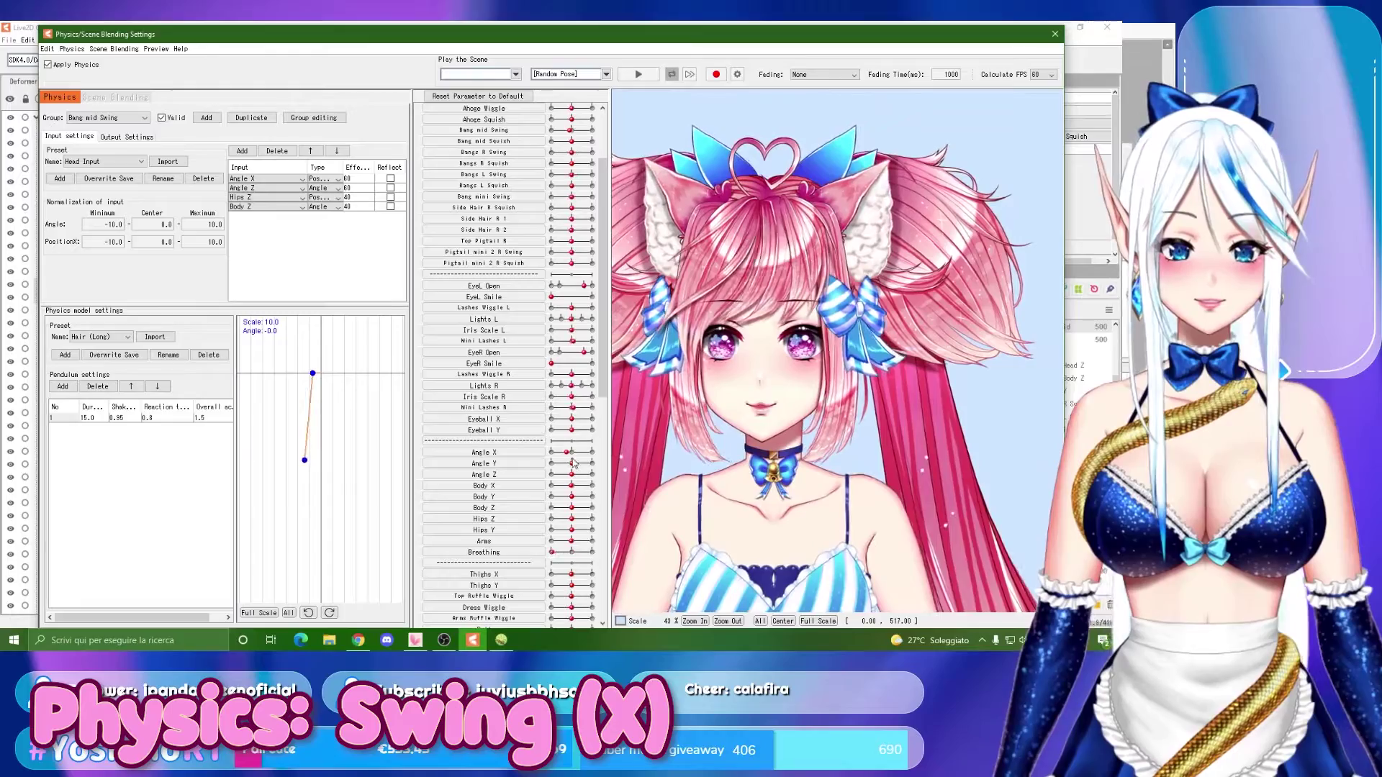
pyautogui.click(571, 452)
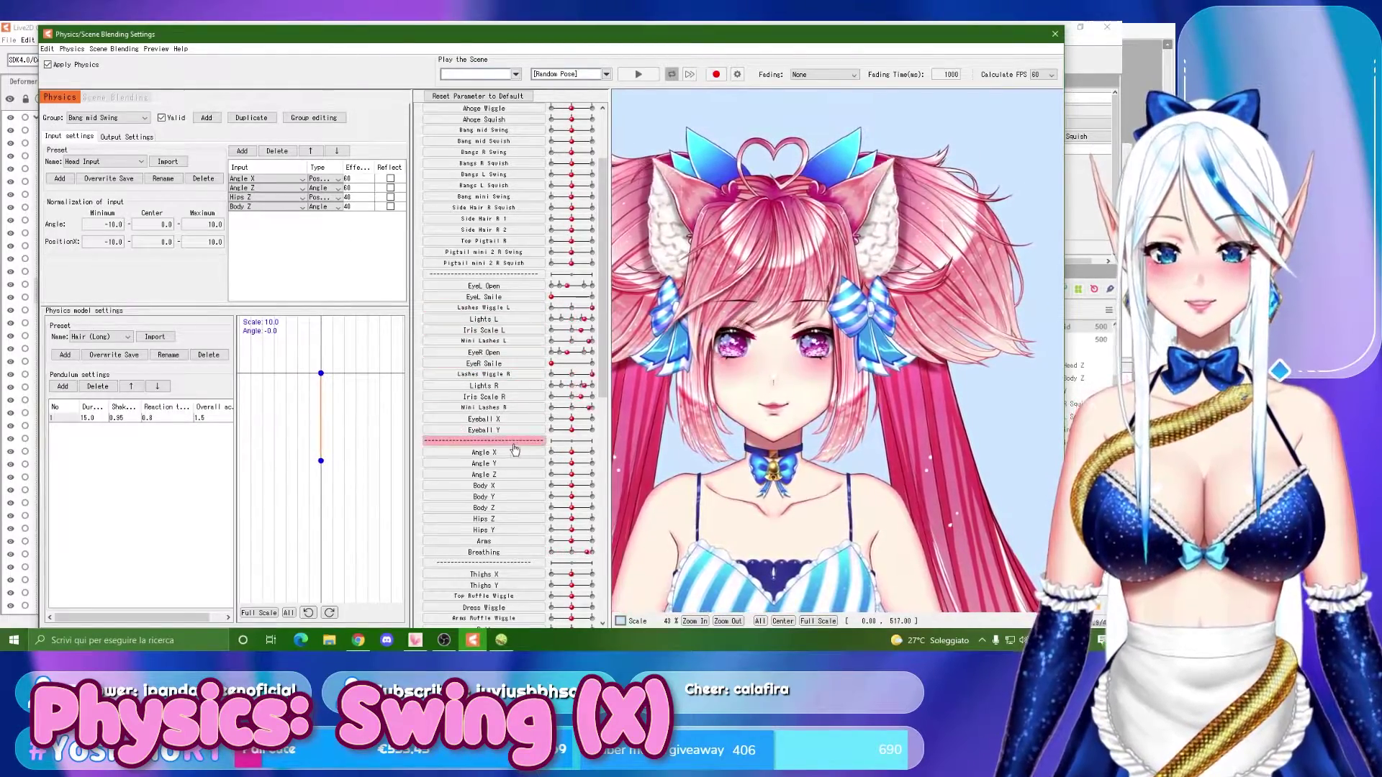
pyautogui.click(585, 475)
pyautogui.moveTo(586, 475)
pyautogui.mouseDown()
pyautogui.moveTo(556, 476)
pyautogui.moveTo(591, 476)
pyautogui.moveTo(572, 475)
pyautogui.mouseUp()
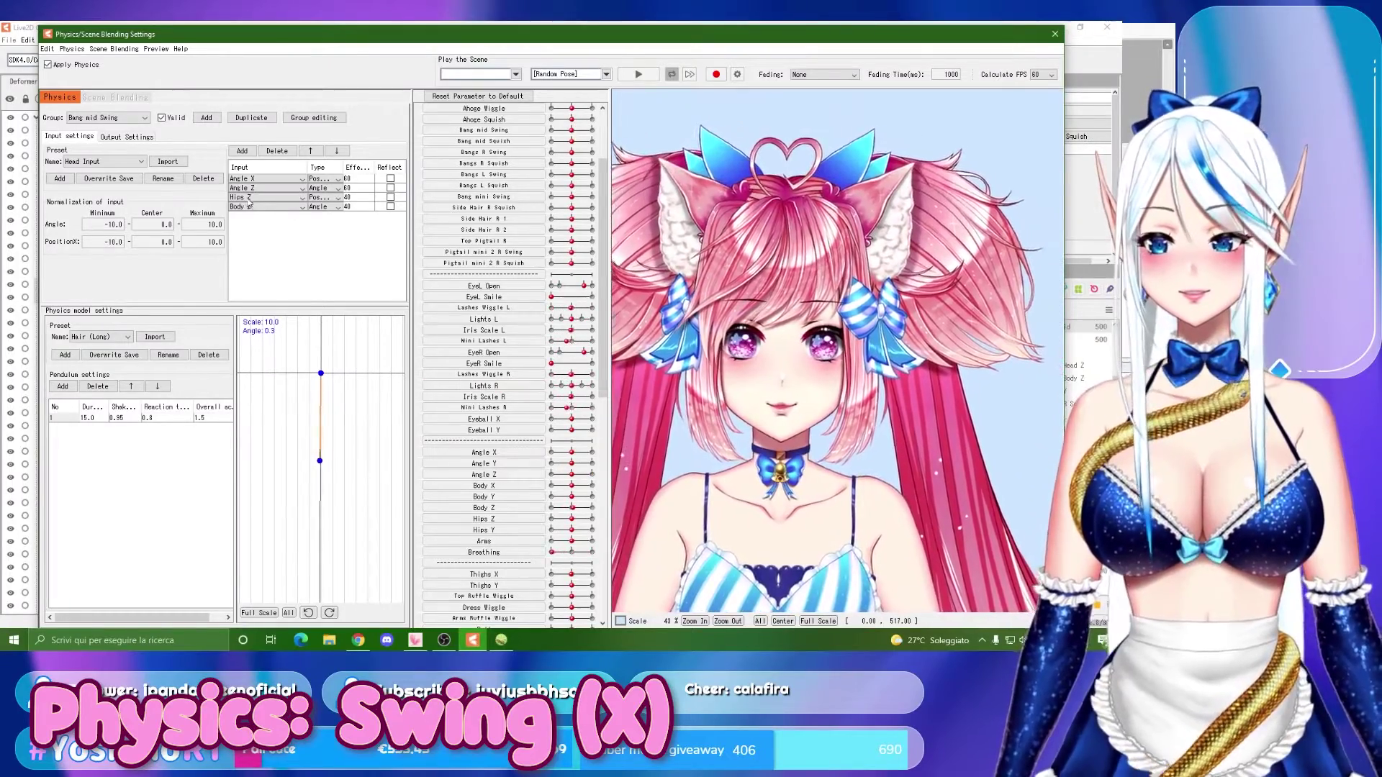
pyautogui.moveTo(567, 519)
pyautogui.mouseDown()
pyautogui.moveTo(590, 518)
pyautogui.moveTo(558, 519)
pyautogui.moveTo(587, 518)
pyautogui.moveTo(571, 515)
pyautogui.mouseUp()
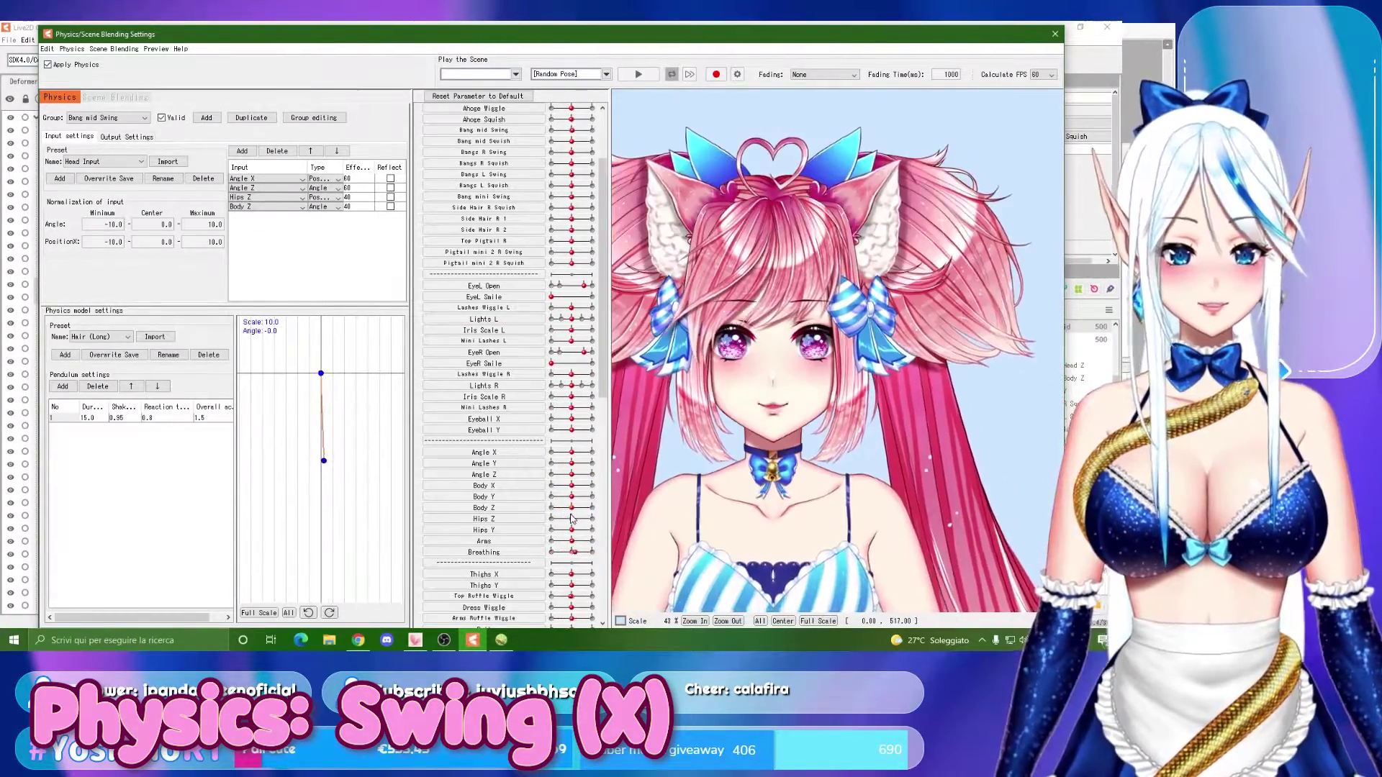
# Review the group's output settings and the list of physics groups, and test the swing with Angle X.
pyautogui.click(127, 136)
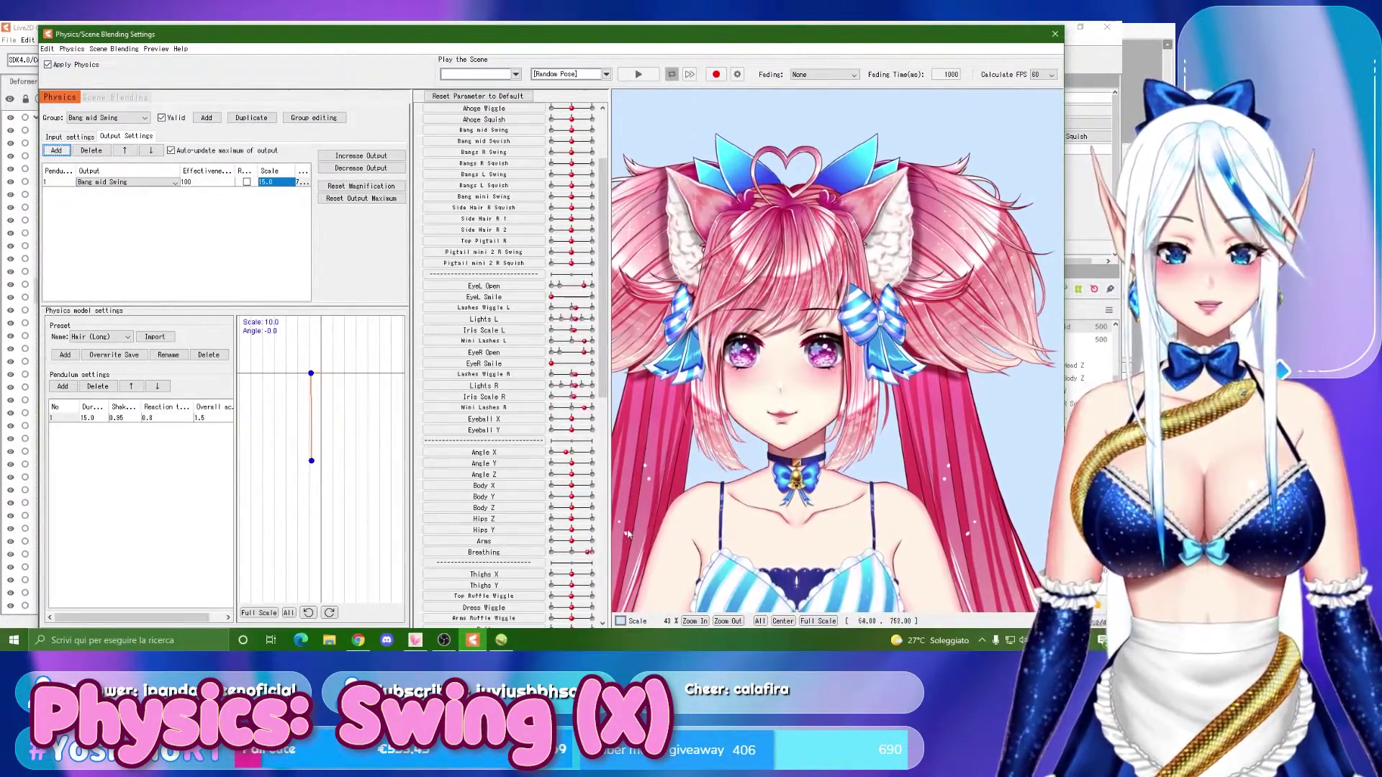
pyautogui.click(134, 118)
pyautogui.scroll(-3, 112, 167)
pyautogui.scroll(6, 111, 167)
pyautogui.scroll(2, 110, 164)
pyautogui.click(276, 262)
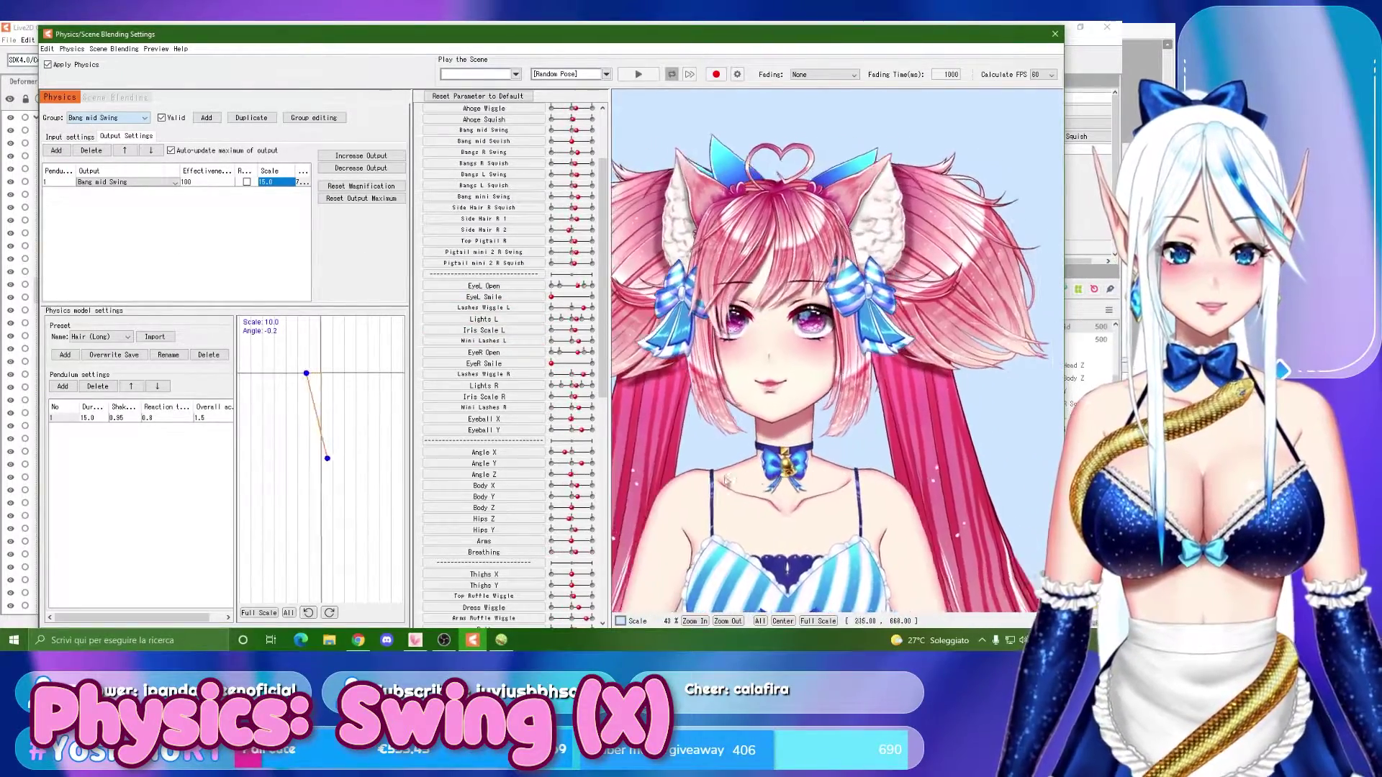
pyautogui.moveTo(566, 452); pyautogui.dragTo(584, 468)
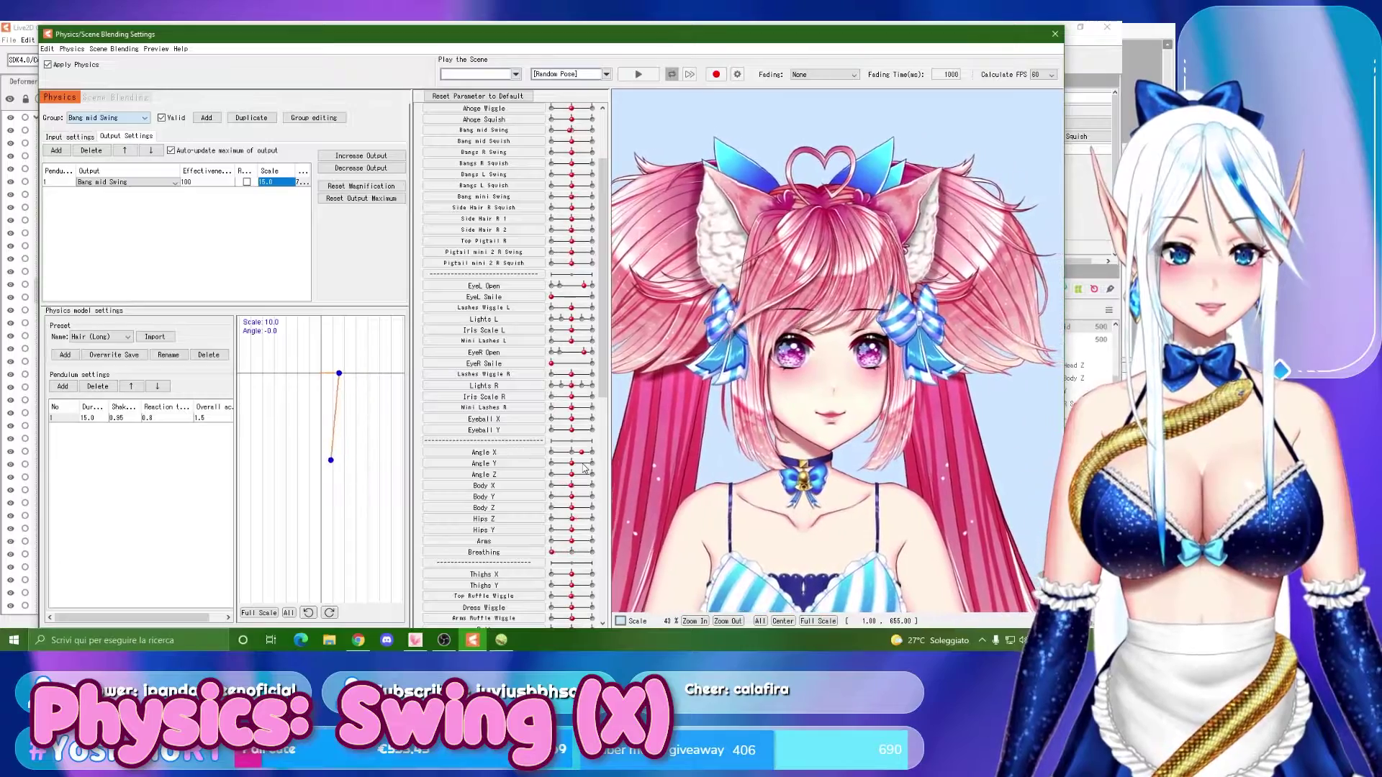
# Set the pendulum's shaking influence to 0.9 and test the swing by moving Angle X.
pyautogui.doubleClick(118, 417)
pyautogui.write('0.9')
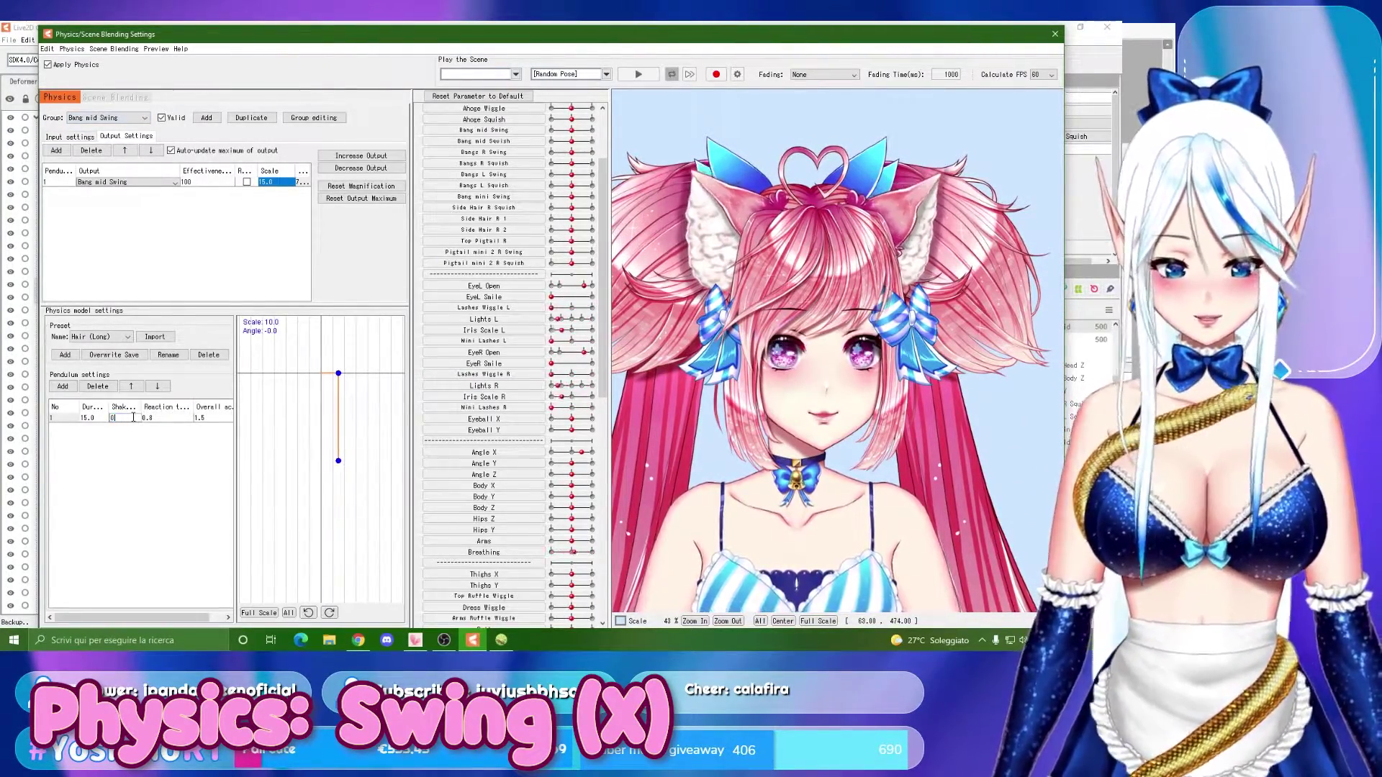
pyautogui.press('Return')
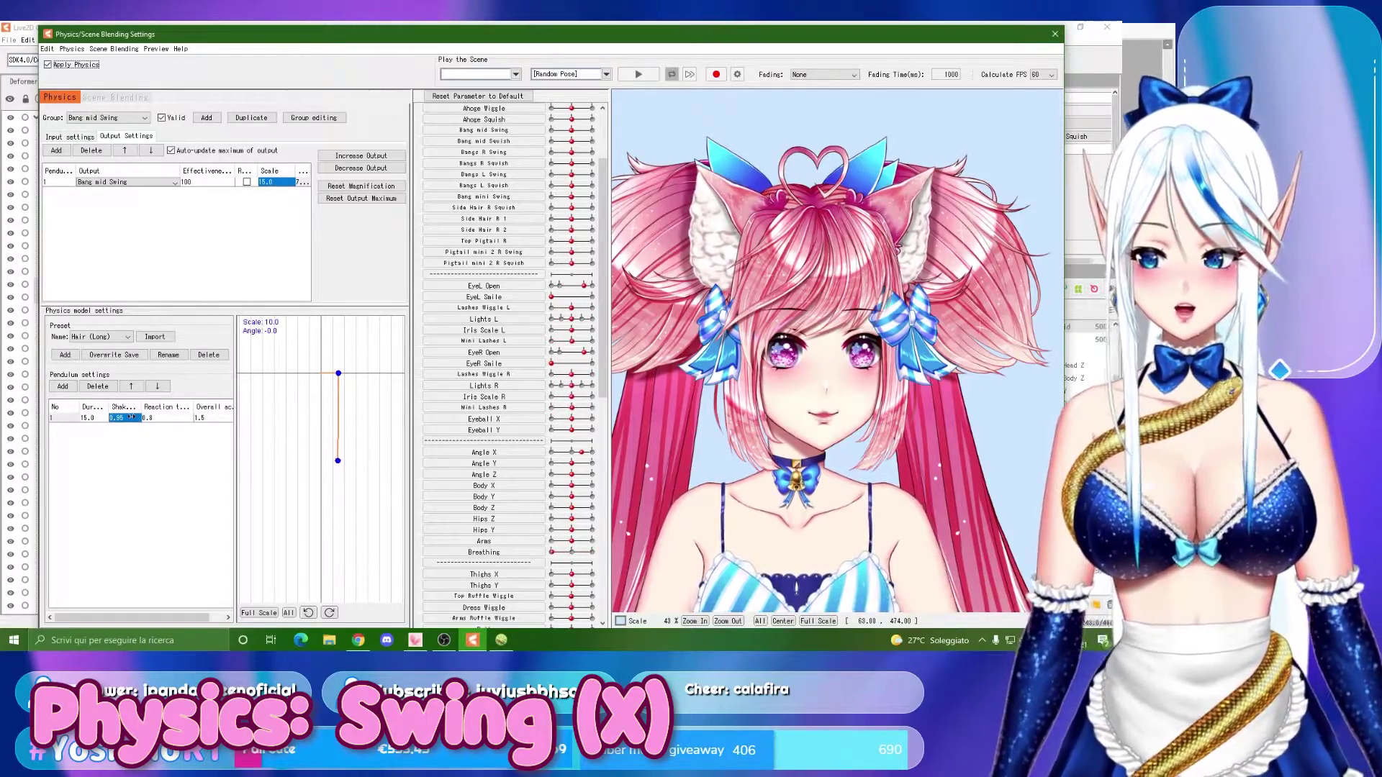
pyautogui.write('0.9')
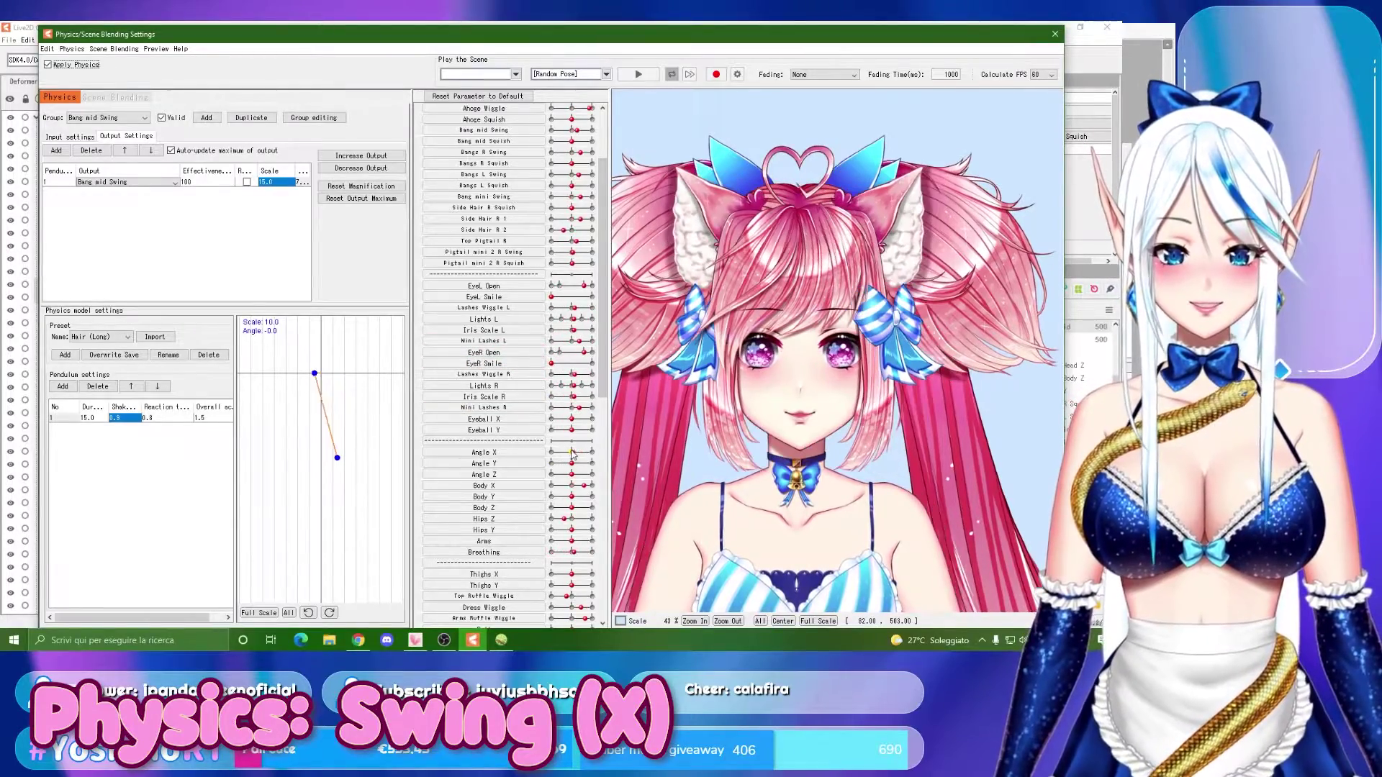
pyautogui.moveTo(553, 453); pyautogui.dragTo(587, 459)
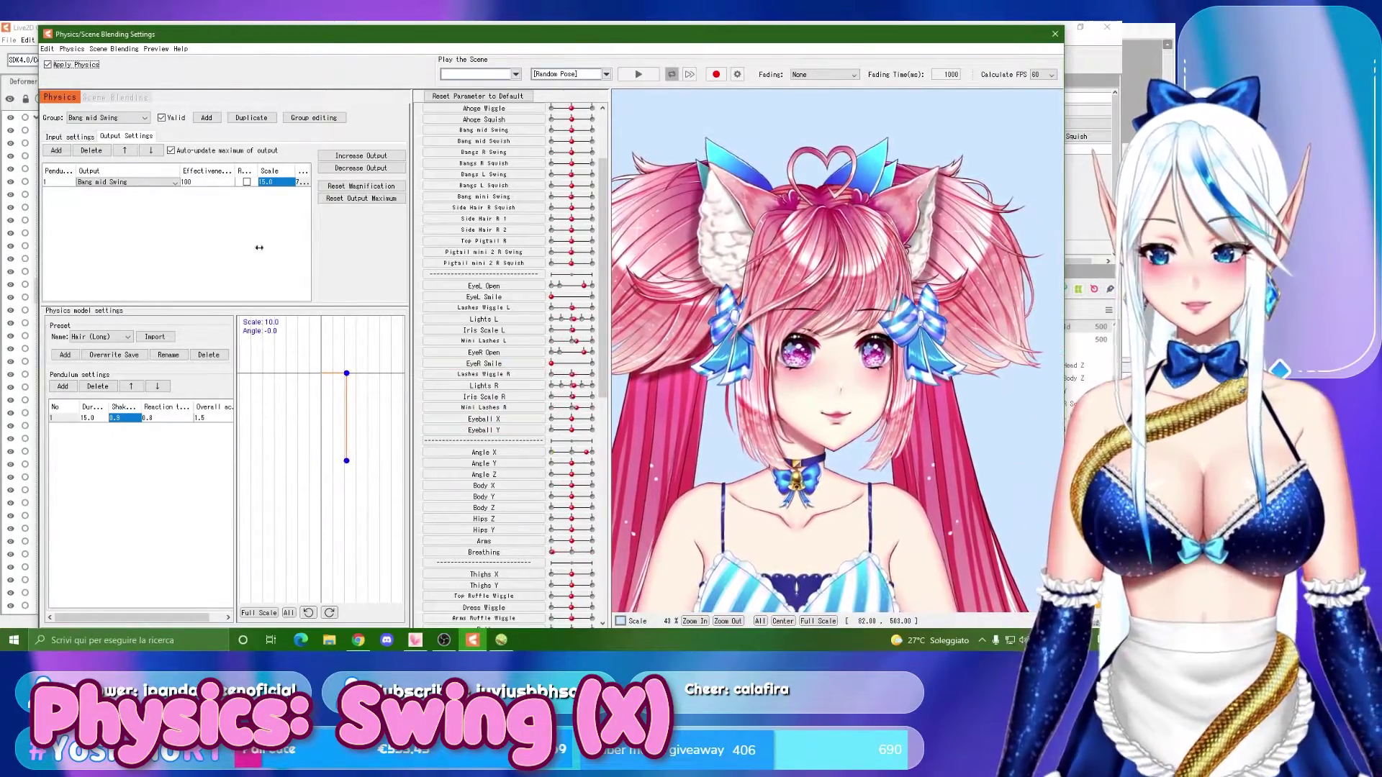
# Check the input settings, set the Bang mid Swing output scale to 12, and test it with Angle X.
pyautogui.click(92, 137)
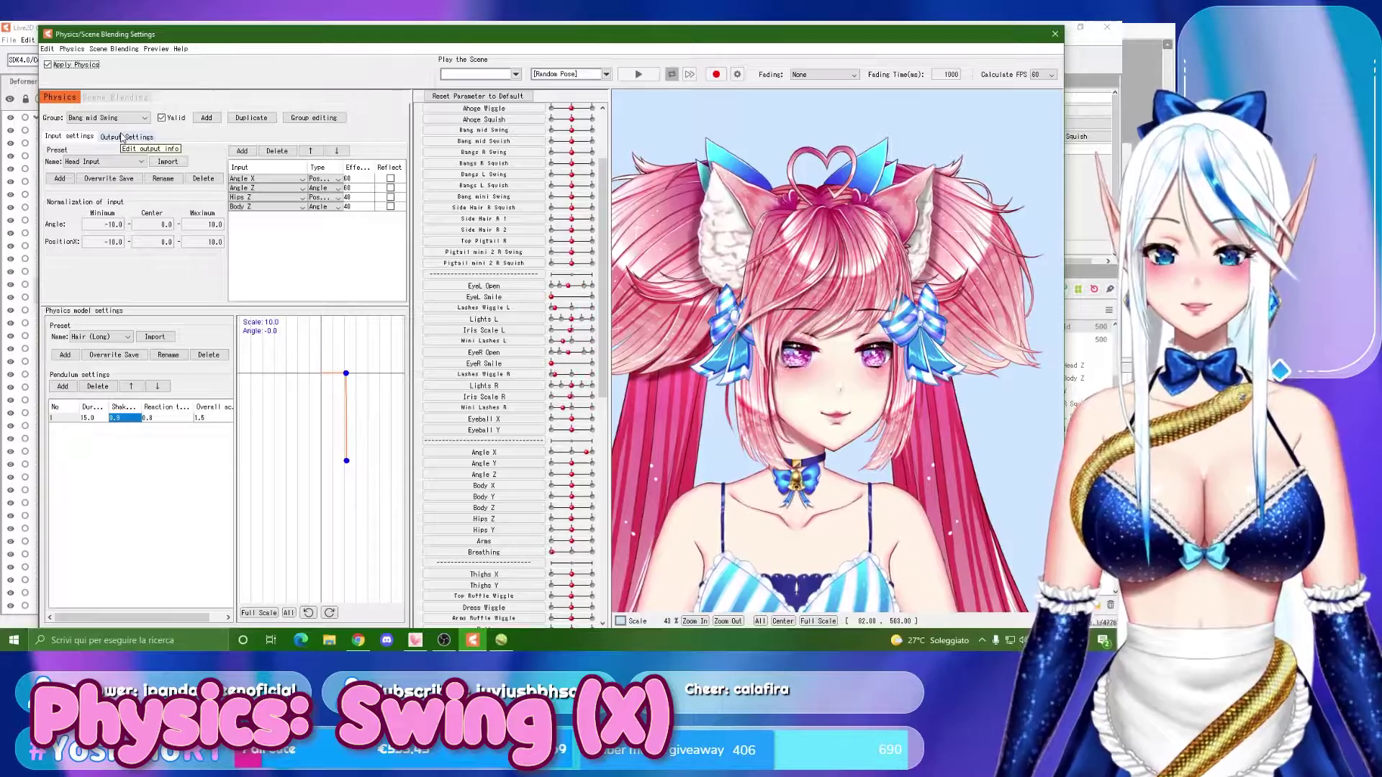
pyautogui.click(122, 136)
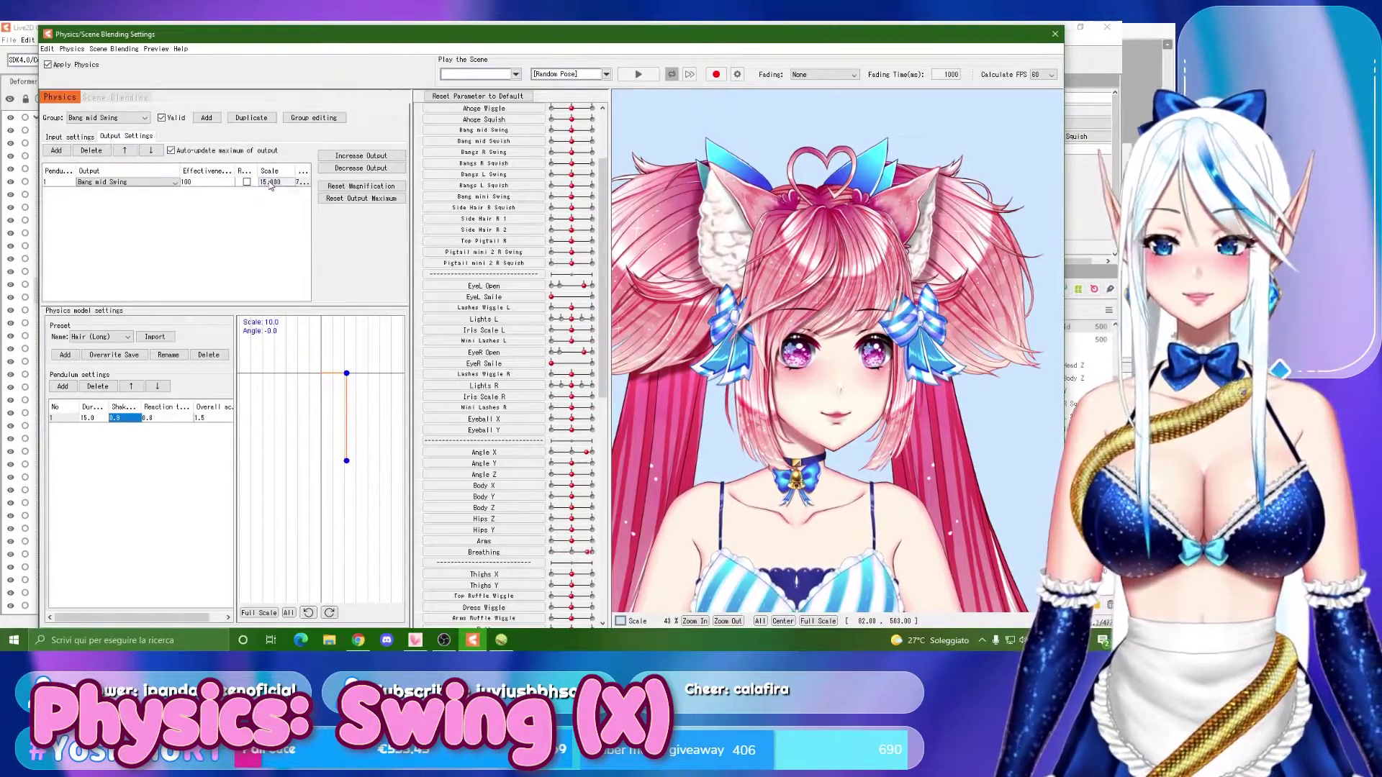
pyautogui.write('12')
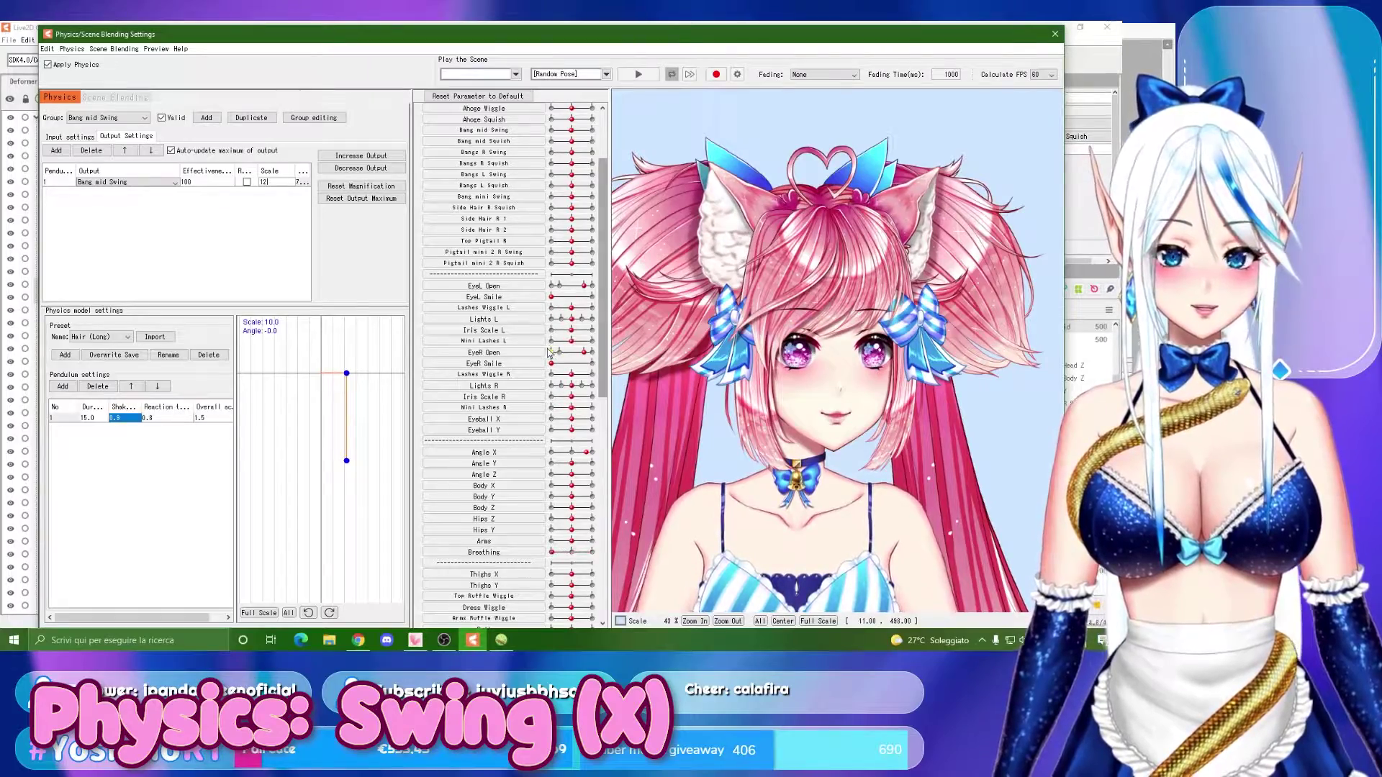
pyautogui.moveTo(586, 452); pyautogui.dragTo(573, 453)
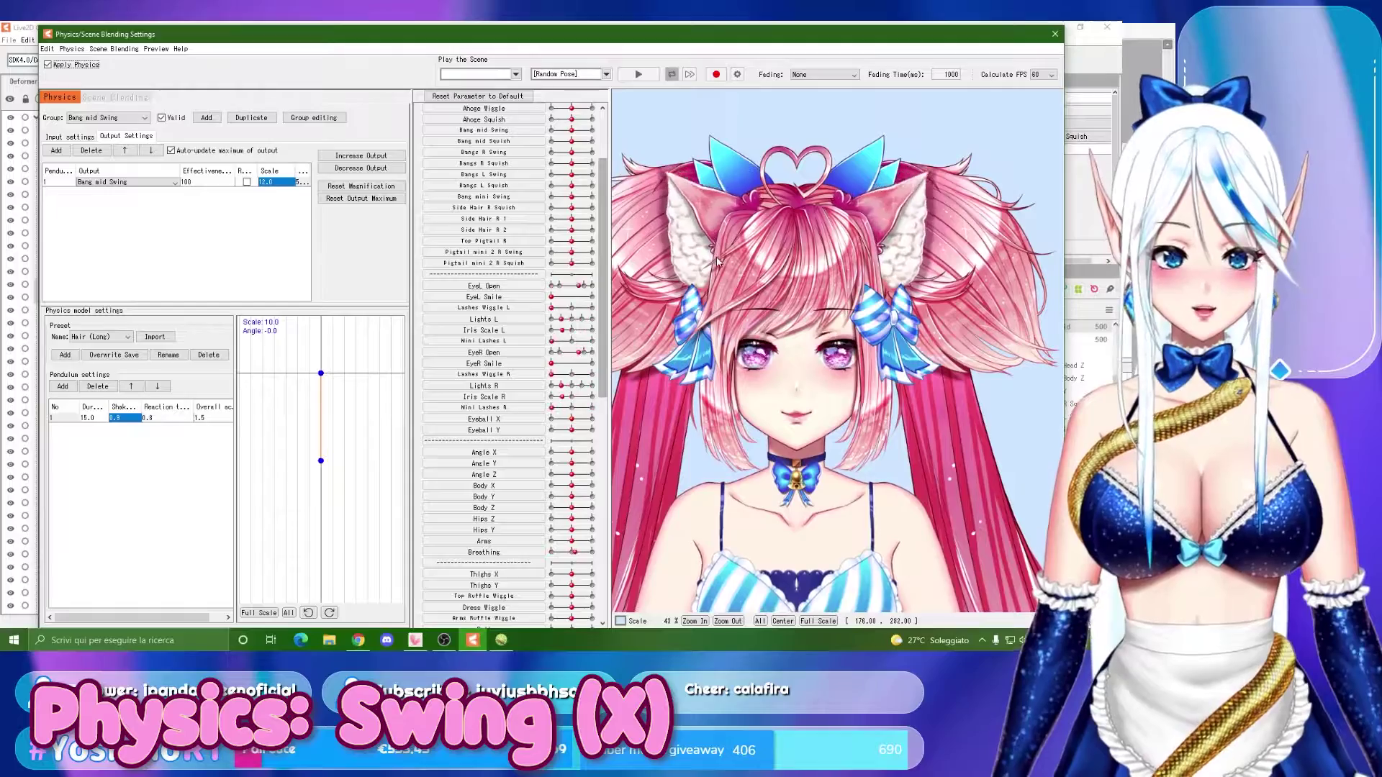
pyautogui.moveTo(571, 452); pyautogui.dragTo(584, 453)
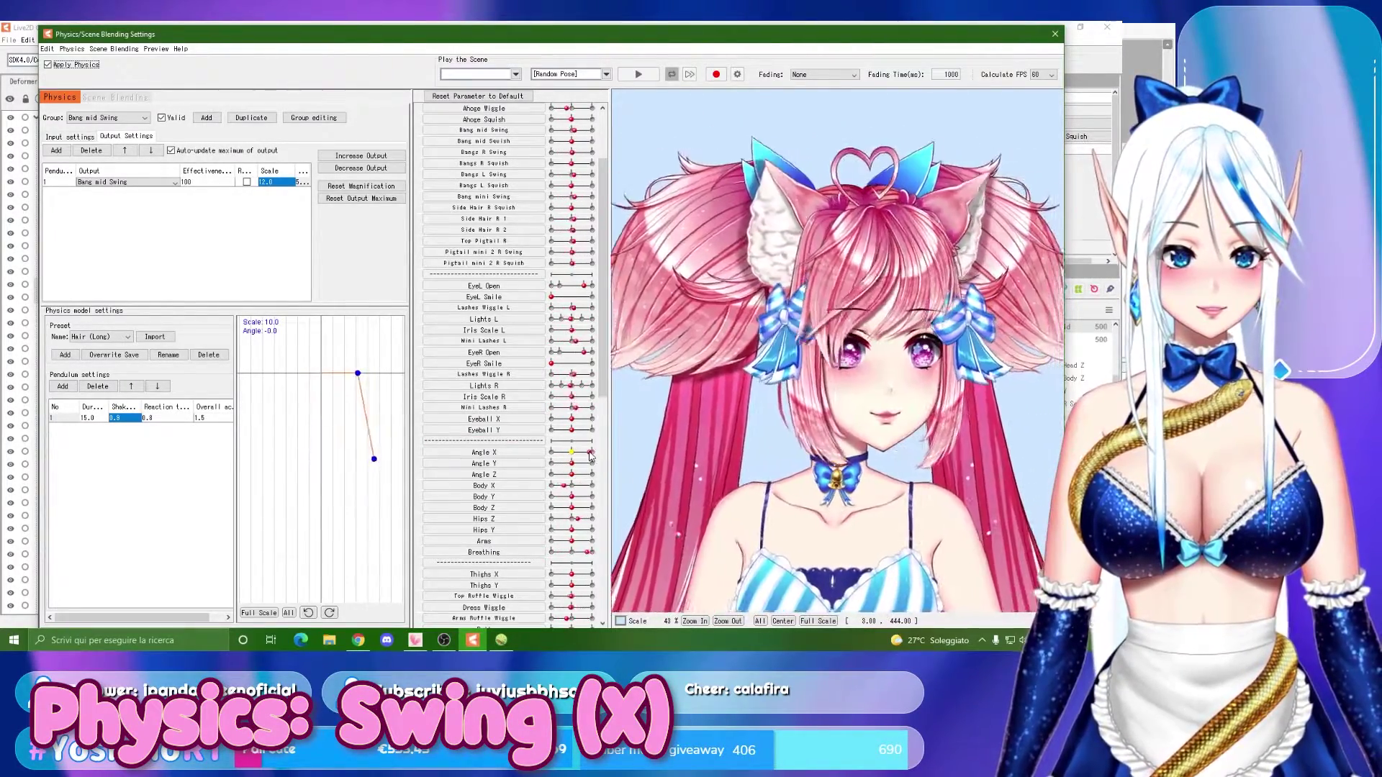
# Try an output scale of 15 for Bang mid Swing and compare the movement using Angle X.
pyautogui.doubleClick(272, 182)
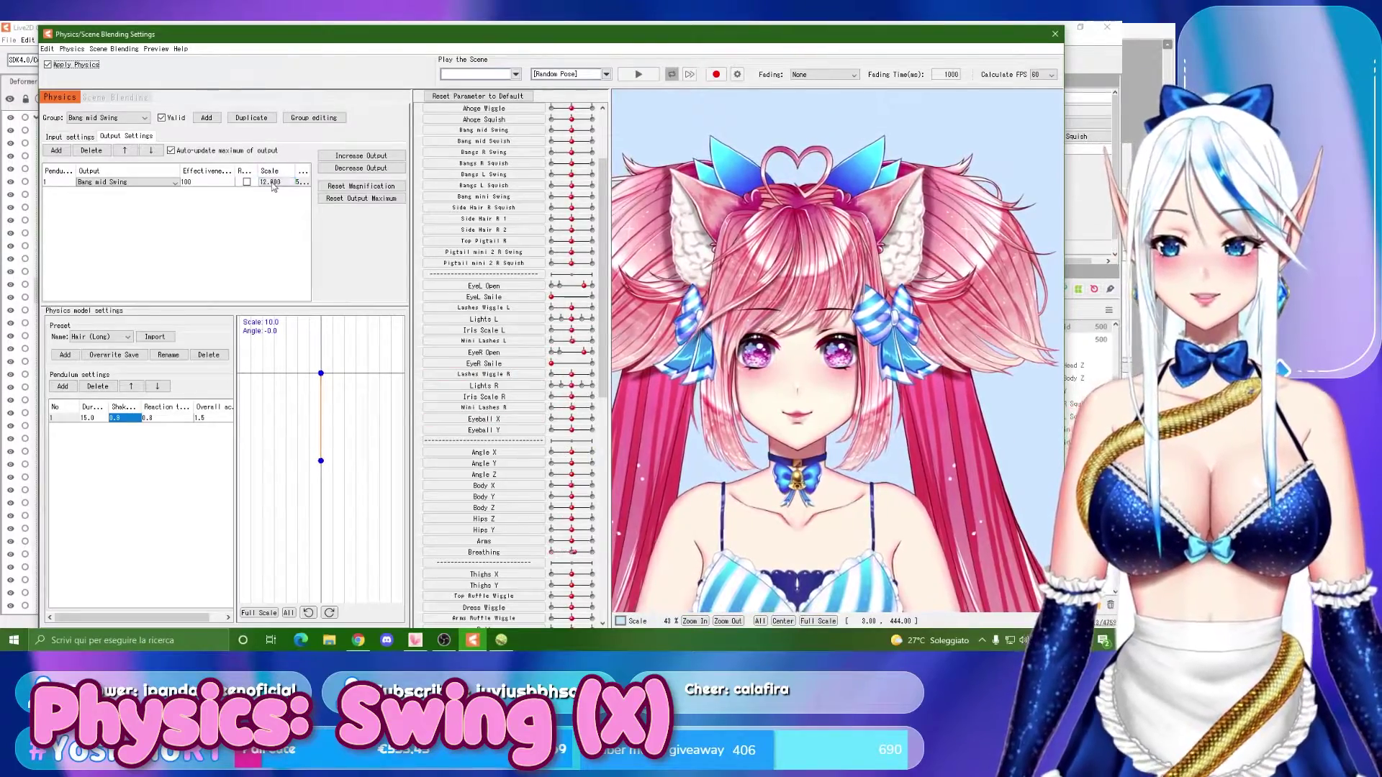
pyautogui.write('15')
pyautogui.press('Return')
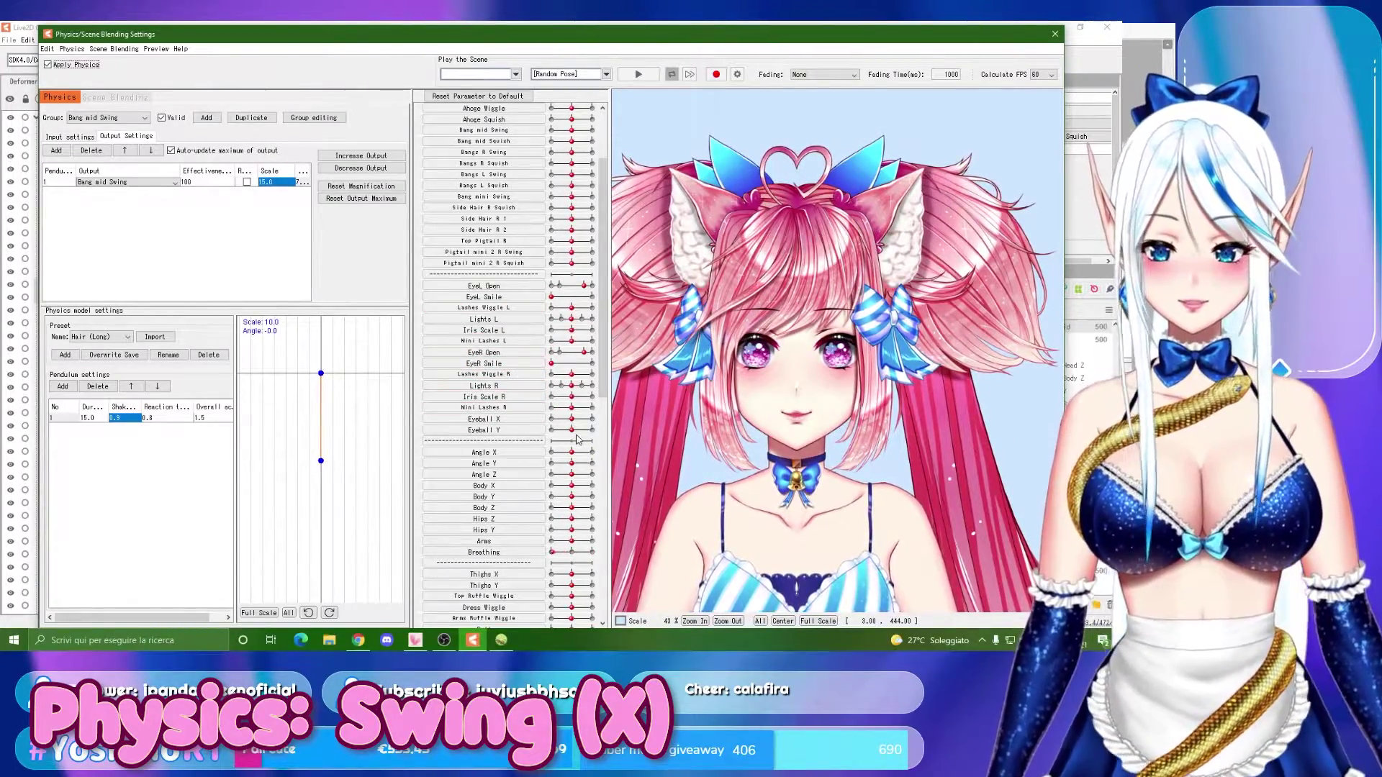
pyautogui.moveTo(567, 456)
pyautogui.mouseDown()
pyautogui.moveTo(588, 459)
pyautogui.moveTo(576, 454)
pyautogui.mouseUp()
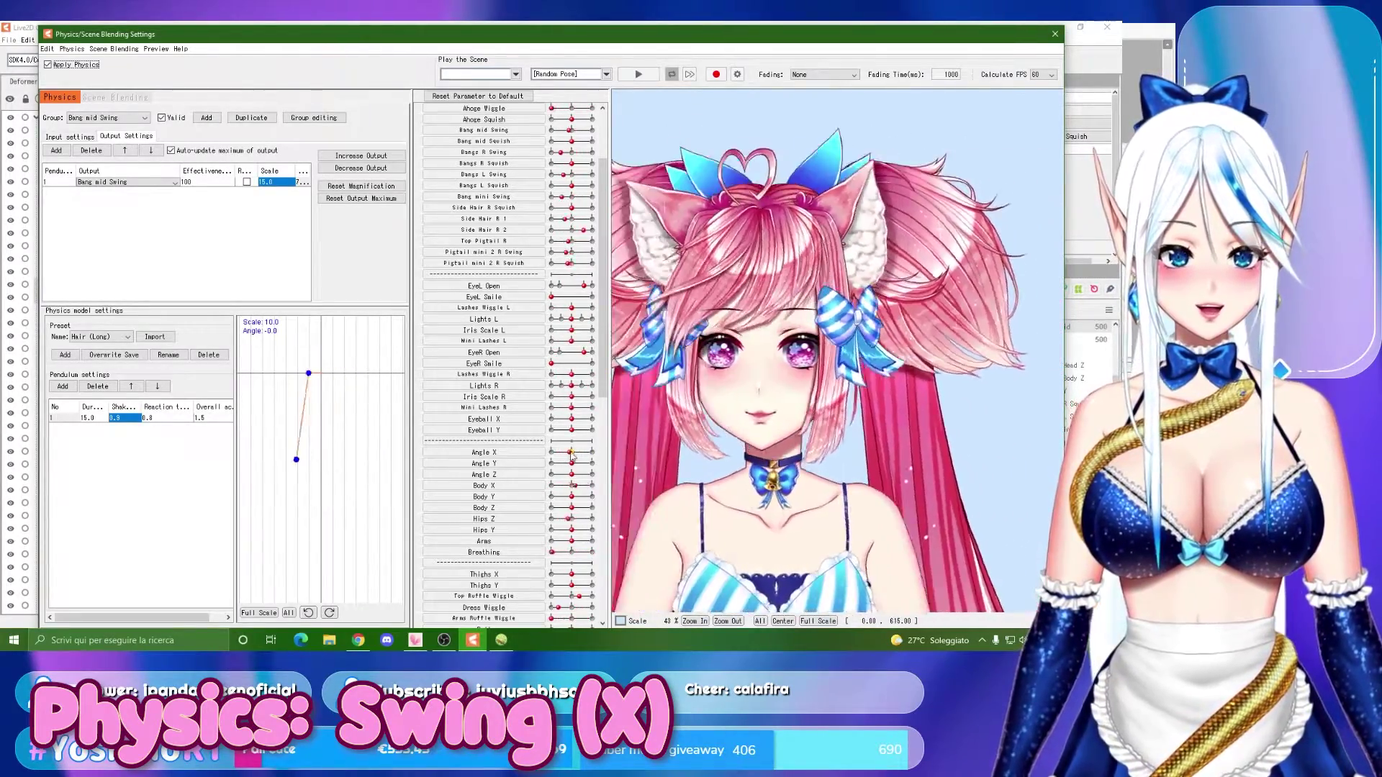
# Set the output scale of Bang mid Swing back to 12.
pyautogui.click(274, 183)
pyautogui.write('12')
pyautogui.press('Return')
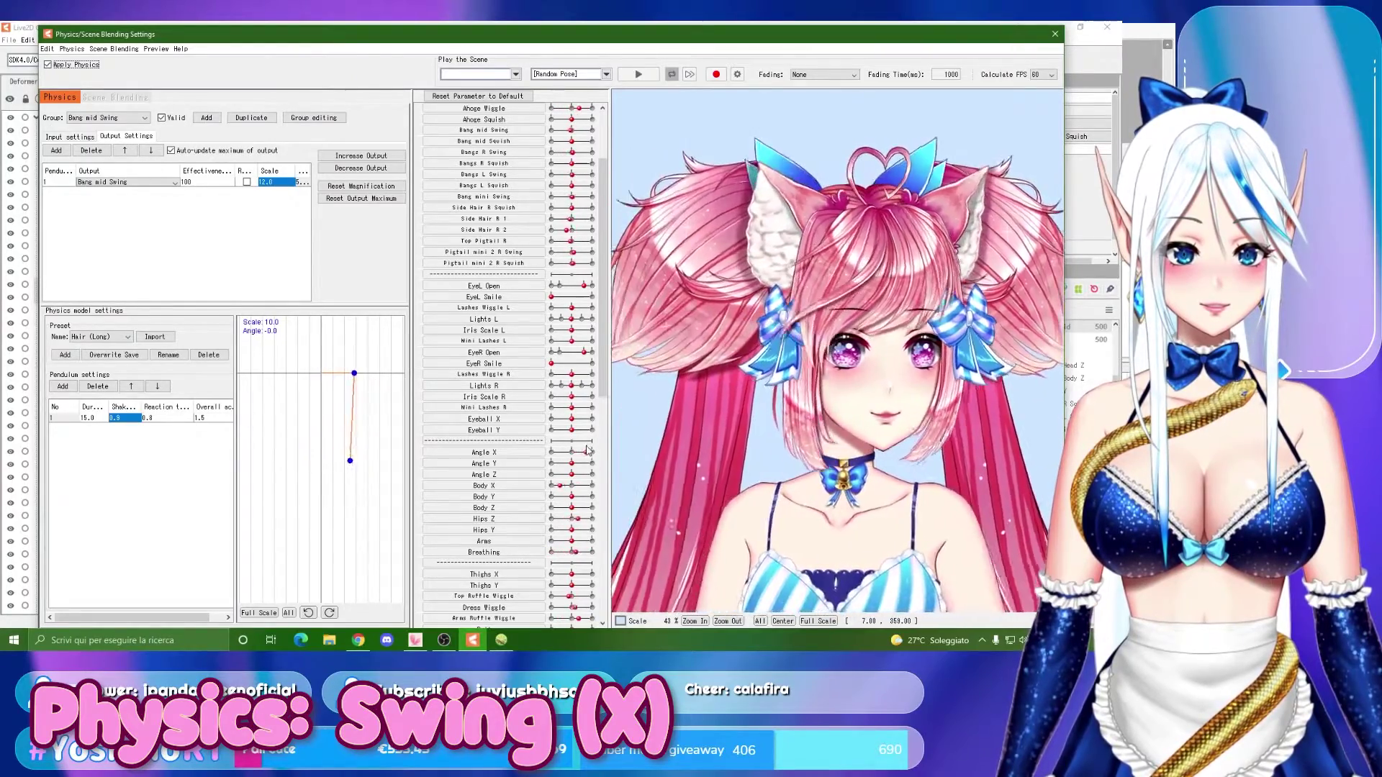
# Set the pendulum's duration to 12 in the Bang mid Swing physics model.
pyautogui.click(94, 418)
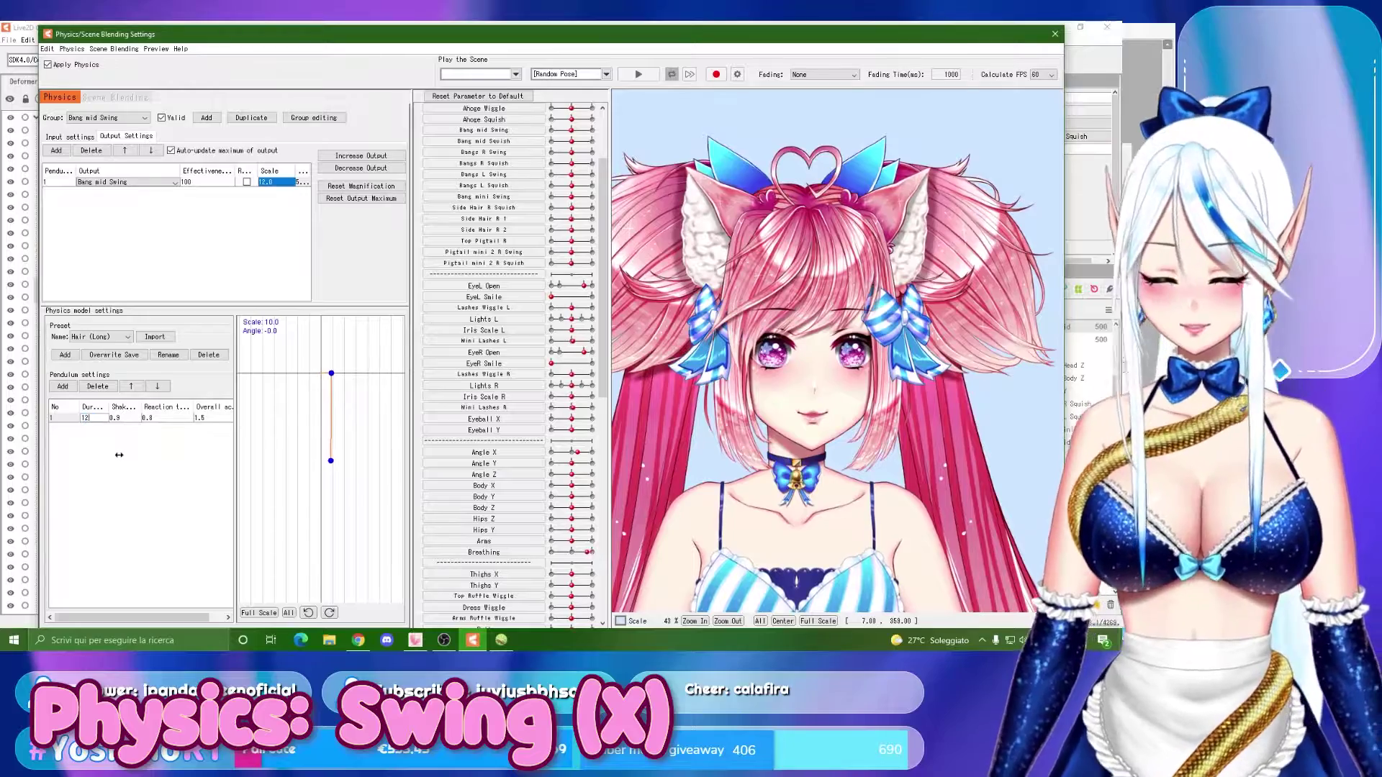
pyautogui.write('12')
pyautogui.press('Return')
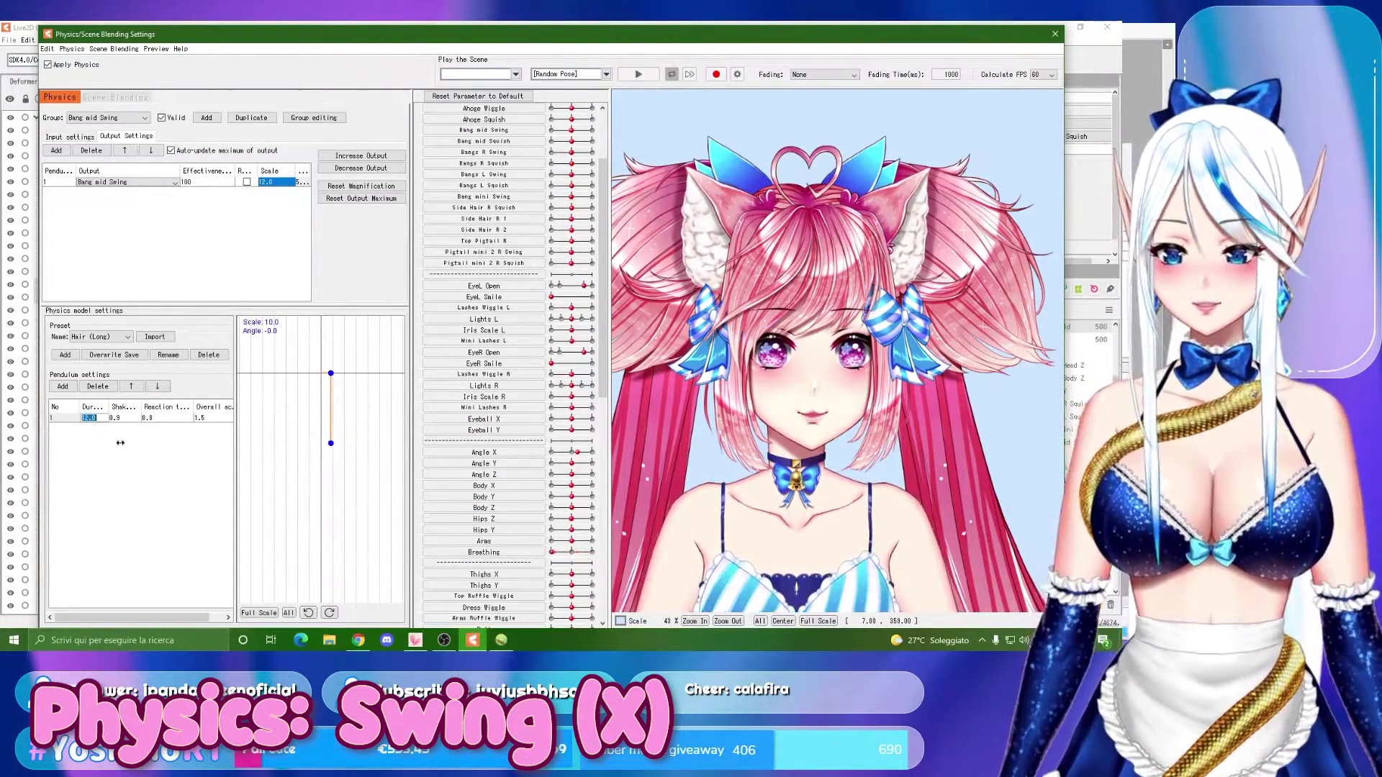
# Set the Bang mid Swing pendulum's duration to 8 and test the movement with Angle X.
pyautogui.write('8')
pyautogui.press('Return')
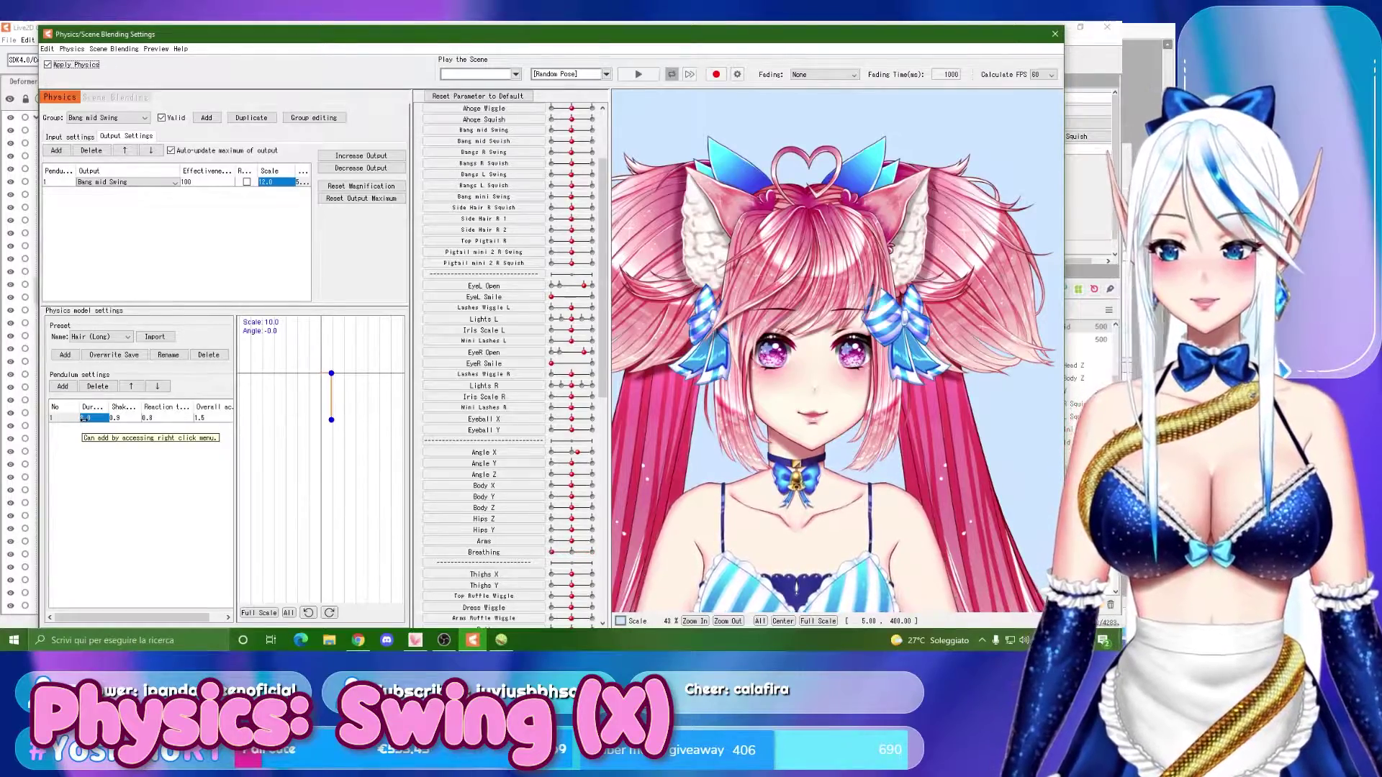
pyautogui.moveTo(576, 452)
pyautogui.mouseDown()
pyautogui.moveTo(588, 456)
pyautogui.moveTo(570, 454)
pyautogui.mouseUp()
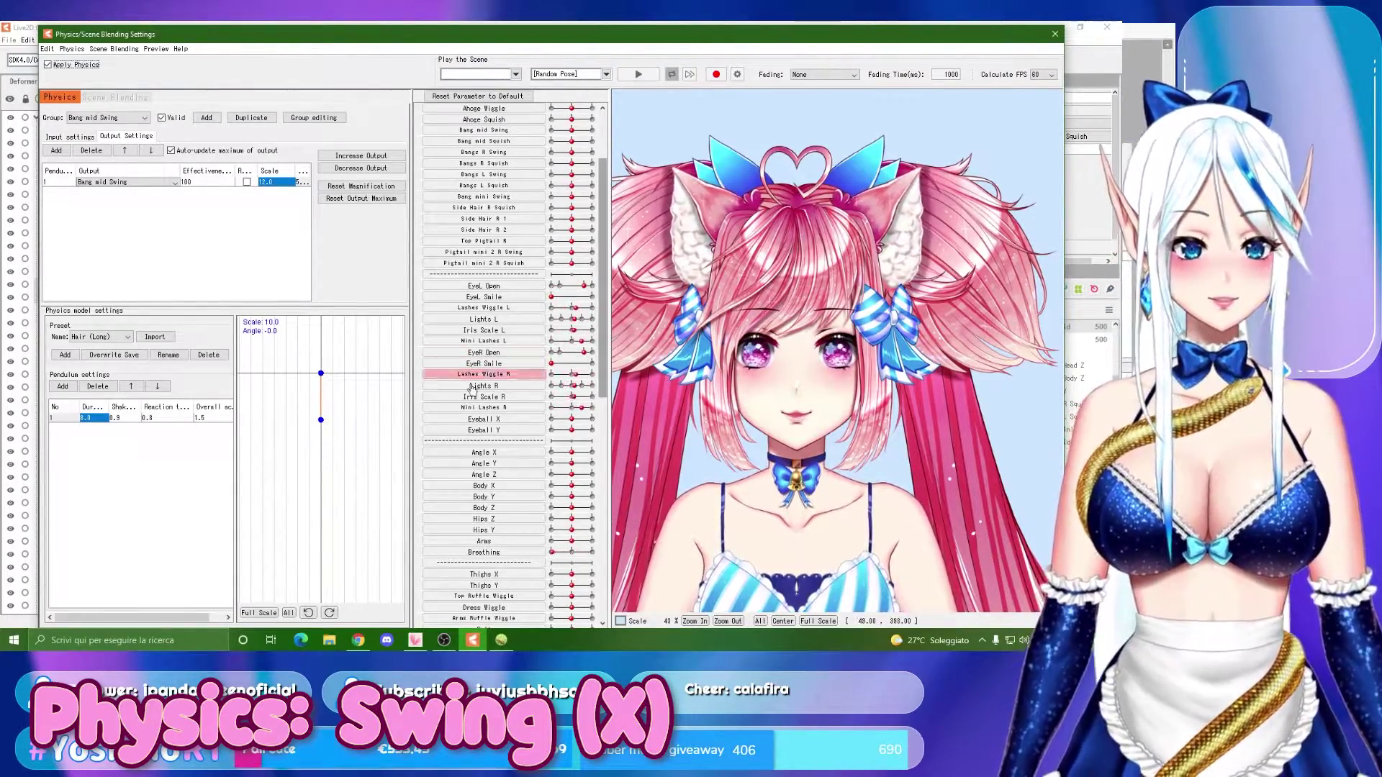
pyautogui.moveTo(570, 453)
pyautogui.mouseDown()
pyautogui.moveTo(587, 455)
pyautogui.moveTo(575, 459)
pyautogui.mouseUp()
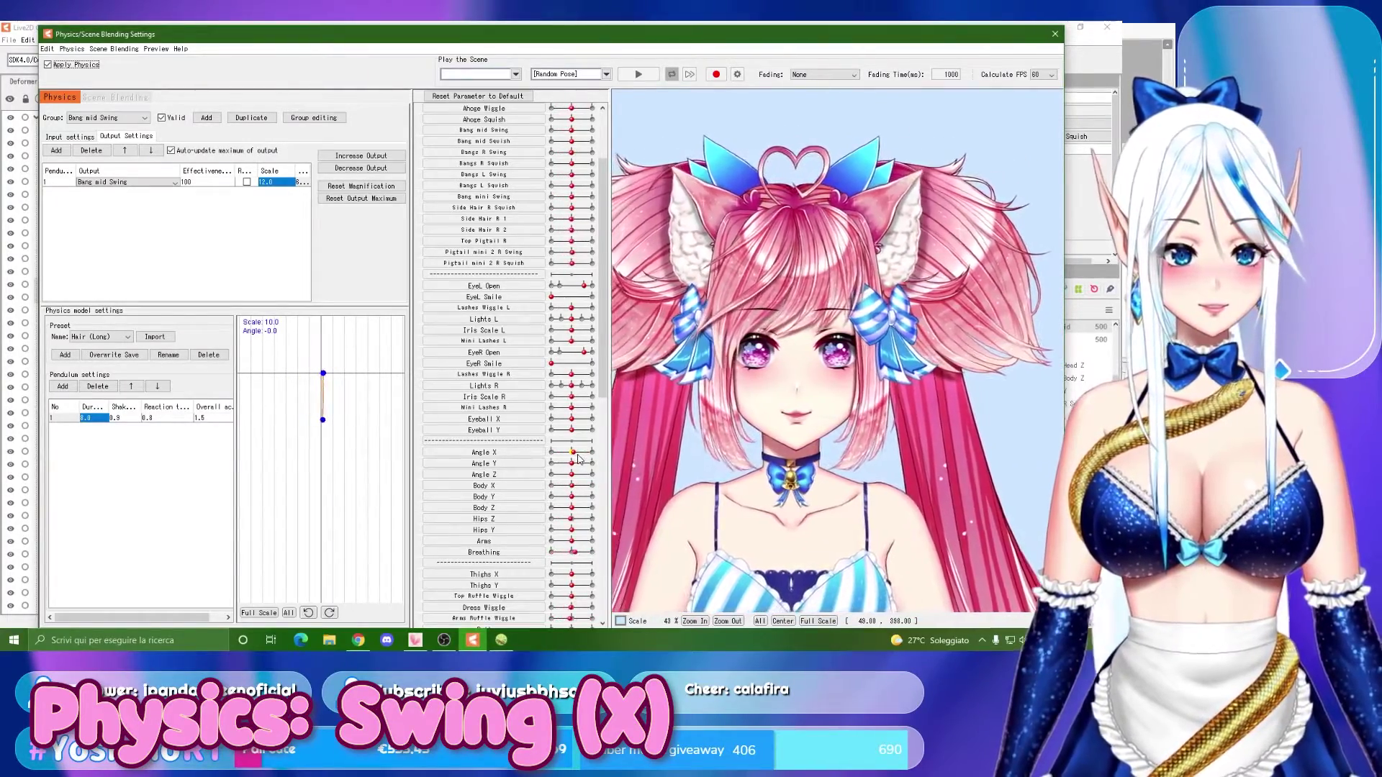
pyautogui.scroll(-3, 745, 378)
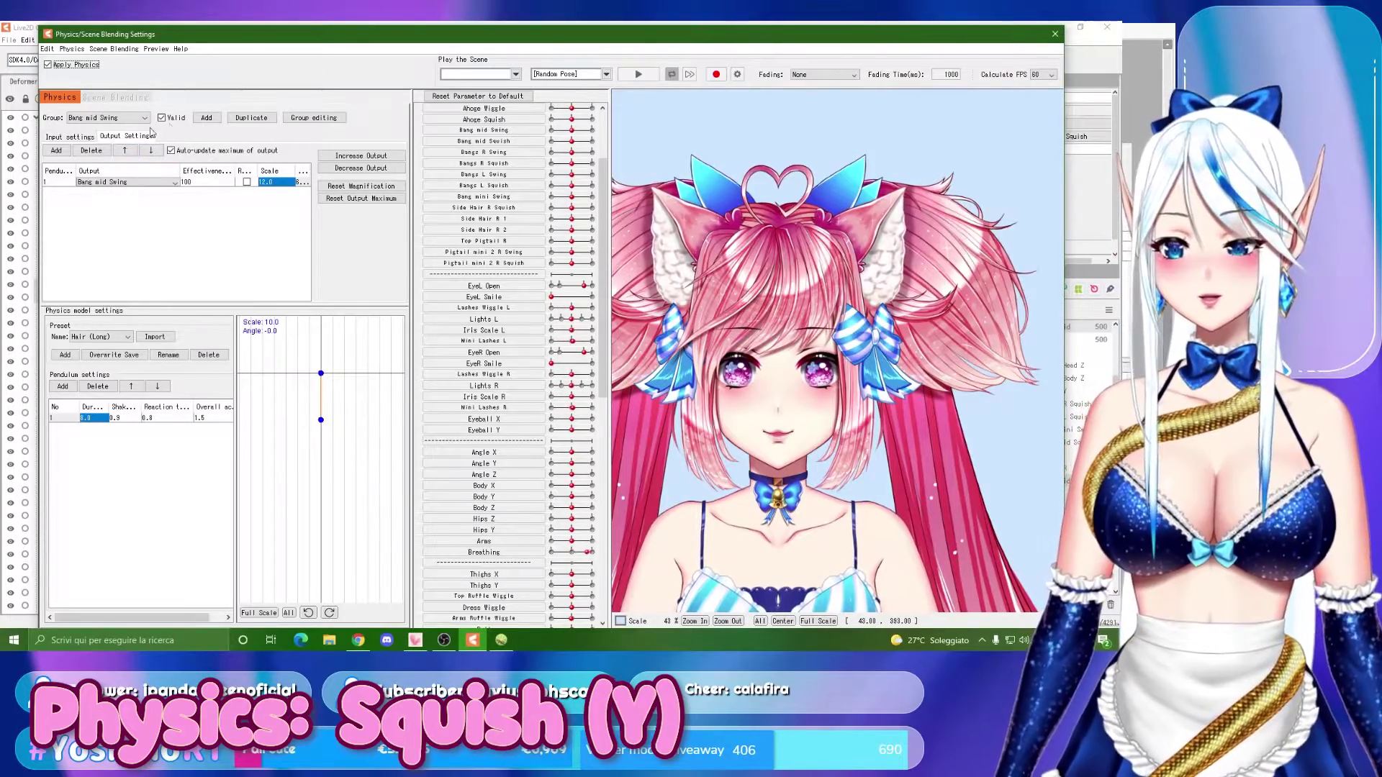
# Add a physics group named Bang mid Squish with the Head Input preset and the Hair (Long) physics model preset.
pyautogui.click(208, 119)
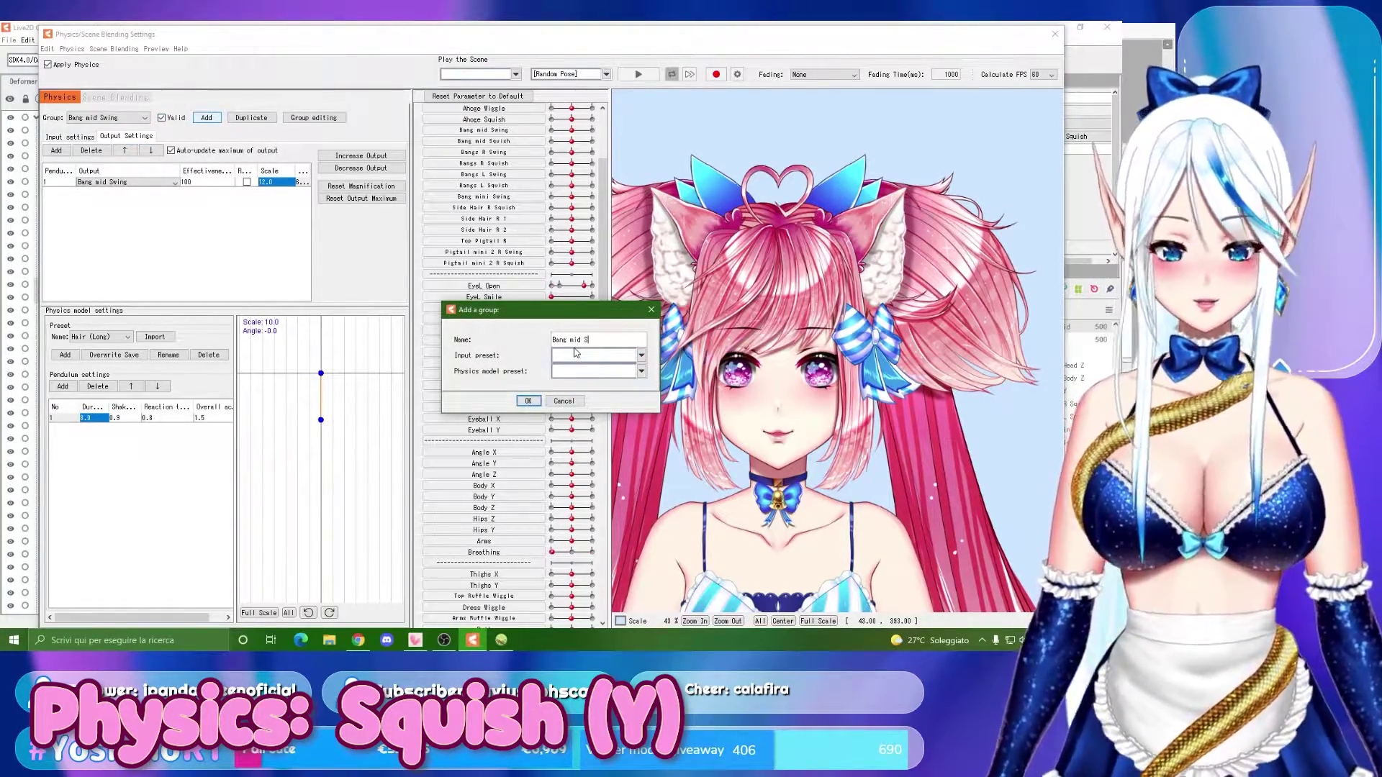
pyautogui.click(570, 356)
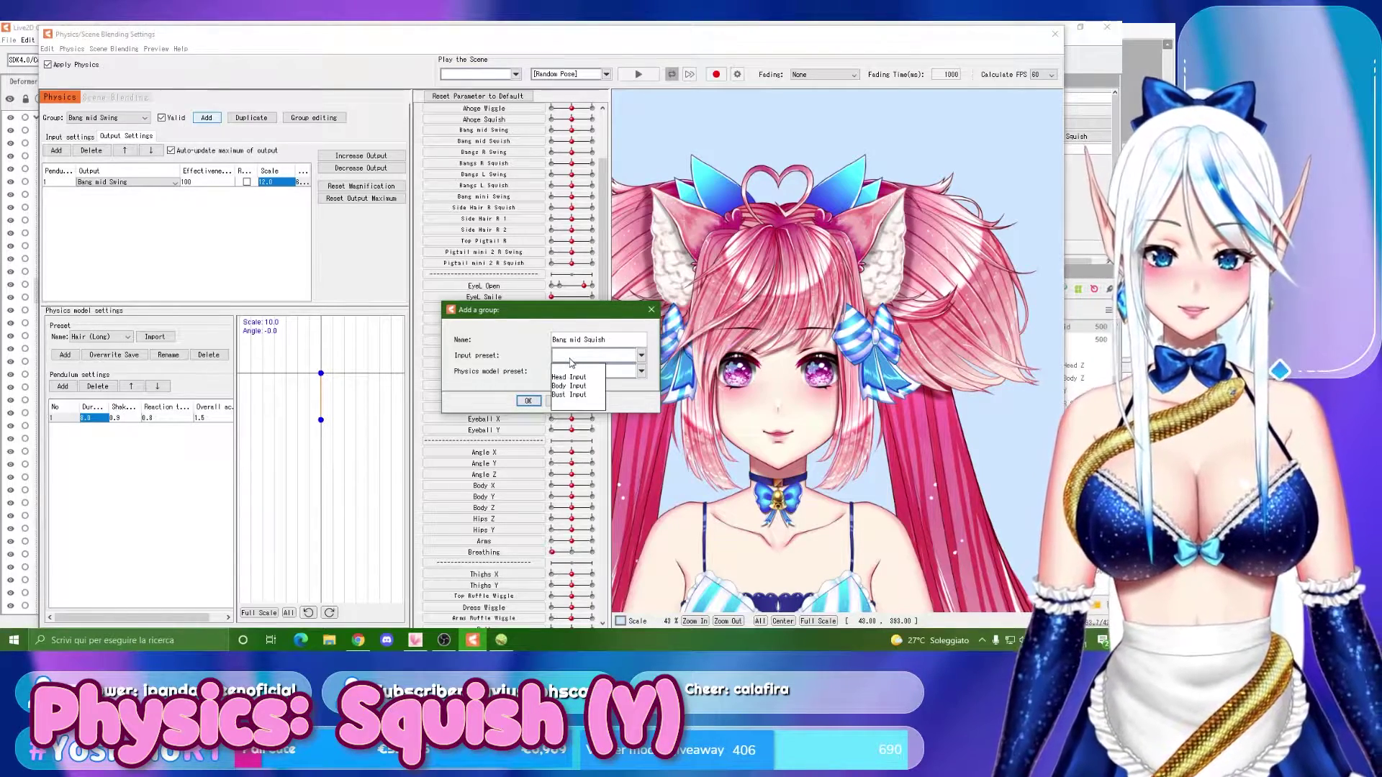
pyautogui.click(574, 377)
pyautogui.click(579, 372)
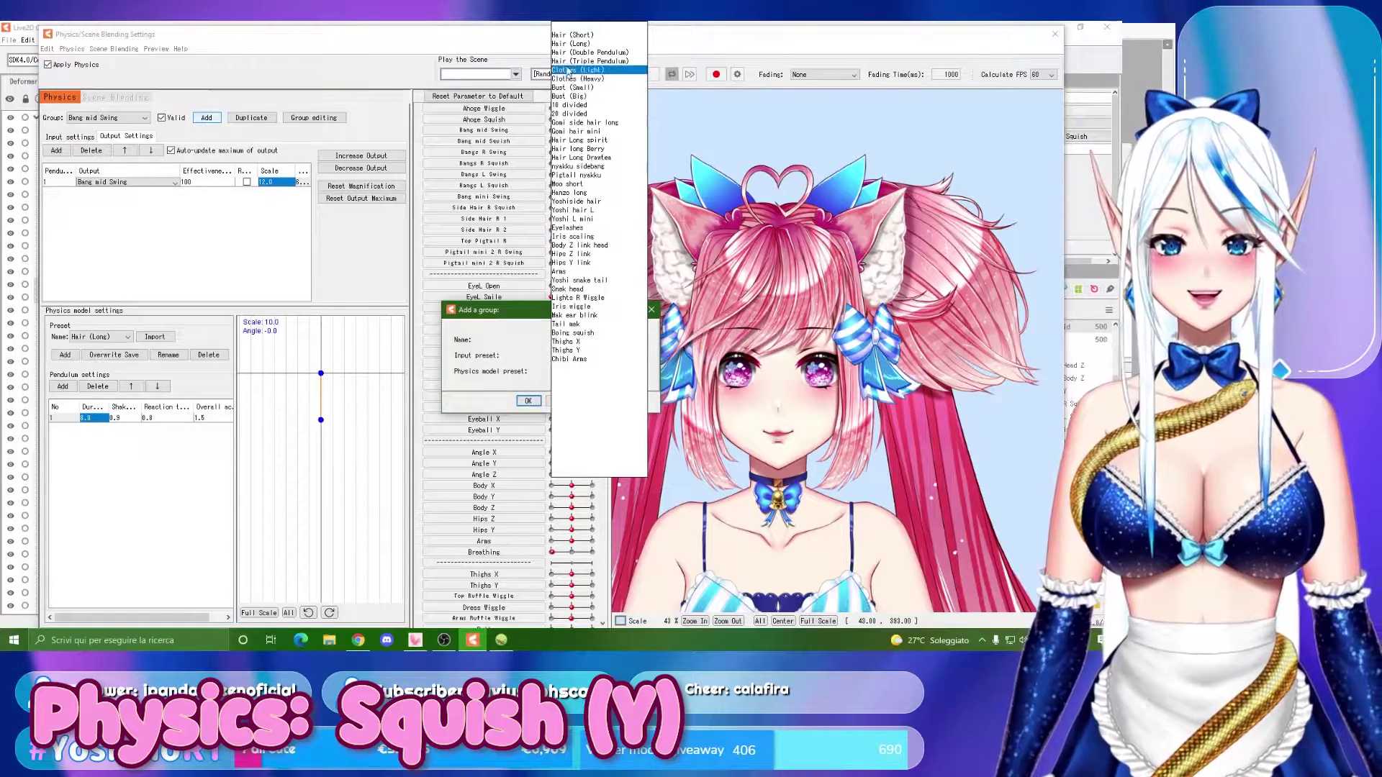
pyautogui.click(572, 43)
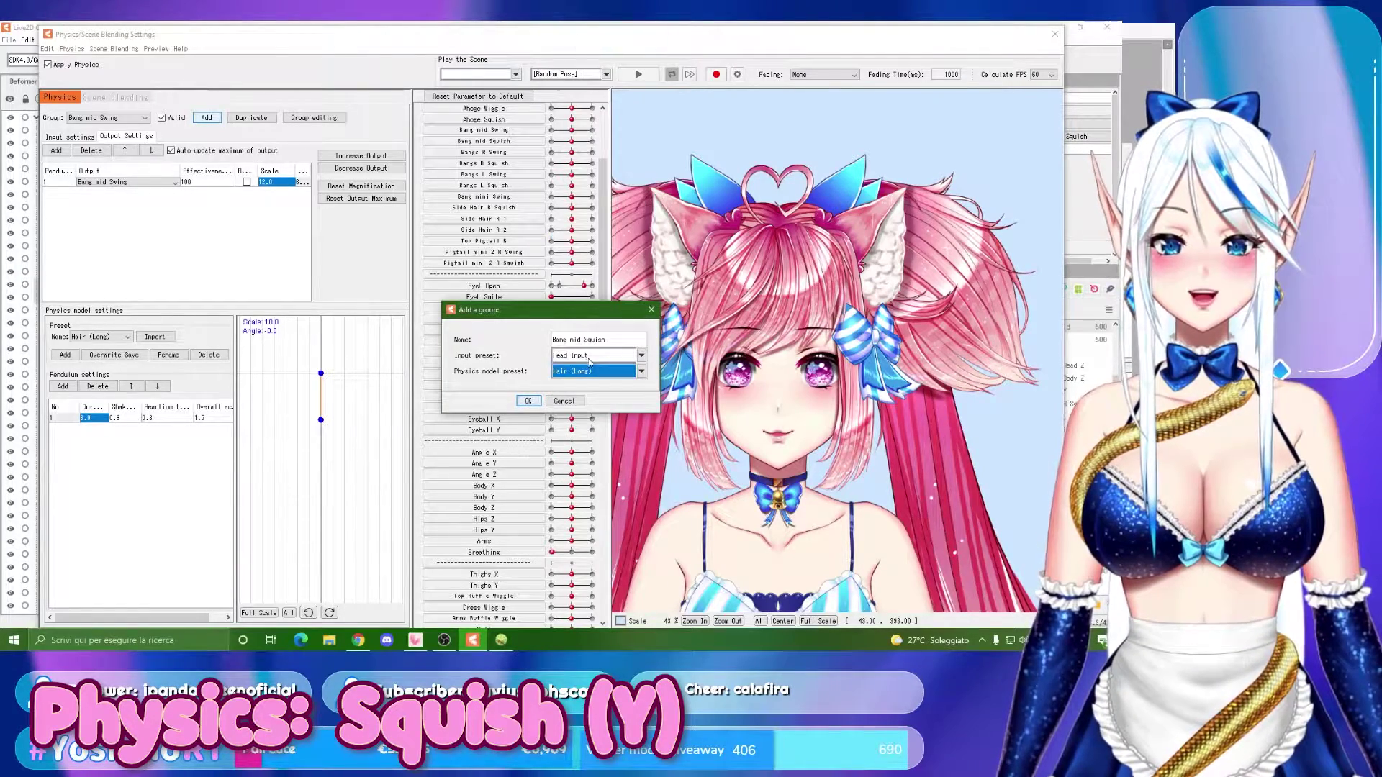
pyautogui.click(527, 401)
# Add the Bang mid Squish parameter as the new group's output and set its scale to 12.
pyautogui.rightClick(178, 234)
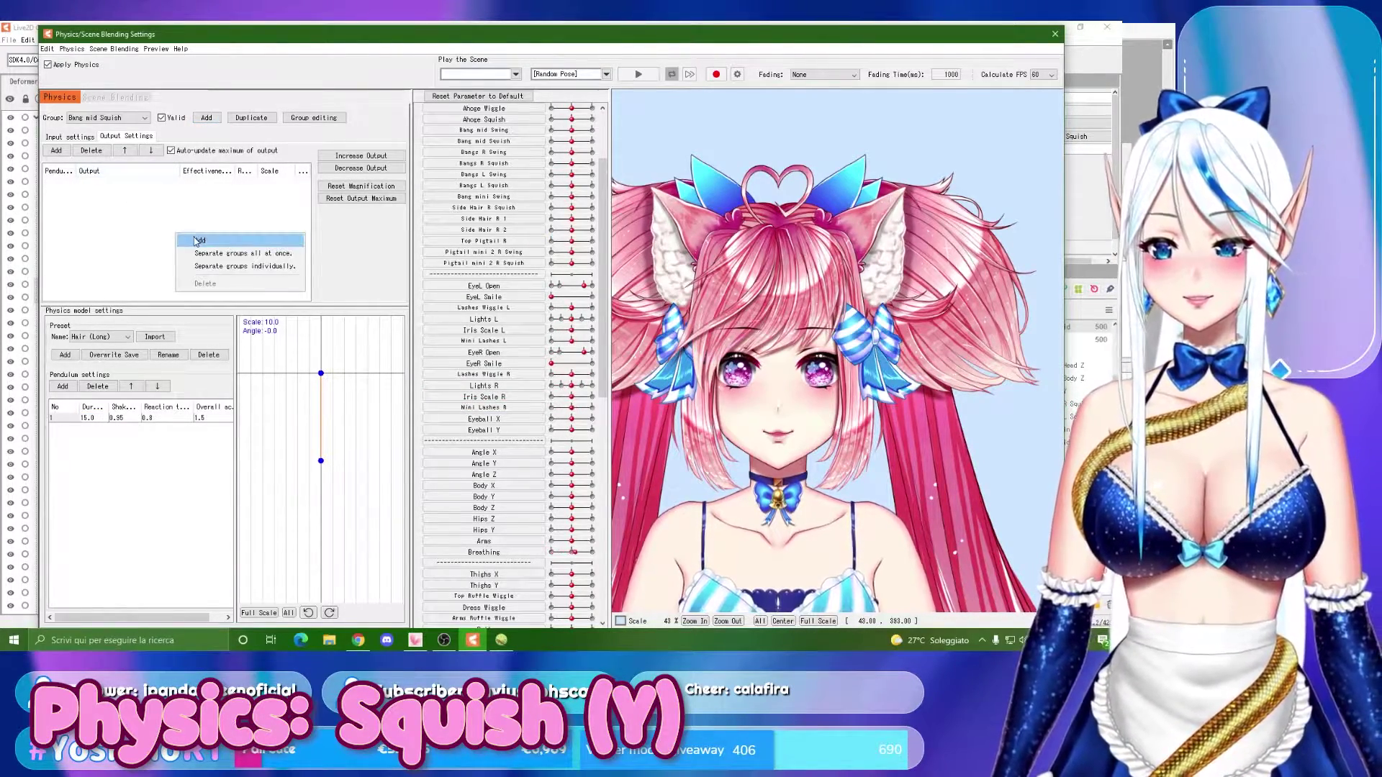
pyautogui.click(198, 241)
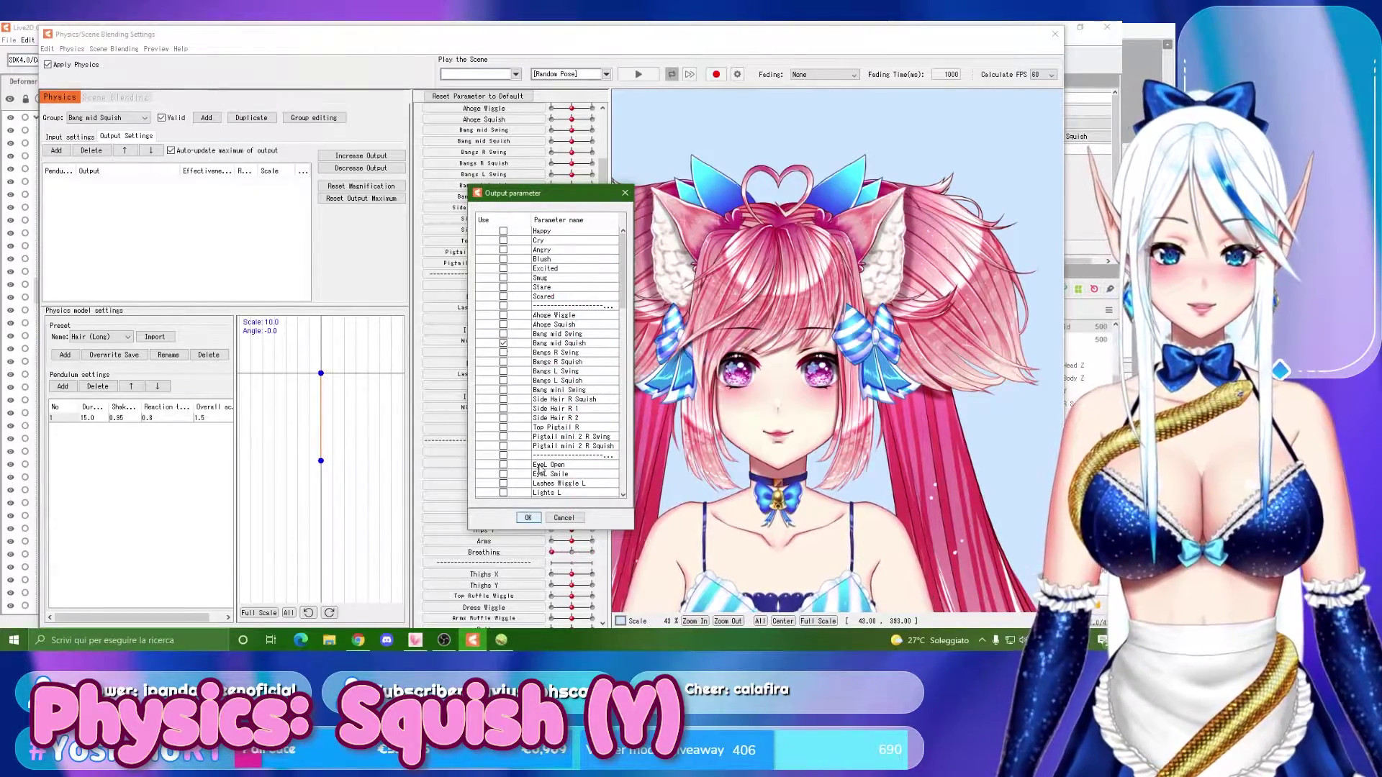
pyautogui.click(530, 518)
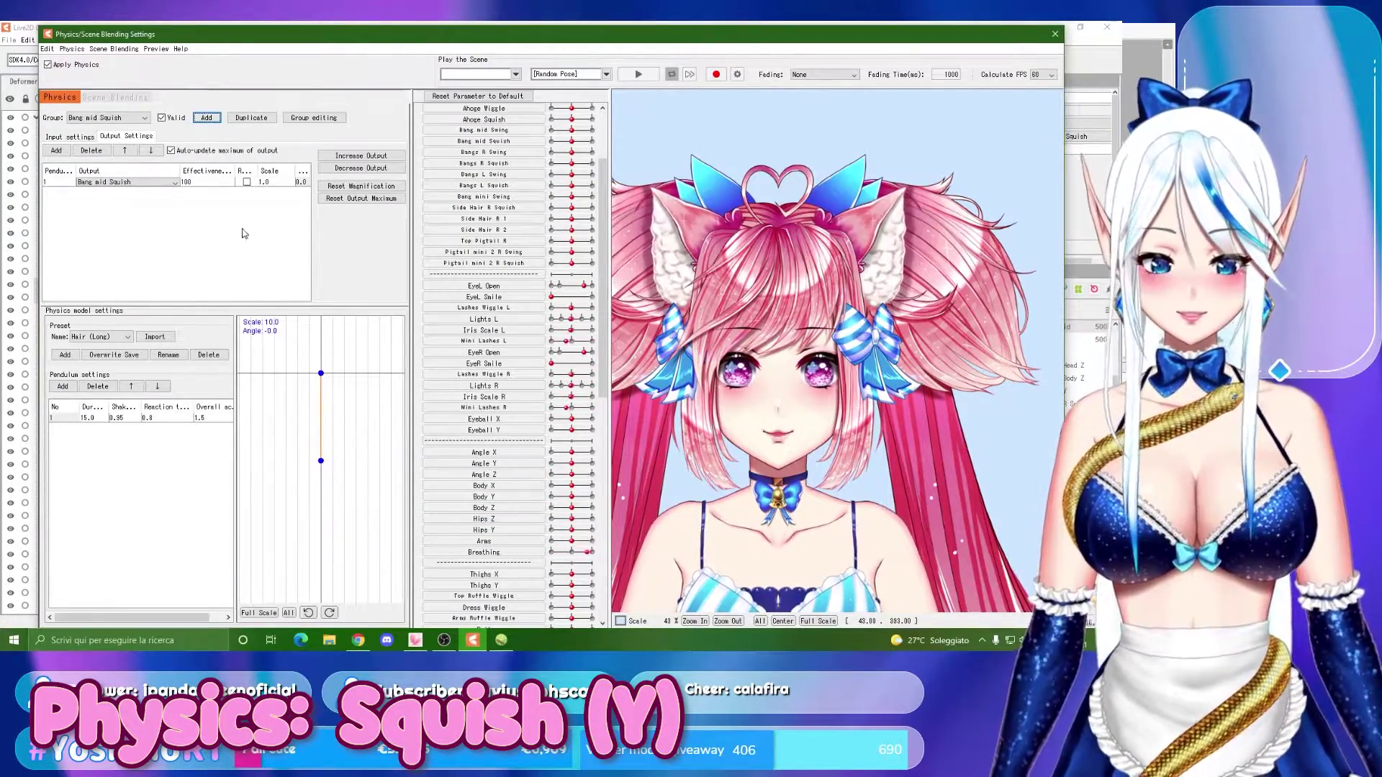
pyautogui.doubleClick(268, 181)
pyautogui.write('1')
pyautogui.press('Return')
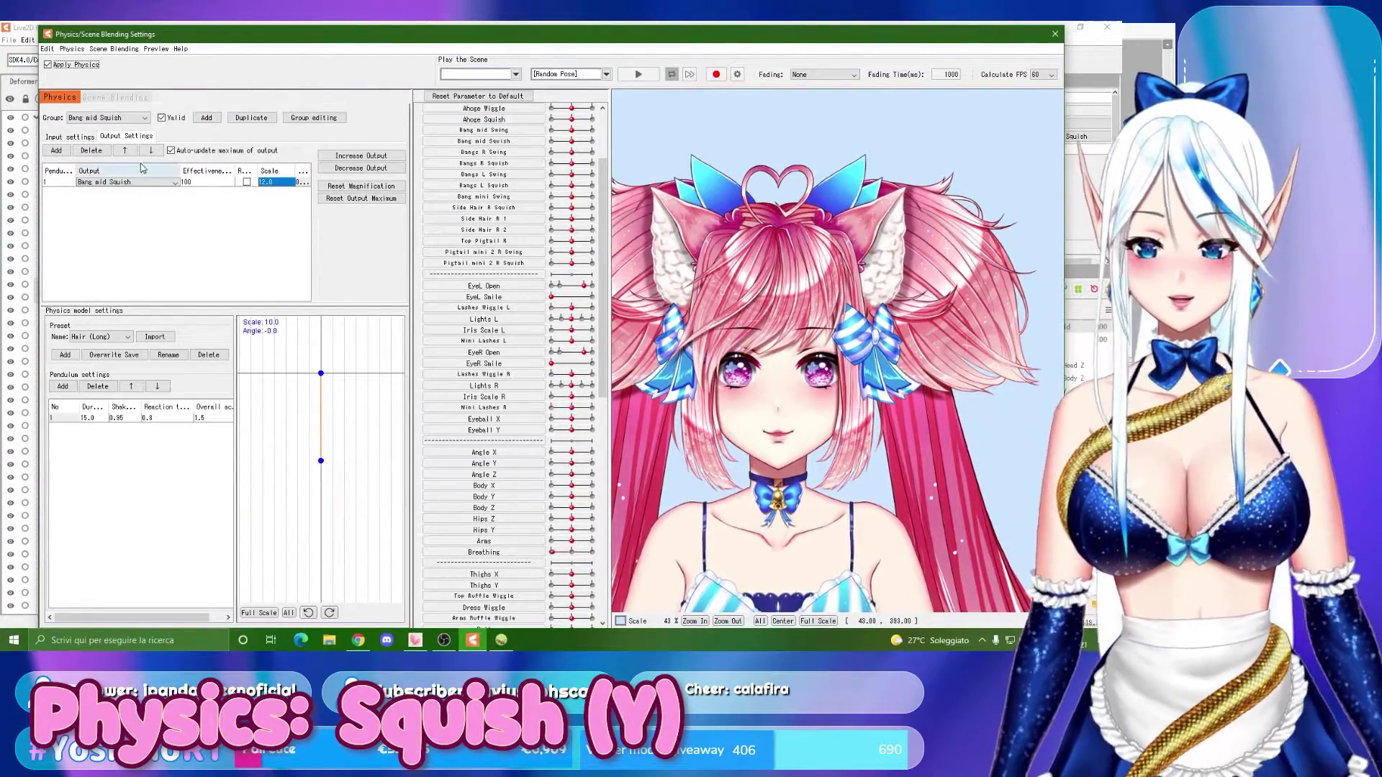
# Replace the Angle X input of the Bang mid Squish group with Angle Y.
pyautogui.click(69, 136)
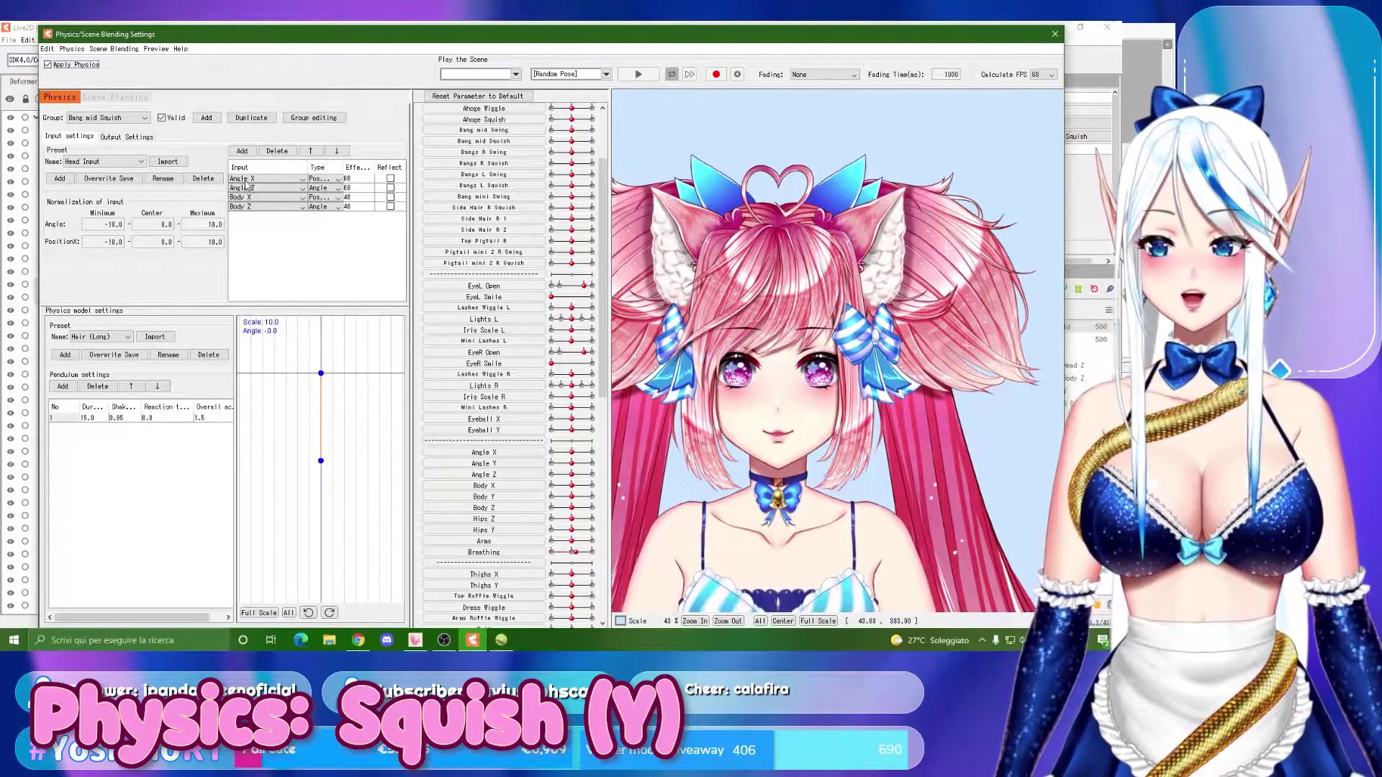
pyautogui.click(249, 180)
pyautogui.scroll(3, 260, 231)
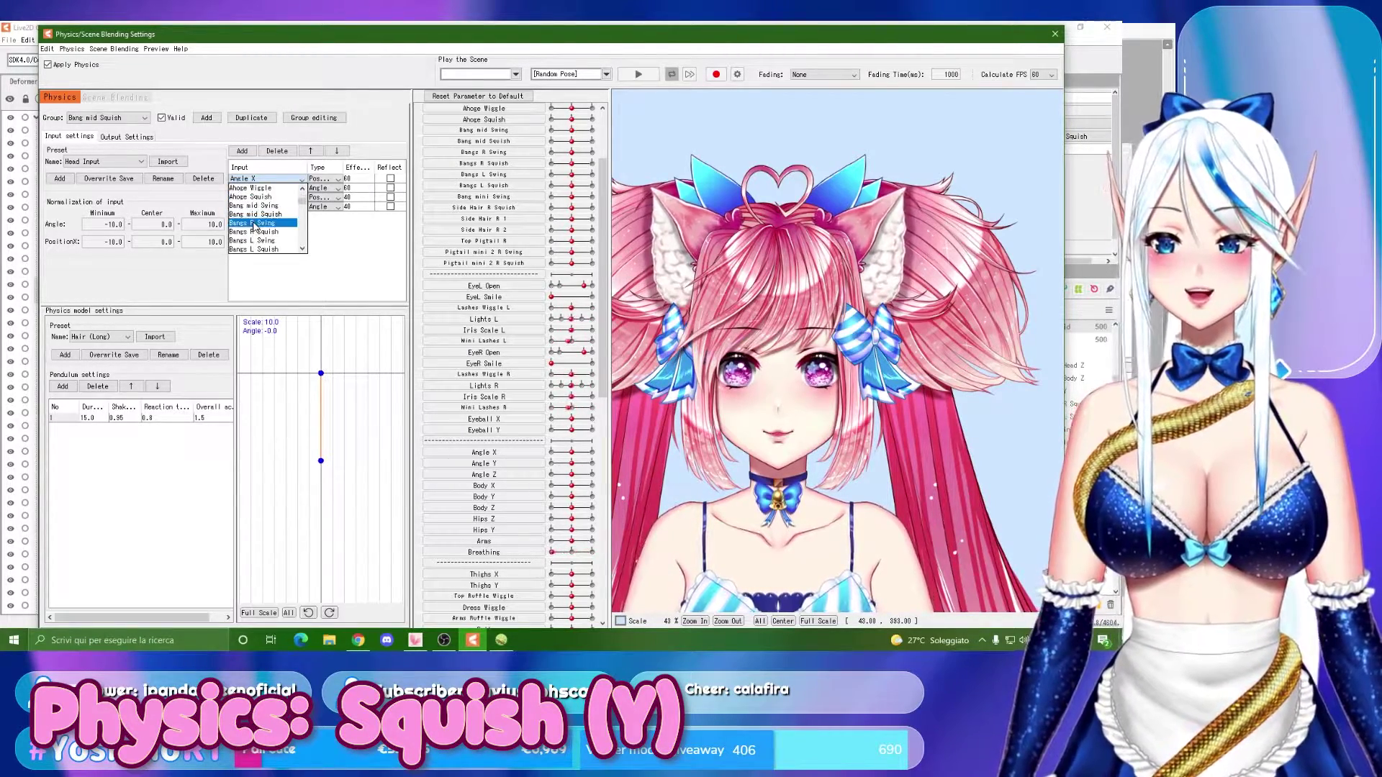
pyautogui.scroll(3, 260, 234)
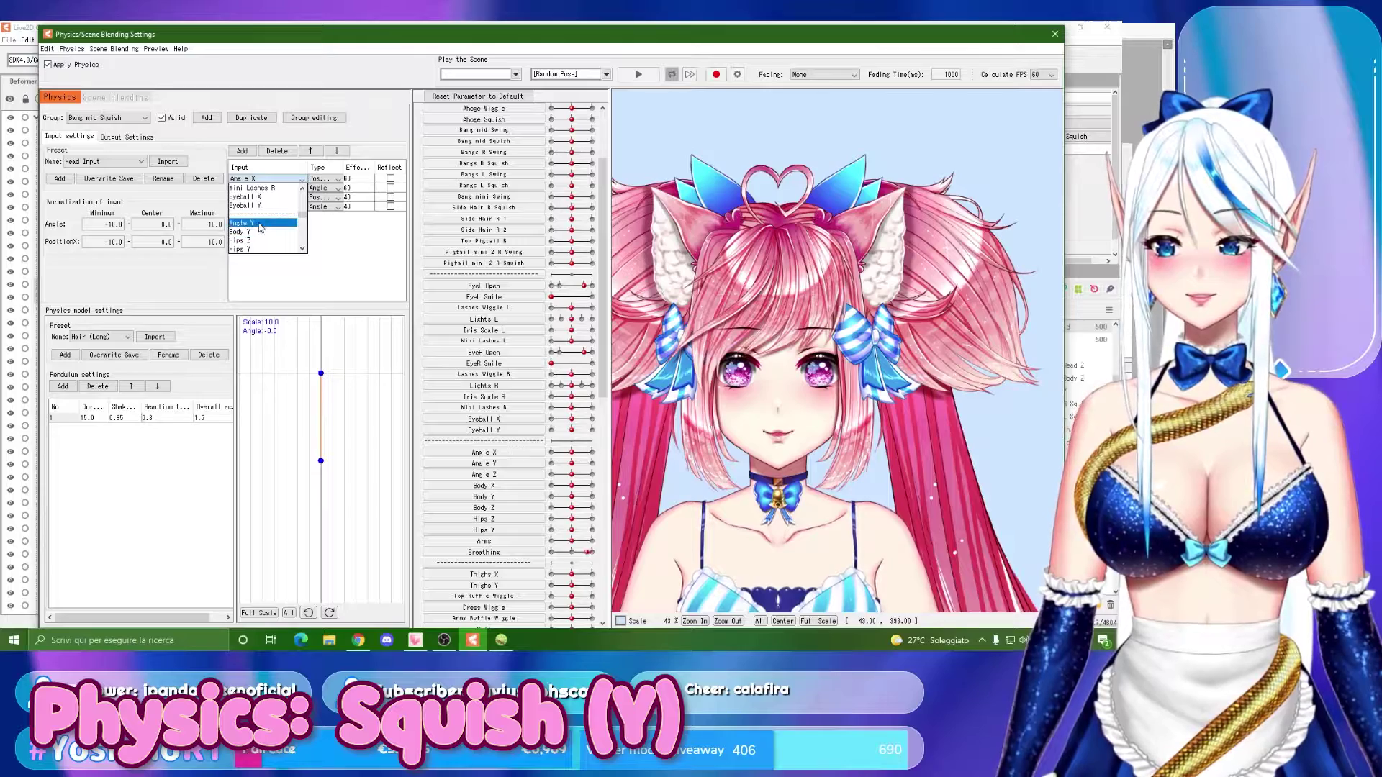
pyautogui.click(260, 228)
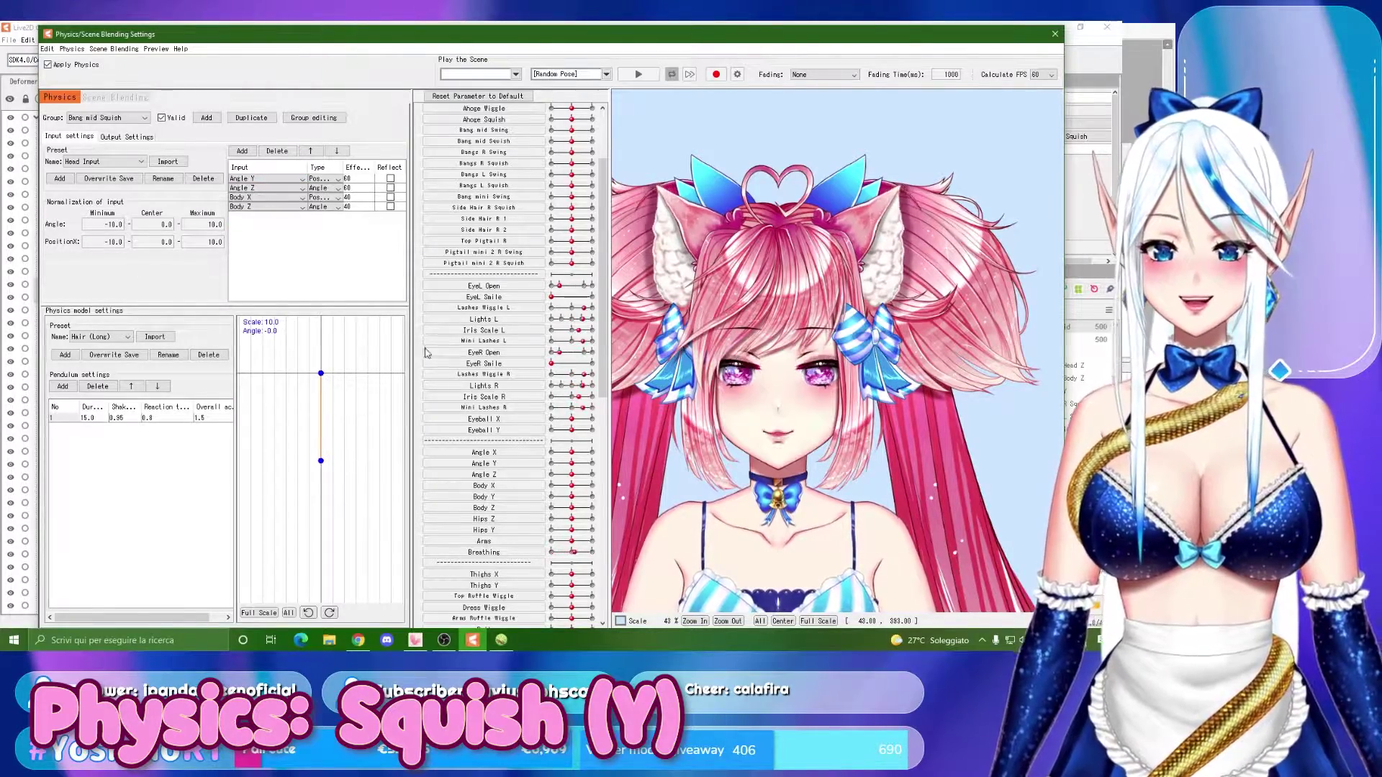
# Replace the Body X input of the Bang mid Squish group with Hips Y.
pyautogui.scroll(-3, 636, 482)
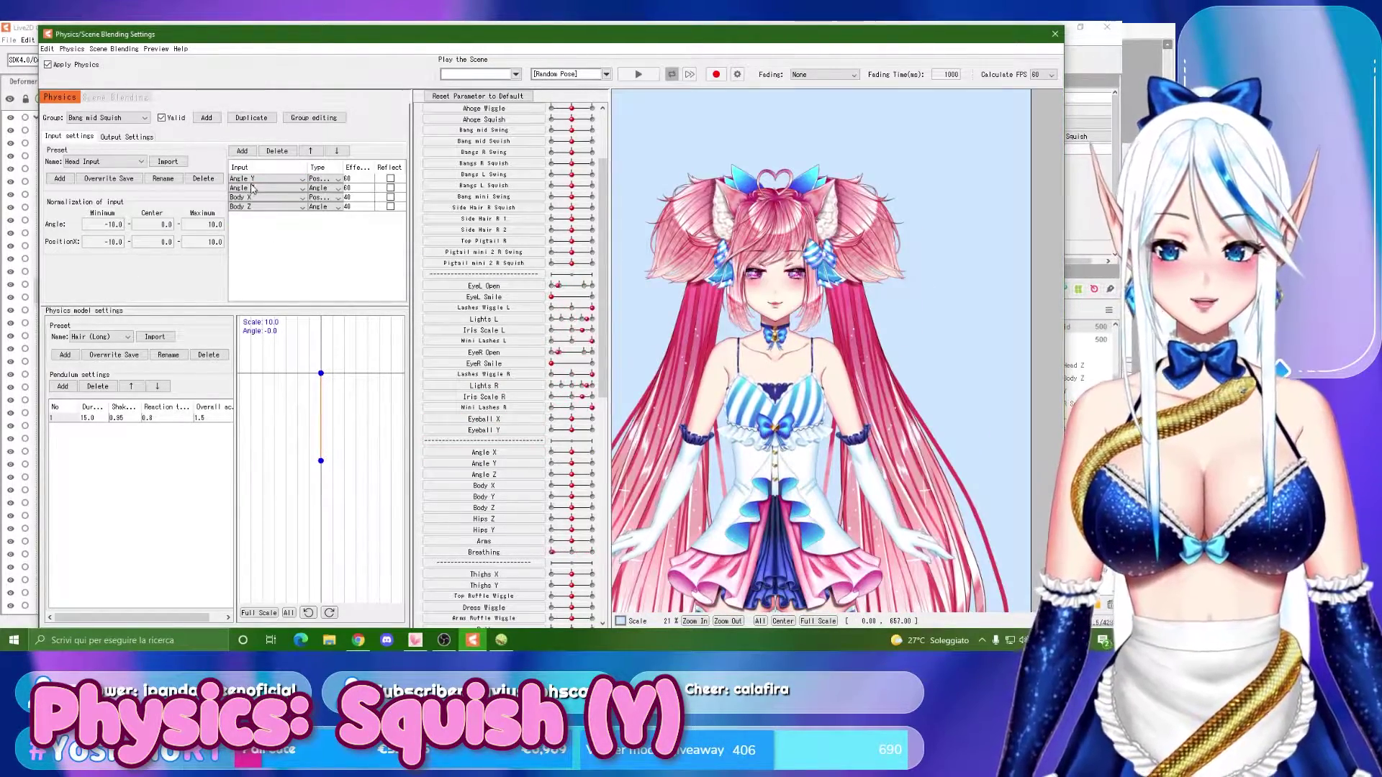
pyautogui.click(263, 197)
pyautogui.scroll(3, 259, 238)
pyautogui.scroll(-8, 252, 255)
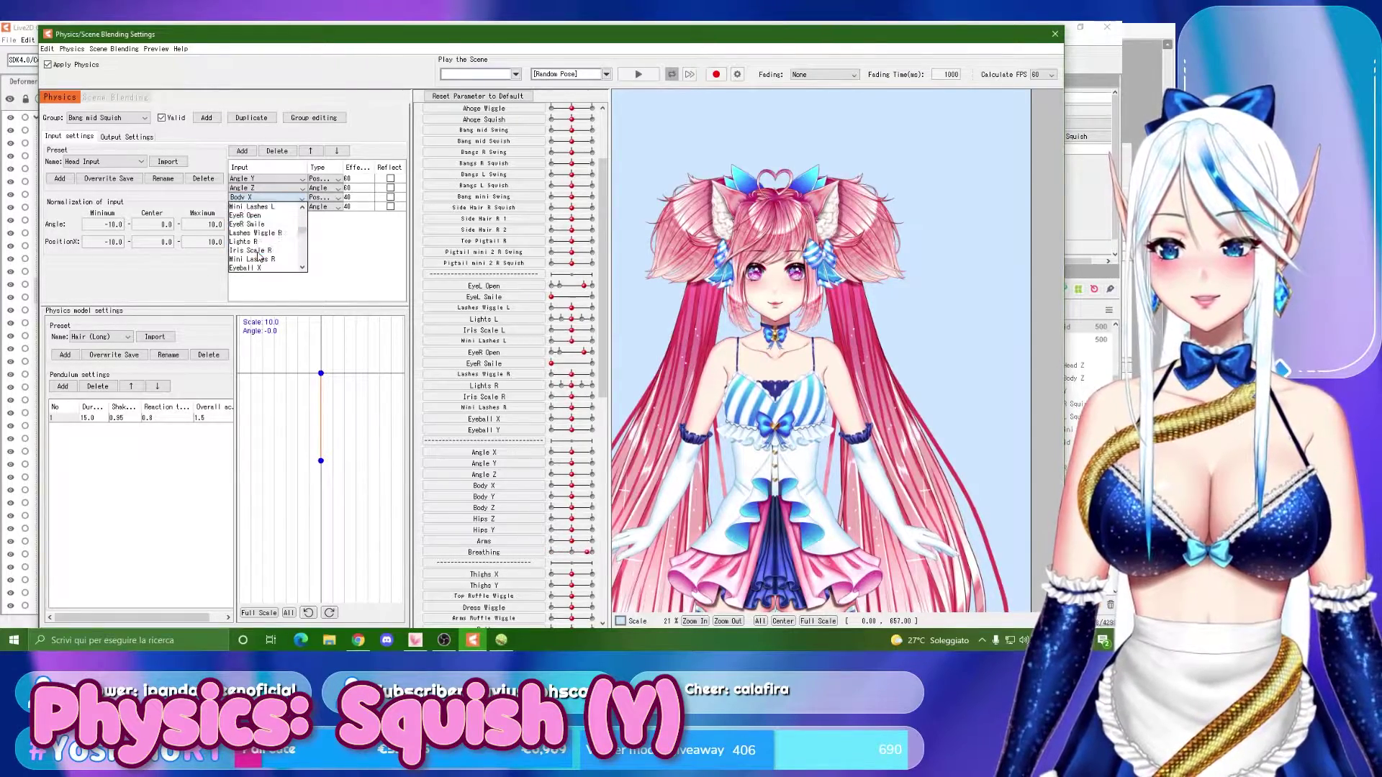
pyautogui.click(255, 242)
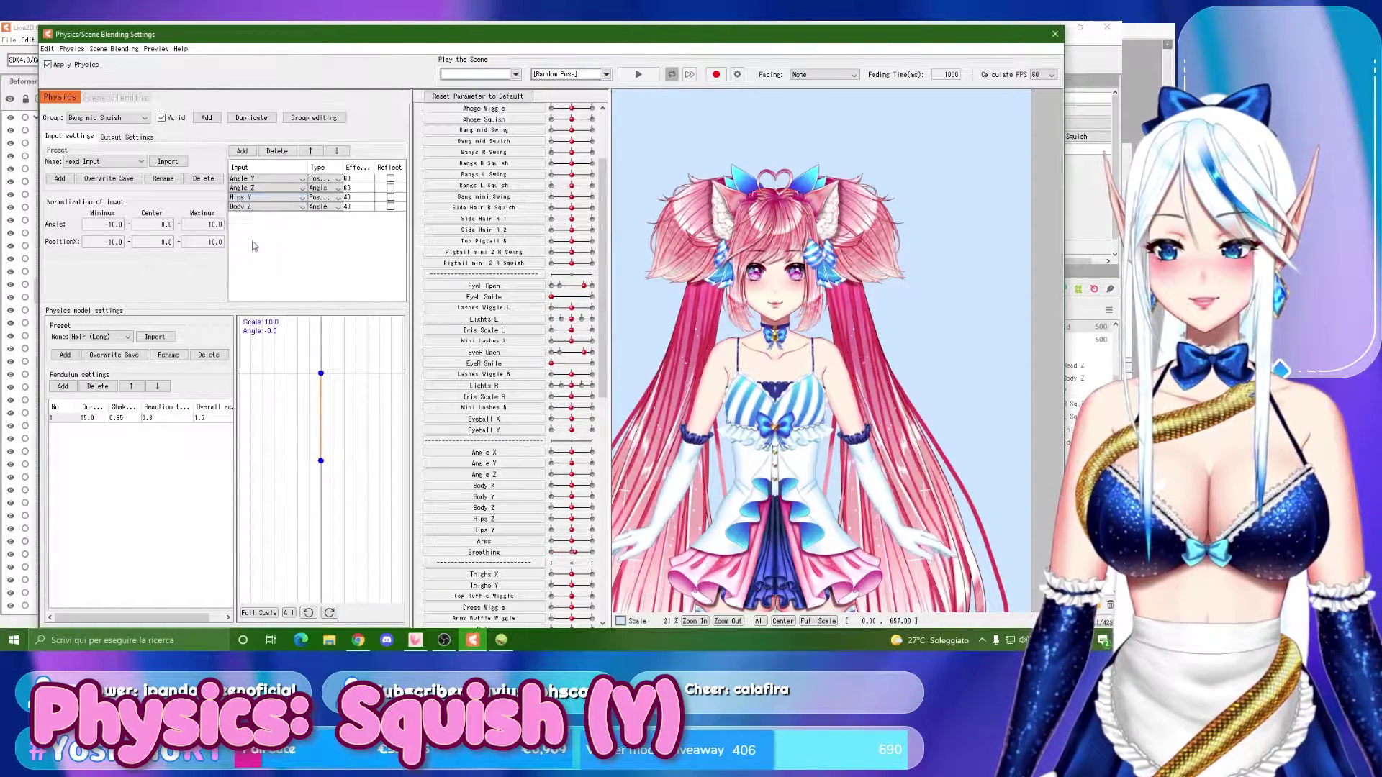
# Try Body Y in place of the Hips Y input and check the body movement with the Body Y parameter.
pyautogui.moveTo(571, 497)
pyautogui.mouseDown()
pyautogui.moveTo(559, 497)
pyautogui.moveTo(586, 497)
pyautogui.mouseUp()
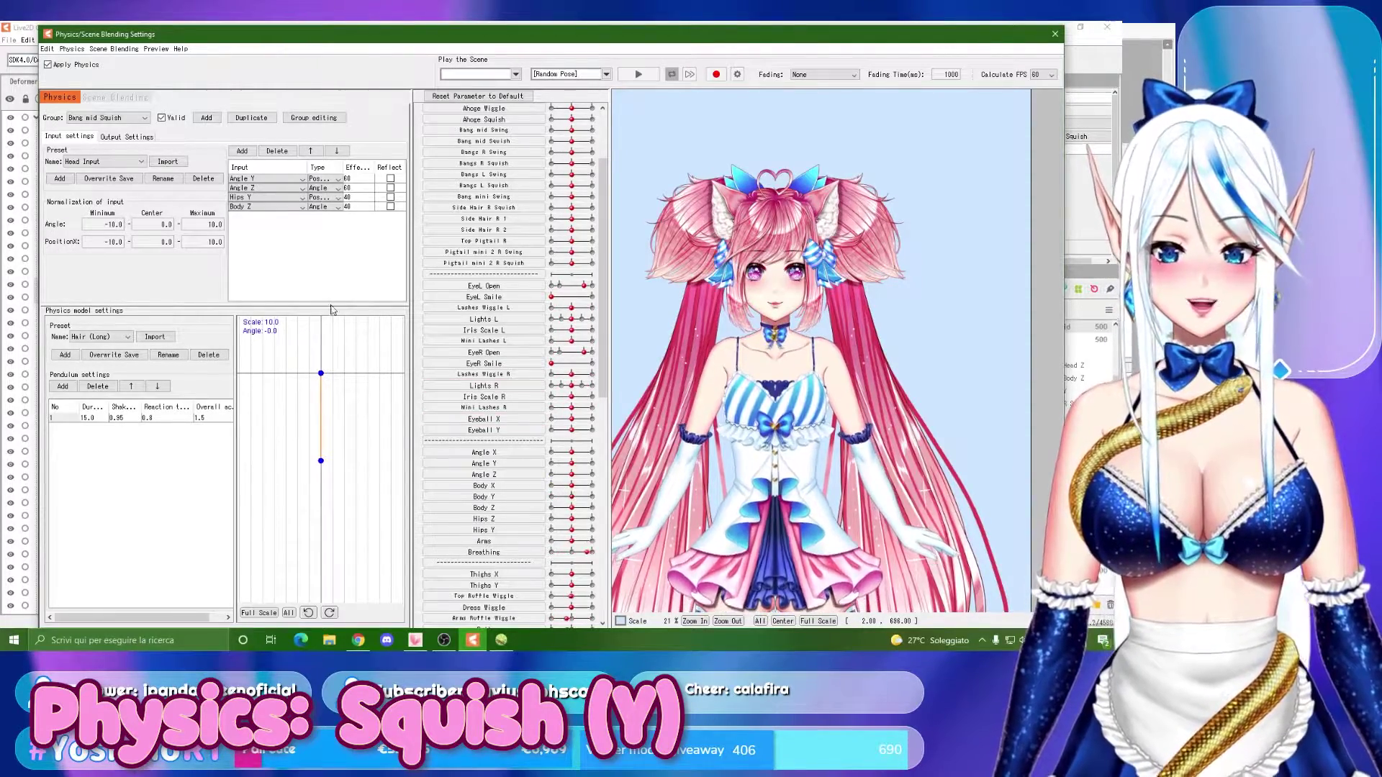
pyautogui.click(262, 199)
pyautogui.scroll(5, 261, 244)
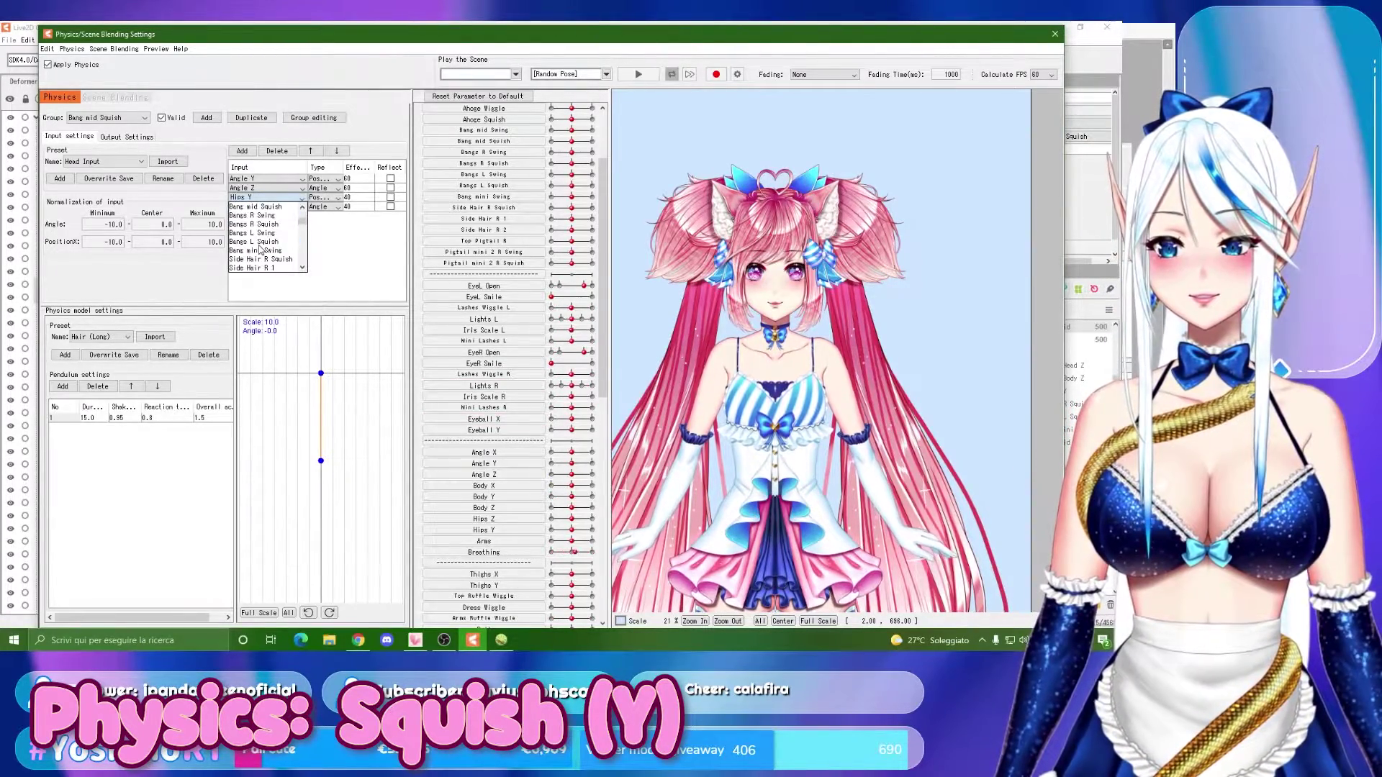
pyautogui.scroll(-5, 260, 250)
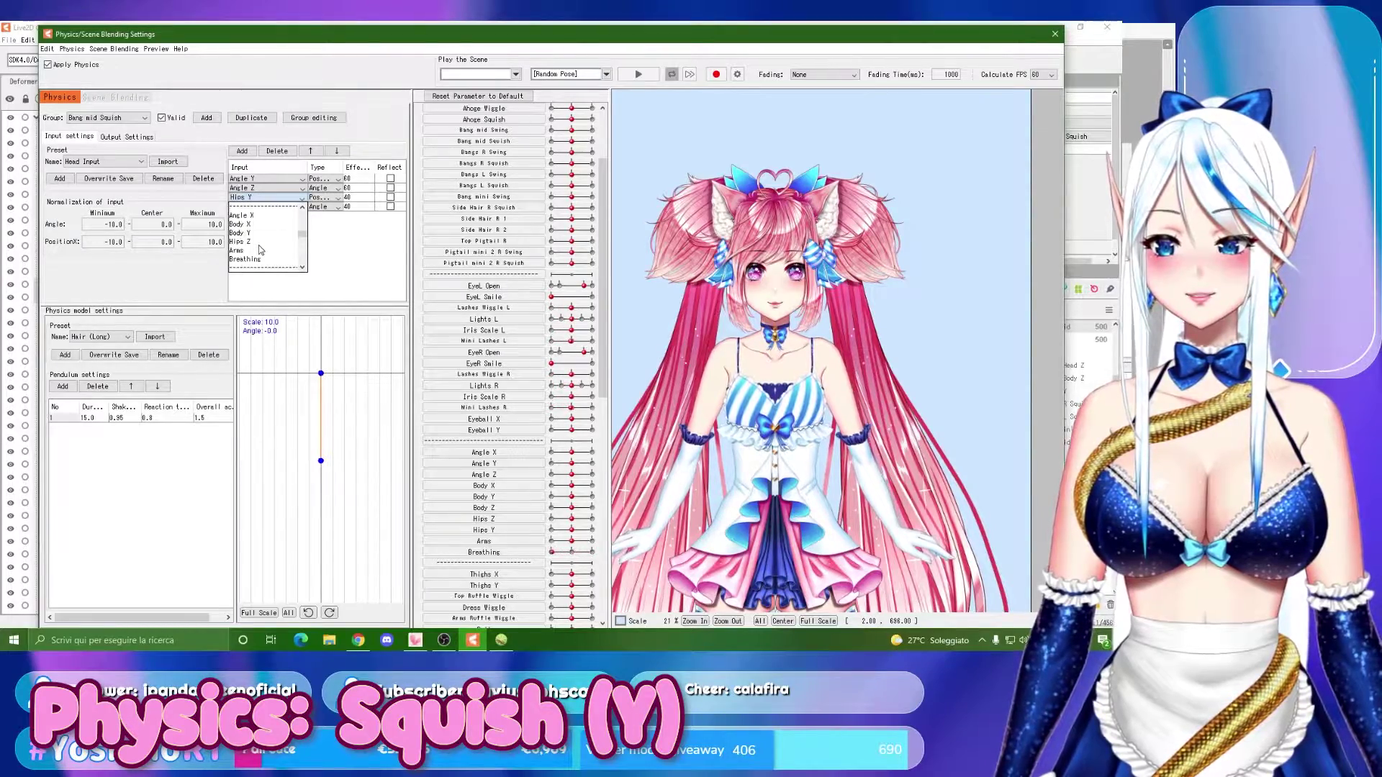
pyautogui.click(256, 232)
pyautogui.moveTo(572, 497)
pyautogui.mouseDown()
pyautogui.moveTo(590, 497)
pyautogui.moveTo(554, 496)
pyautogui.moveTo(571, 496)
pyautogui.mouseUp()
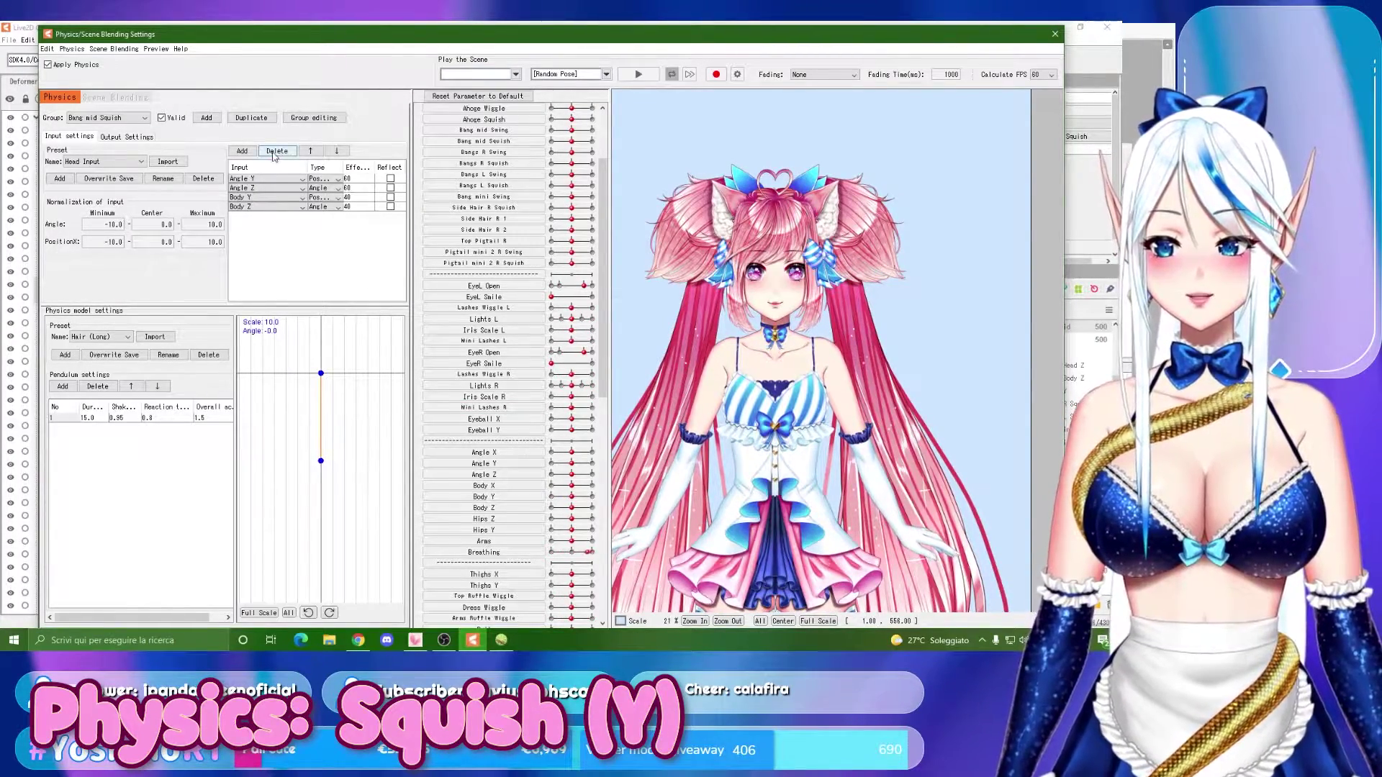
# Switch the Body Y input of the Bang mid Squish group back to Hips Y.
pyautogui.click(254, 199)
pyautogui.scroll(-4, 251, 247)
pyautogui.scroll(-10, 252, 248)
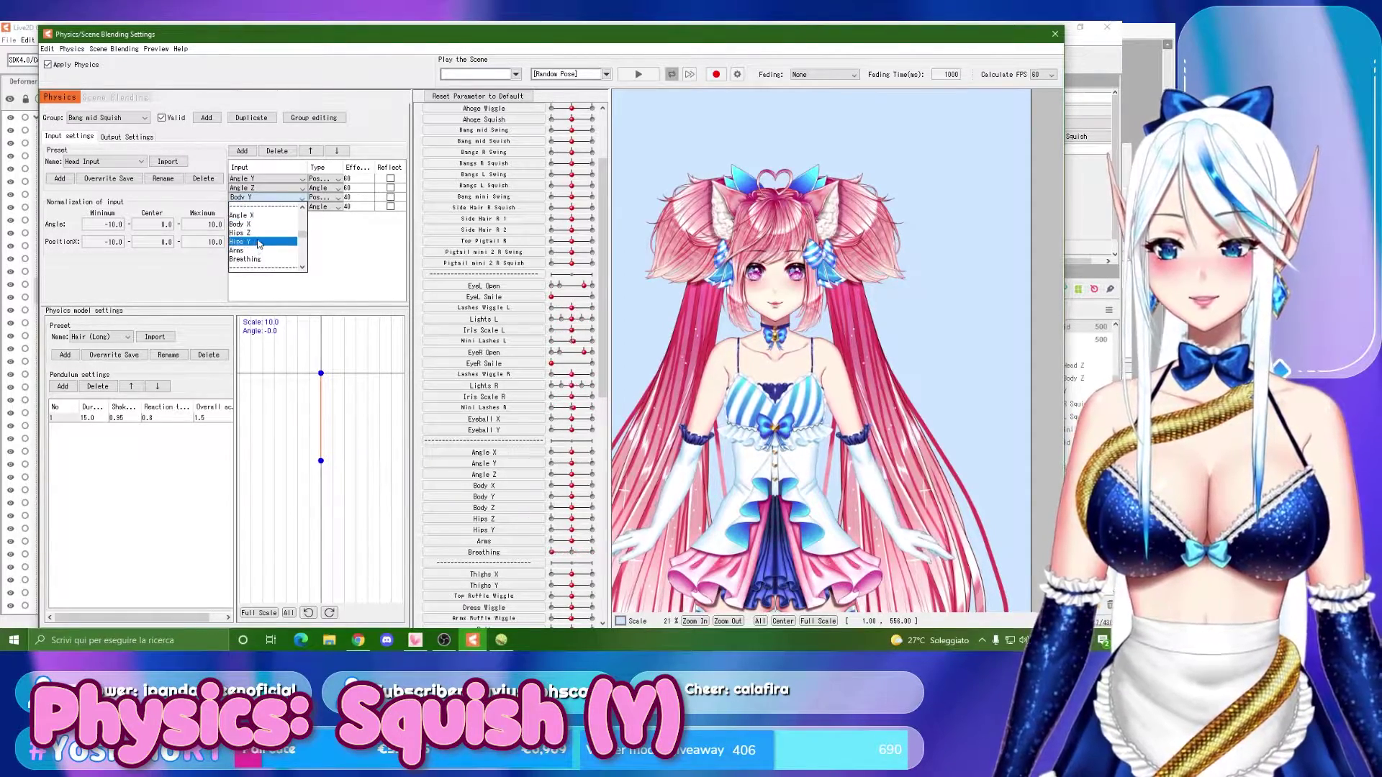
pyautogui.click(260, 244)
# Set the Bang mid Squish pendulum's shaking influence to 0.9, testing the bang's movement with Angle Y.
pyautogui.scroll(2, 725, 232)
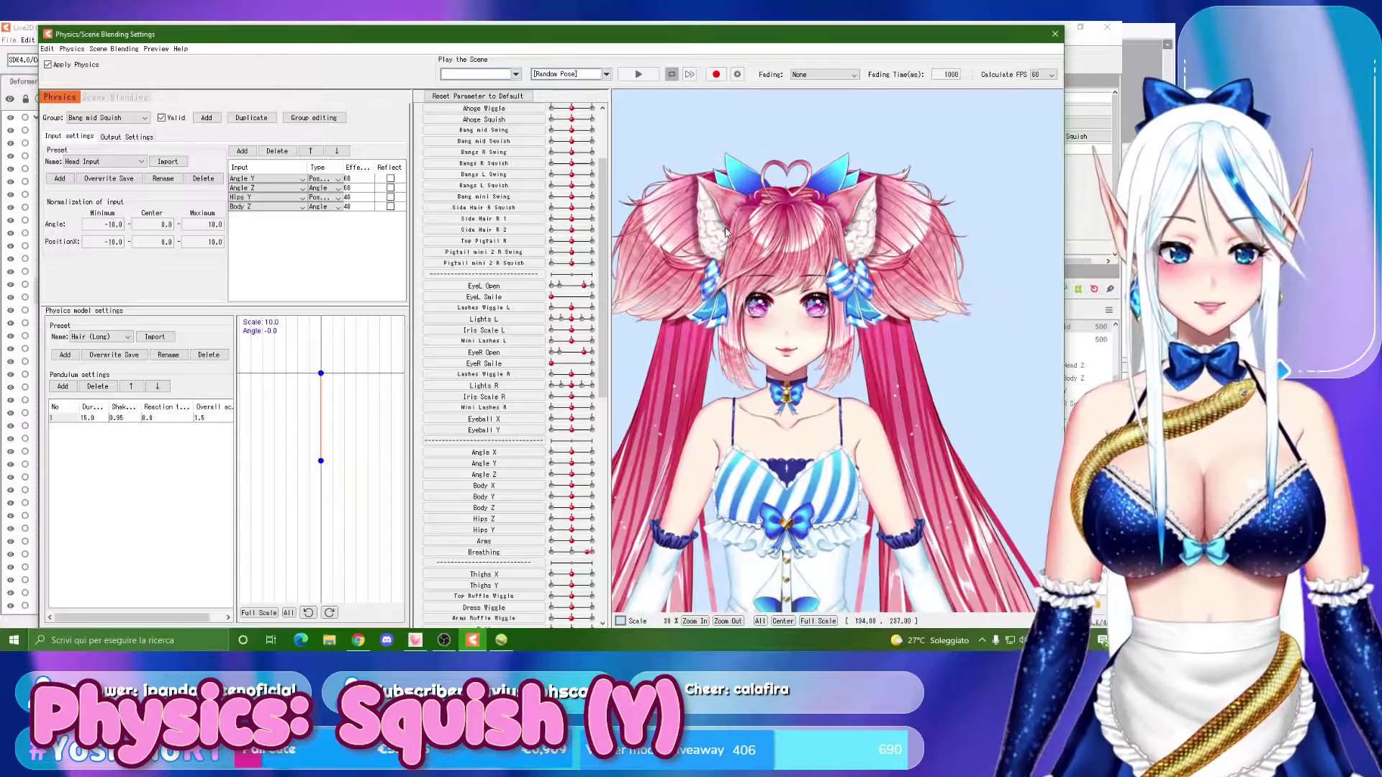
pyautogui.moveTo(571, 464)
pyautogui.mouseDown()
pyautogui.moveTo(552, 468)
pyautogui.moveTo(585, 467)
pyautogui.moveTo(557, 464)
pyautogui.mouseUp()
pyautogui.scroll(5, 712, 248)
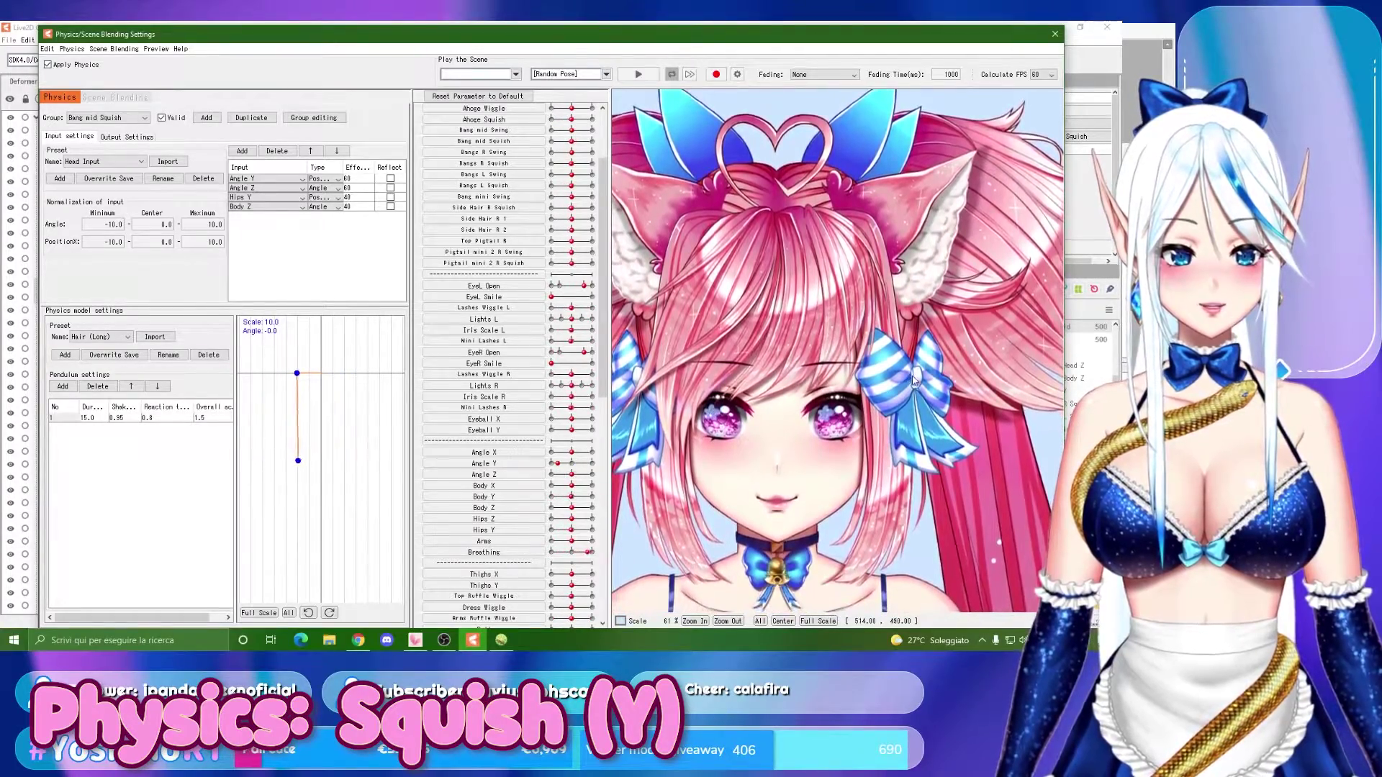
pyautogui.moveTo(141, 407); pyautogui.dragTo(158, 408)
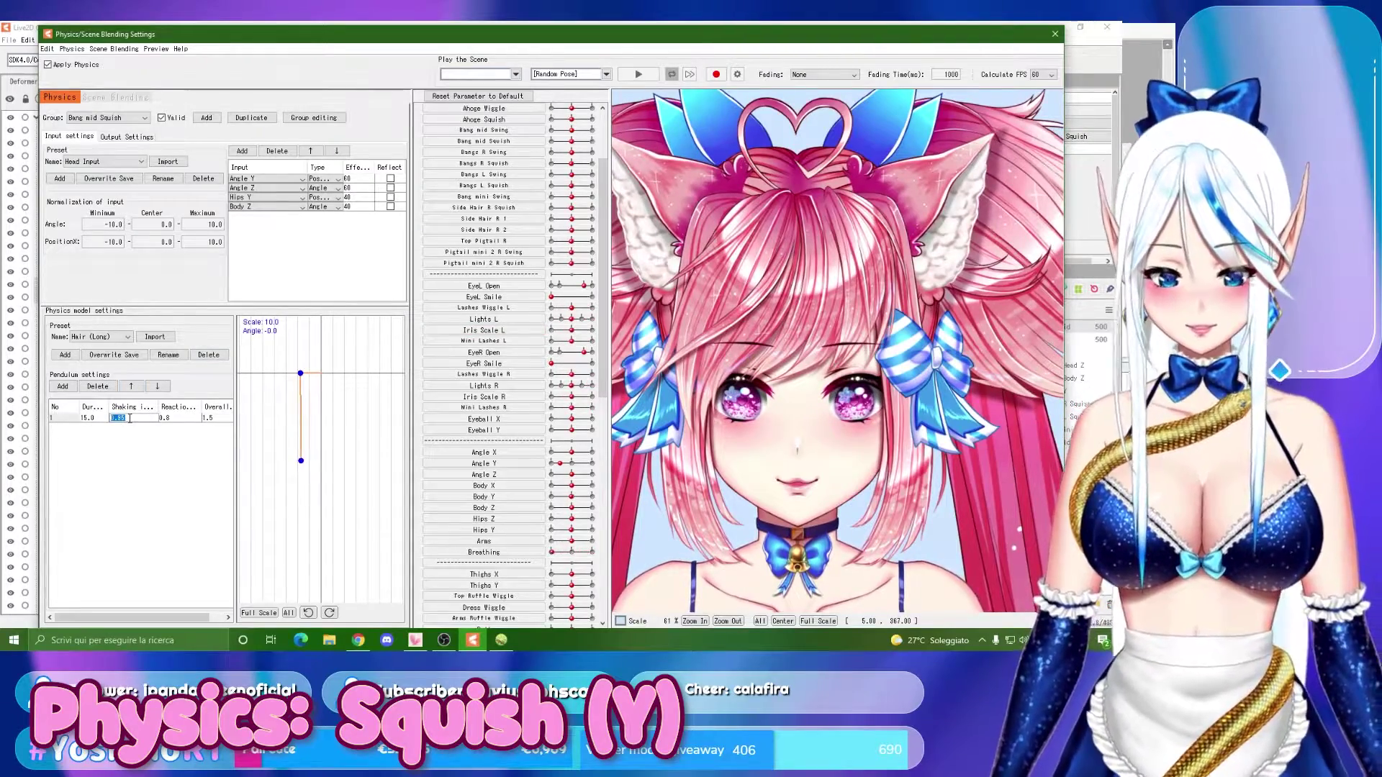
pyautogui.press('Return')
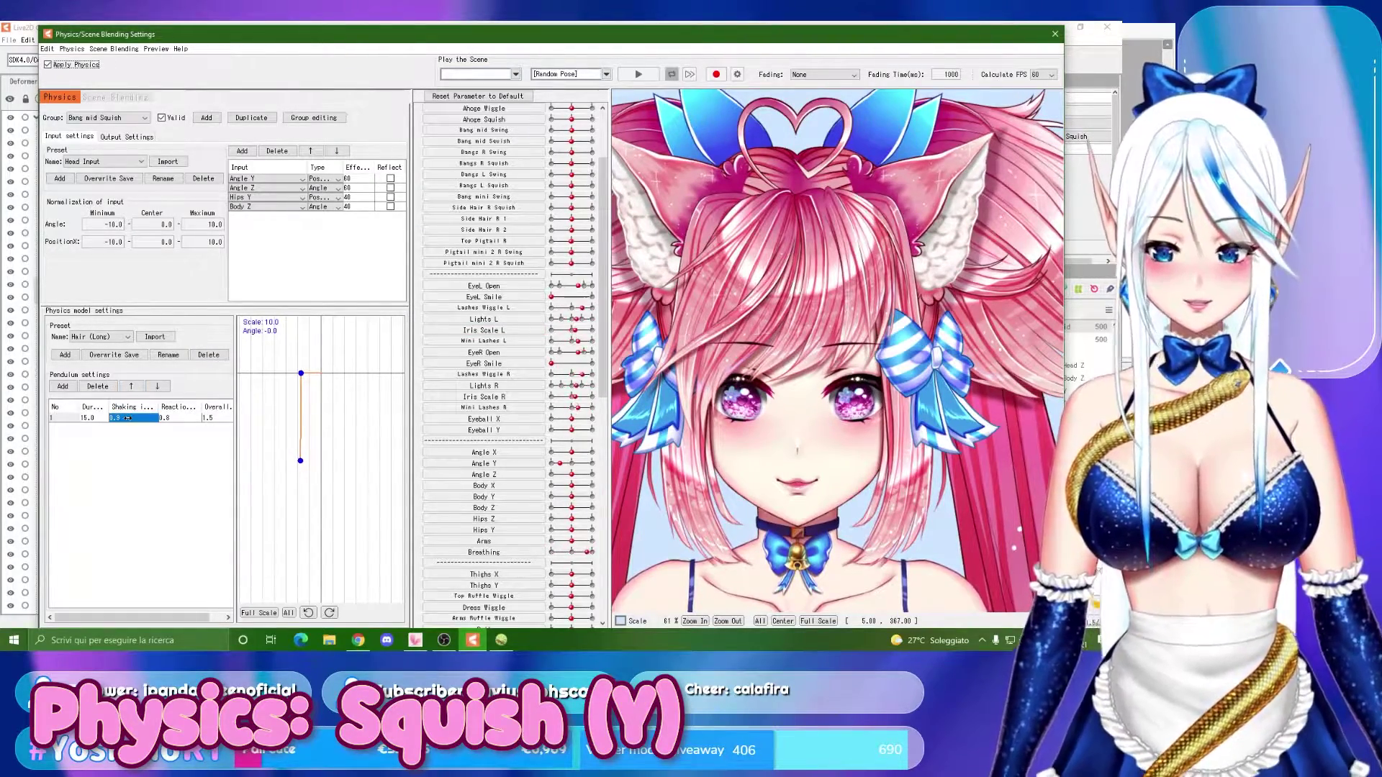
pyautogui.moveTo(575, 468)
pyautogui.mouseDown()
pyautogui.moveTo(552, 468)
pyautogui.moveTo(581, 468)
pyautogui.moveTo(569, 465)
pyautogui.mouseUp()
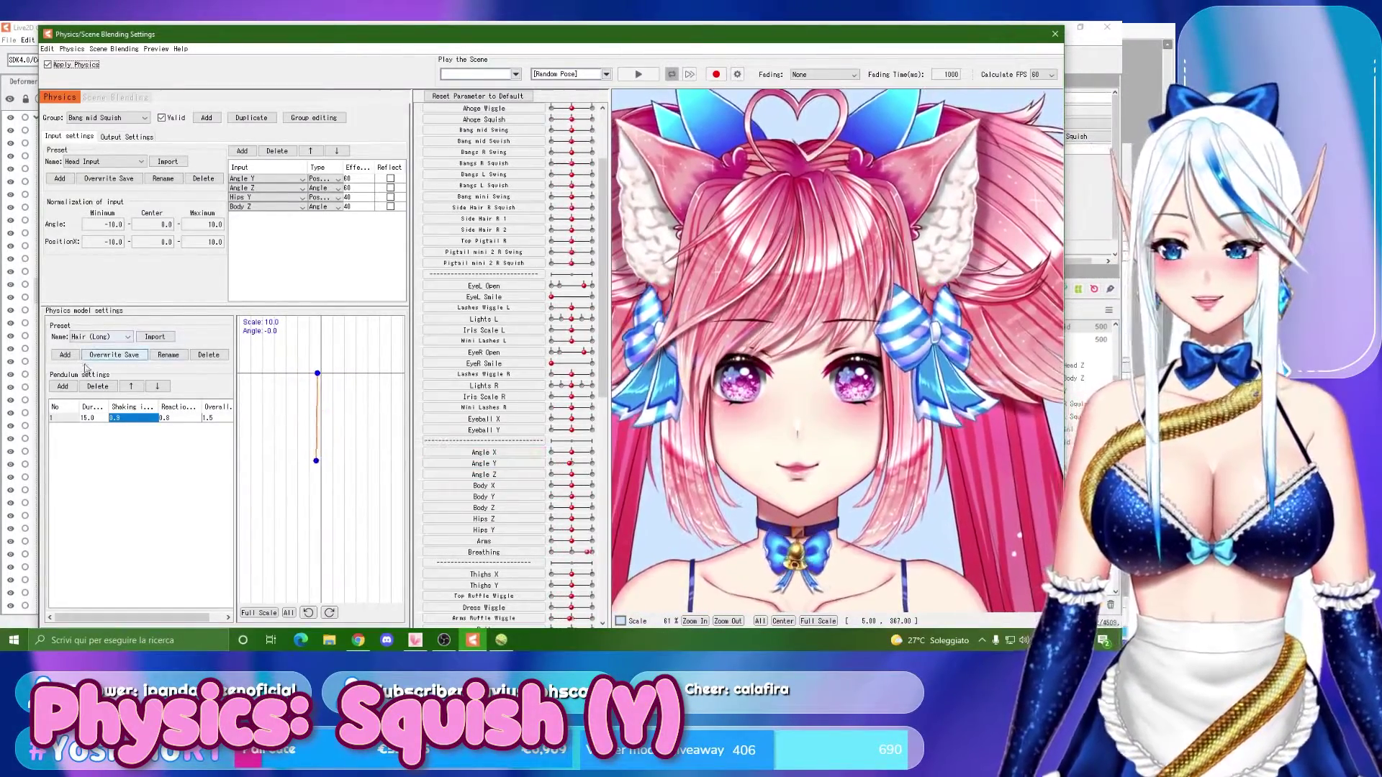
# Set the Bang mid Squish pendulum's duration to 8 and test the hair movement in the preview with Angle Y.
pyautogui.doubleClick(99, 419)
pyautogui.press('Return')
pyautogui.moveTo(571, 464)
pyautogui.mouseDown()
pyautogui.moveTo(549, 473)
pyautogui.moveTo(575, 470)
pyautogui.moveTo(561, 473)
pyautogui.mouseUp()
pyautogui.scroll(-3, 758, 322)
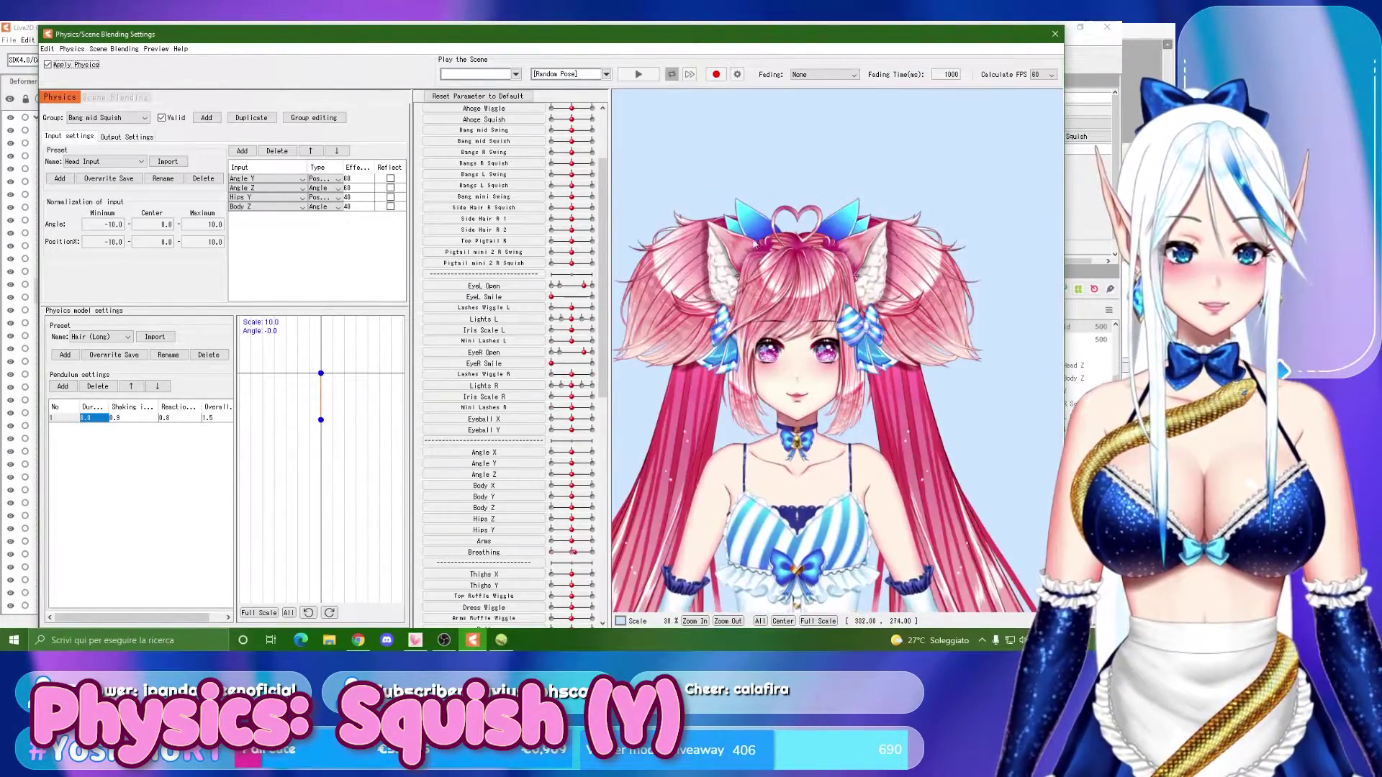
pyautogui.moveTo(867, 400); pyautogui.dragTo(802, 356)
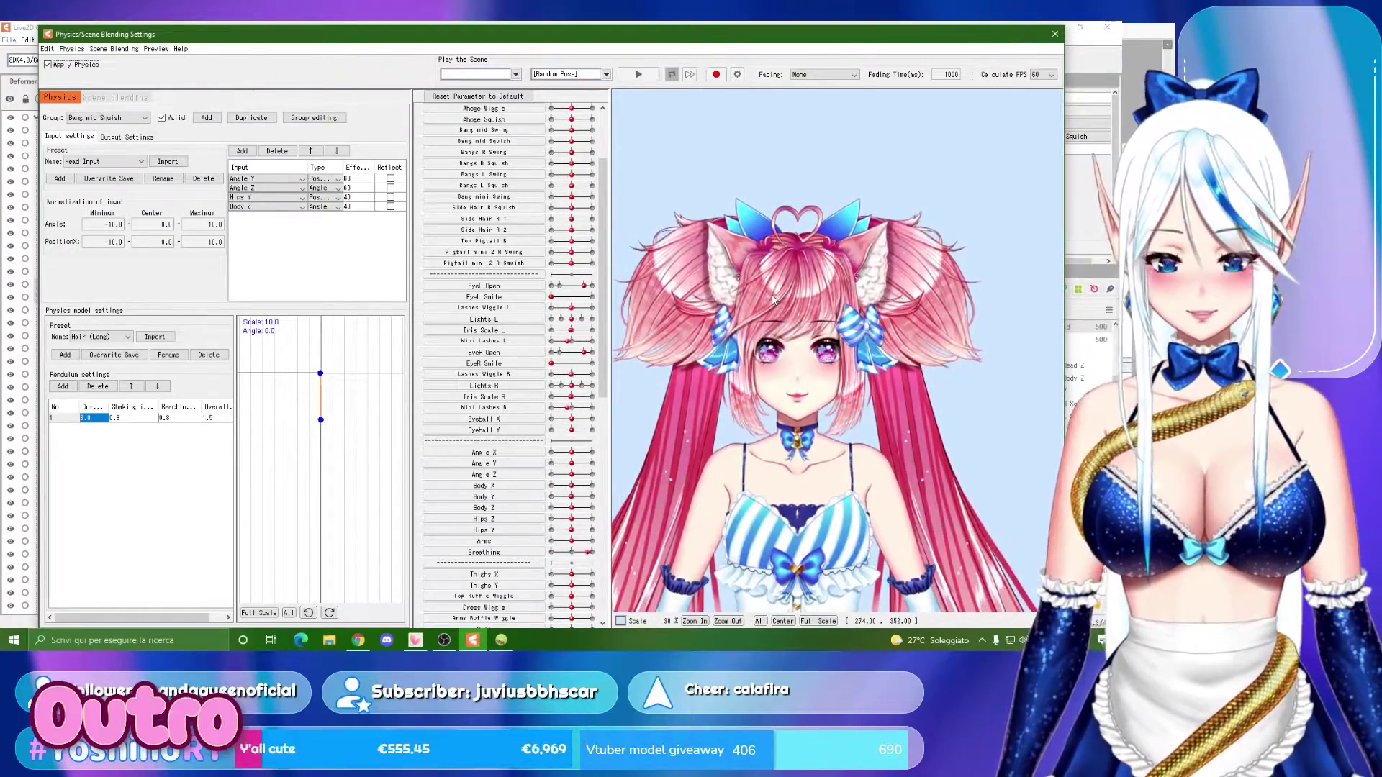